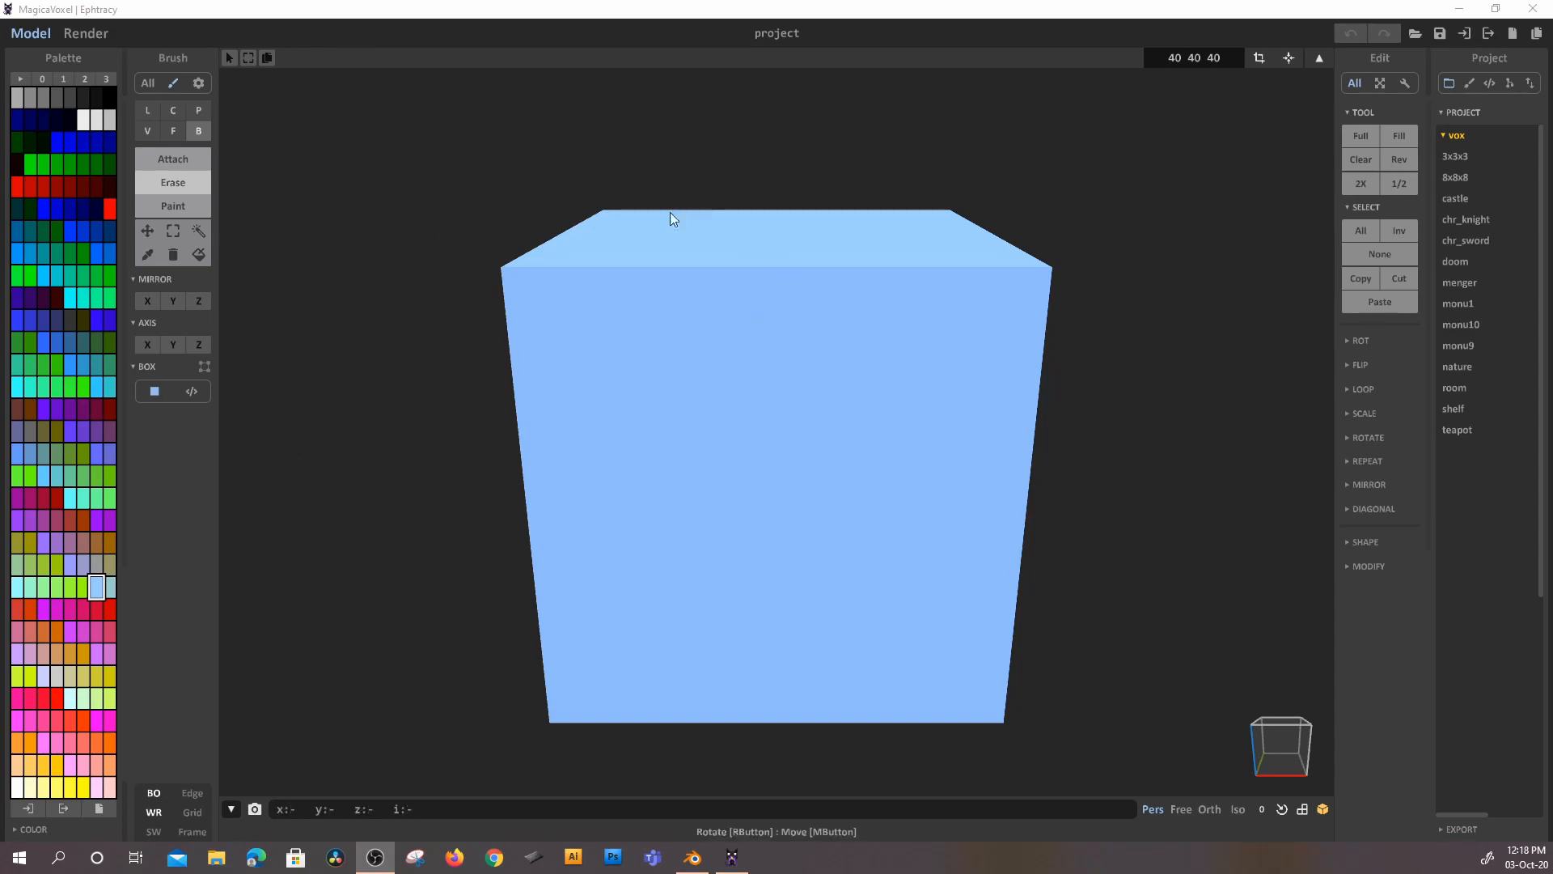
click(829, 534)
middle_drag(798, 507, 741, 531)
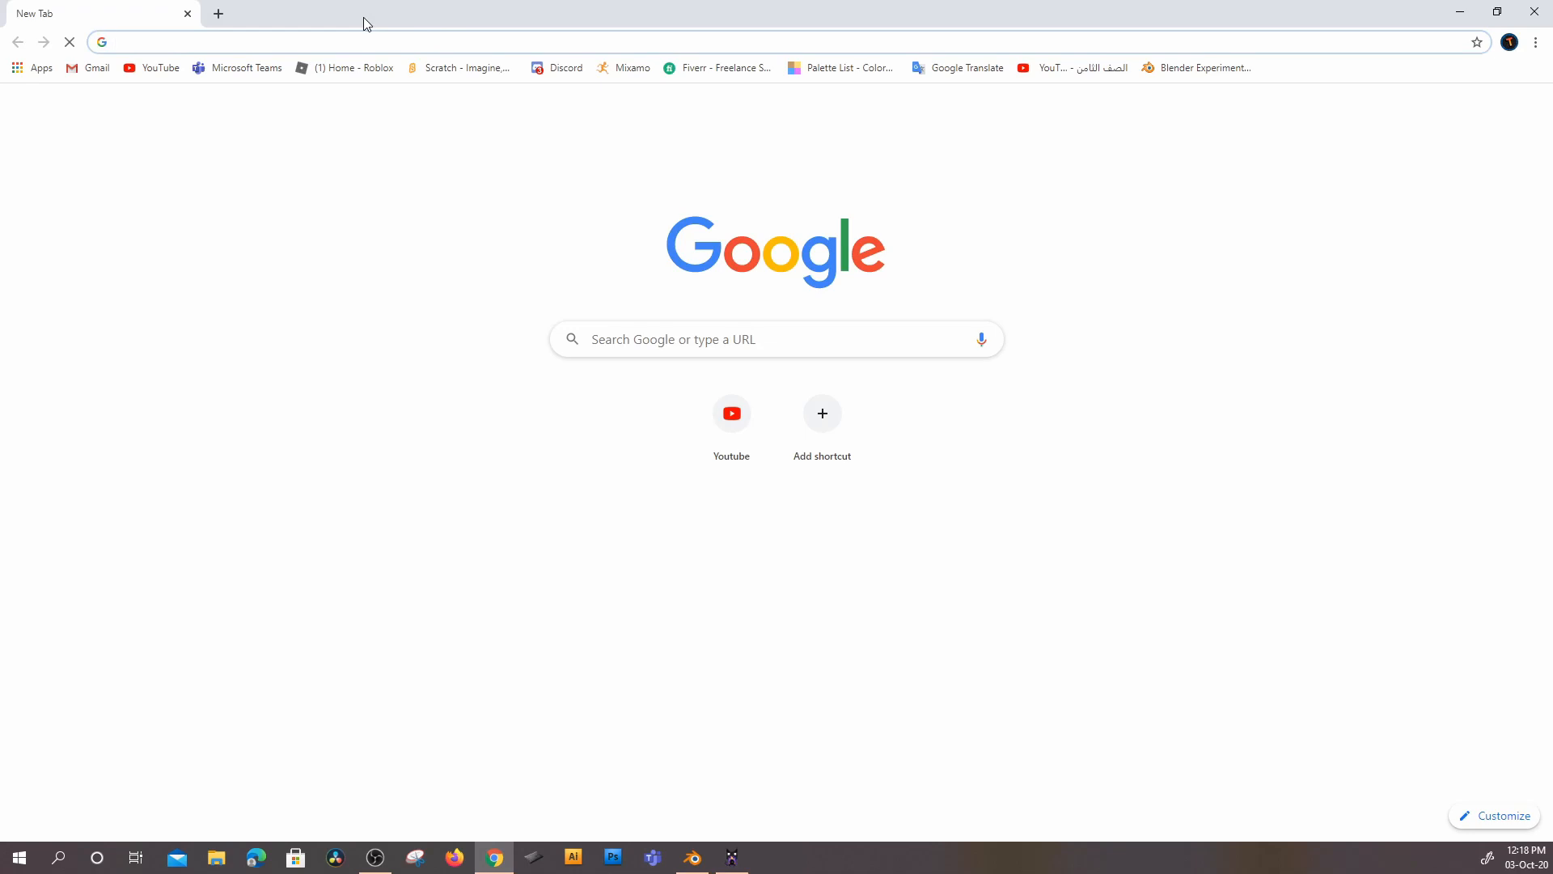
- Switch to Chrome and search the web for "magica voxel.com"
text(magica voxel)
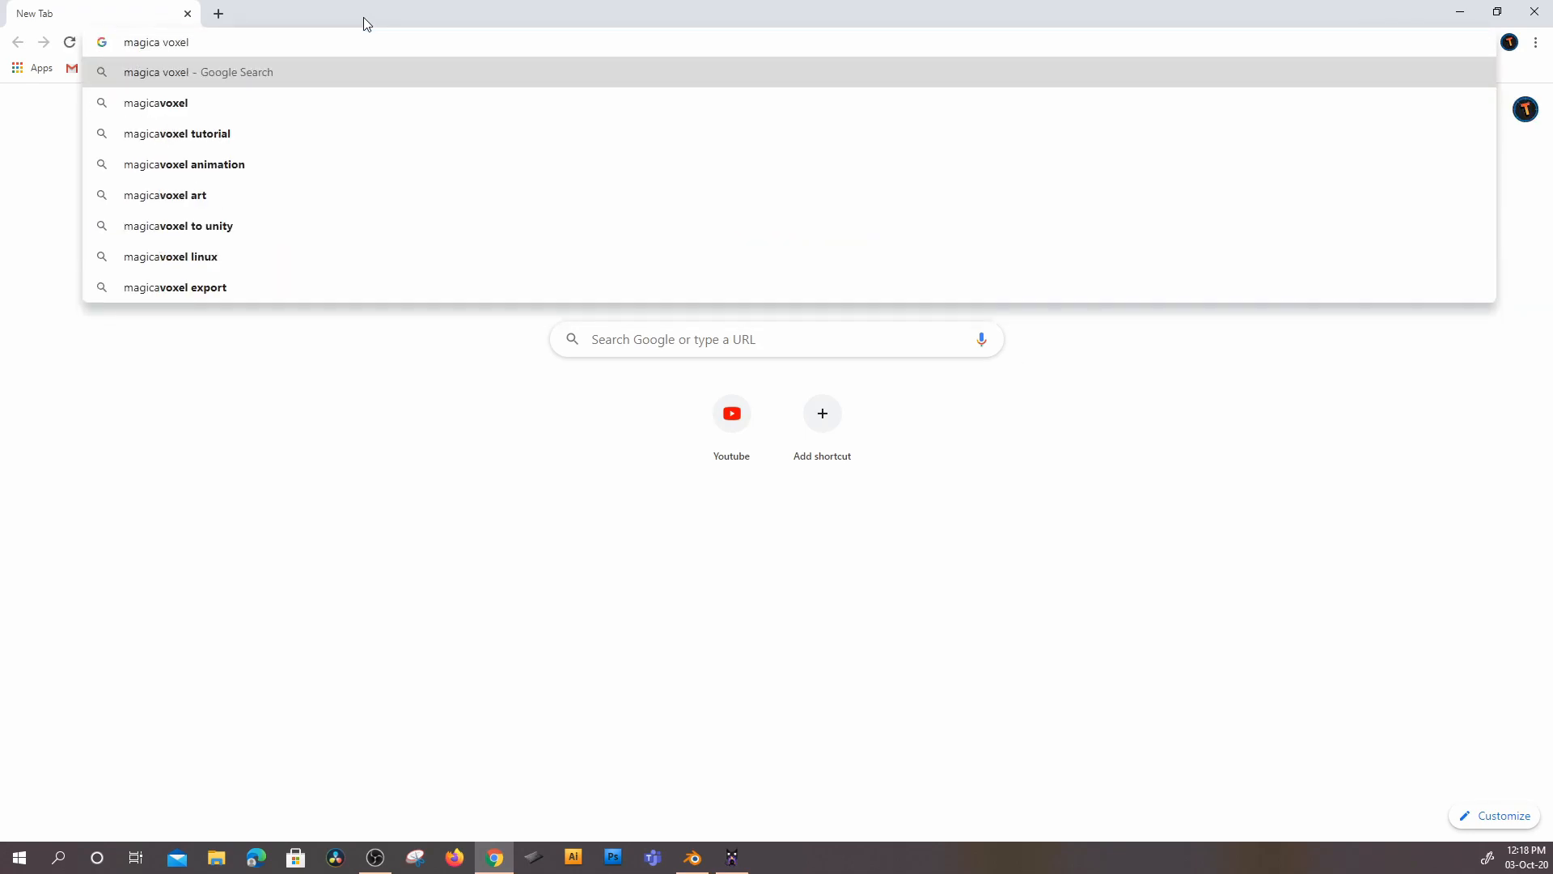
text(.com)
key(Return)
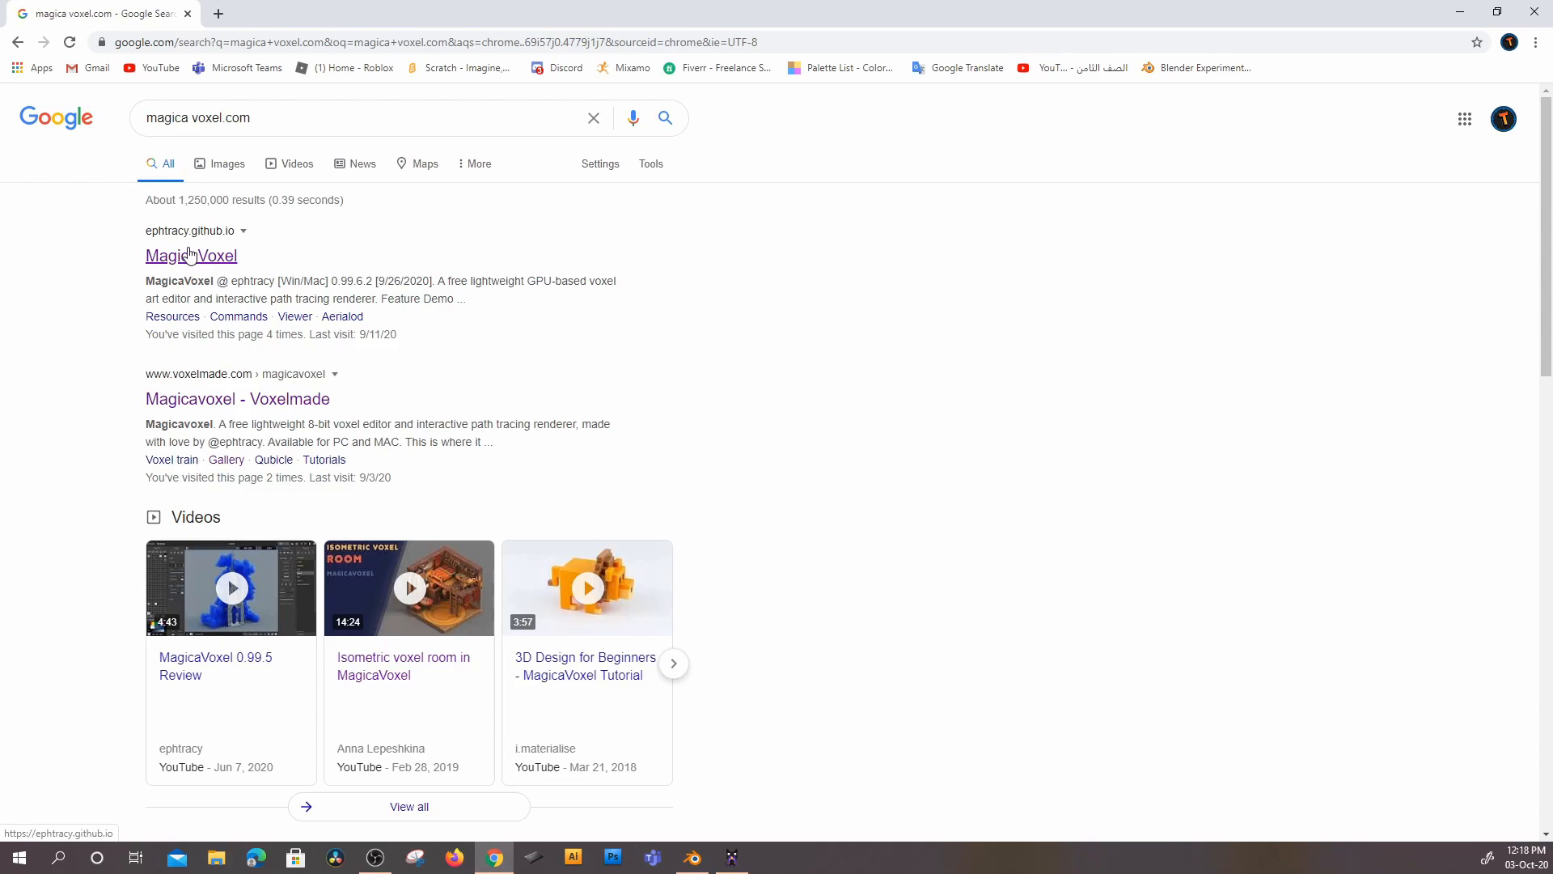
- Open the MagicaVoxel and Voxelmade search results in separate new tabs and view each page
middle_click(190, 254)
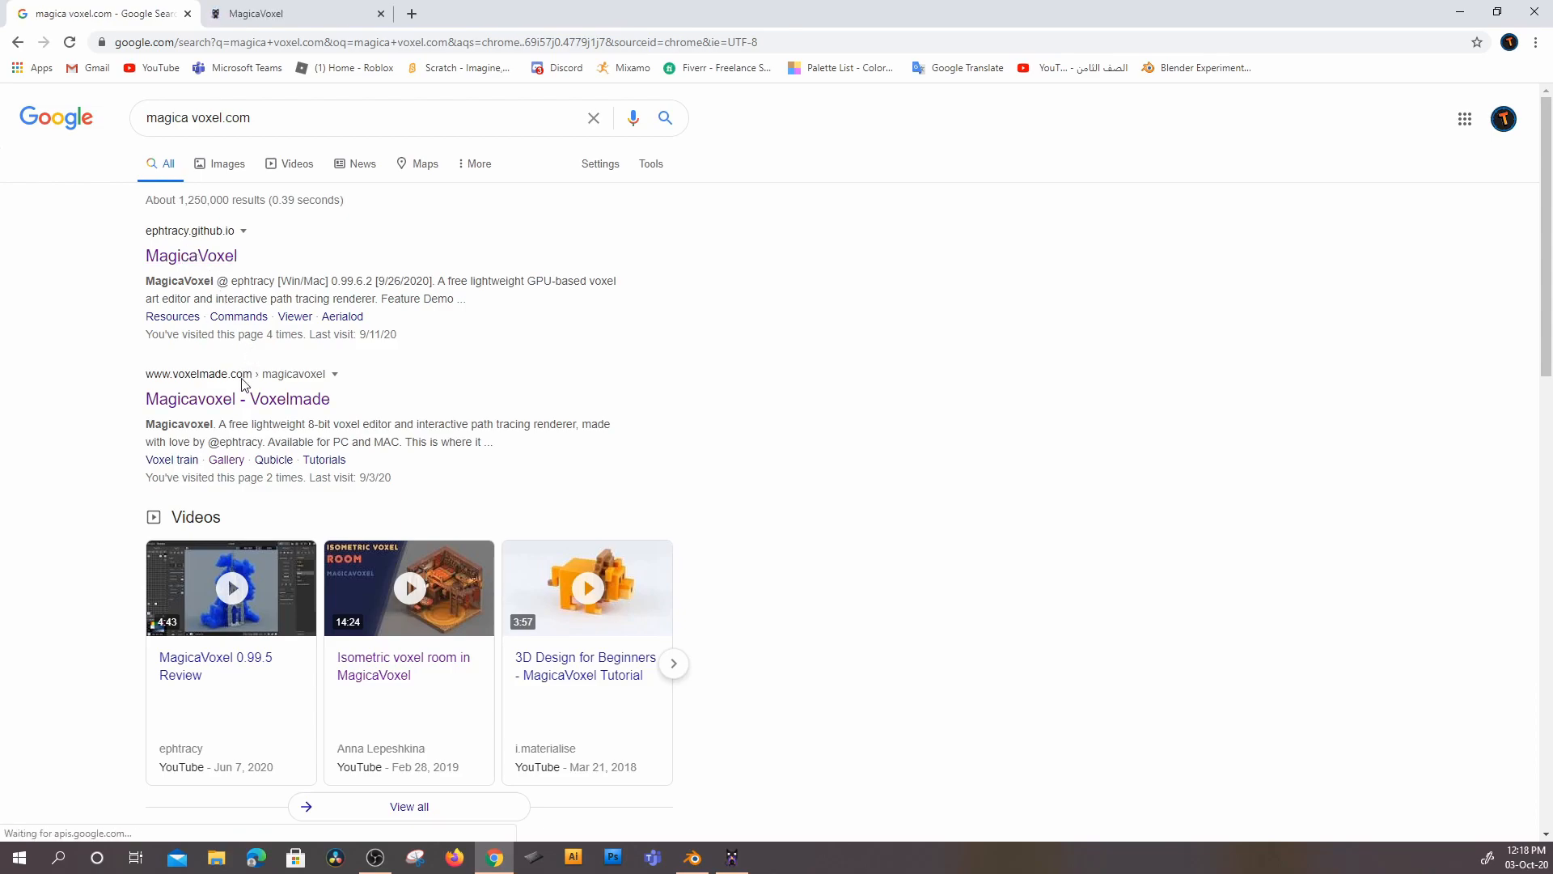
middle_click(202, 402)
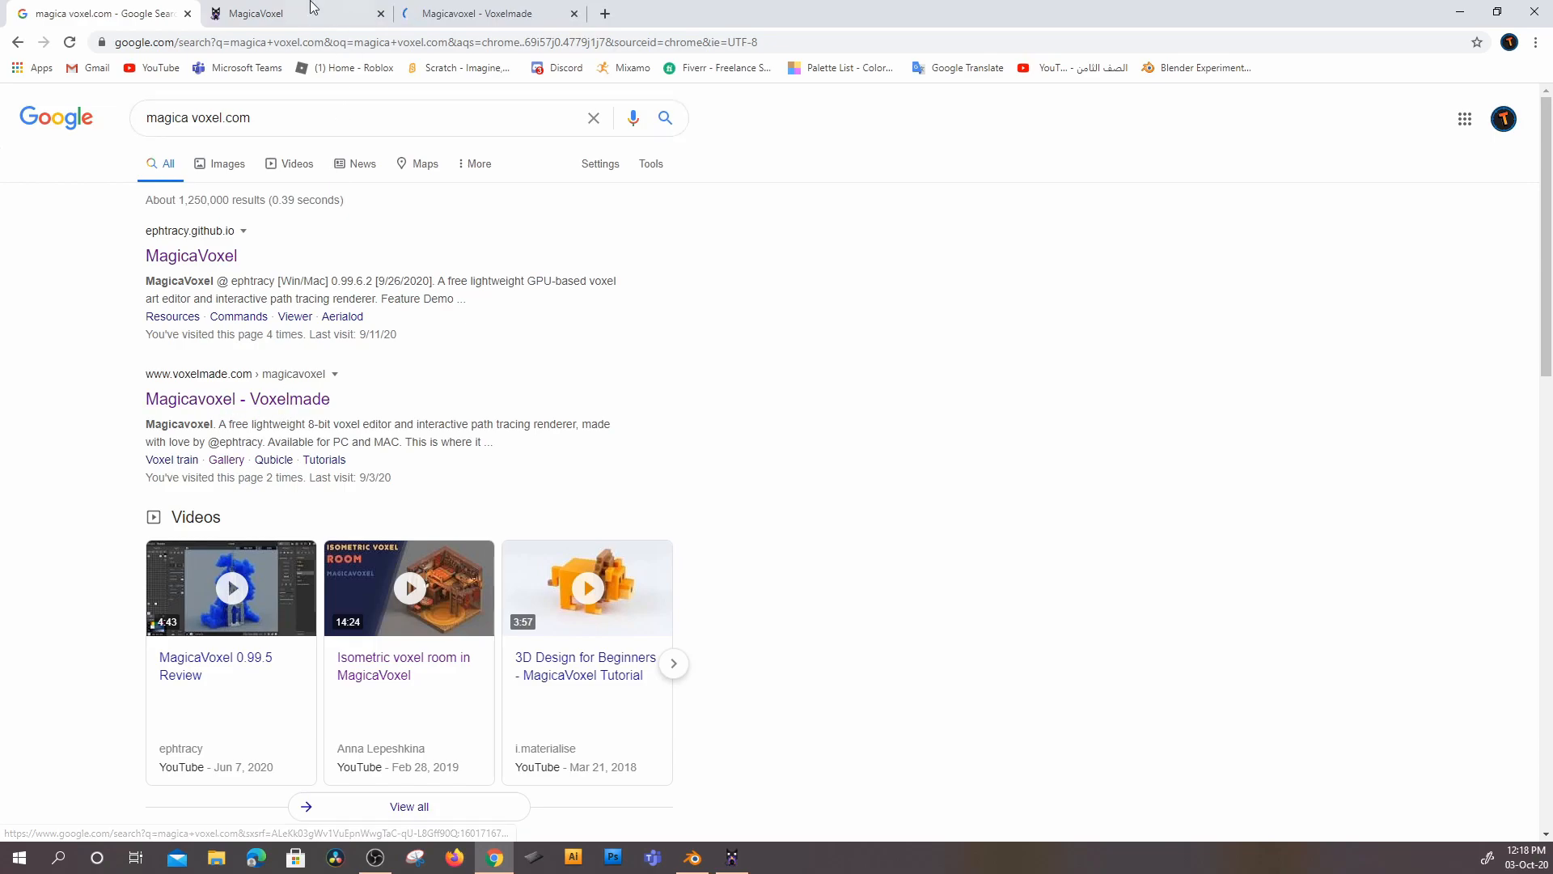
click(268, 6)
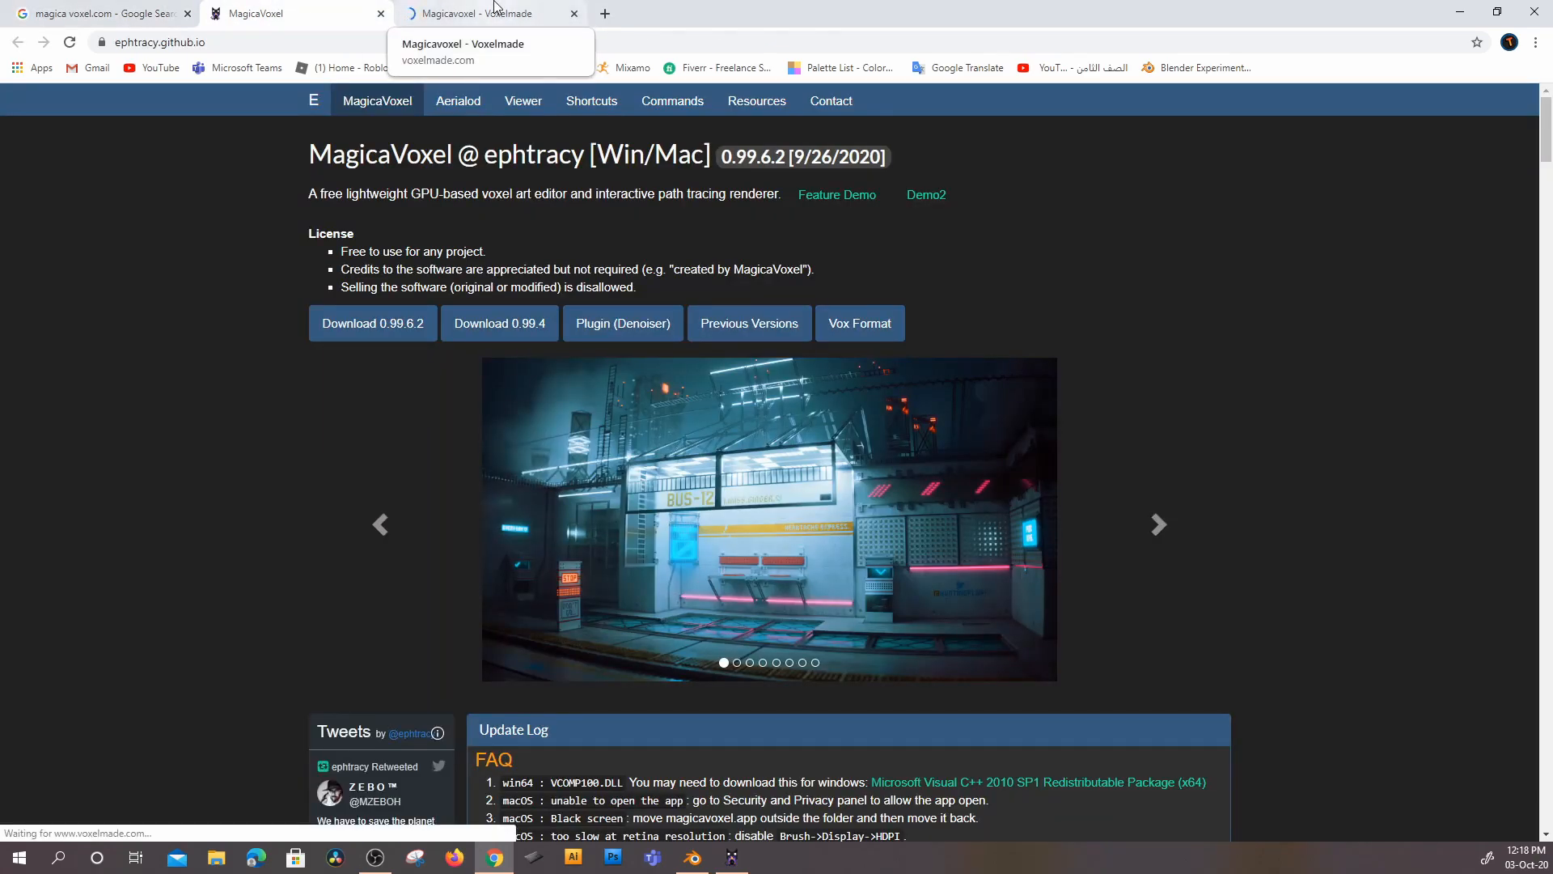
click(495, 12)
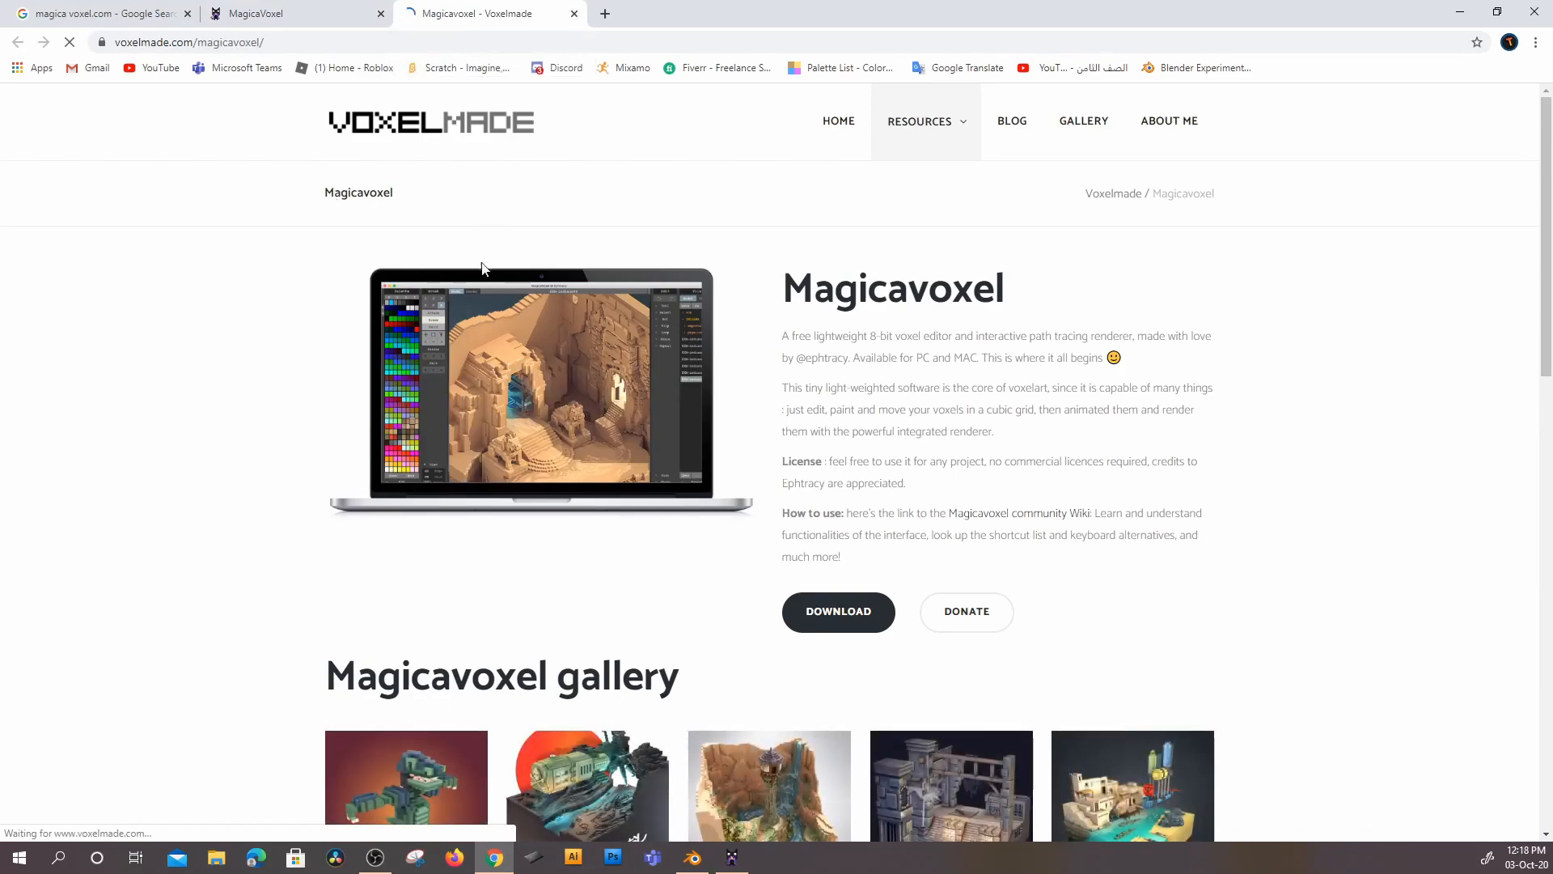
- Look through the Voxelmade page and compare it with the MagicaVoxel download page on ephtracy.github.io
scroll(486, 236, down, 8)
scroll(368, 97, up, 8)
click(327, 14)
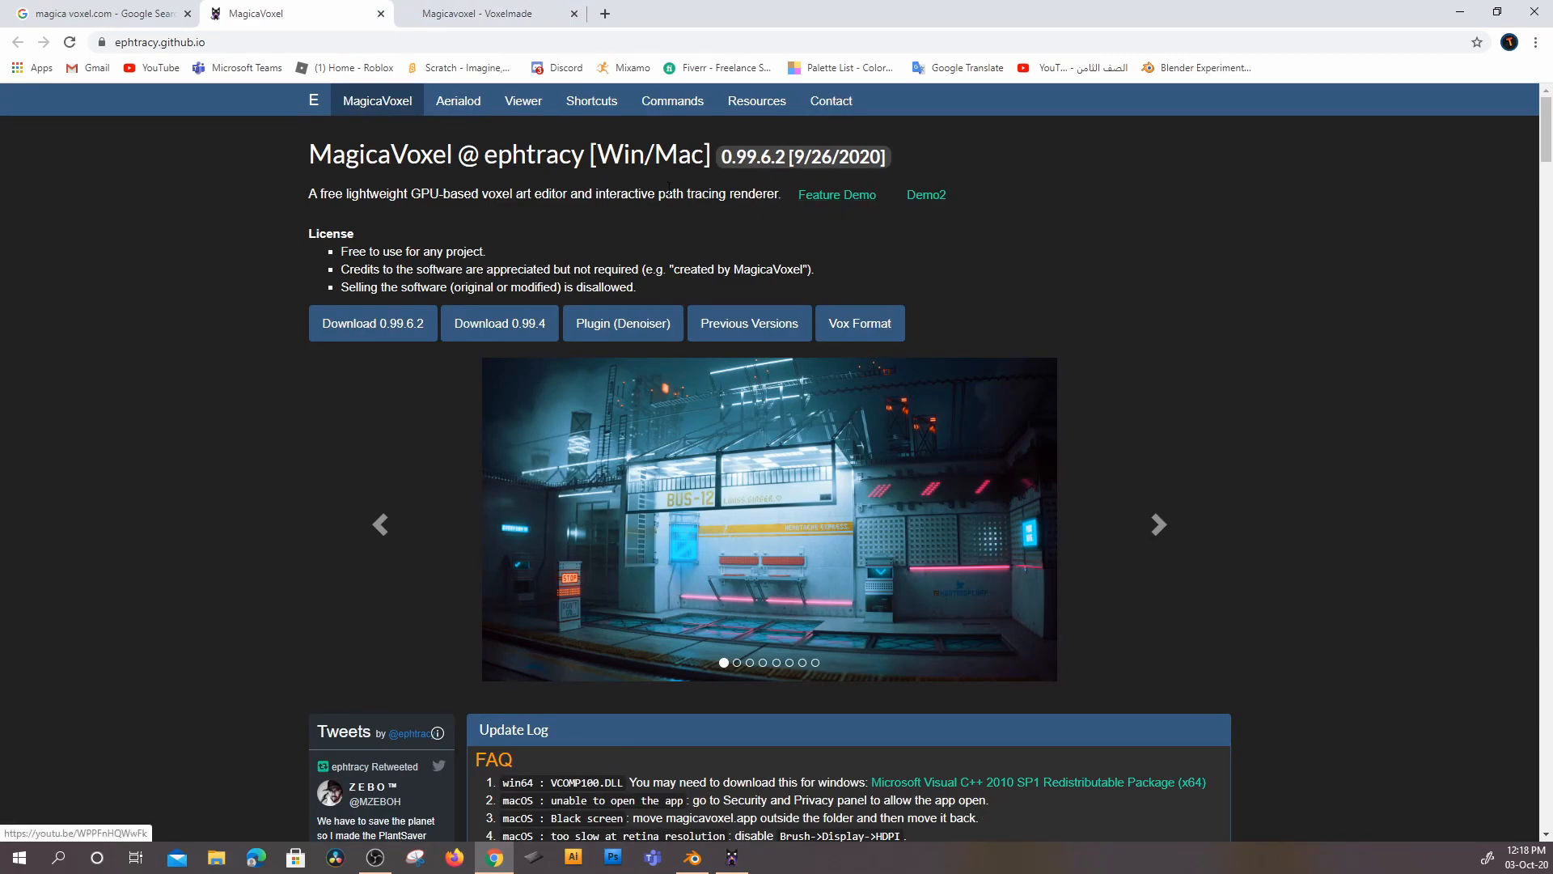
click(453, 14)
click(295, 13)
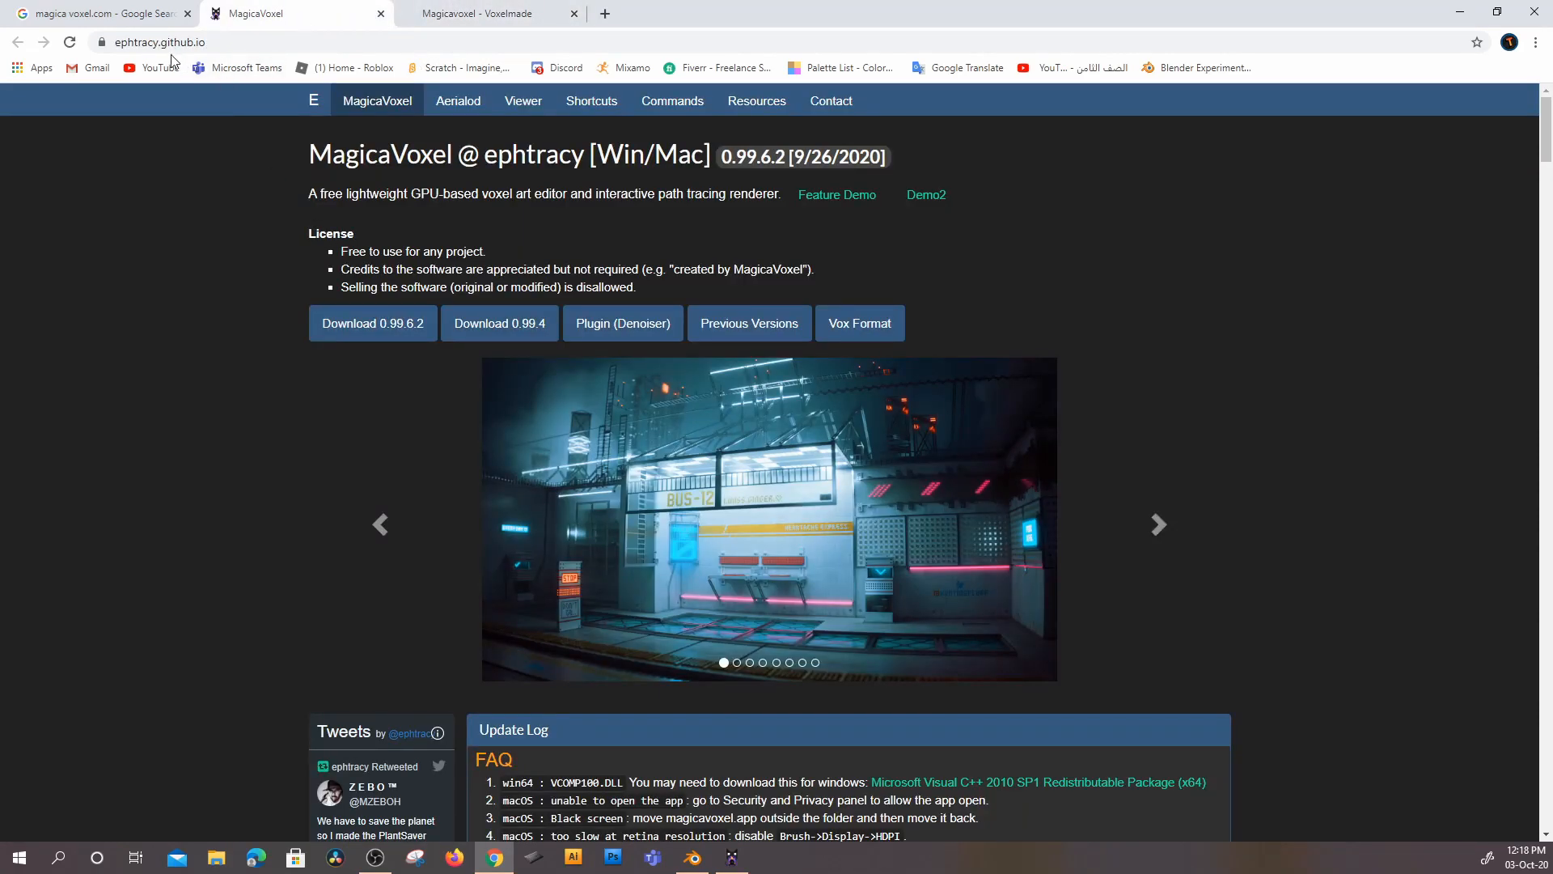
- Close the Voxelmade and MagicaVoxel pages along with the browser, and return to MagicaVoxel
click(574, 15)
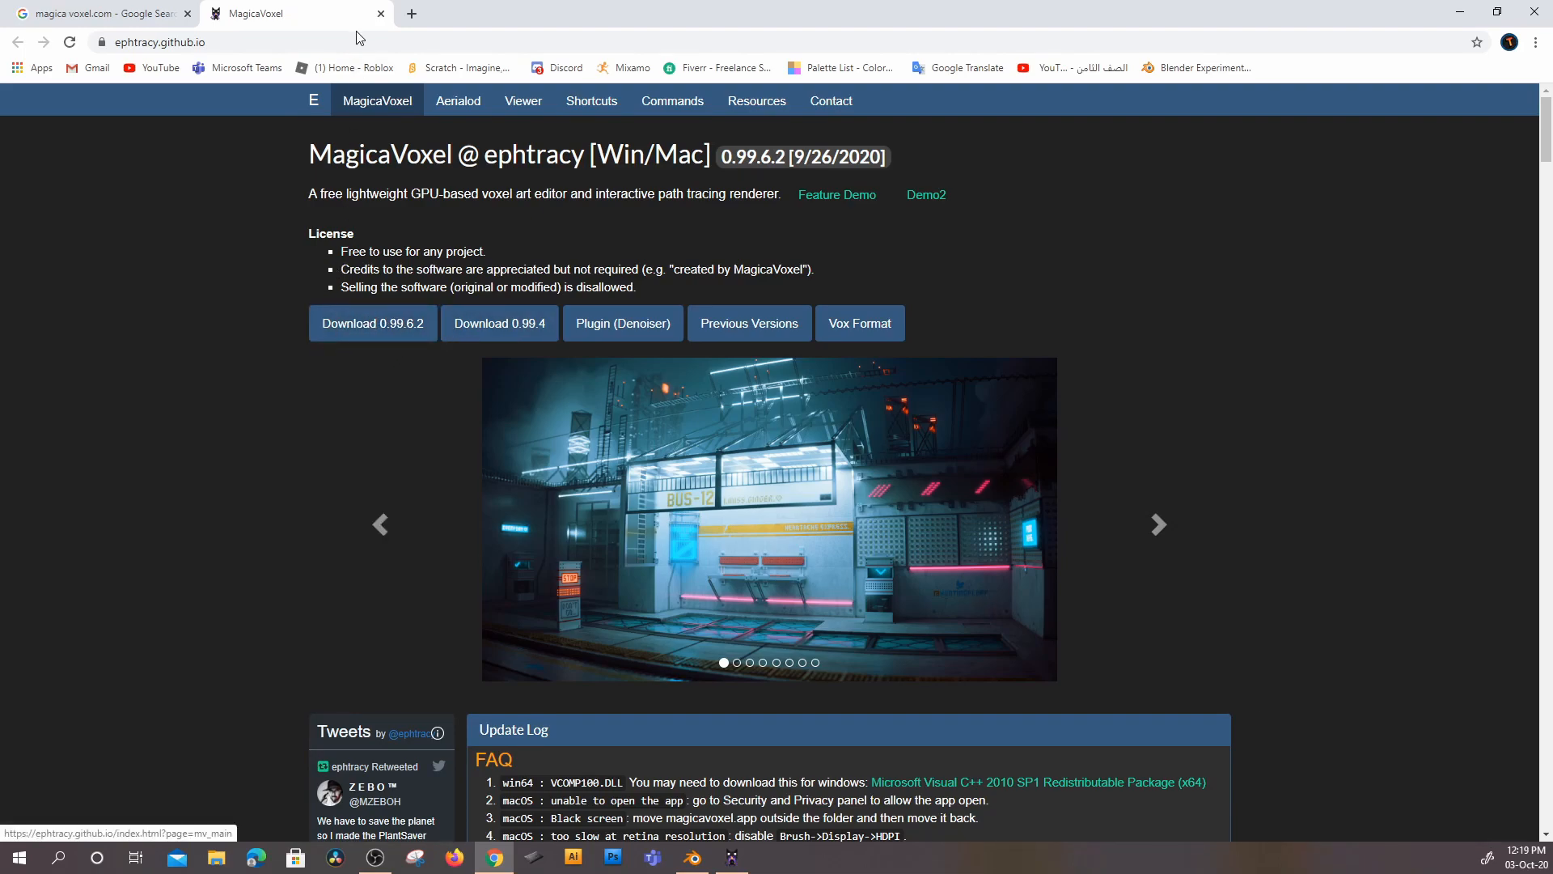
click(381, 14)
click(1534, 11)
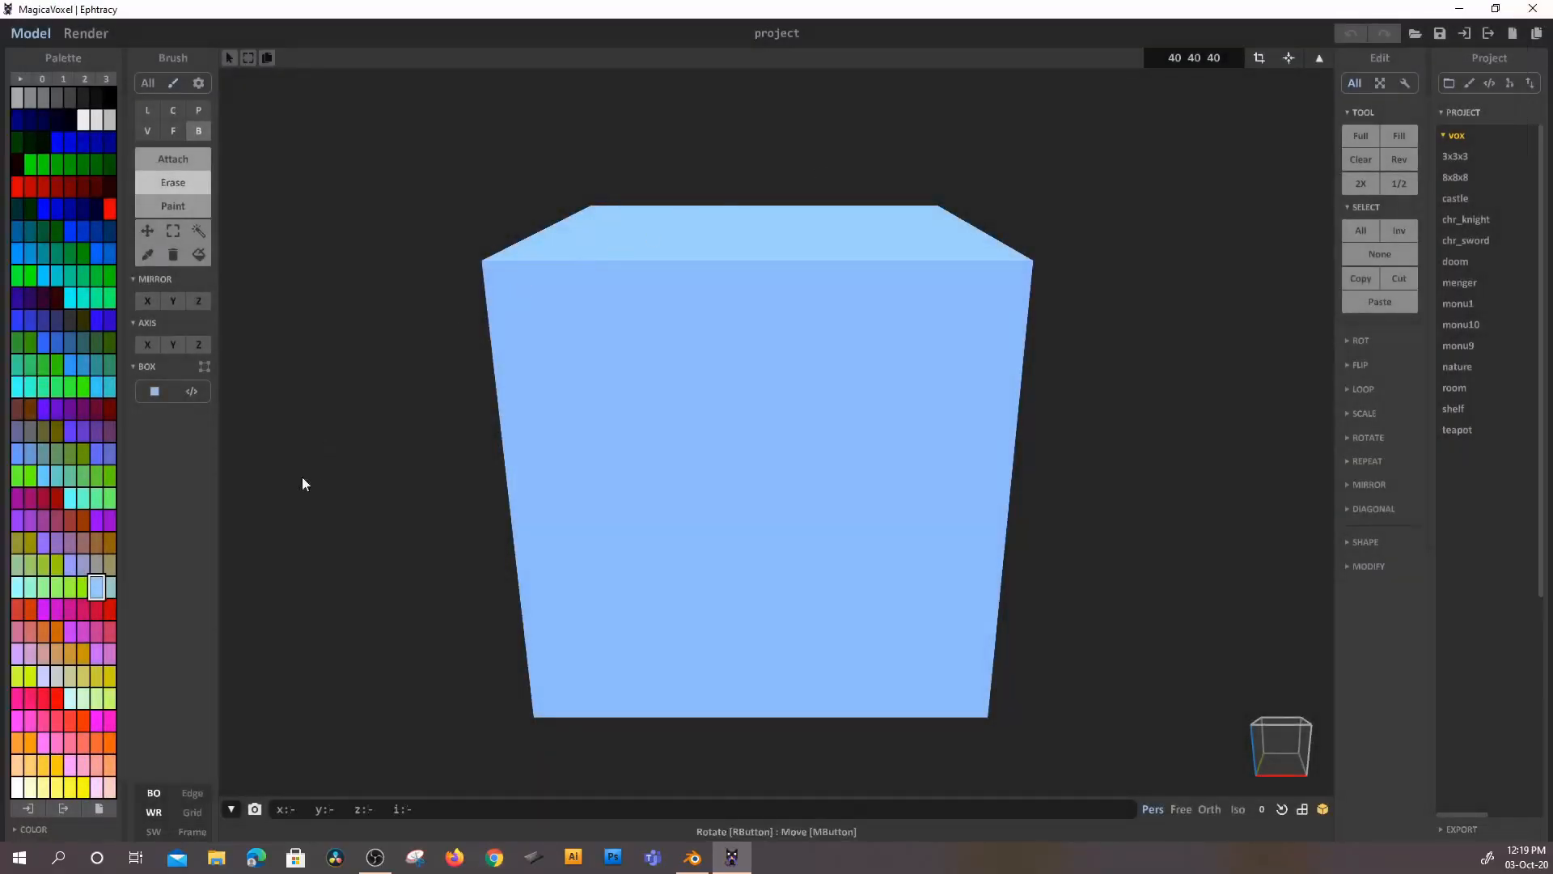
- Delete all voxels of the solid blue cube so the model volume is empty
scroll(662, 380, down, 2)
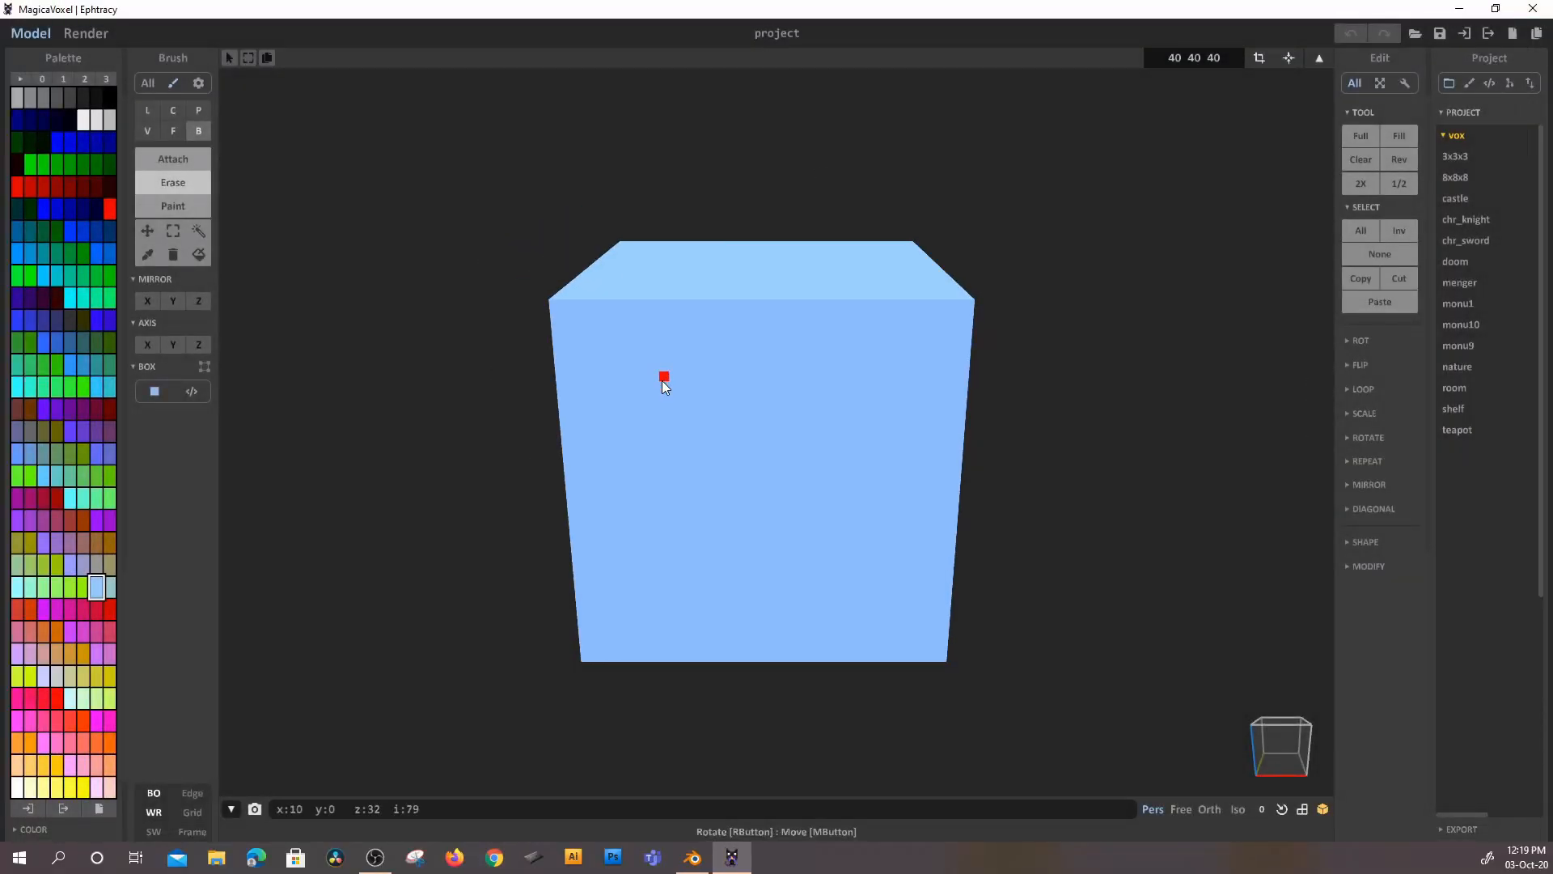
mouse_move(968, 292)
middle_down()
mouse_move(953, 304)
mouse_move(1006, 251)
mouse_move(991, 287)
middle_up()
right_drag(925, 352, 1161, 544)
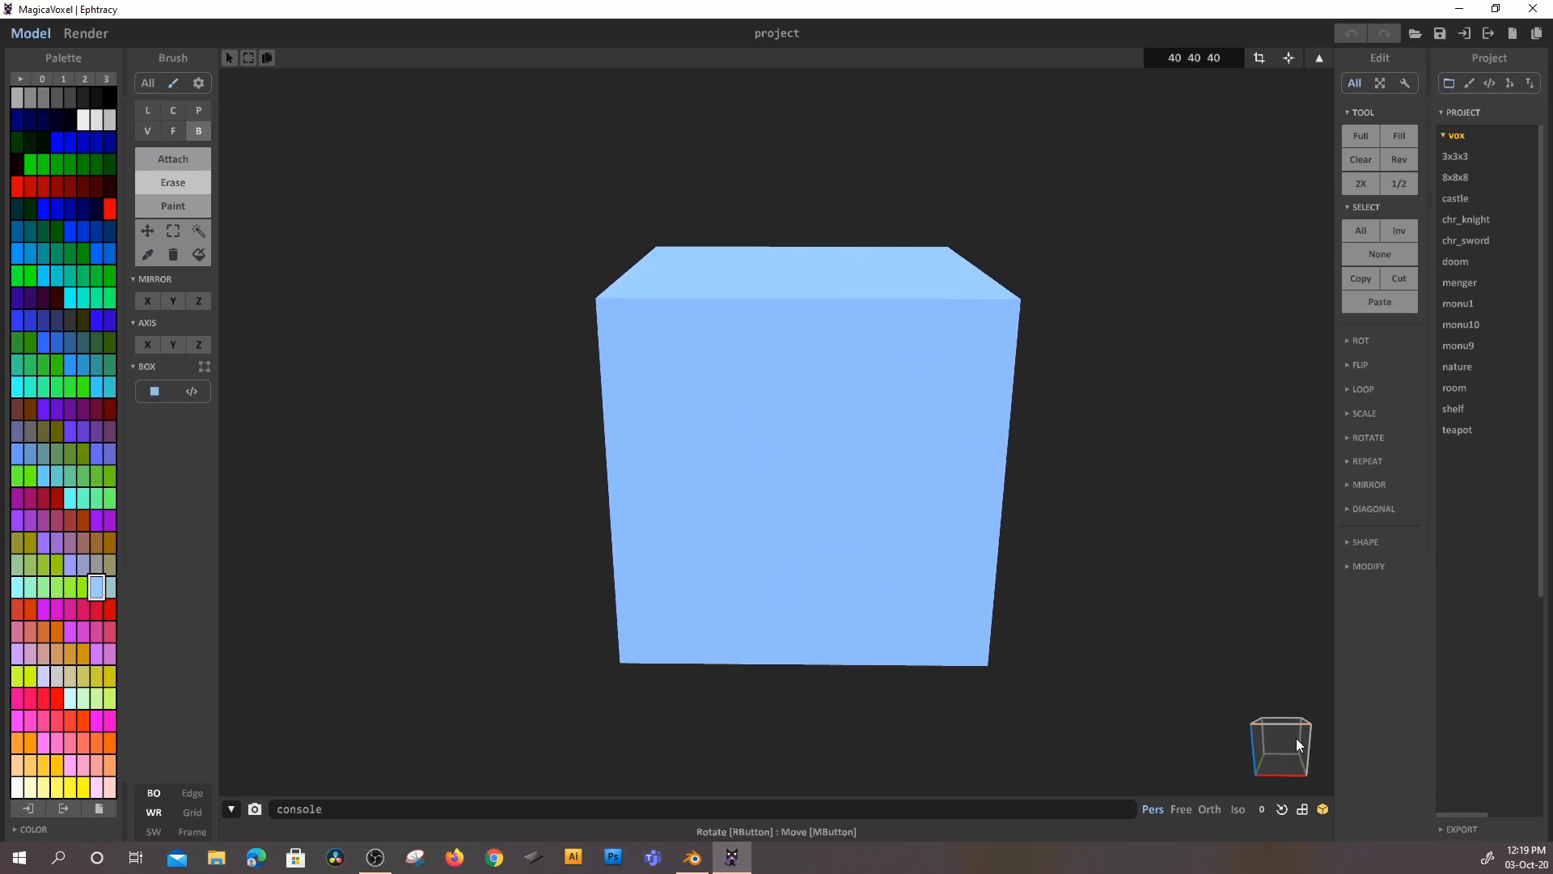
middle_drag(957, 380, 919, 397)
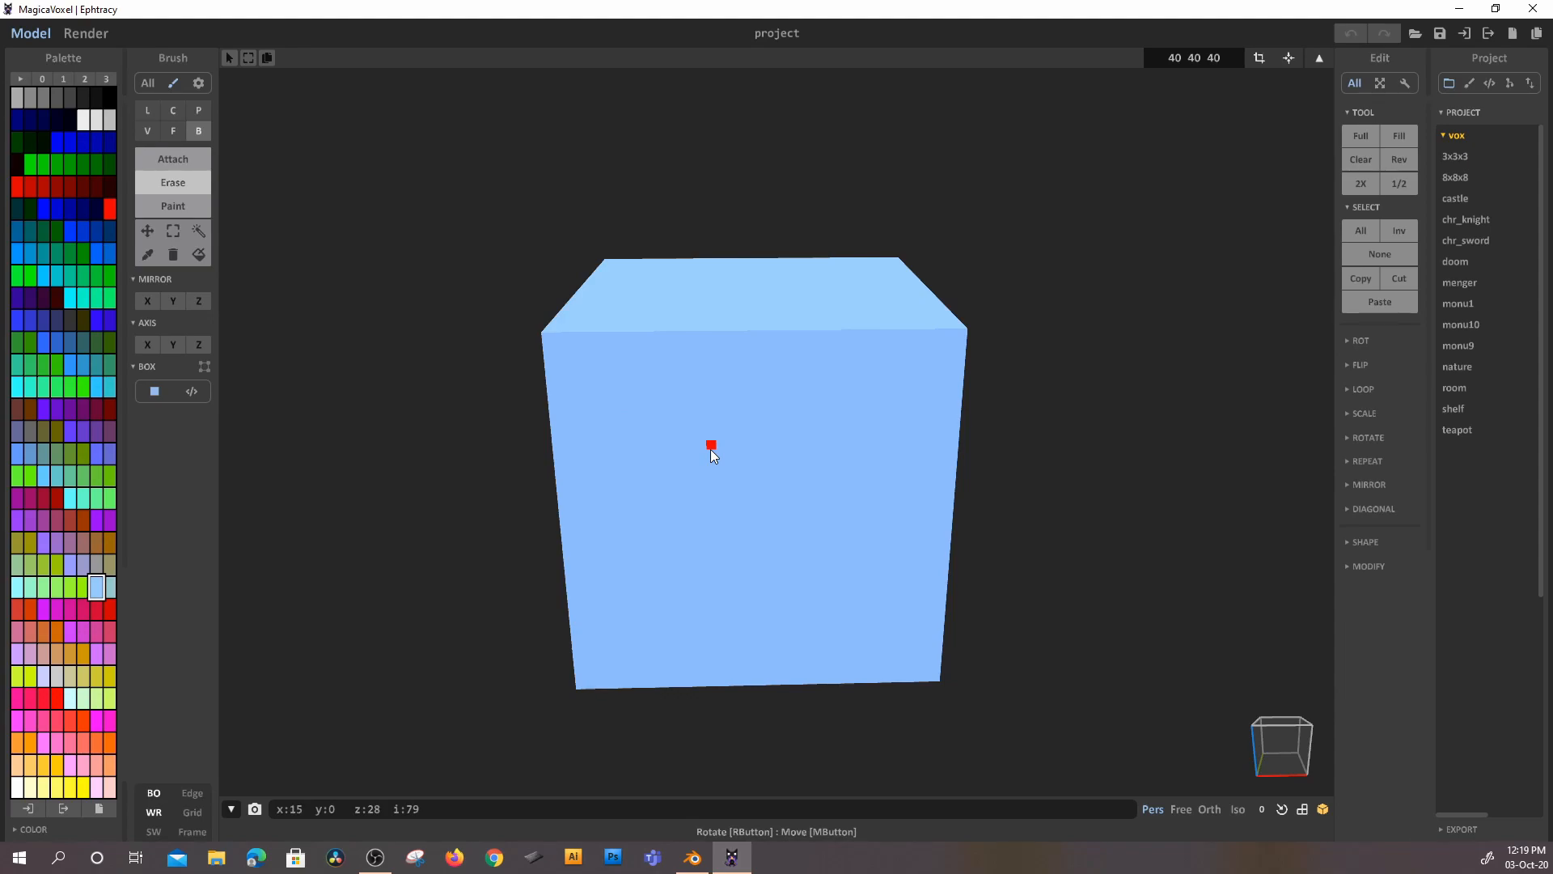
key(Delete)
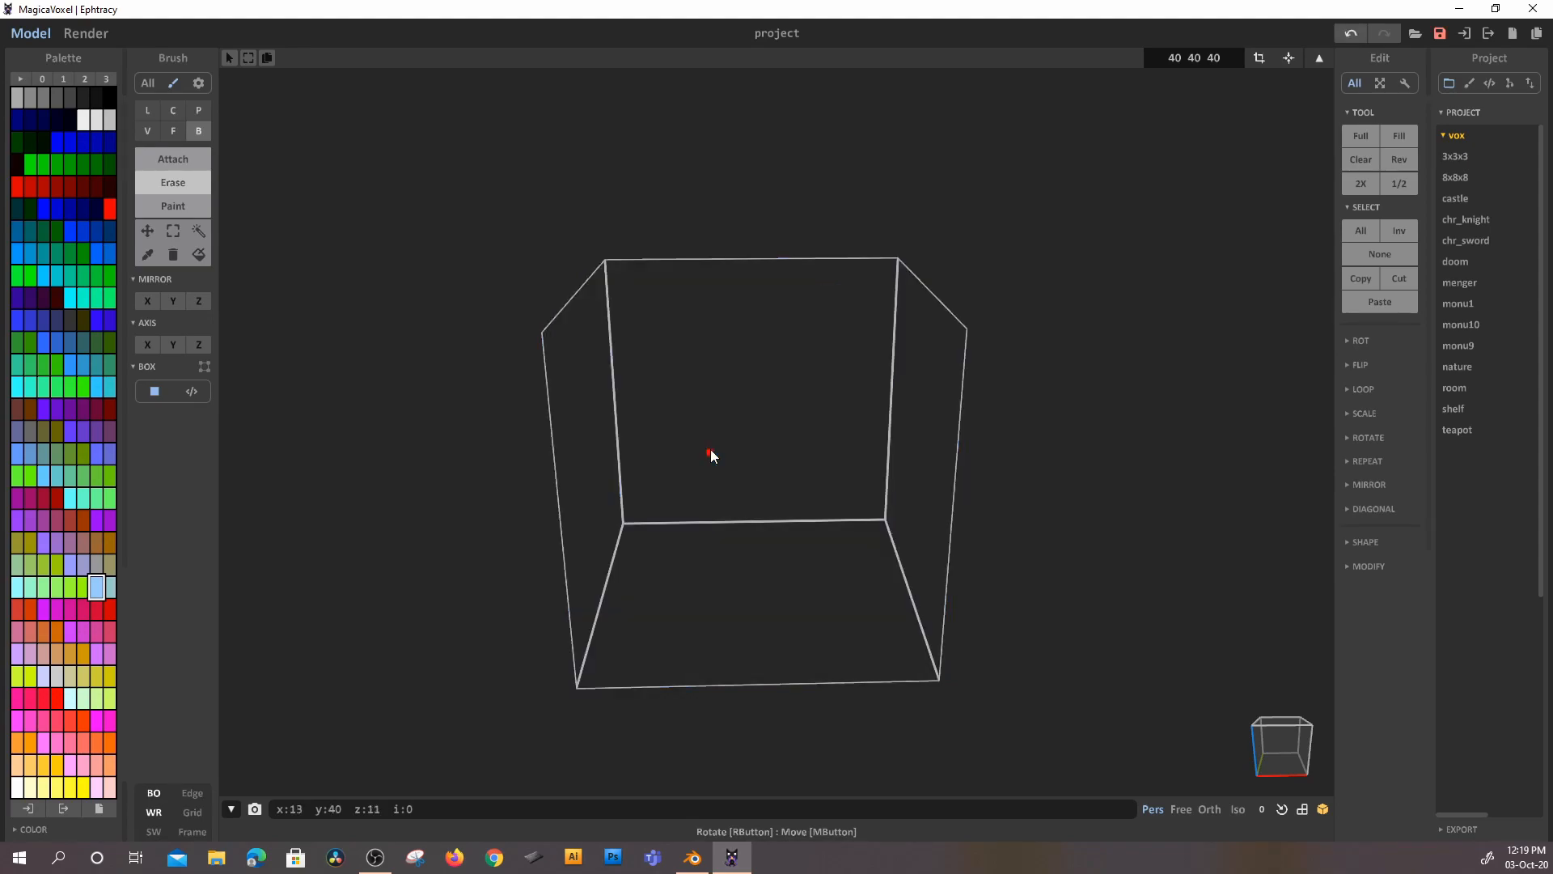
- View the empty volume from a corner and with an orthographic camera, ending in the perspective camera
click(1252, 725)
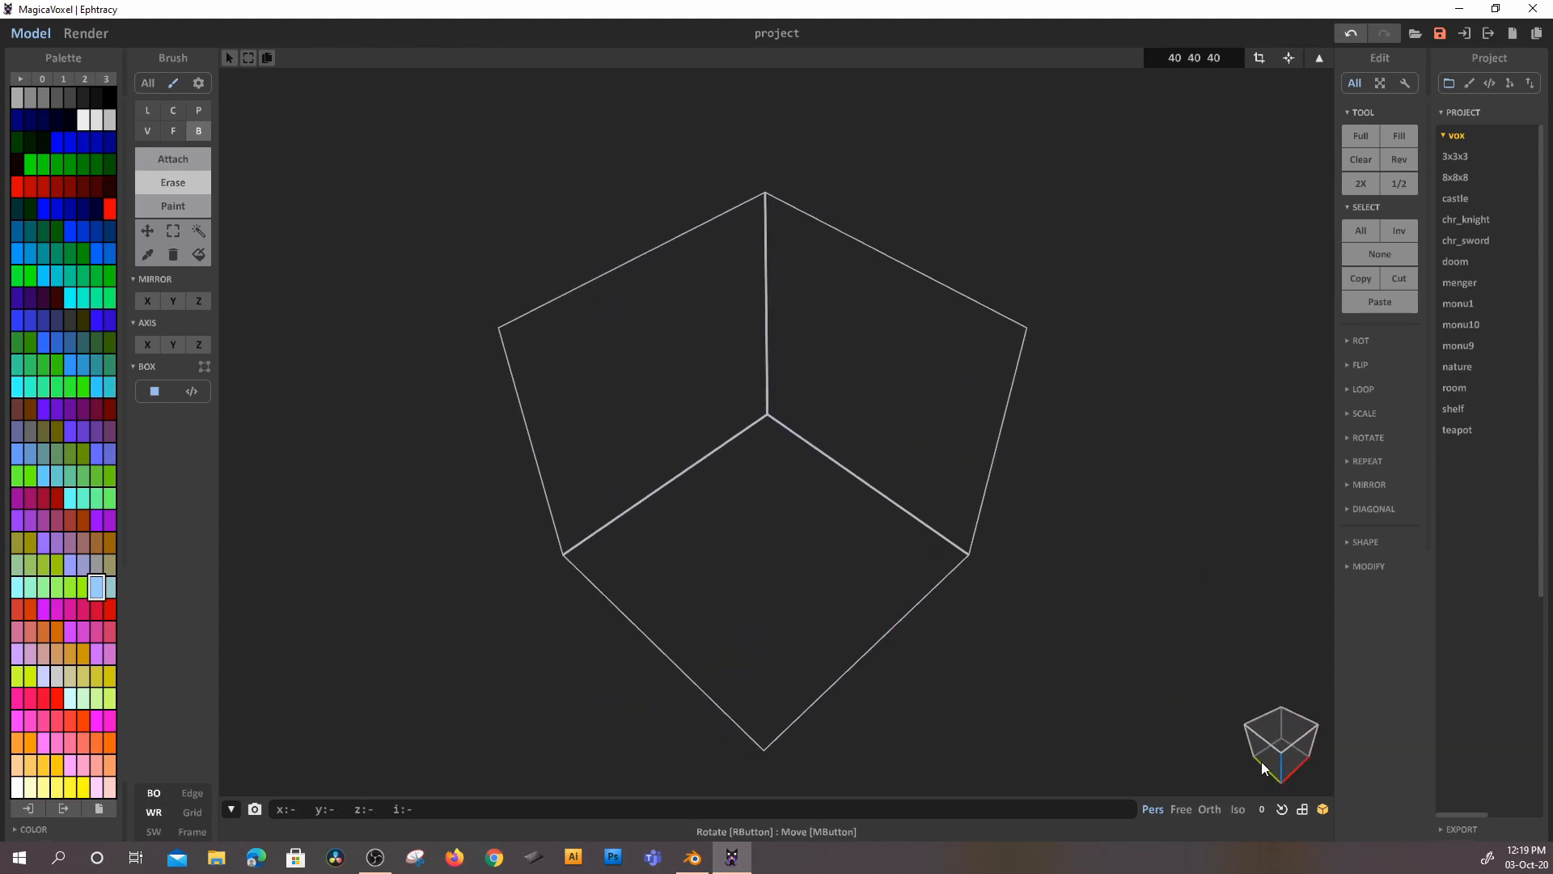
middle_drag(1110, 643, 1119, 628)
right_drag(1114, 567, 1036, 546)
click(1238, 811)
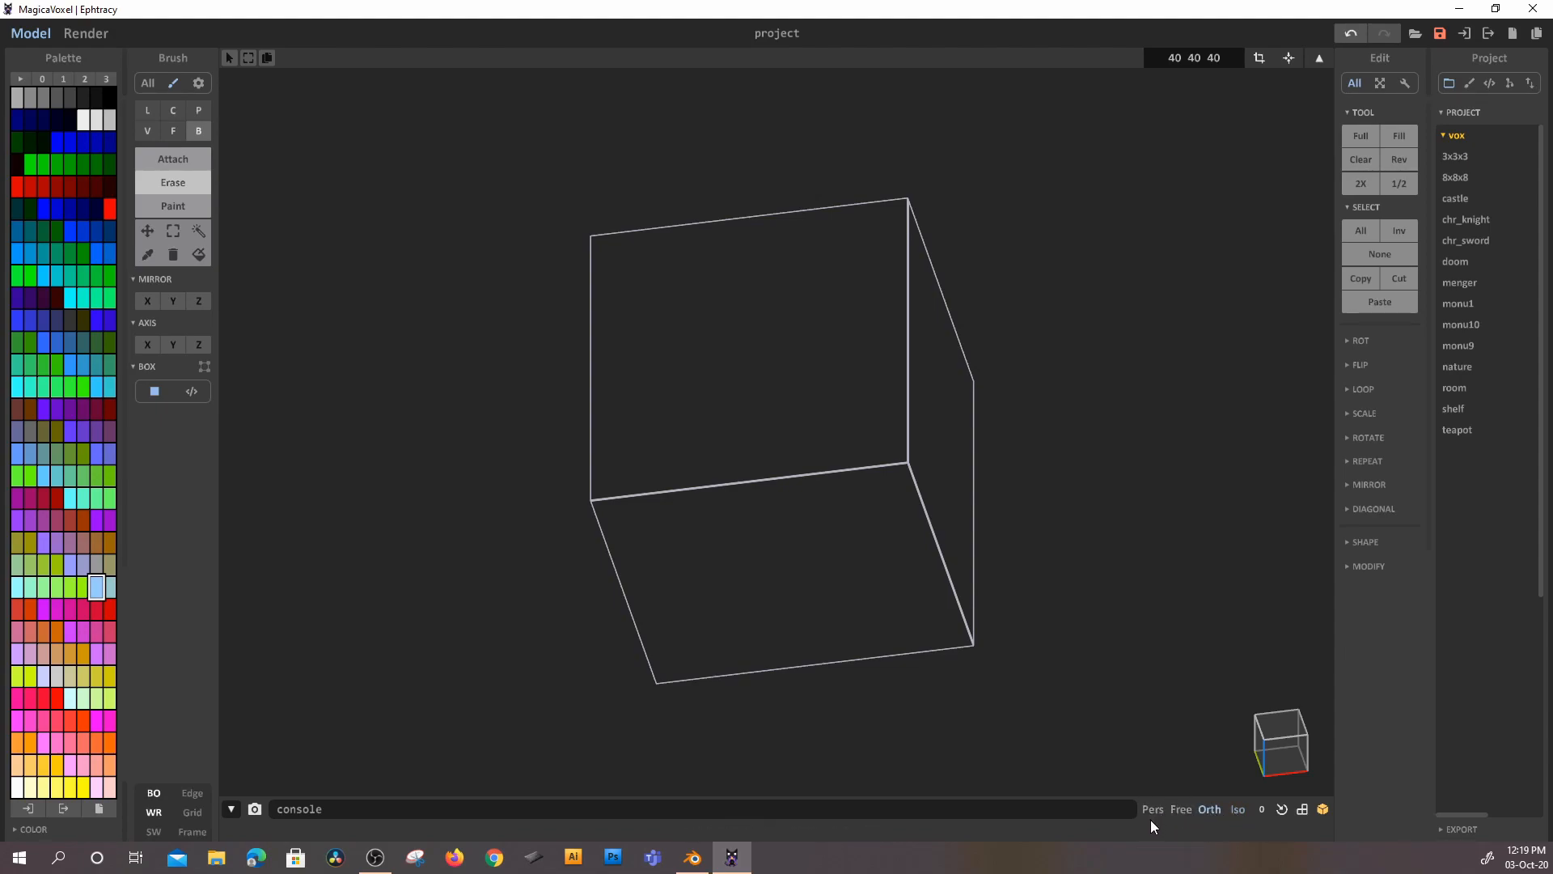
click(1152, 810)
right_drag(919, 551, 1058, 535)
- Compare the isometric and orthographic cameras on the empty volume, and finish with a front view in perspective
click(1238, 809)
click(1238, 809)
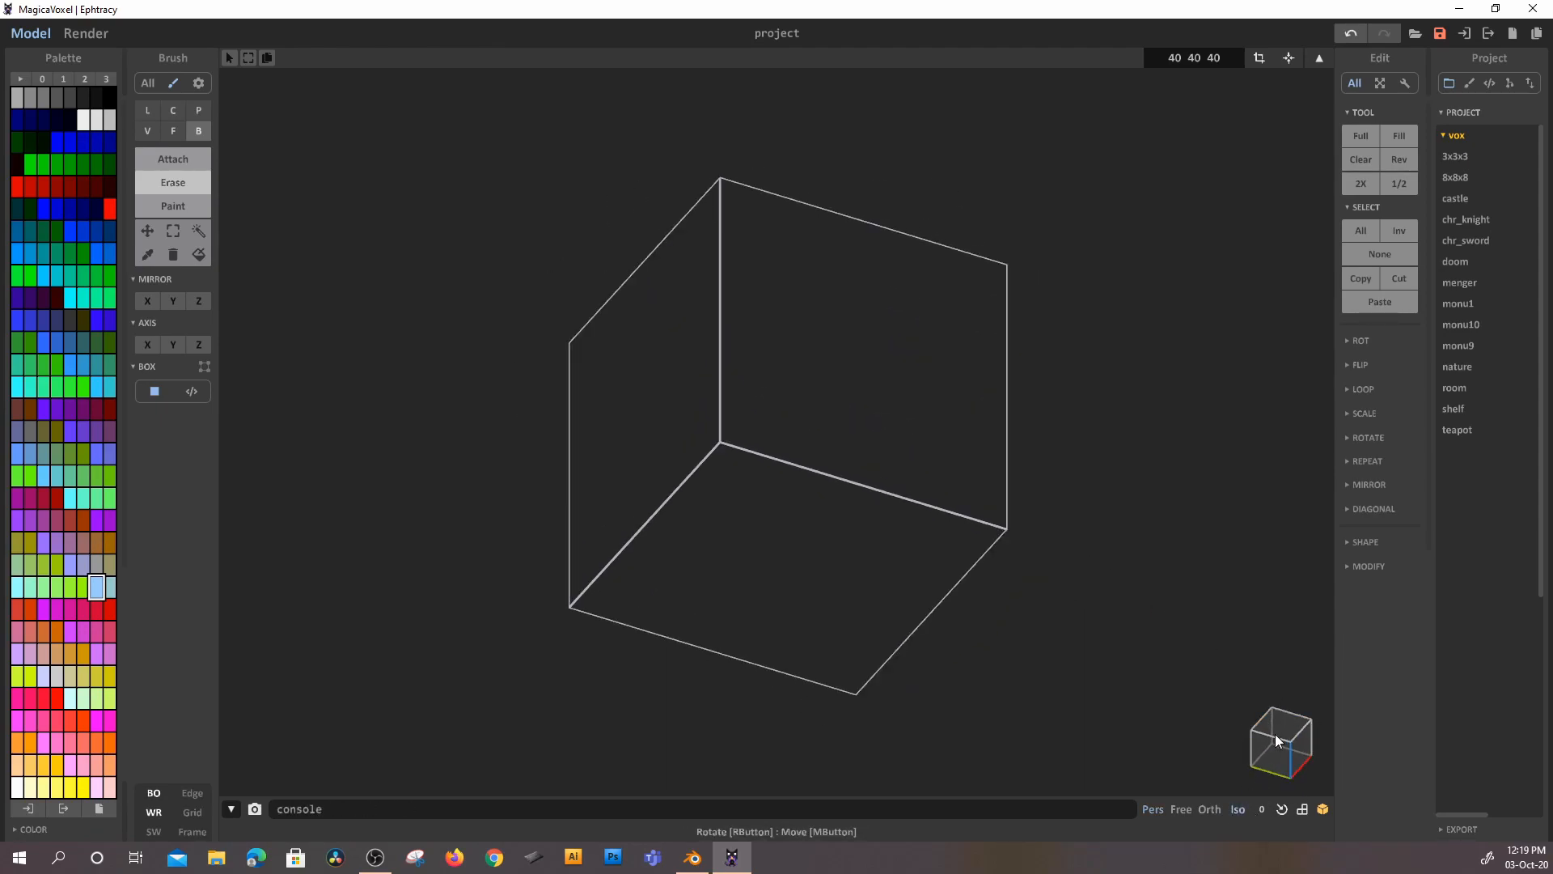
click(1232, 813)
click(1210, 811)
click(1155, 810)
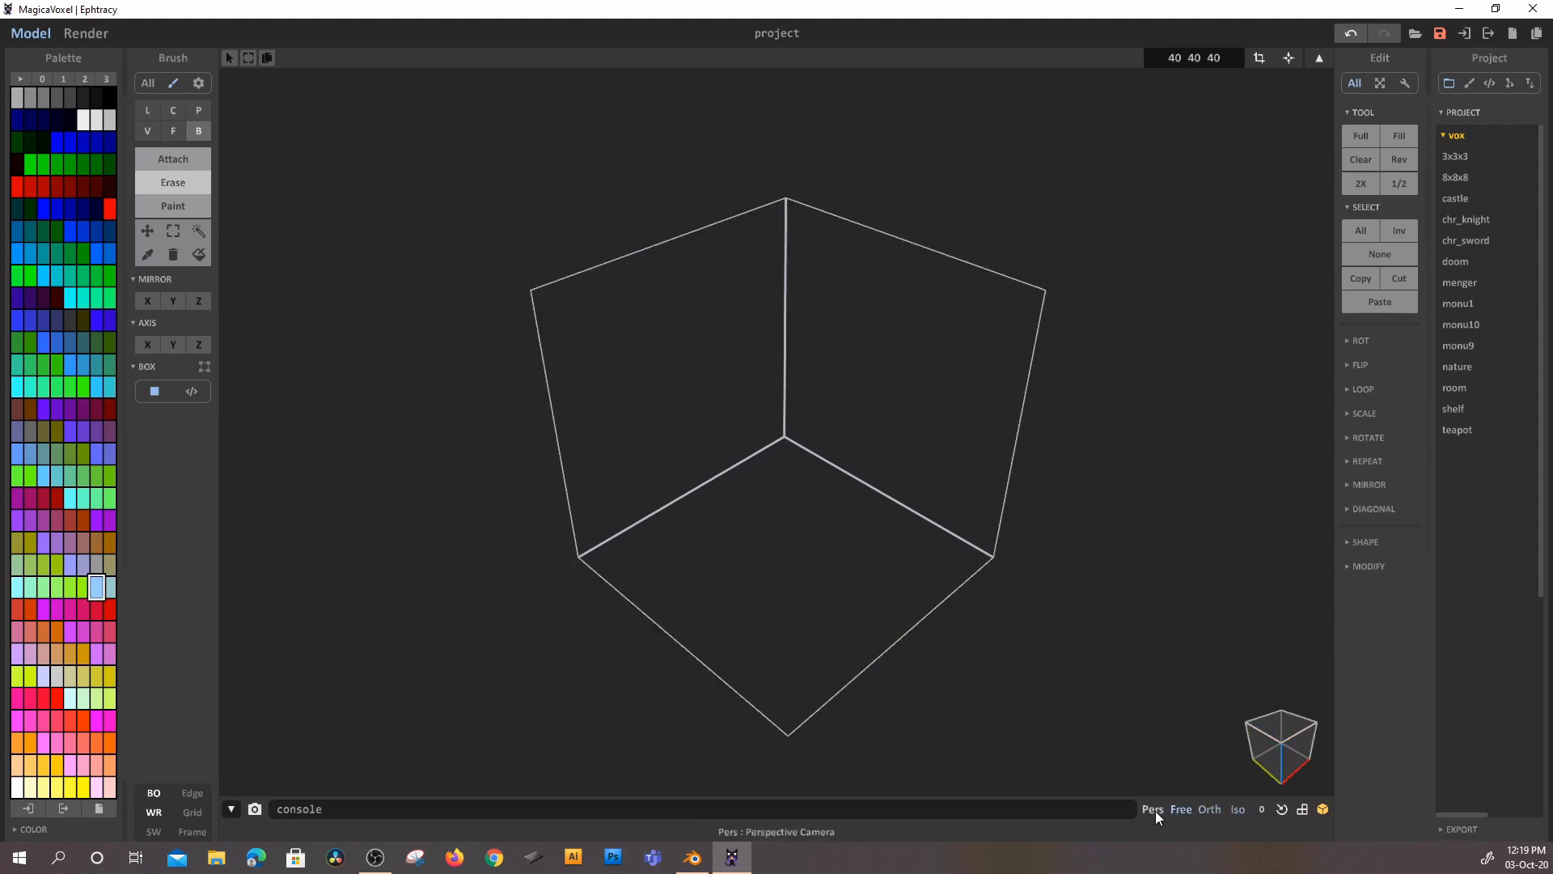
right_drag(1042, 540, 923, 538)
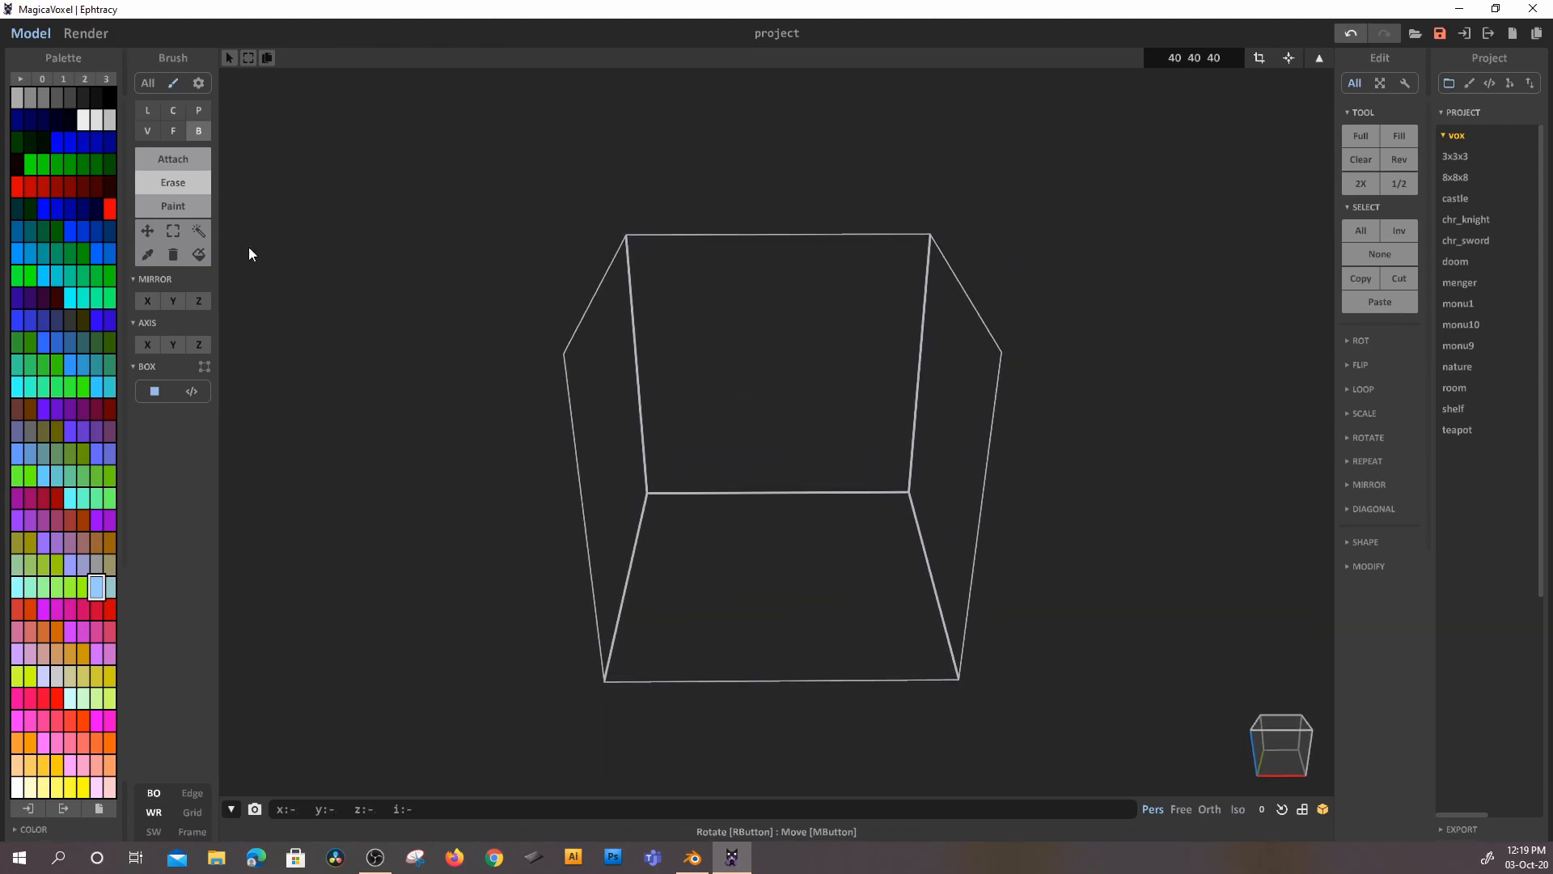
- Draw four separate voxel lines on the back walls of the volume using the Line brush in Attach mode
click(147, 107)
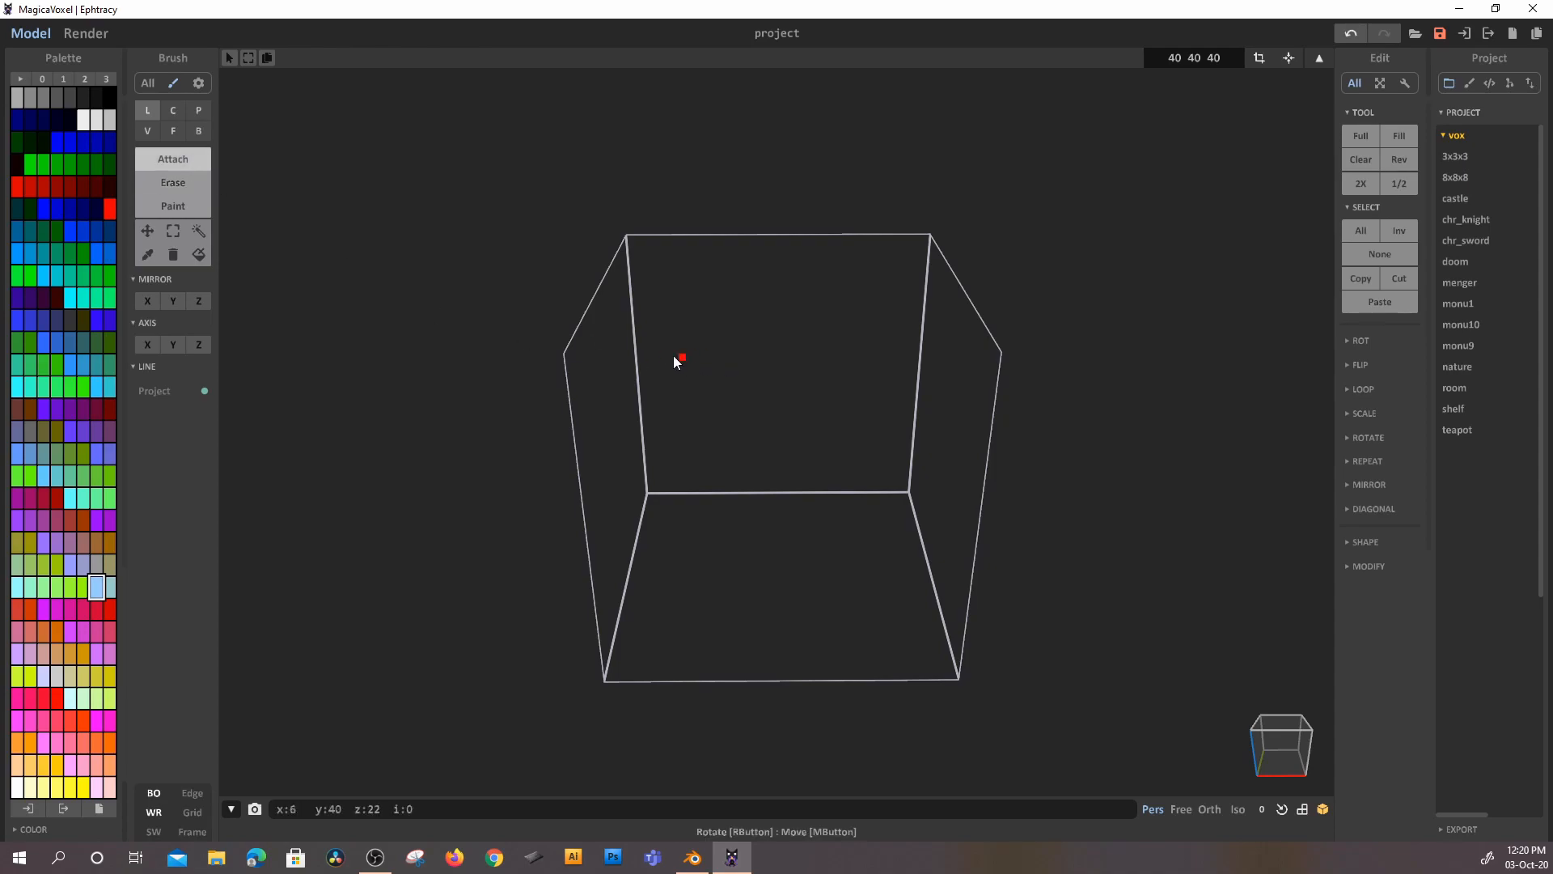
mouse_move(701, 369)
mouse_down()
mouse_move(784, 474)
mouse_move(828, 454)
mouse_up()
mouse_move(827, 455)
right_down()
mouse_move(797, 510)
mouse_move(730, 477)
right_up()
scroll(731, 477, up, 4)
right_drag(639, 551, 607, 388)
mouse_move(581, 267)
mouse_down()
mouse_move(584, 296)
mouse_move(706, 306)
mouse_up()
drag(706, 389, 787, 435)
mouse_move(906, 398)
mouse_down()
mouse_move(1107, 442)
mouse_move(958, 525)
mouse_up()
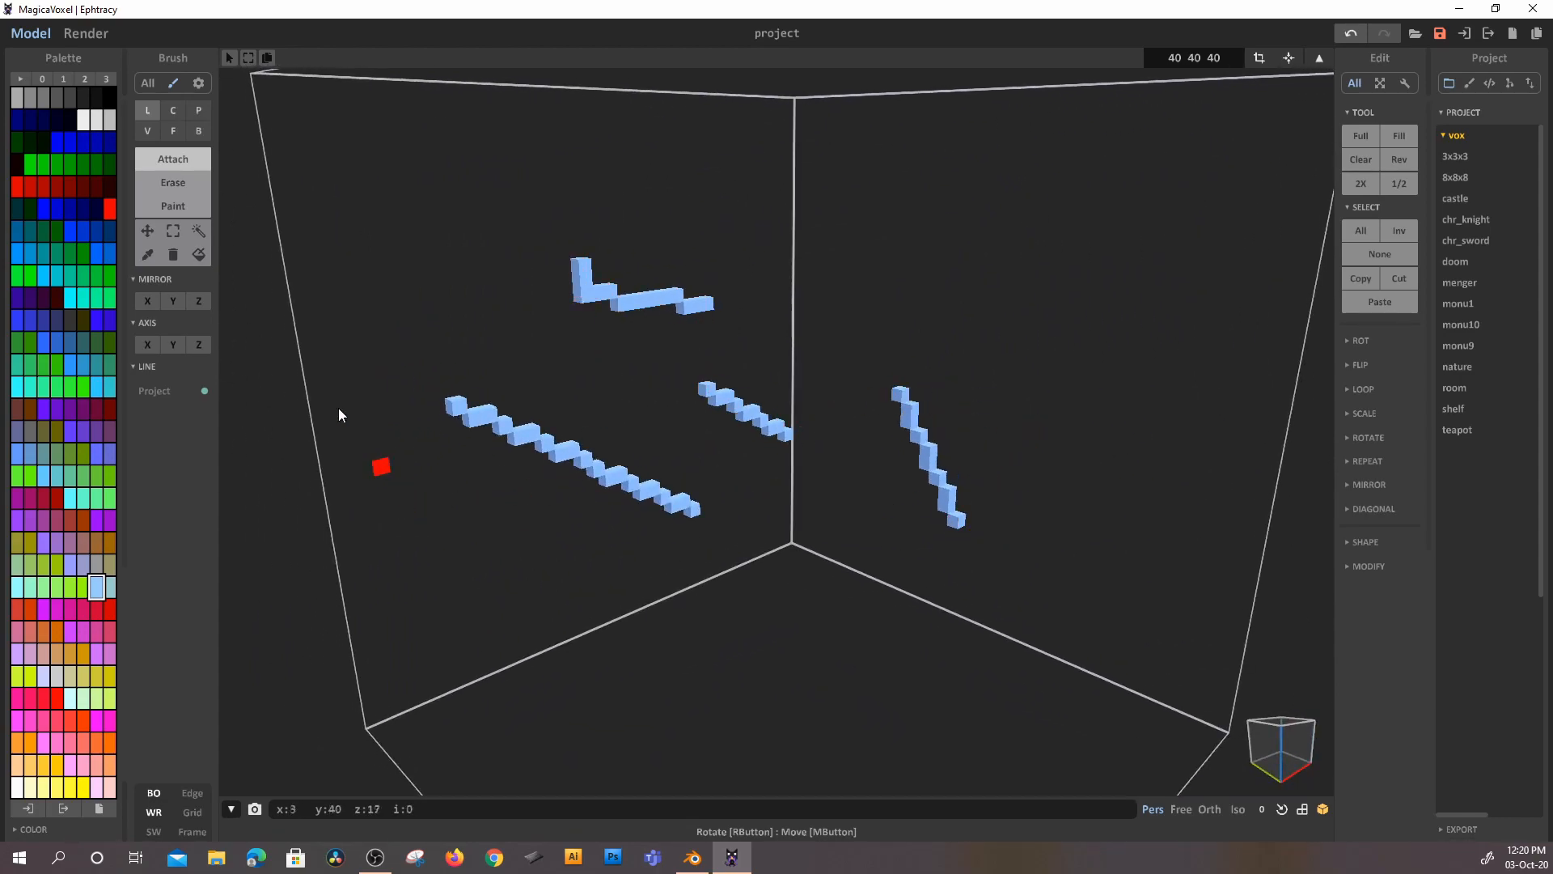
- Erase most of the longest voxel line with the Line brush in Erase mode
click(172, 182)
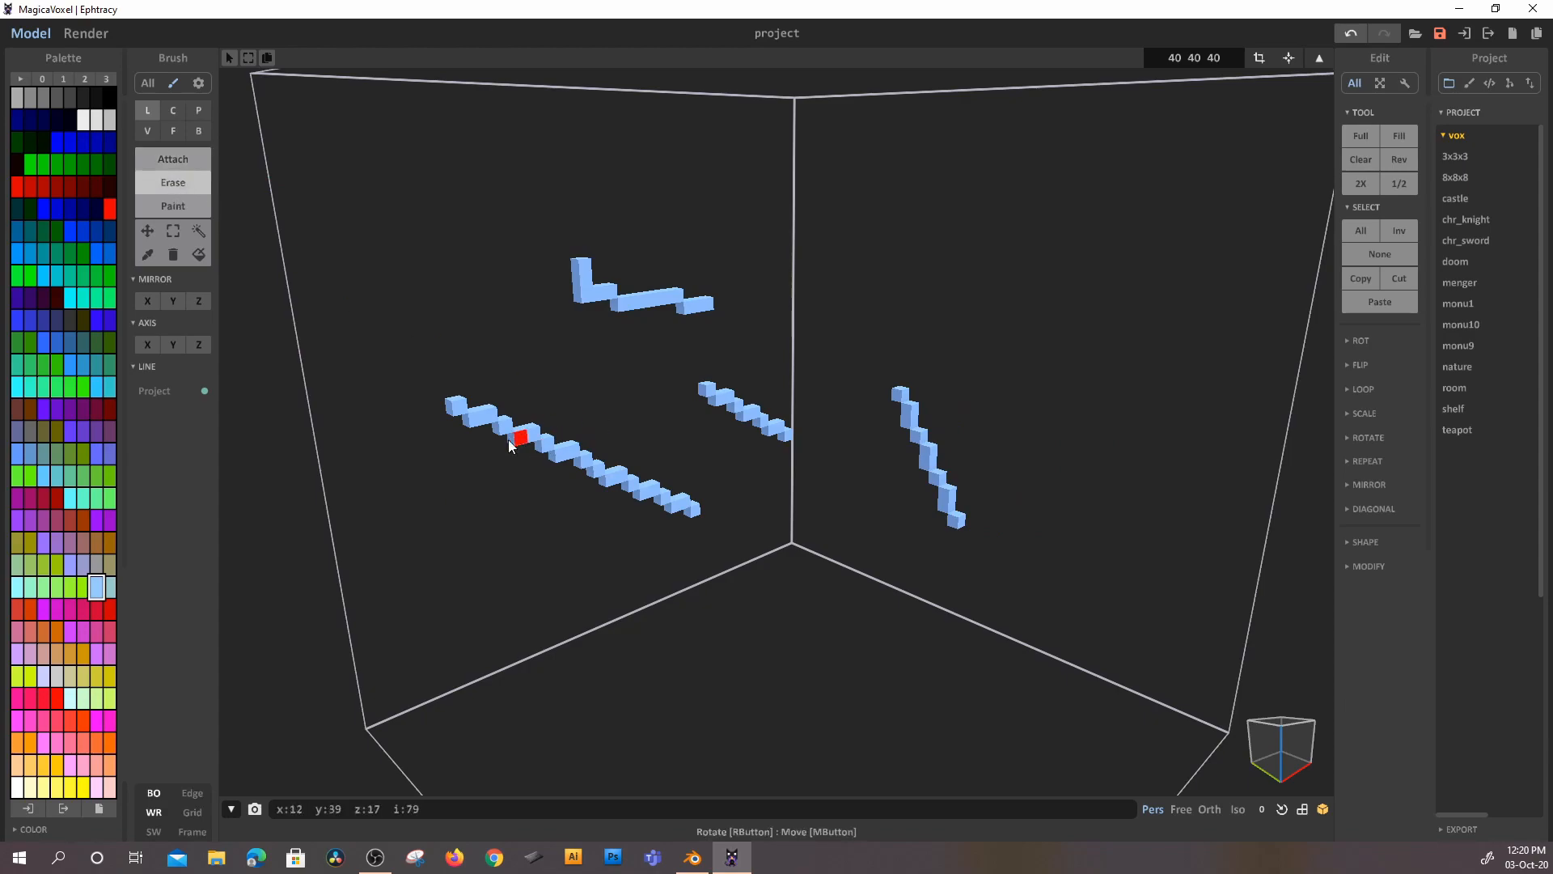
drag(451, 406, 686, 507)
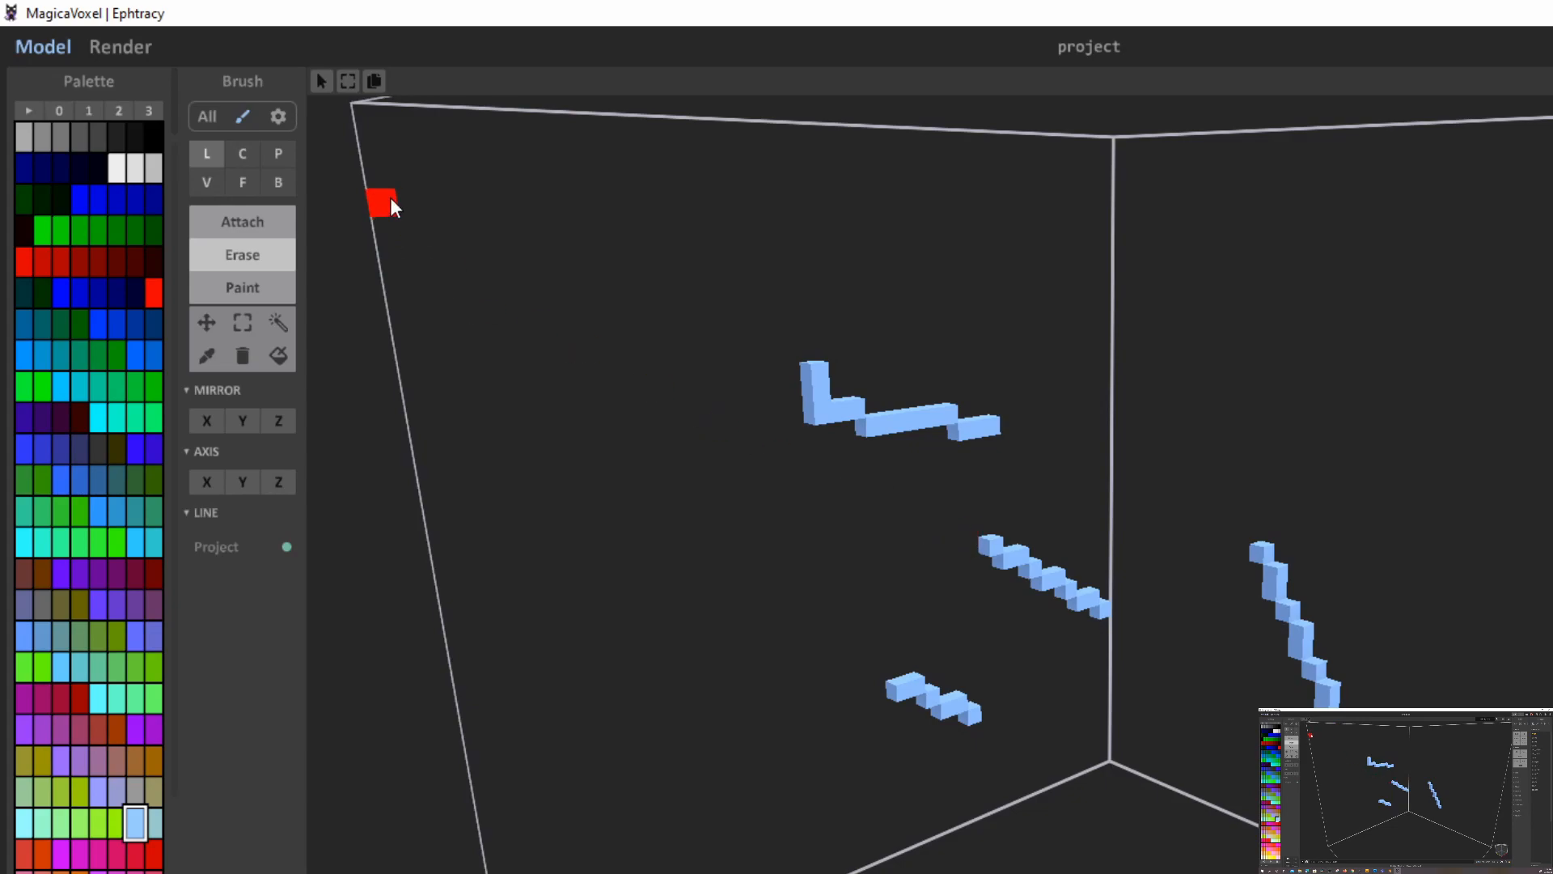
- Add a large block and several flat rectangular panels around the volume using the Box brush in Attach mode
click(275, 183)
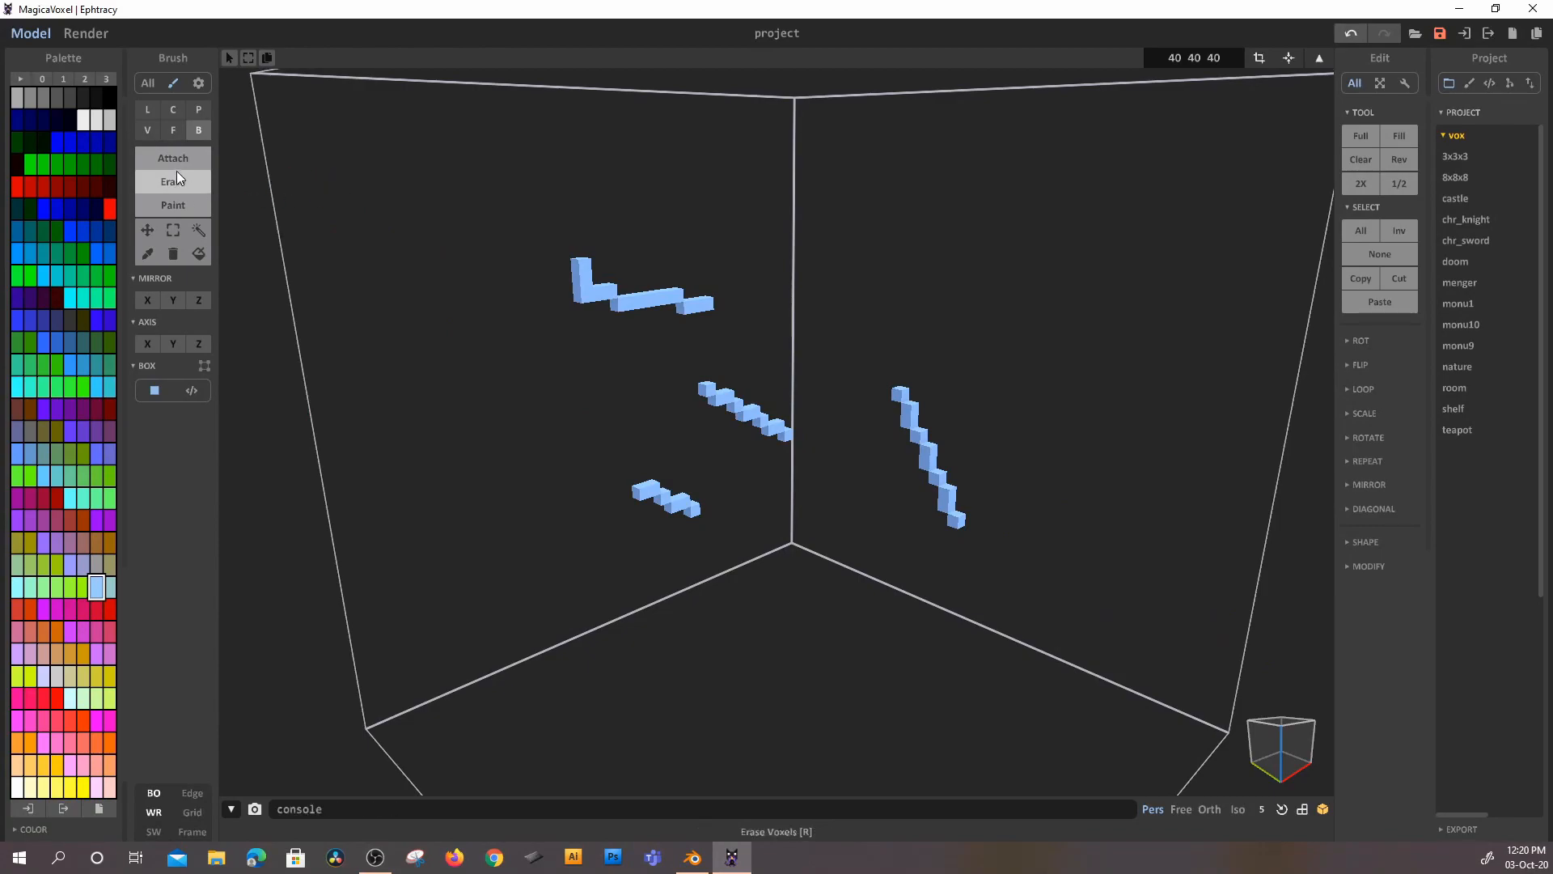
drag(372, 159, 544, 425)
right_drag(544, 425, 606, 283)
drag(581, 183, 1017, 373)
drag(392, 238, 841, 364)
right_drag(446, 315, 727, 372)
drag(599, 134, 938, 170)
drag(537, 273, 600, 473)
right_drag(859, 388, 915, 236)
scroll(697, 303, down, 5)
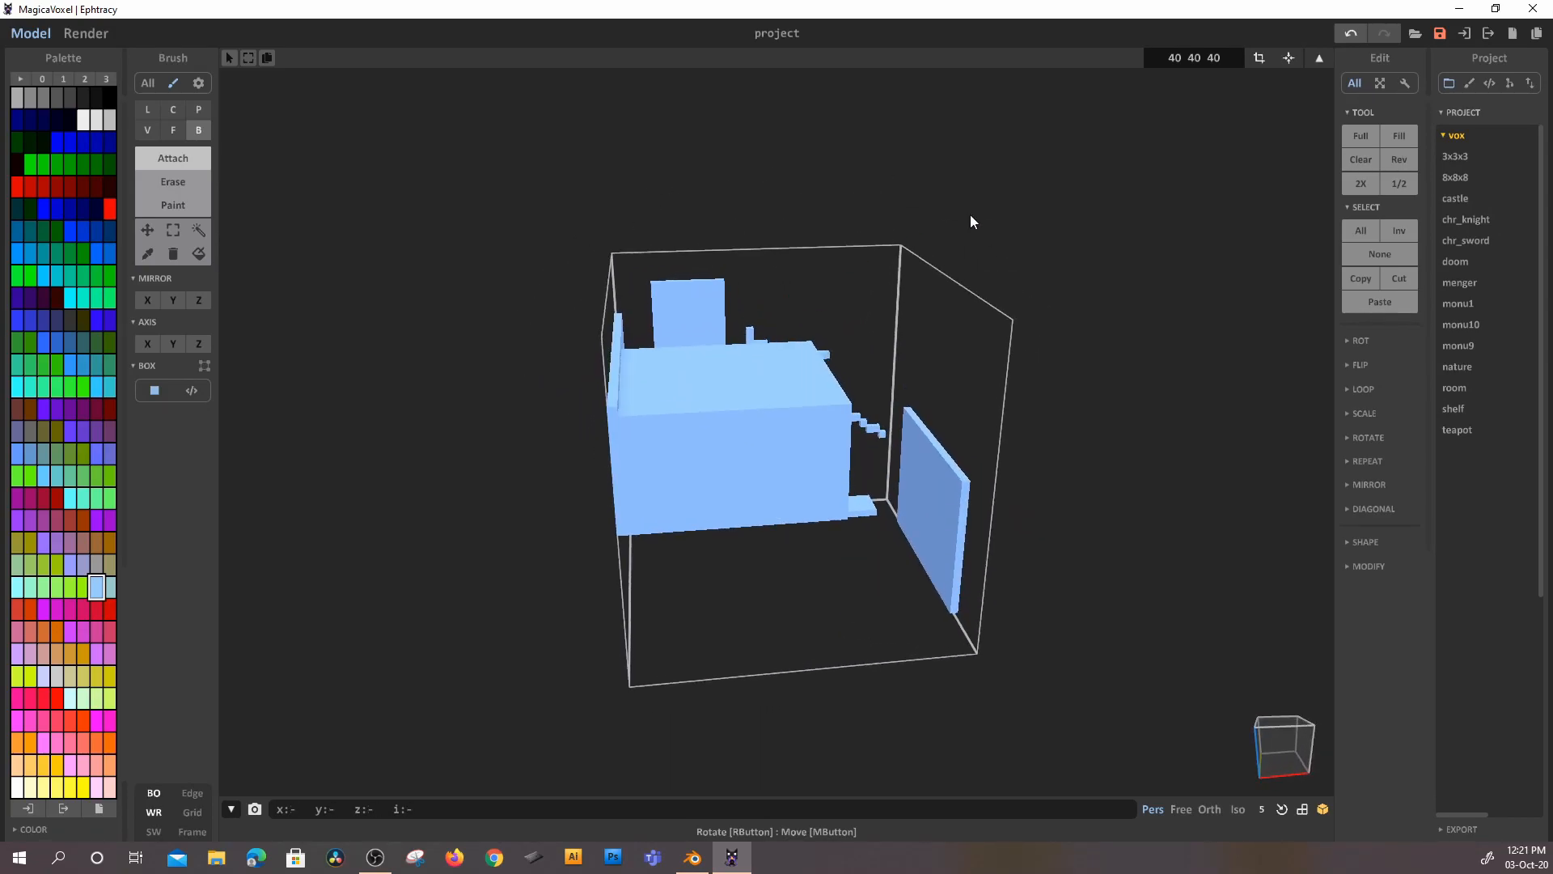
- Resize the model volume to 100 100 100
click(1194, 57)
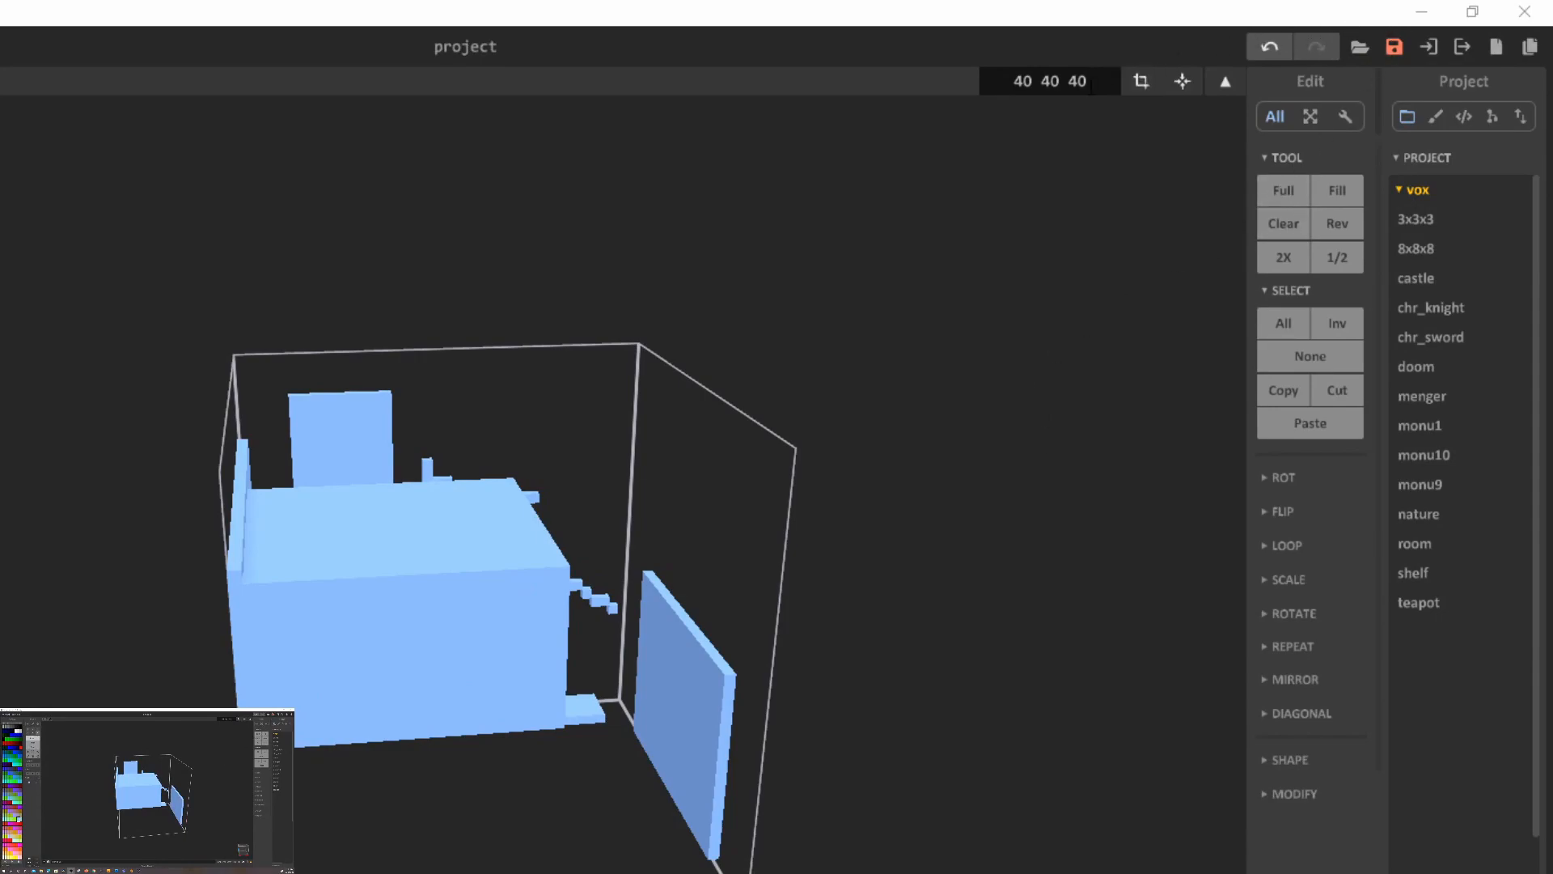
double_click(1094, 86)
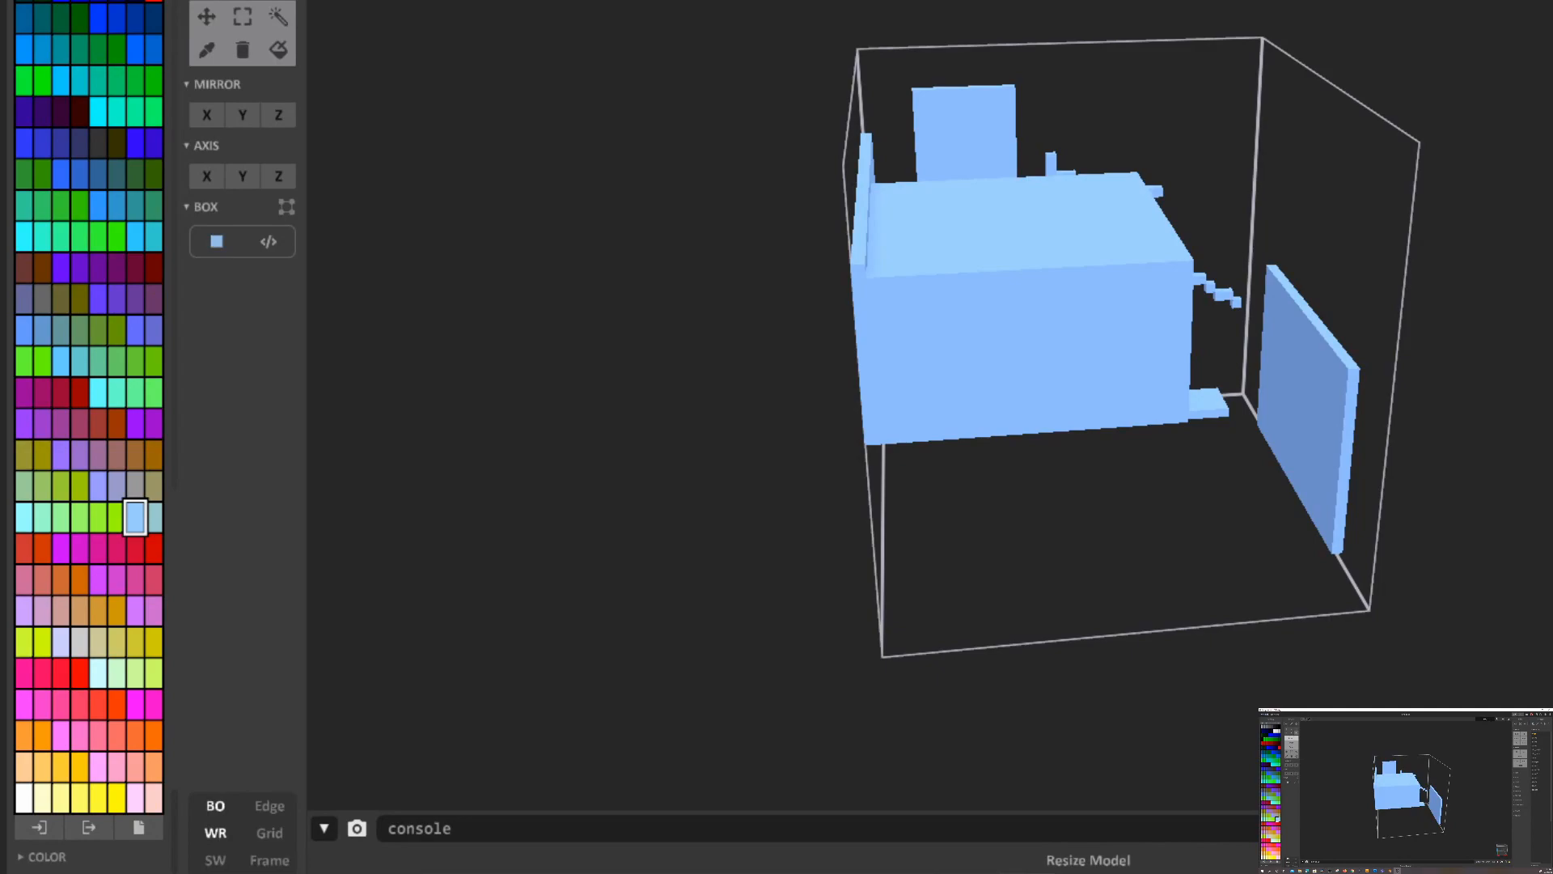
key(Return)
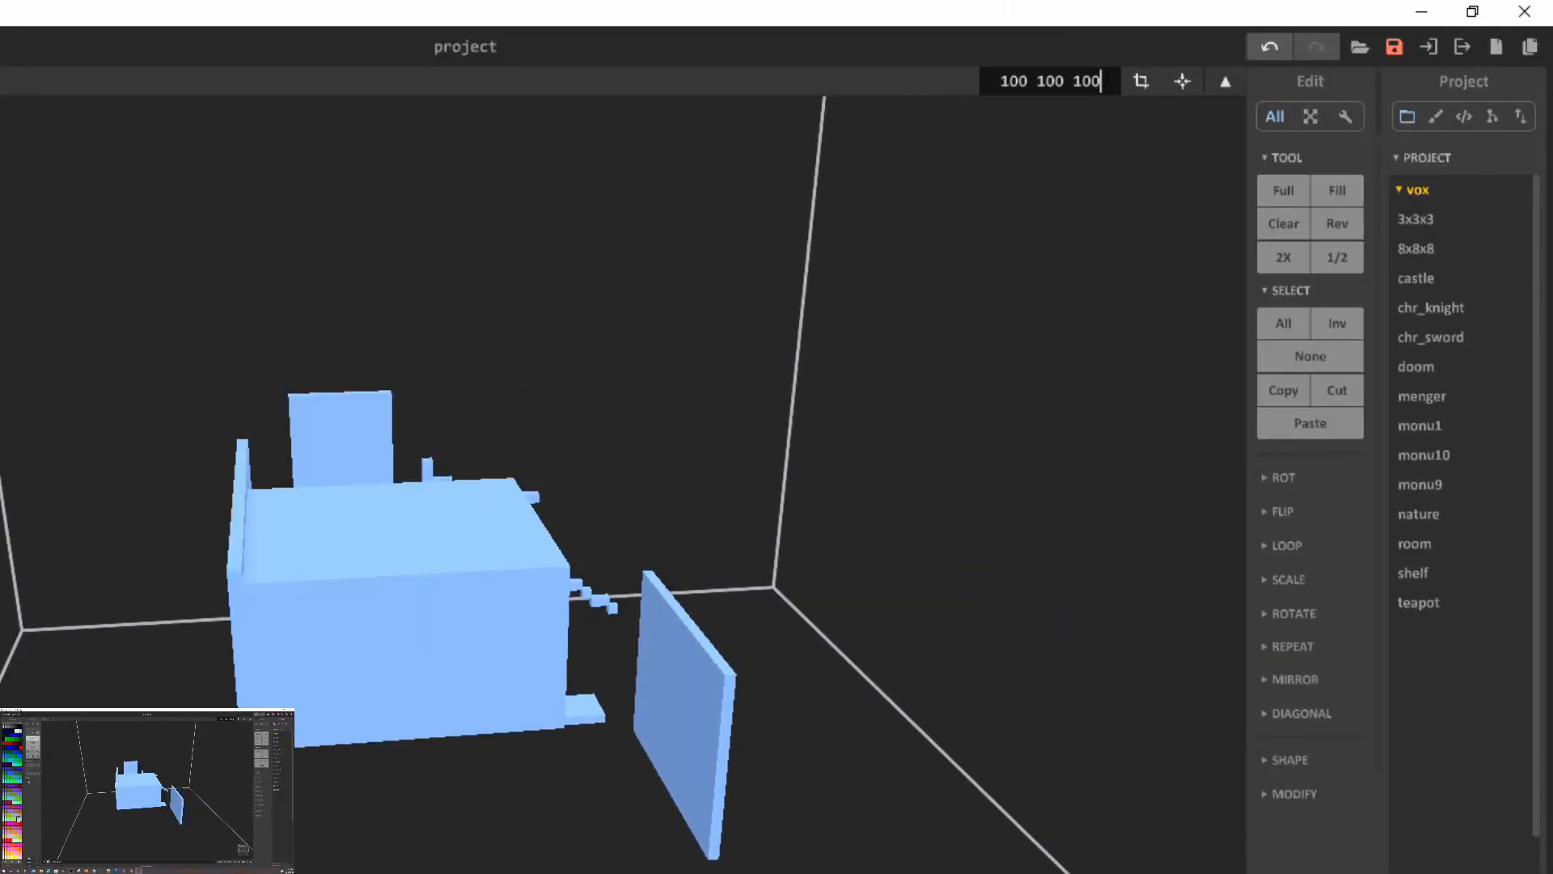
- Try resizing the model volume to 1 1 1, and undo that resize
drag(1091, 81, 964, 91)
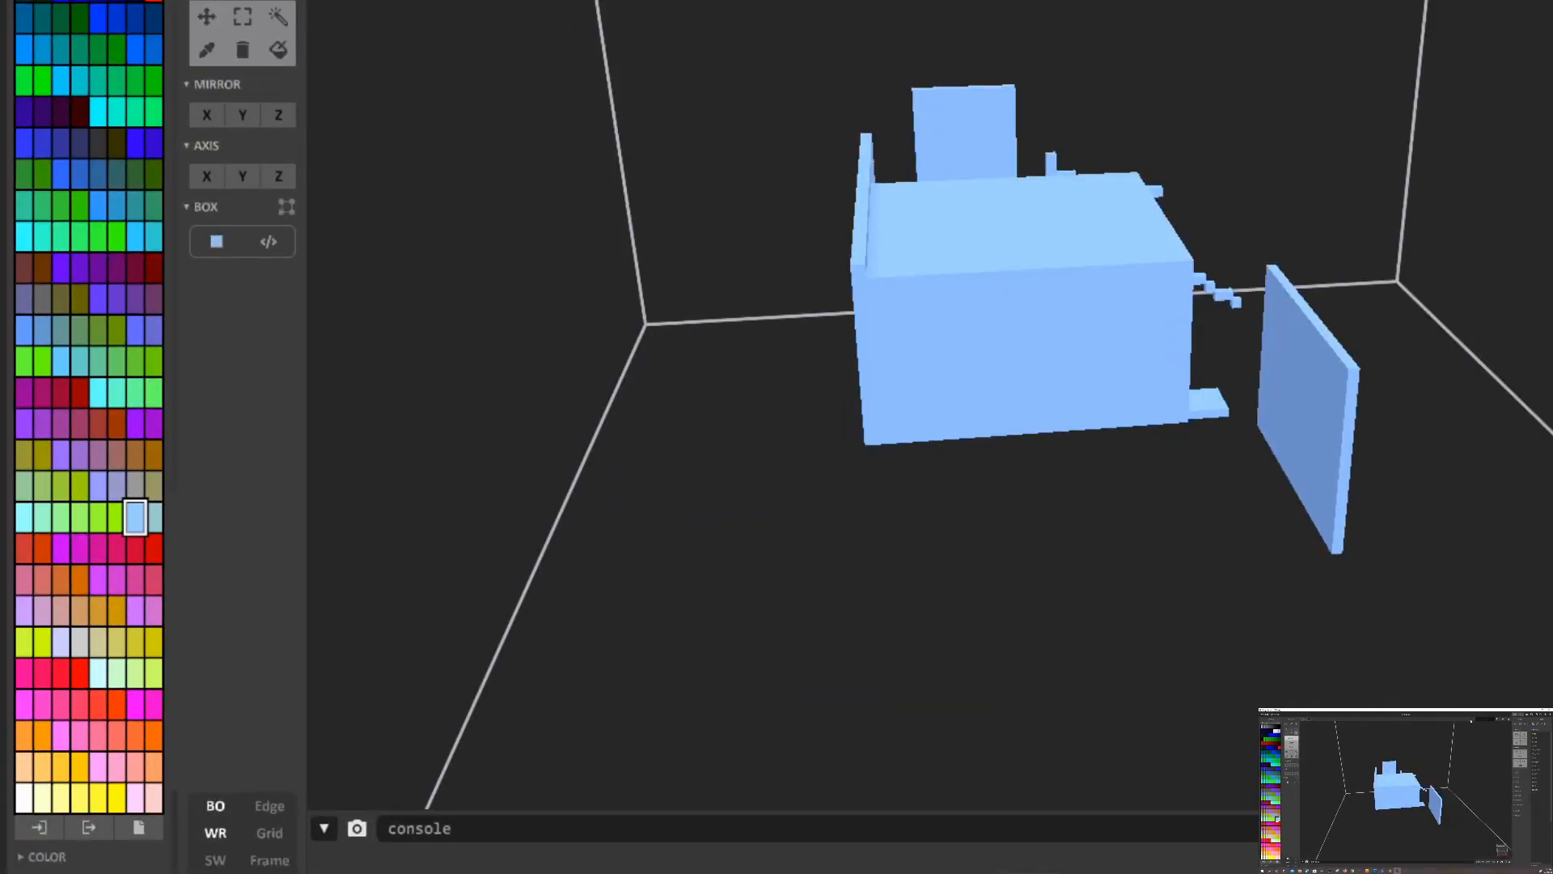
key(Return)
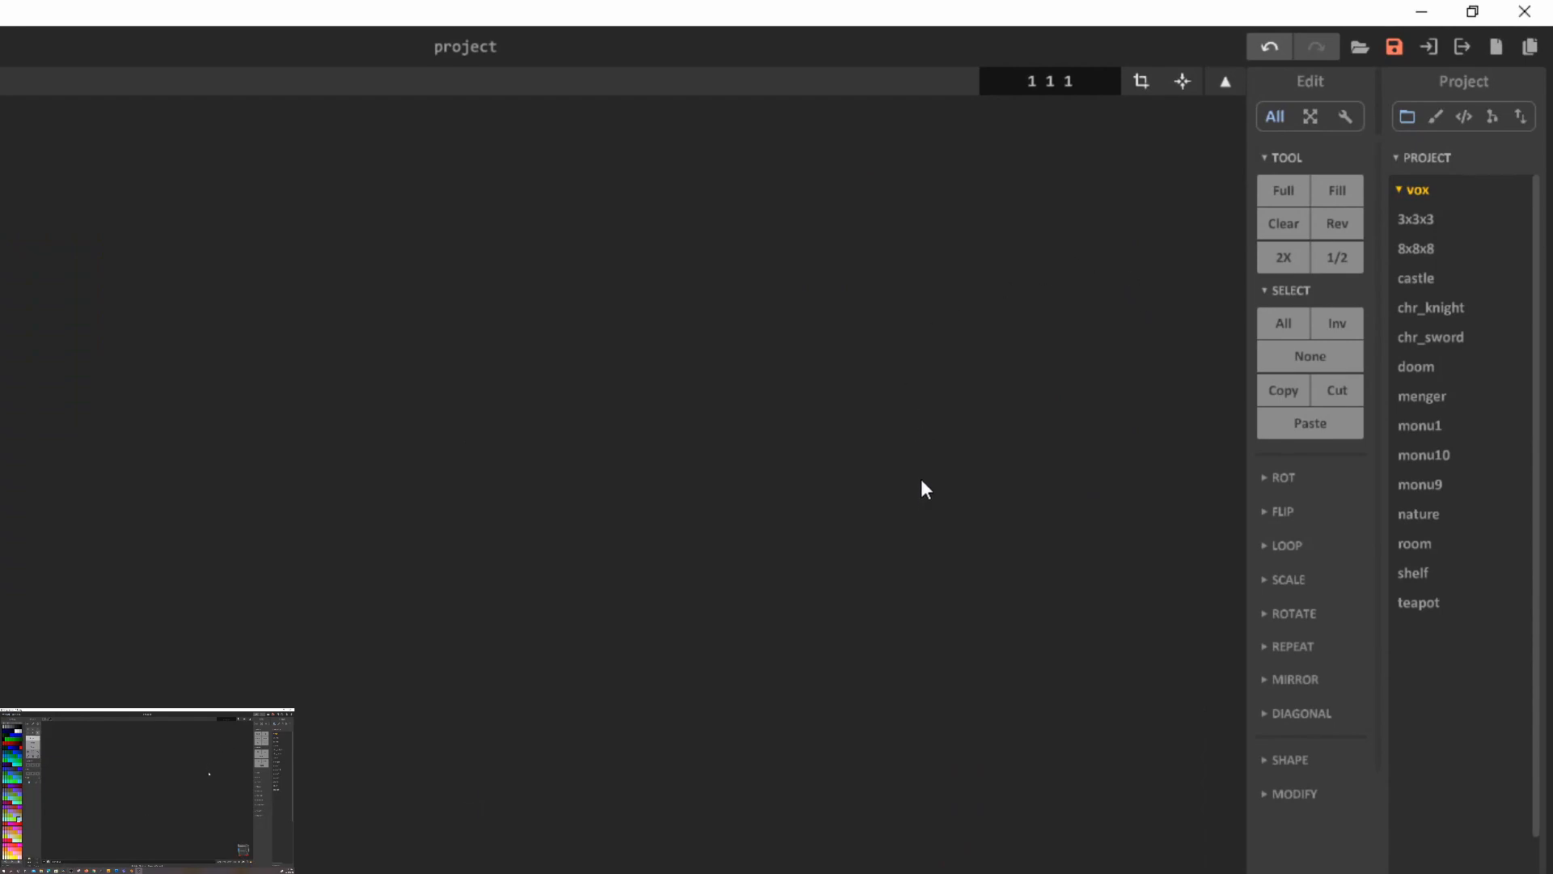
key(ctrl+z)
- Examine the voxel shapes inside the enlarged volume from several distances and angles
scroll(797, 461, down, 5)
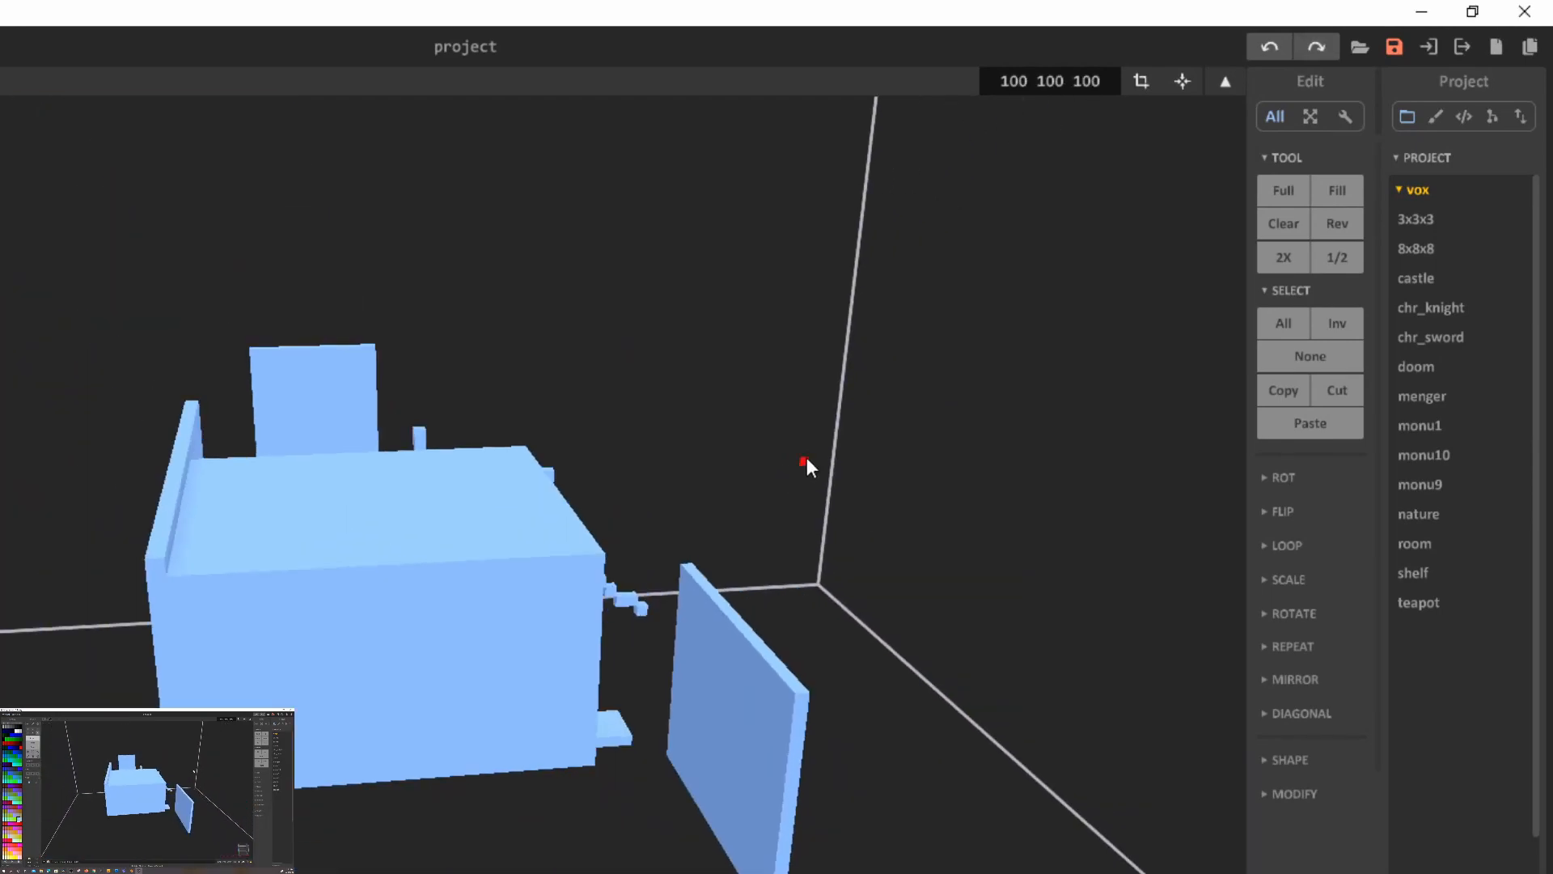
scroll(794, 437, down, 2)
scroll(492, 477, up, 4)
scroll(532, 474, down, 4)
scroll(564, 452, up, 8)
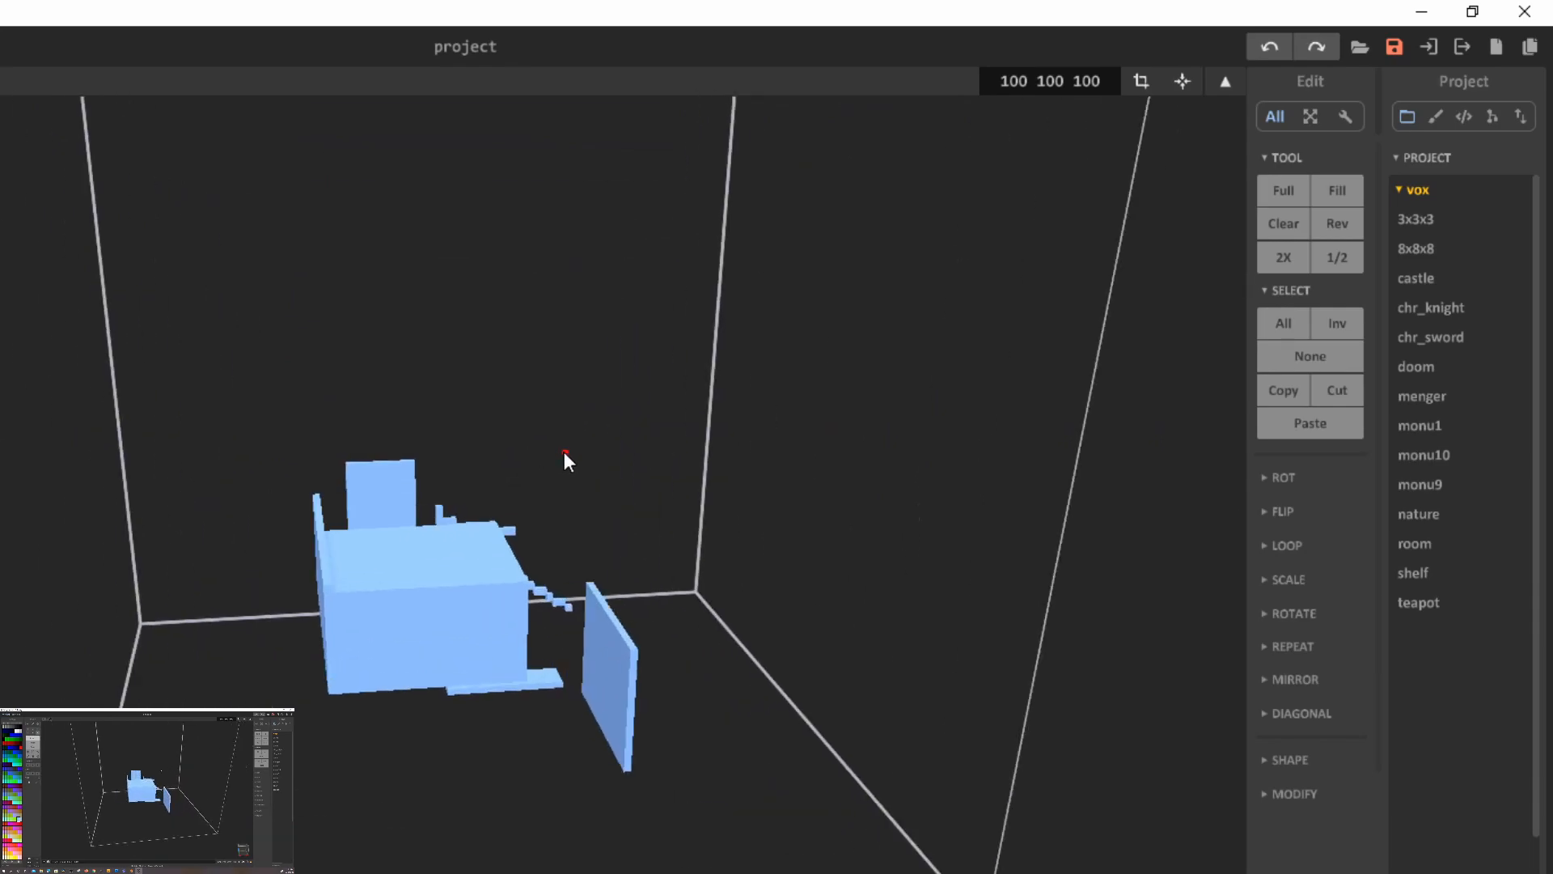
scroll(564, 451, up, 2)
right_drag(630, 356, 450, 554)
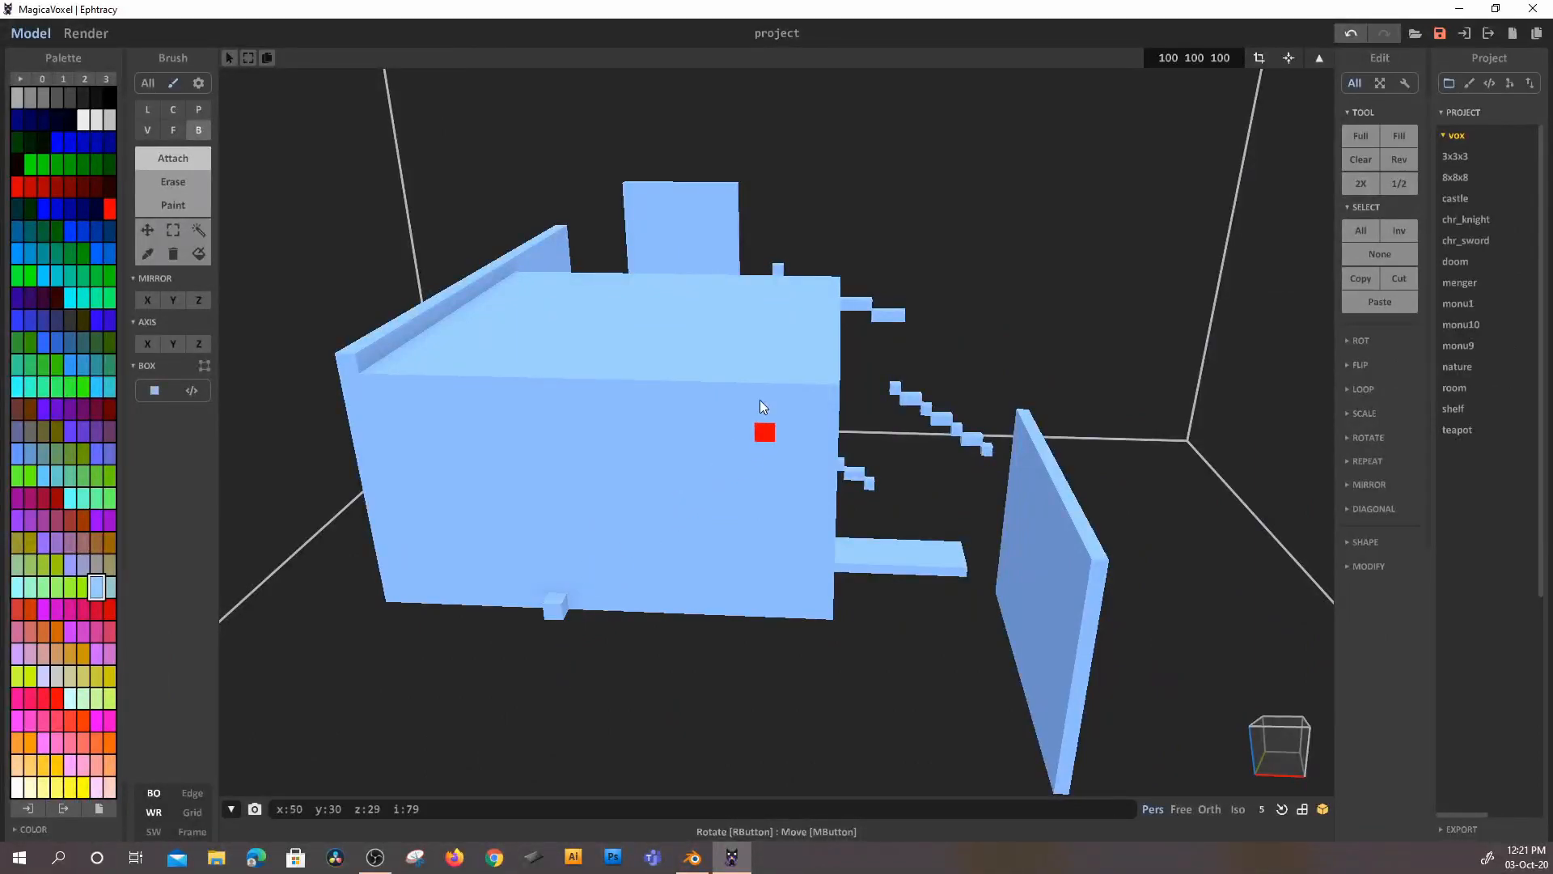
scroll(900, 248, down, 5)
right_drag(899, 248, 971, 470)
scroll(971, 470, down, 5)
- Resize the model volume to 40 40 40
click(1257, 58)
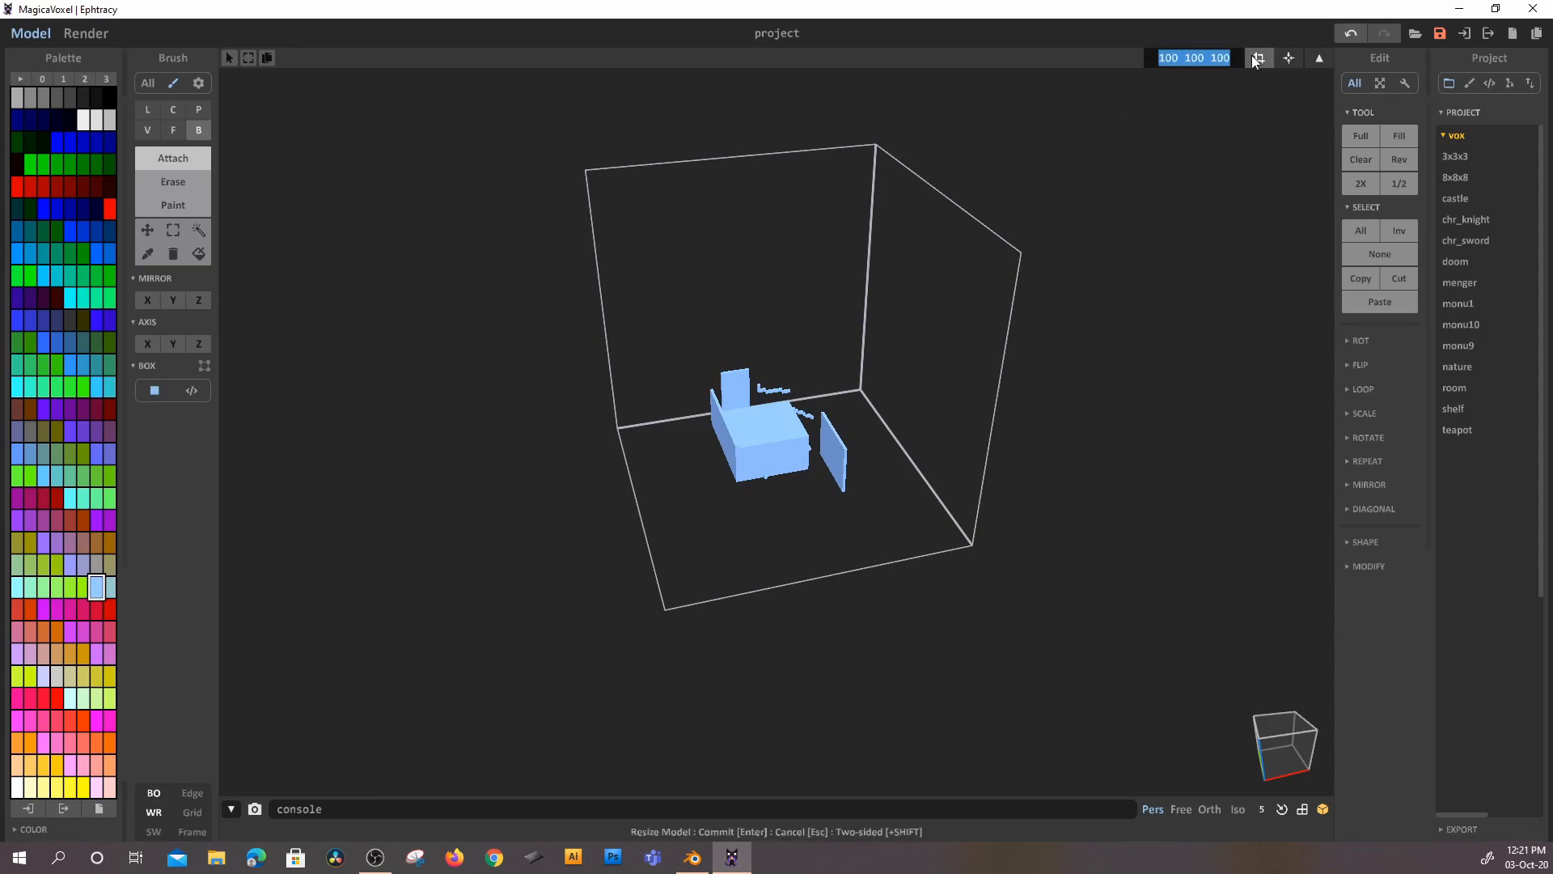
text(40 40 40)
key(Return)
scroll(826, 398, up, 4)
right_drag(827, 399, 982, 392)
scroll(983, 393, down, 3)
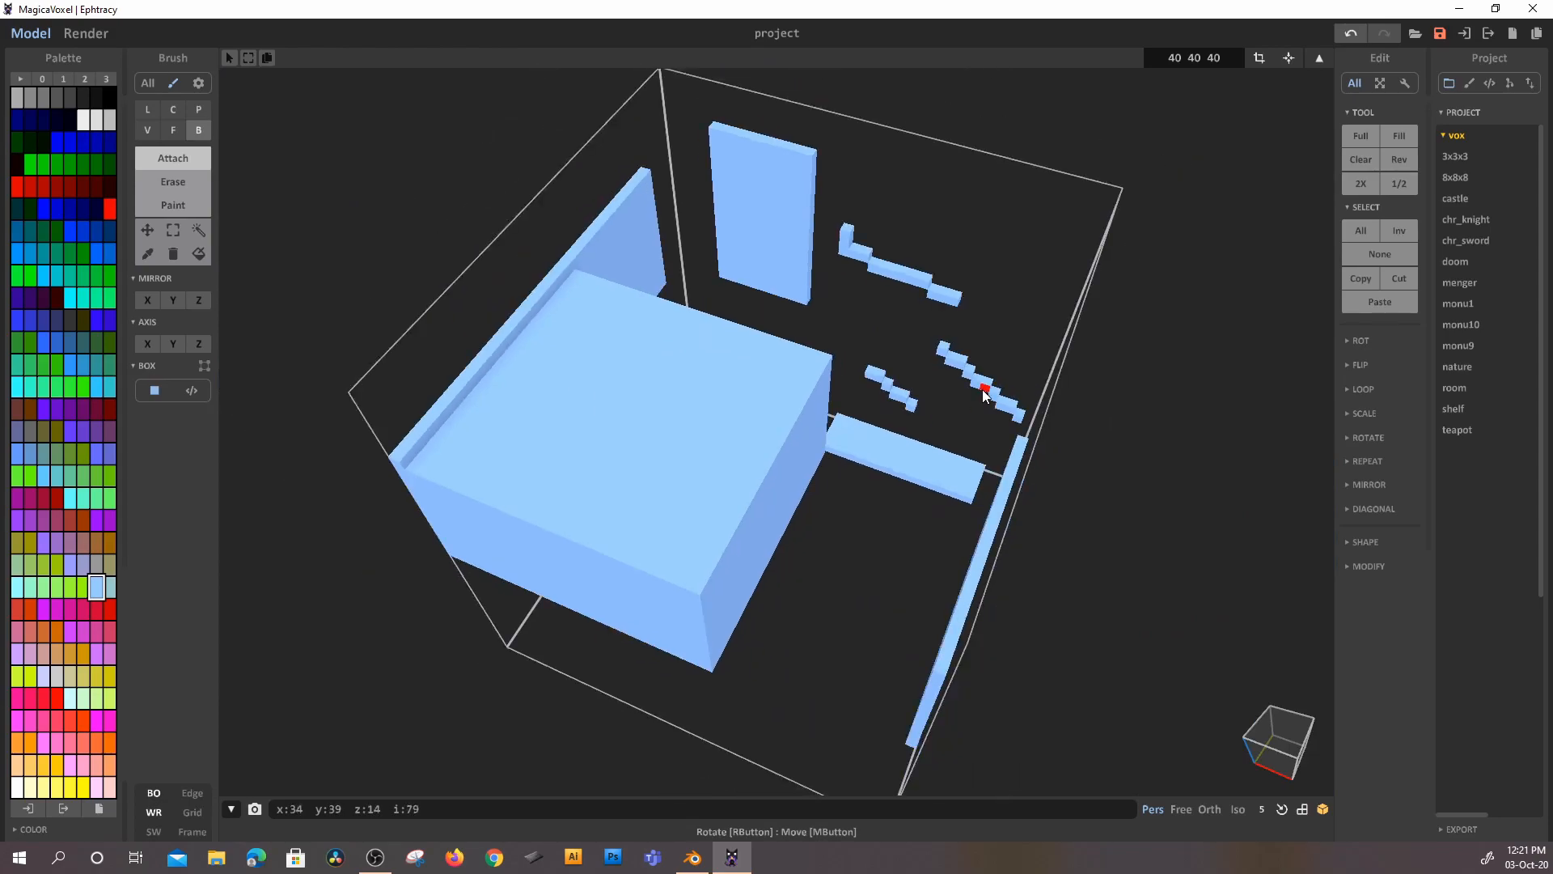
right_drag(862, 390, 896, 375)
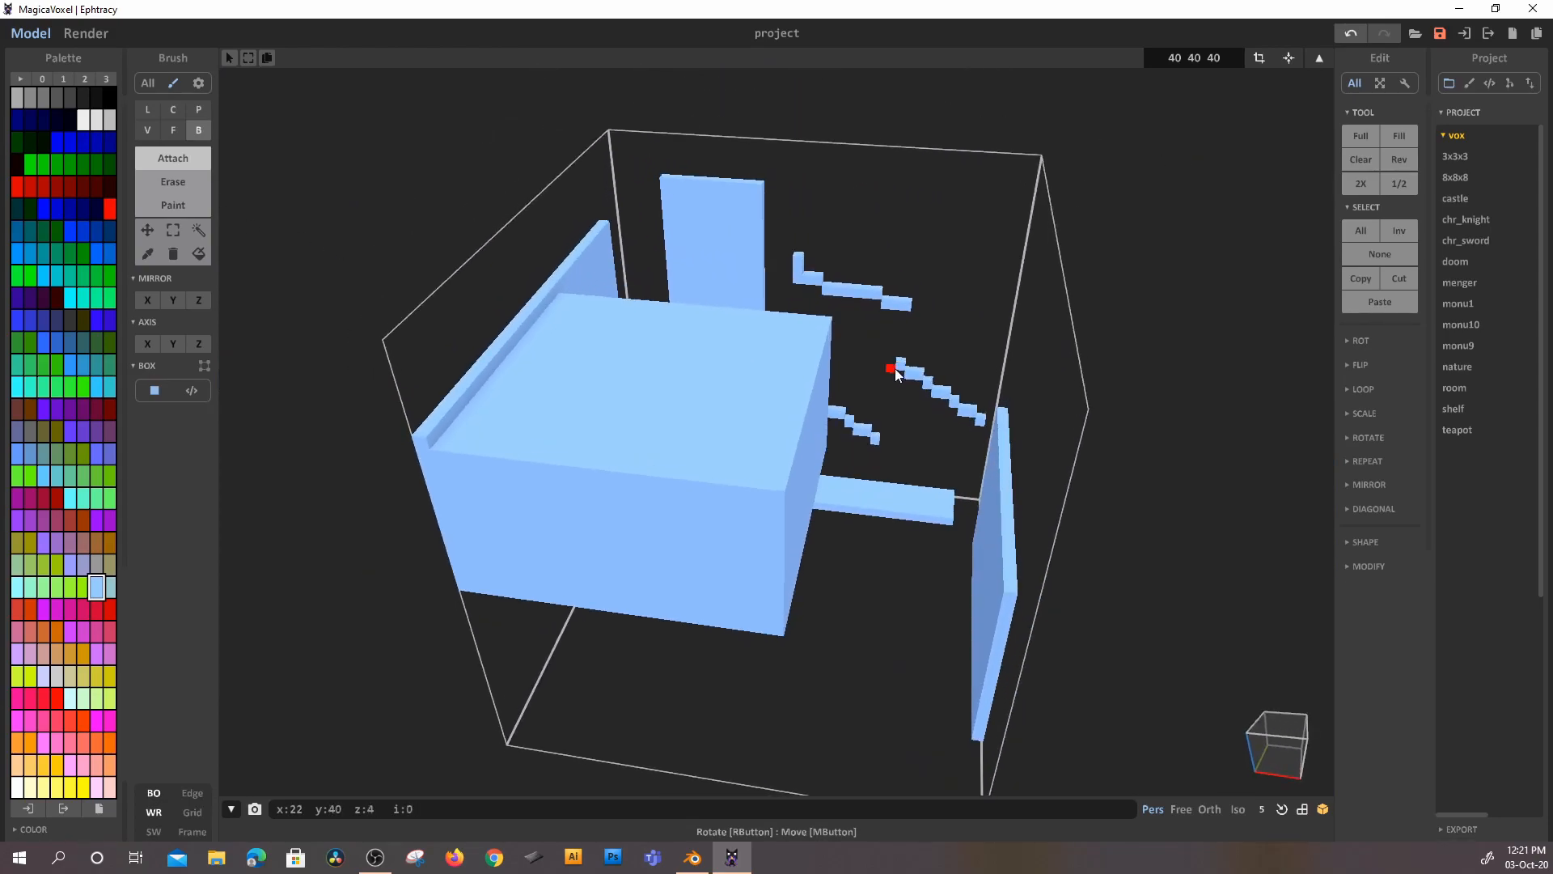
- Clear all voxels and cover the floor, back wall and both side walls with the Face brush in Attach mode
key(Delete)
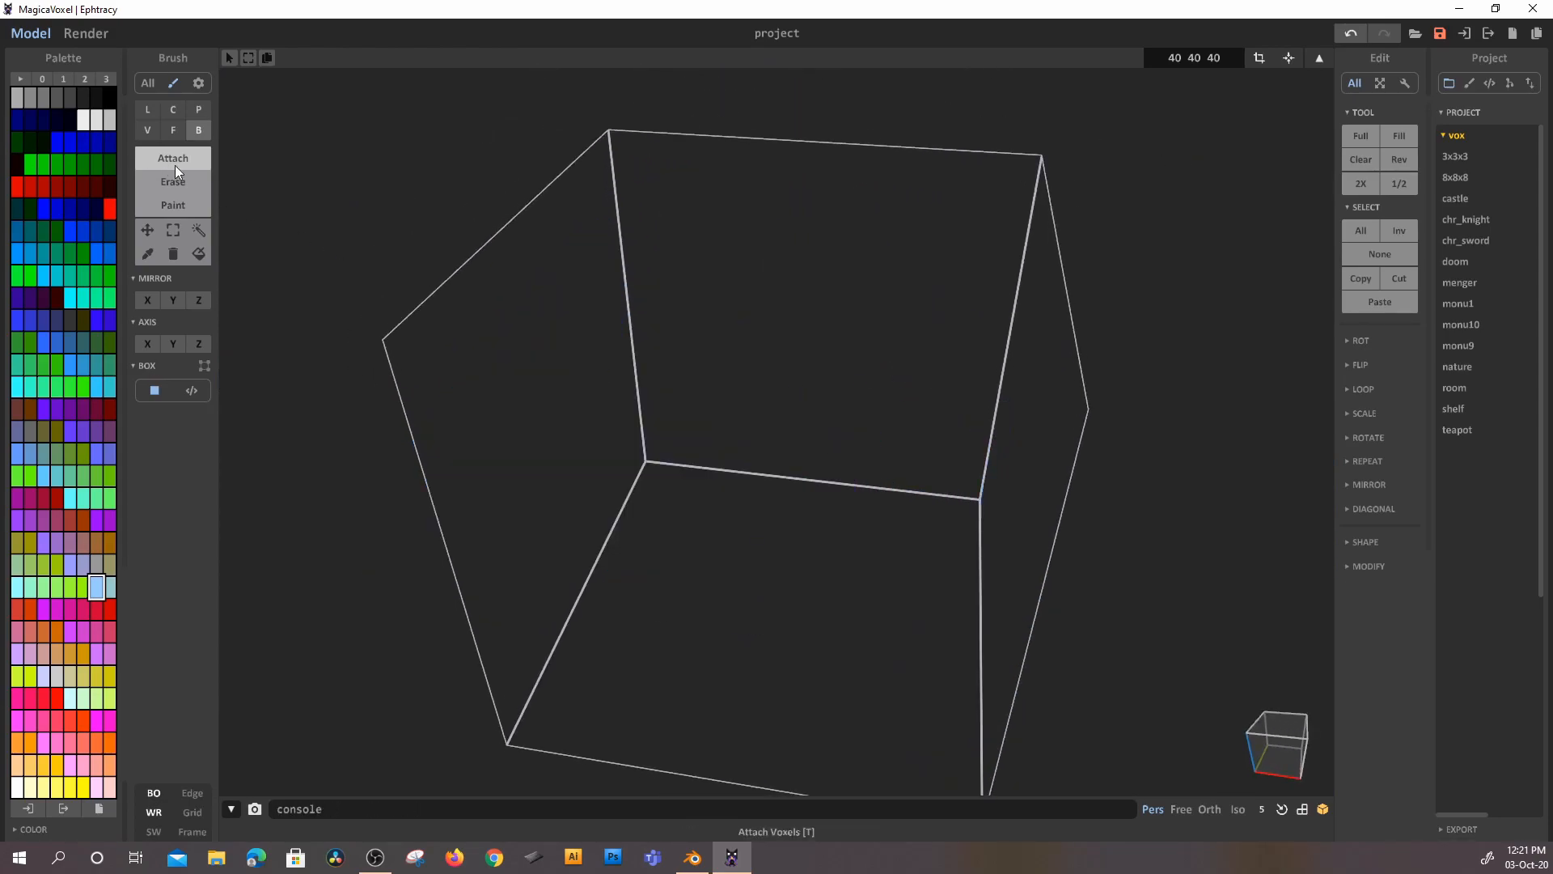
click(175, 128)
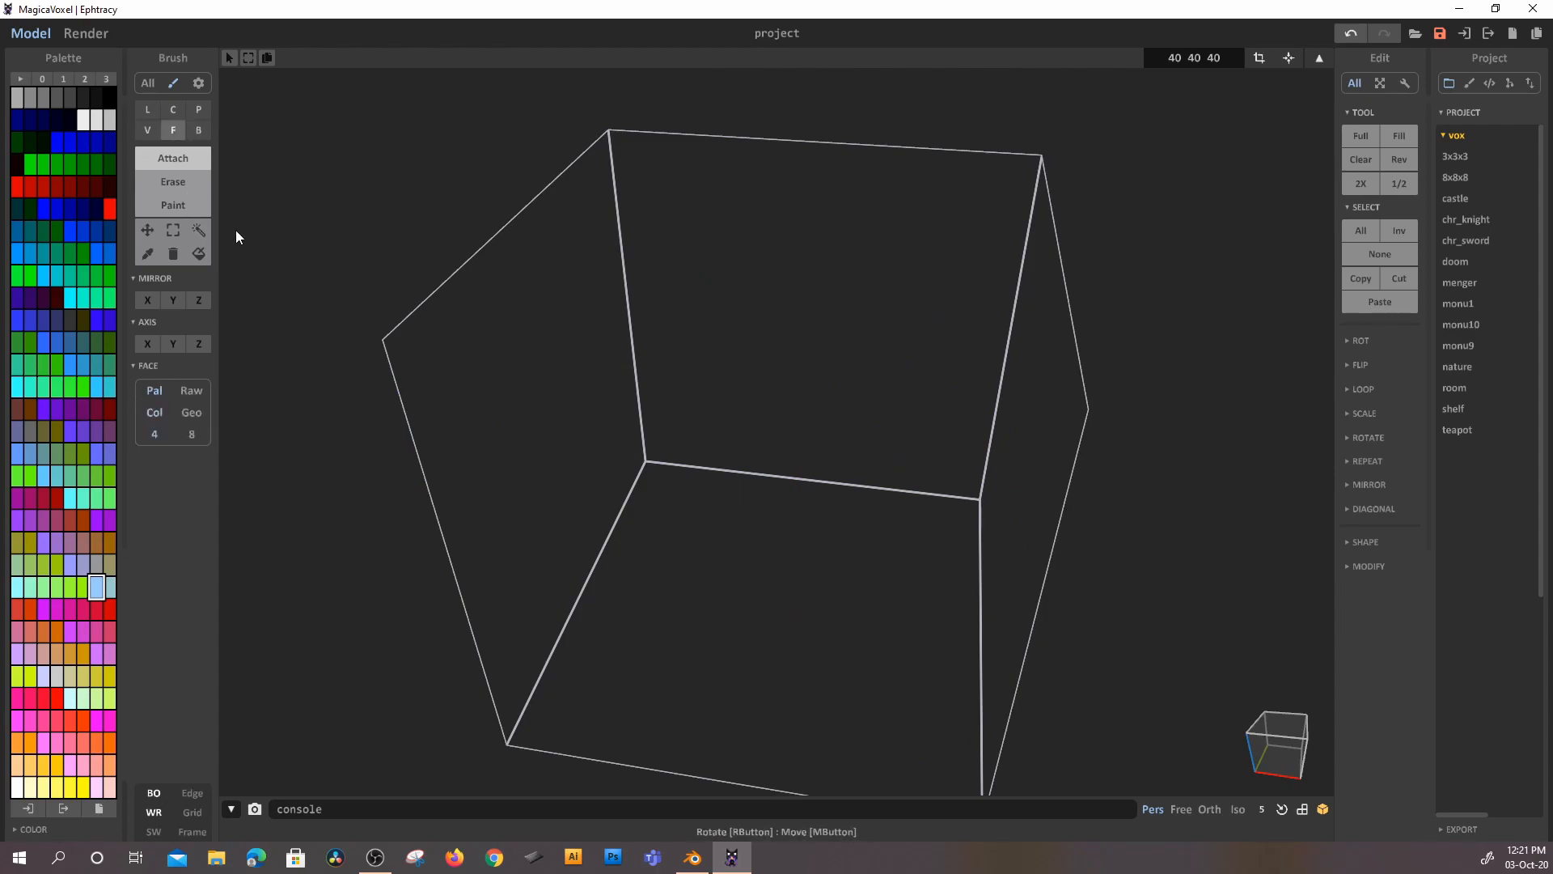
click(778, 543)
click(775, 327)
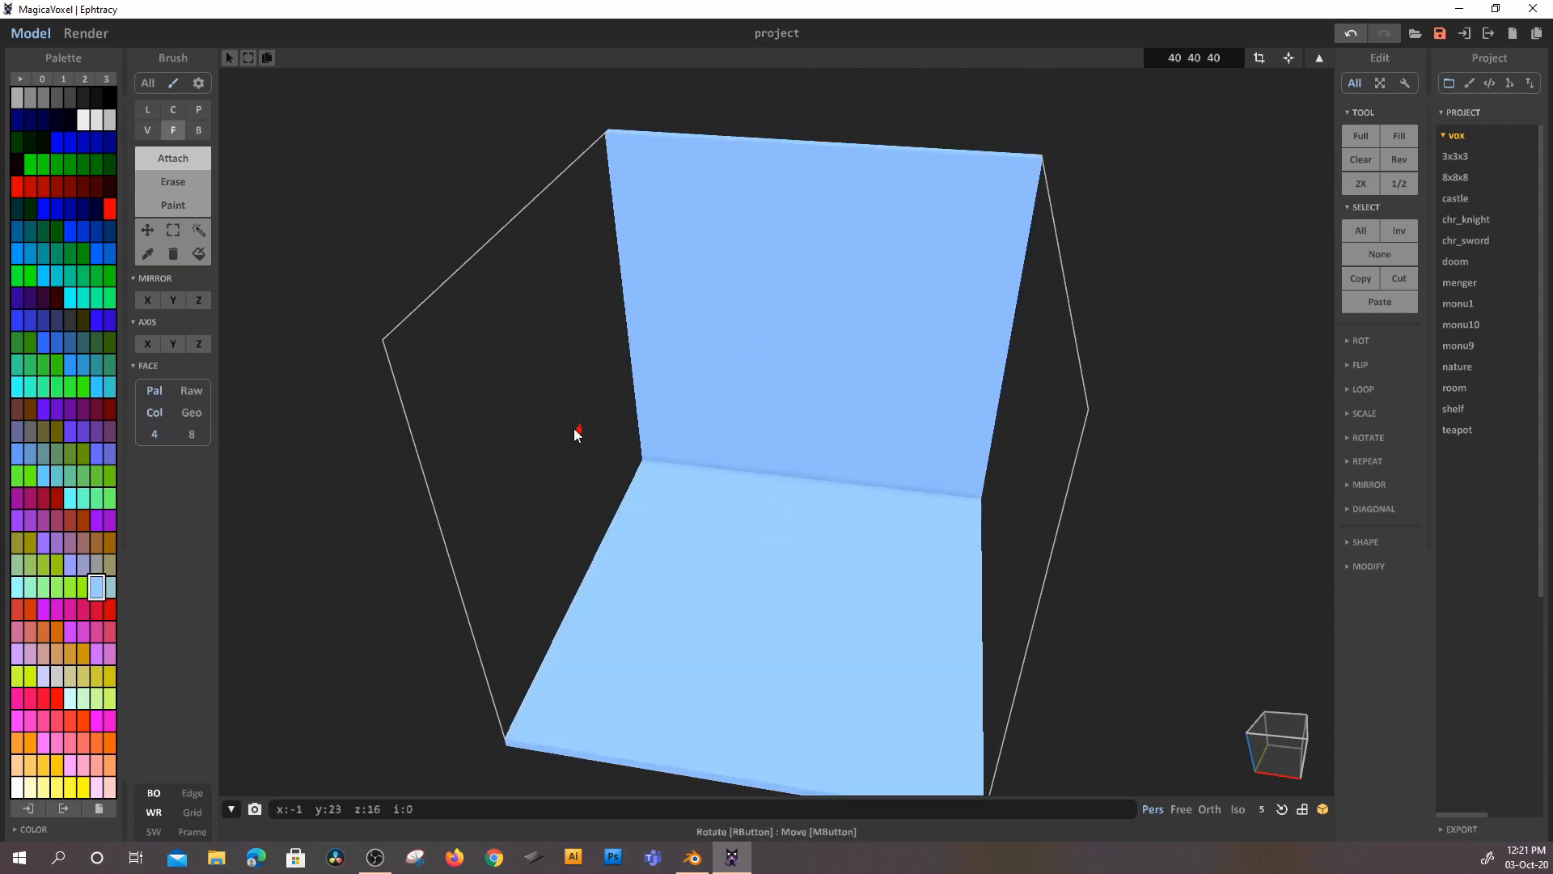
click(576, 429)
click(1012, 463)
right_drag(1011, 463, 967, 420)
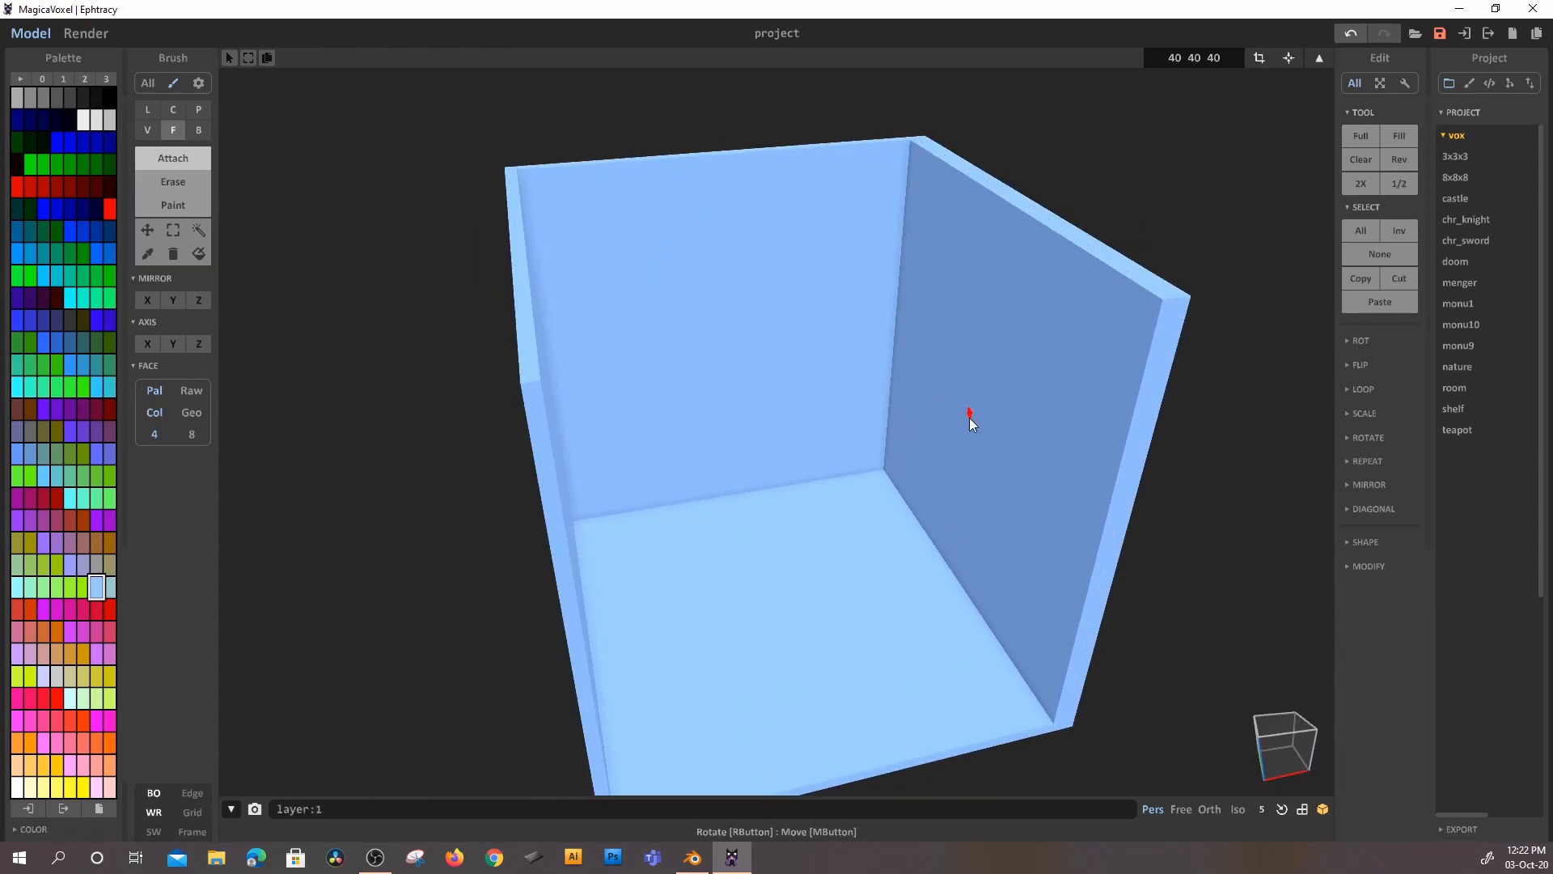
- Extrude the wall faces with the Face brush to fill most of the volume, leaving a recess at one front corner
click(781, 264)
drag(780, 272, 628, 367)
right_drag(628, 367, 474, 429)
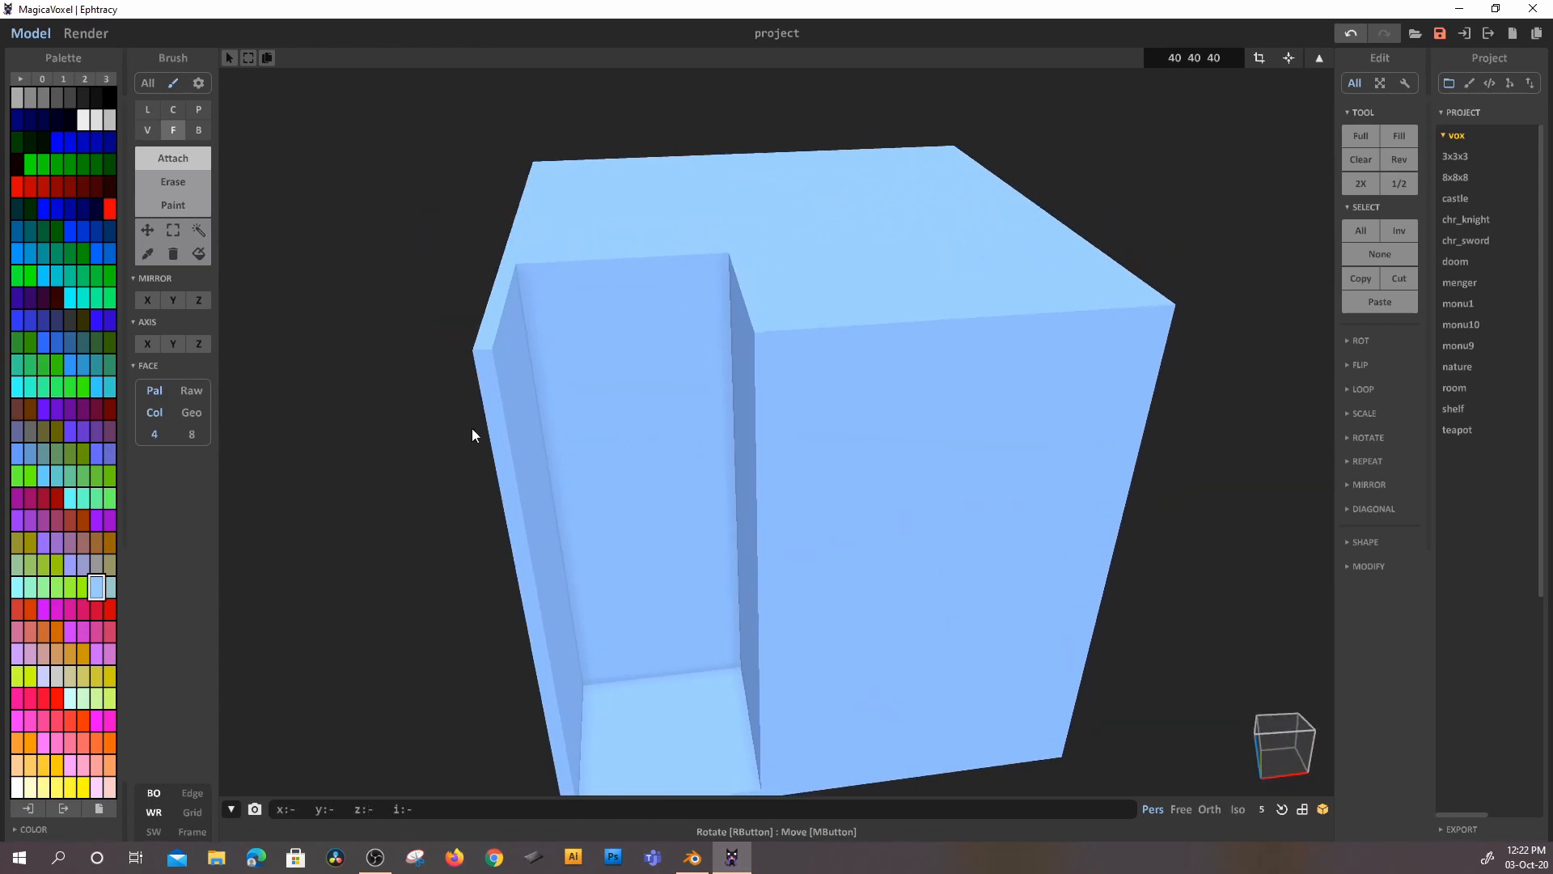
- In Erase mode, pull back a block face with the Face brush and cut a horizontal rectangle with the Box brush
click(172, 182)
mouse_move(717, 393)
mouse_down()
mouse_move(853, 409)
mouse_move(801, 351)
mouse_up()
click(198, 130)
drag(589, 360, 909, 468)
mouse_move(745, 418)
right_down()
mouse_move(801, 467)
mouse_move(842, 469)
right_up()
- Deepen the horizontal cut into the block by erasing its inner faces with the Face brush
click(173, 131)
mouse_move(952, 356)
mouse_down()
mouse_move(988, 327)
mouse_move(1045, 336)
mouse_up()
right_drag(1045, 337, 896, 355)
mouse_move(797, 332)
mouse_down()
mouse_move(765, 269)
mouse_move(774, 315)
mouse_up()
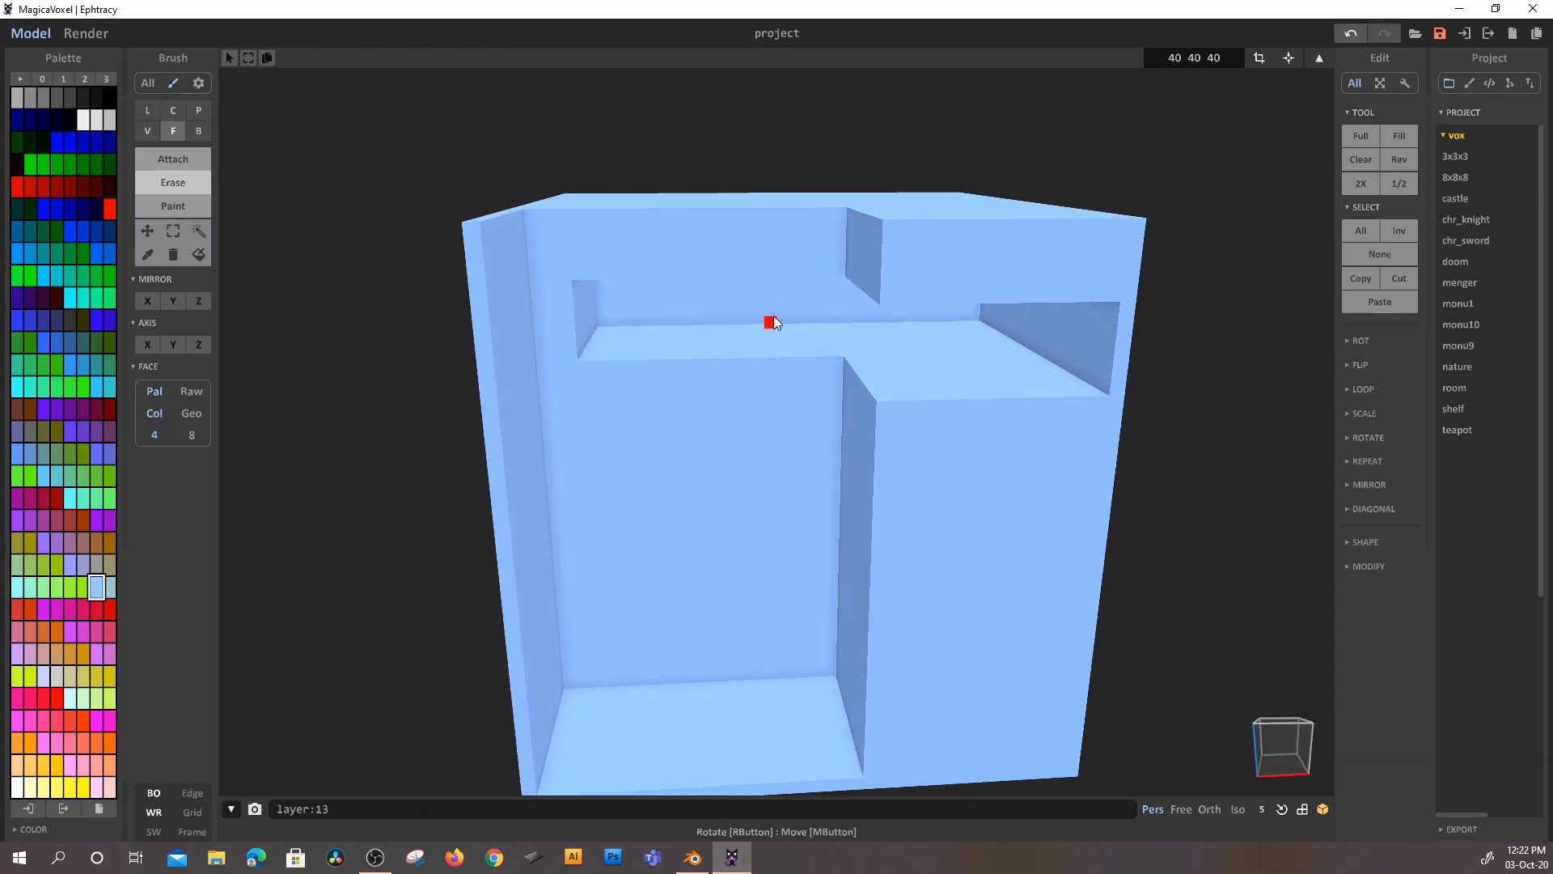
right_drag(773, 316, 724, 359)
- Erase several overlapping rectangular areas across the recess and block front with the Box brush
click(198, 130)
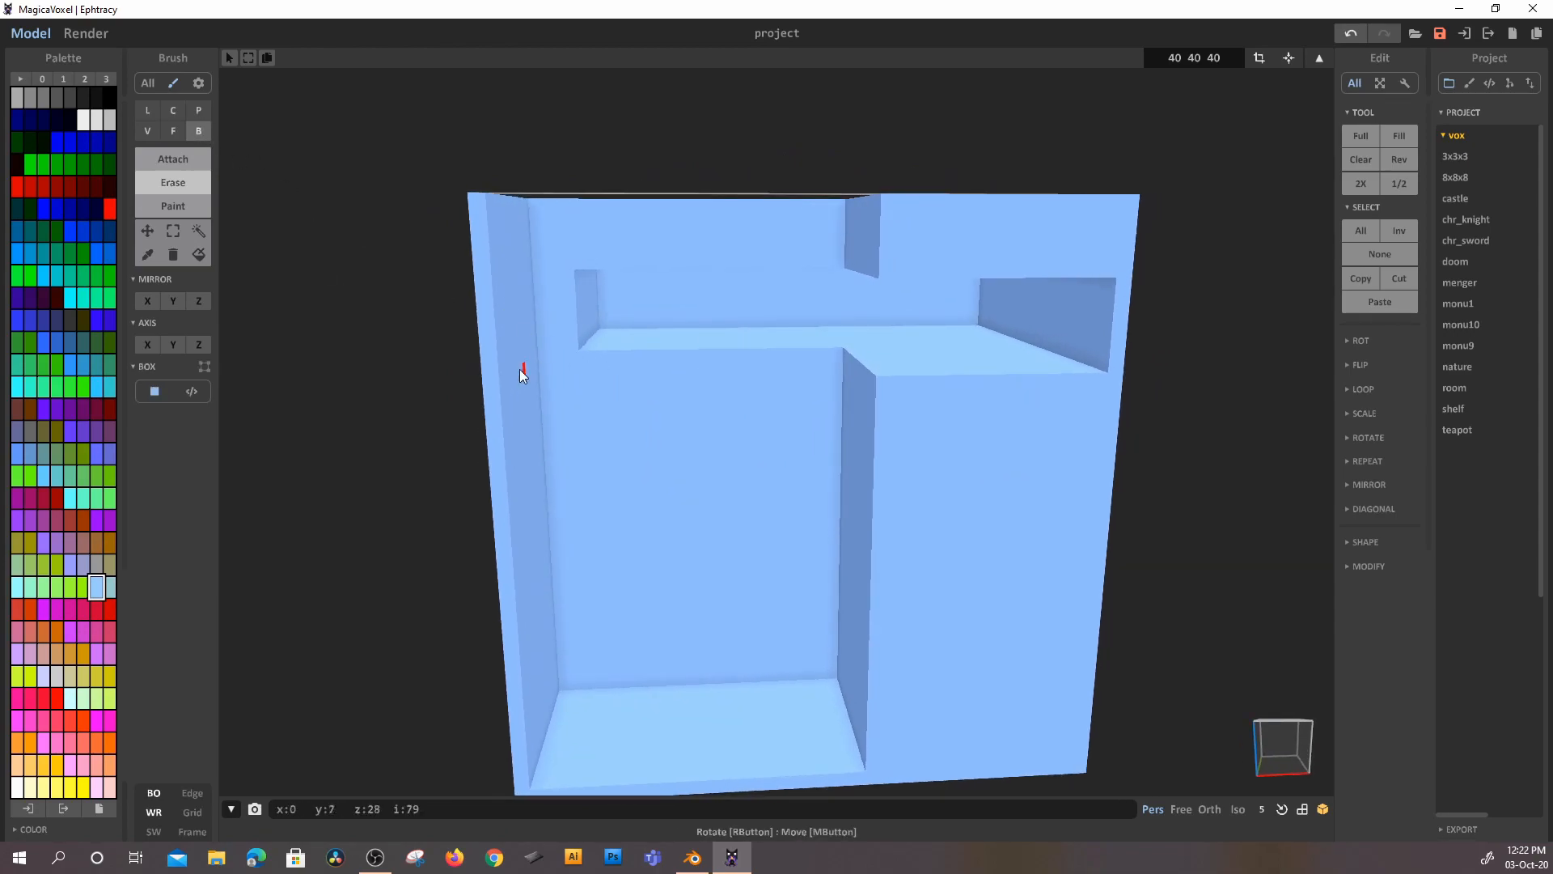
drag(604, 384, 812, 547)
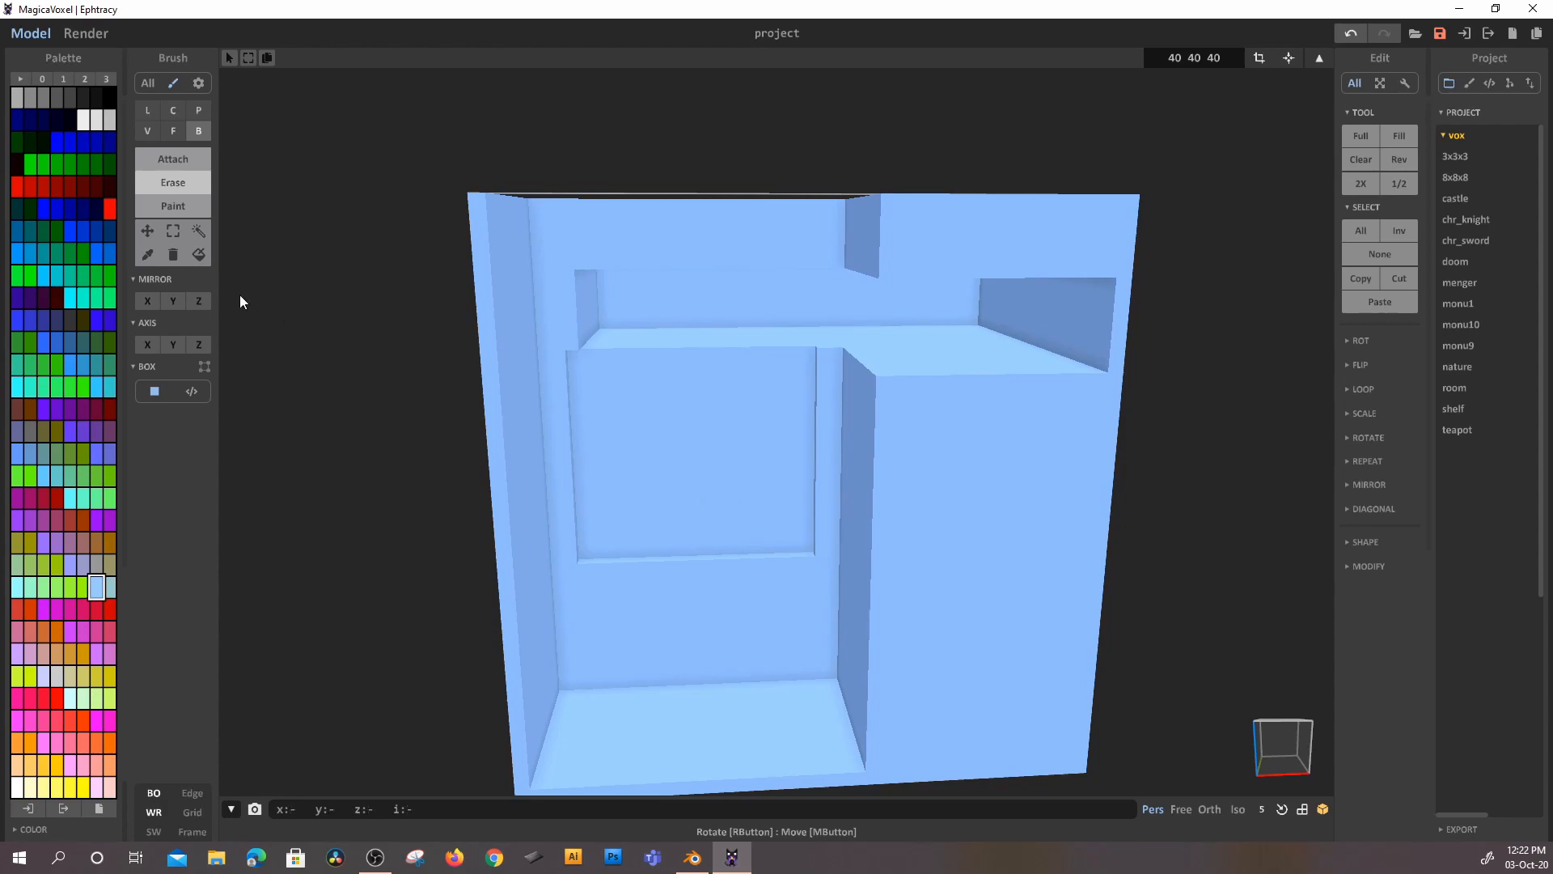
drag(673, 451, 968, 341)
drag(695, 377, 1018, 487)
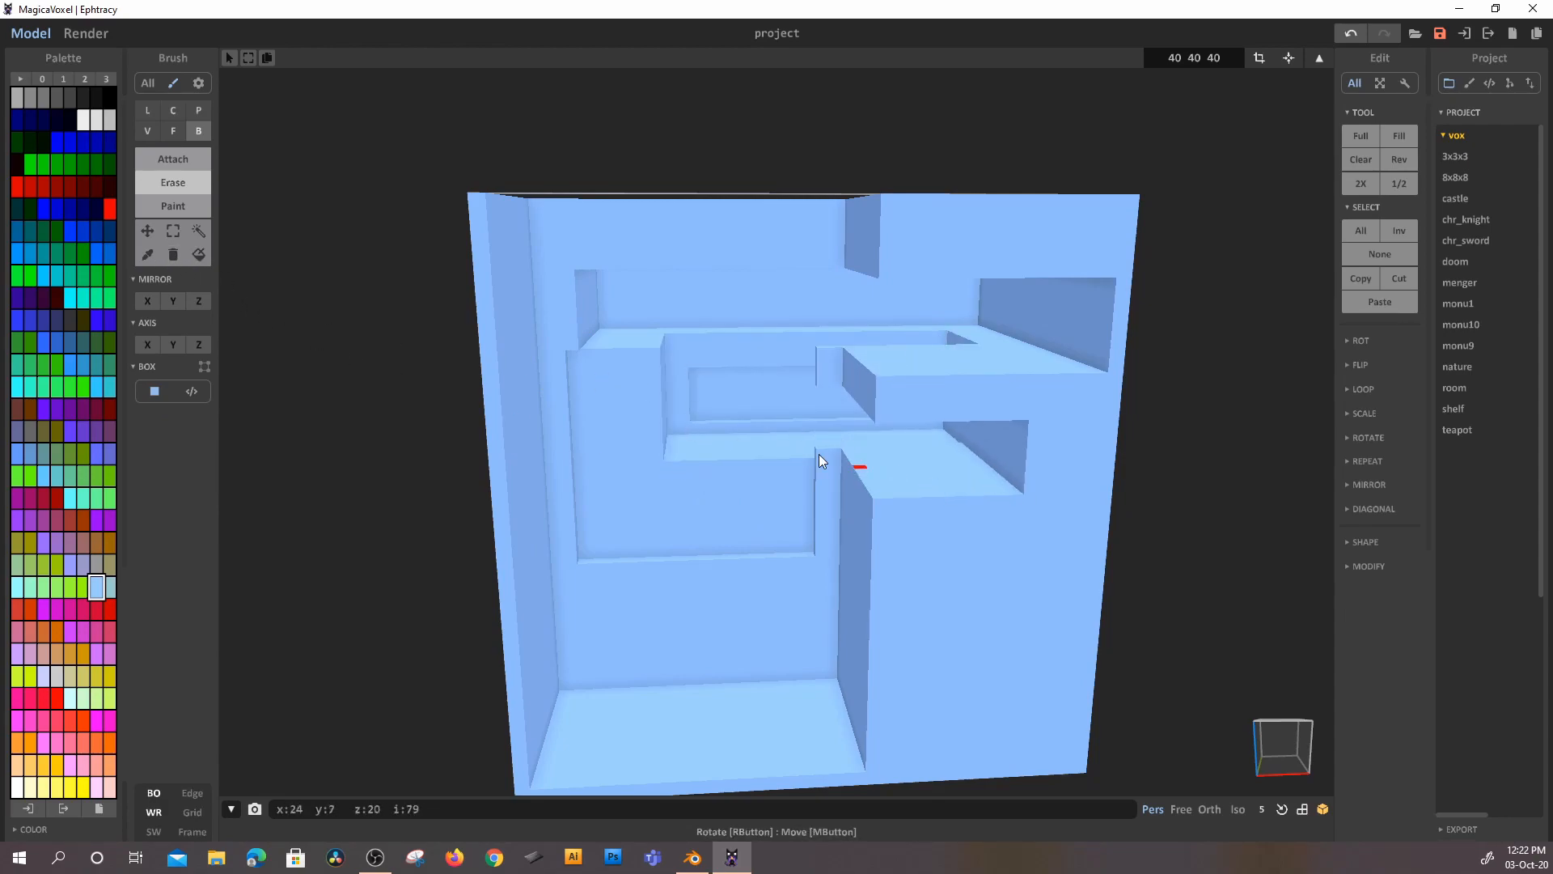
drag(641, 429, 975, 579)
right_drag(777, 367, 715, 309)
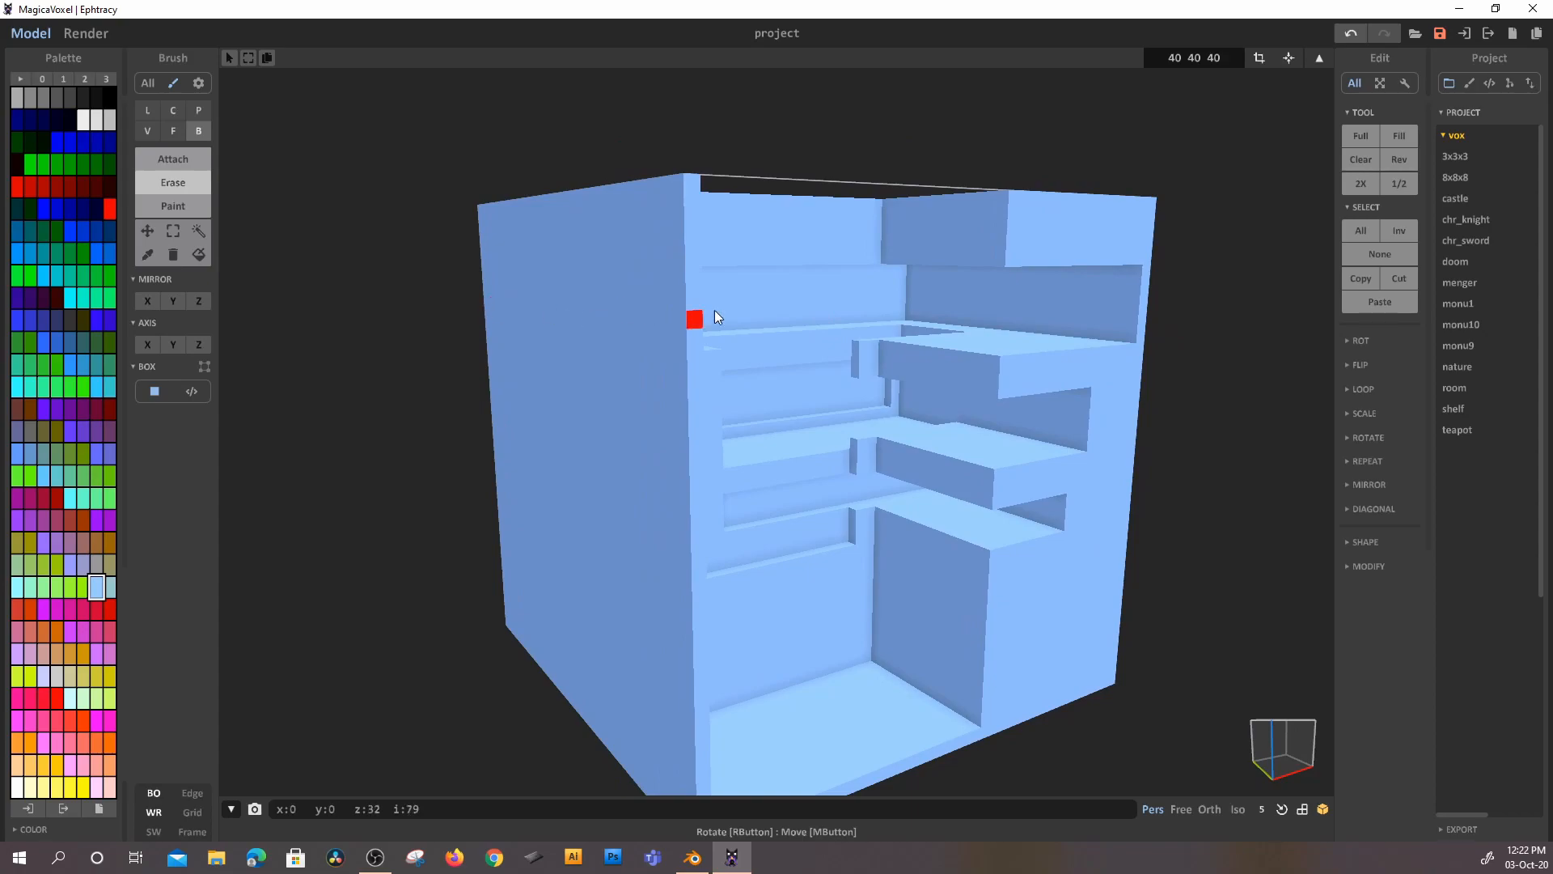
- Erase freehand strokes across the side, interior and top of the block with the Voxel brush
click(147, 136)
drag(506, 289, 648, 400)
drag(726, 269, 789, 504)
mouse_move(735, 737)
mouse_down()
mouse_move(936, 555)
mouse_move(978, 472)
mouse_move(968, 253)
mouse_move(791, 243)
mouse_up()
right_drag(715, 231, 627, 350)
mouse_move(627, 349)
mouse_down()
mouse_move(740, 295)
mouse_move(943, 450)
mouse_up()
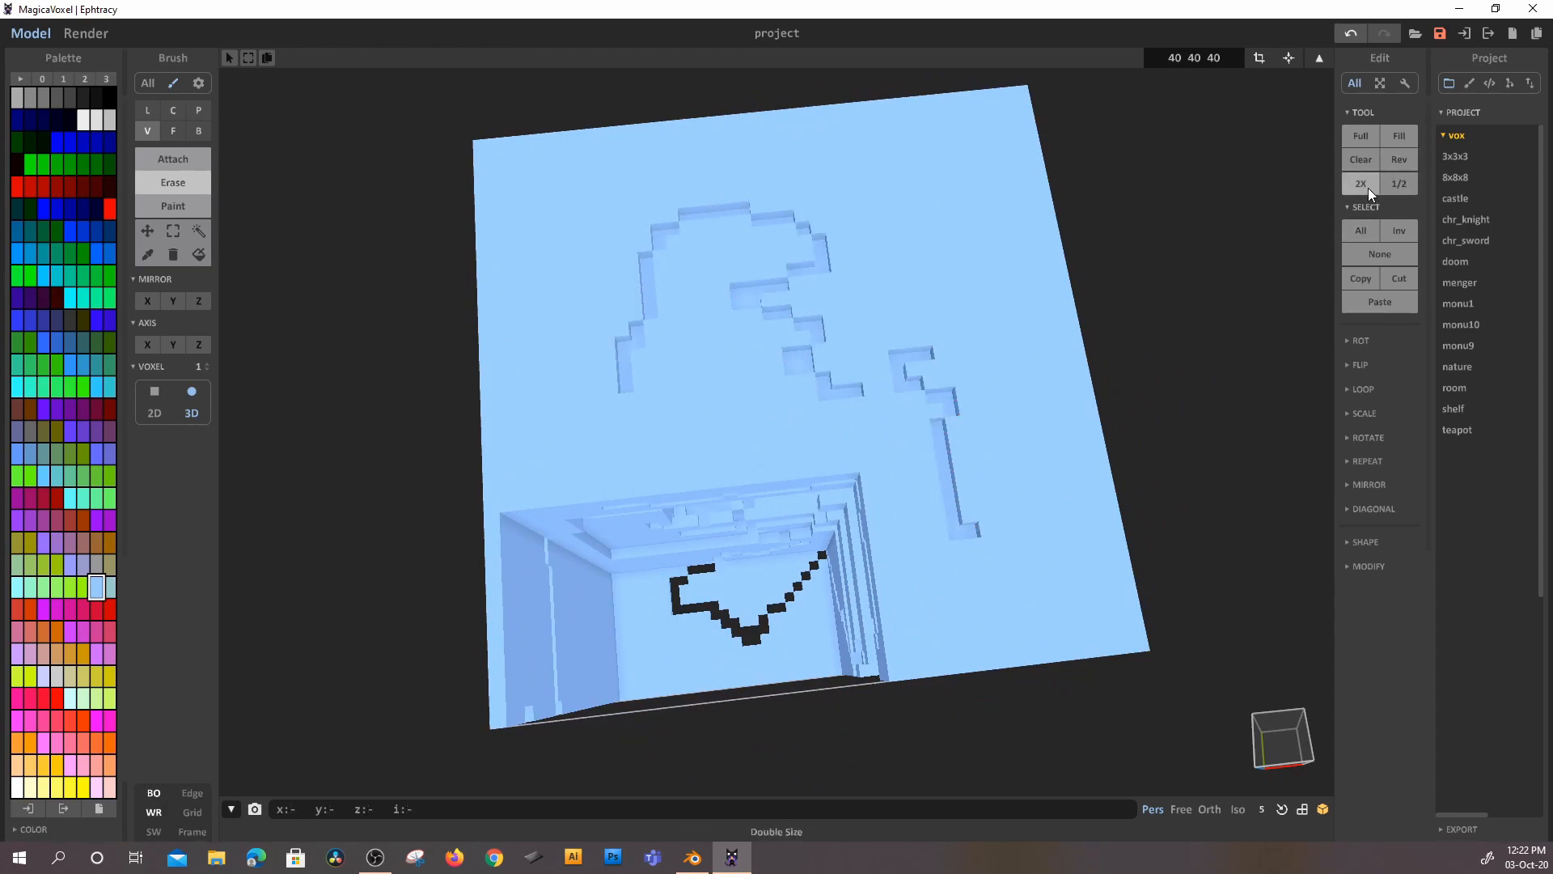
- Double the model size and erase finer freehand strokes in its top face with the Voxel brush
click(1367, 187)
scroll(1006, 360, down, 5)
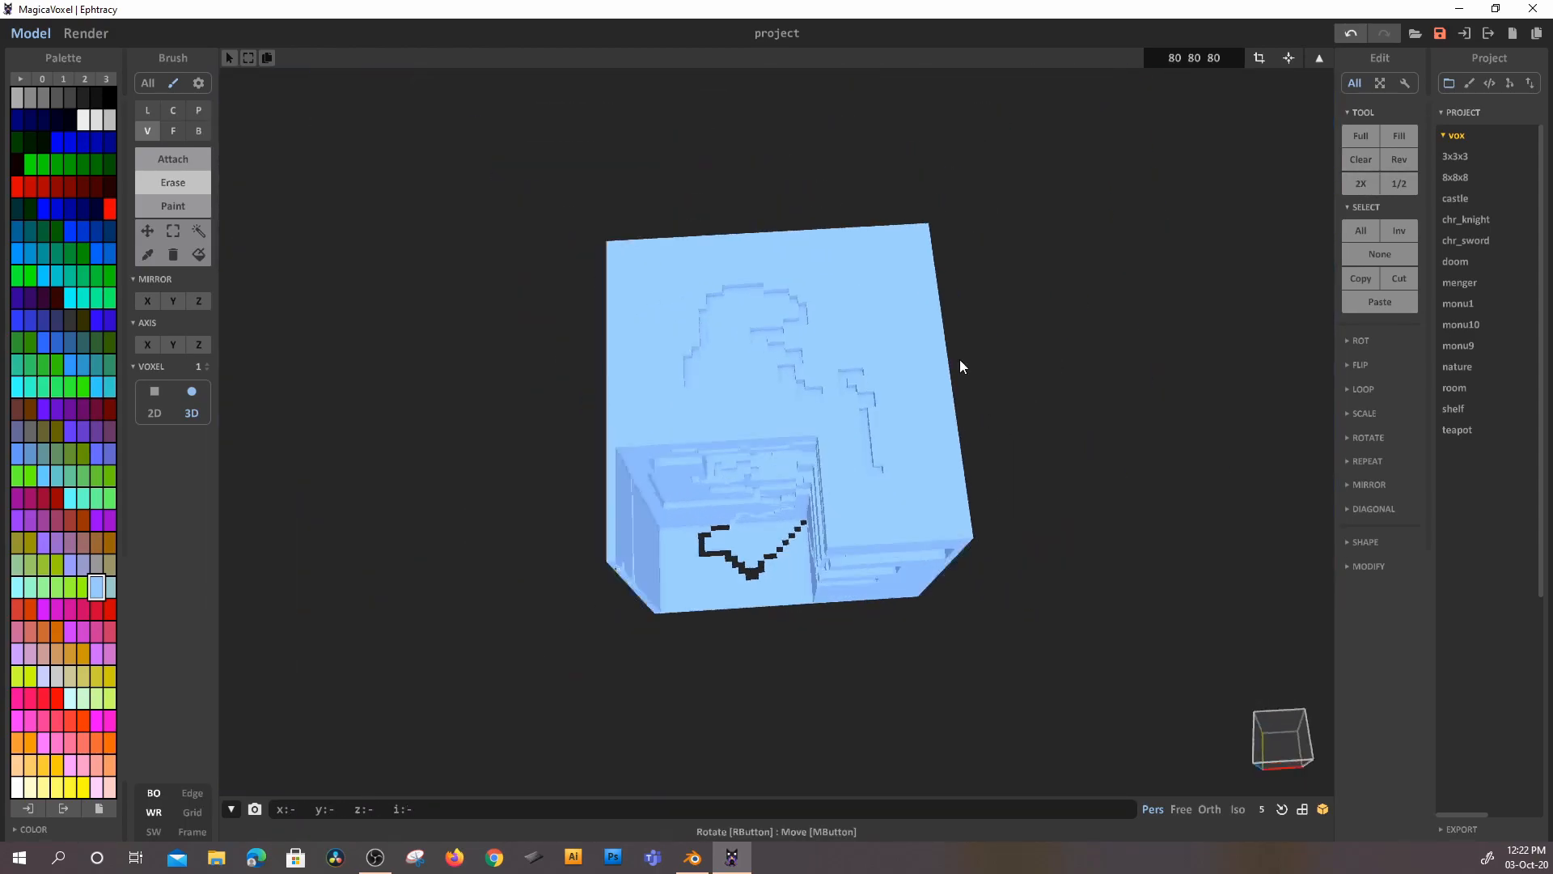
right_drag(972, 380, 936, 370)
scroll(940, 377, up, 5)
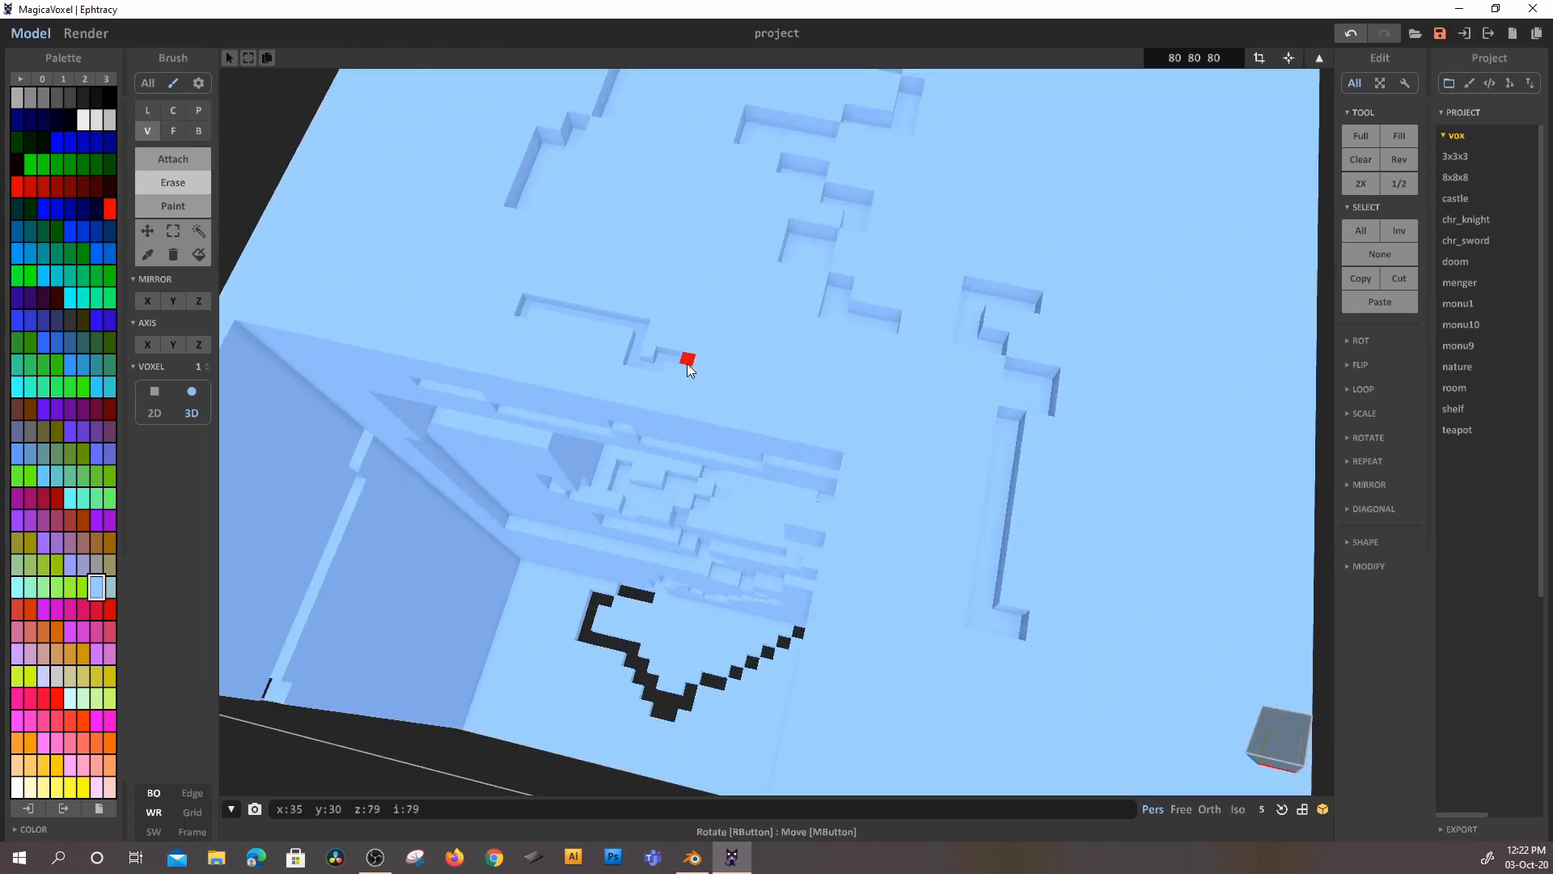
drag(600, 224, 712, 327)
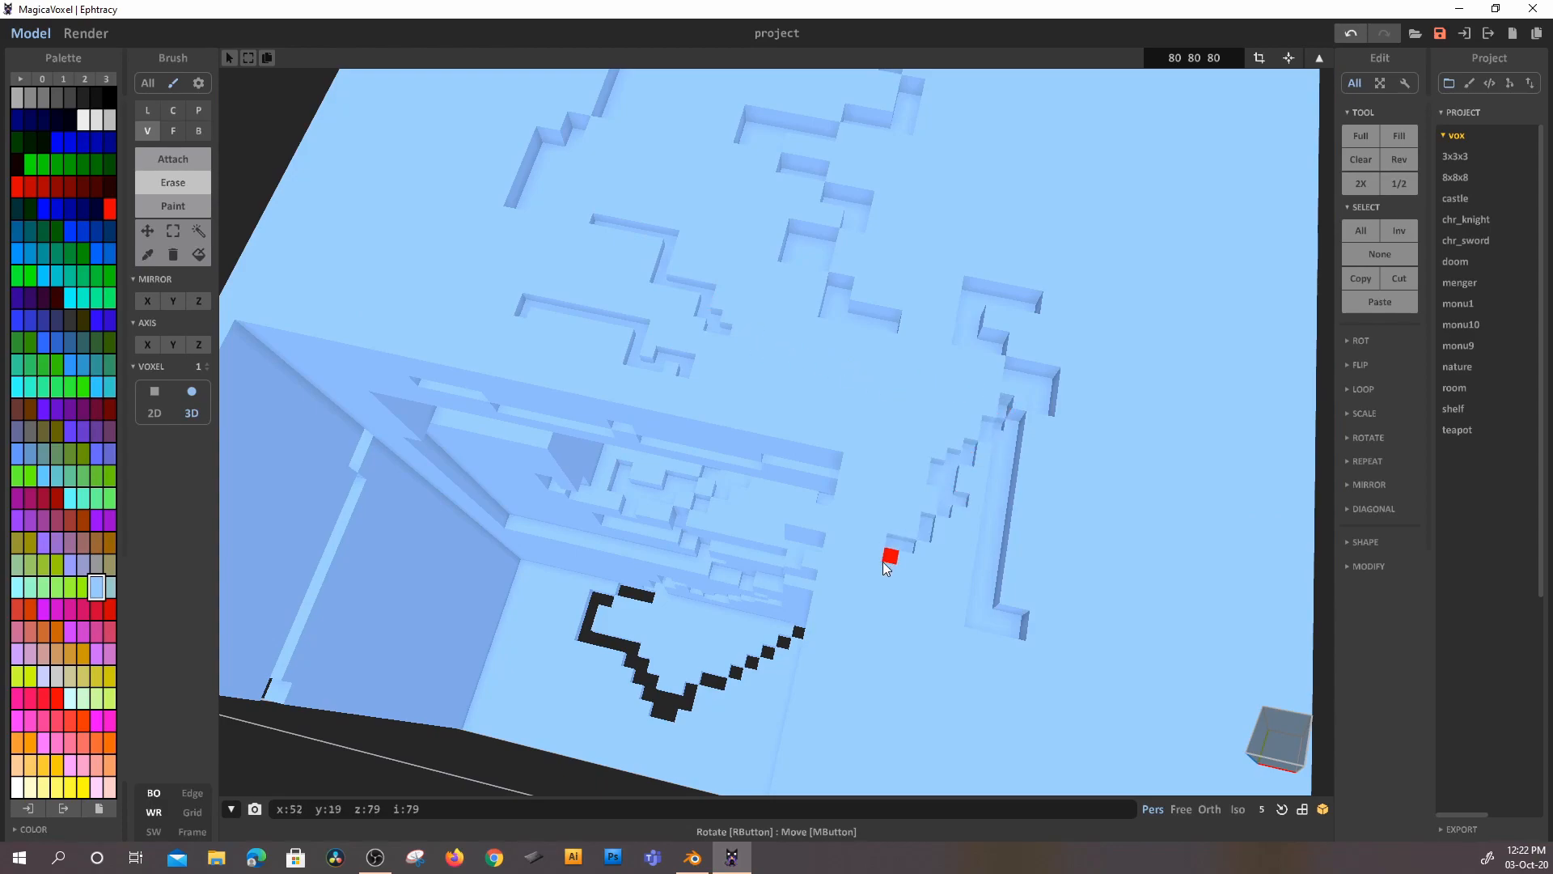
mouse_move(928, 700)
mouse_down()
mouse_move(944, 729)
mouse_move(1076, 703)
mouse_up()
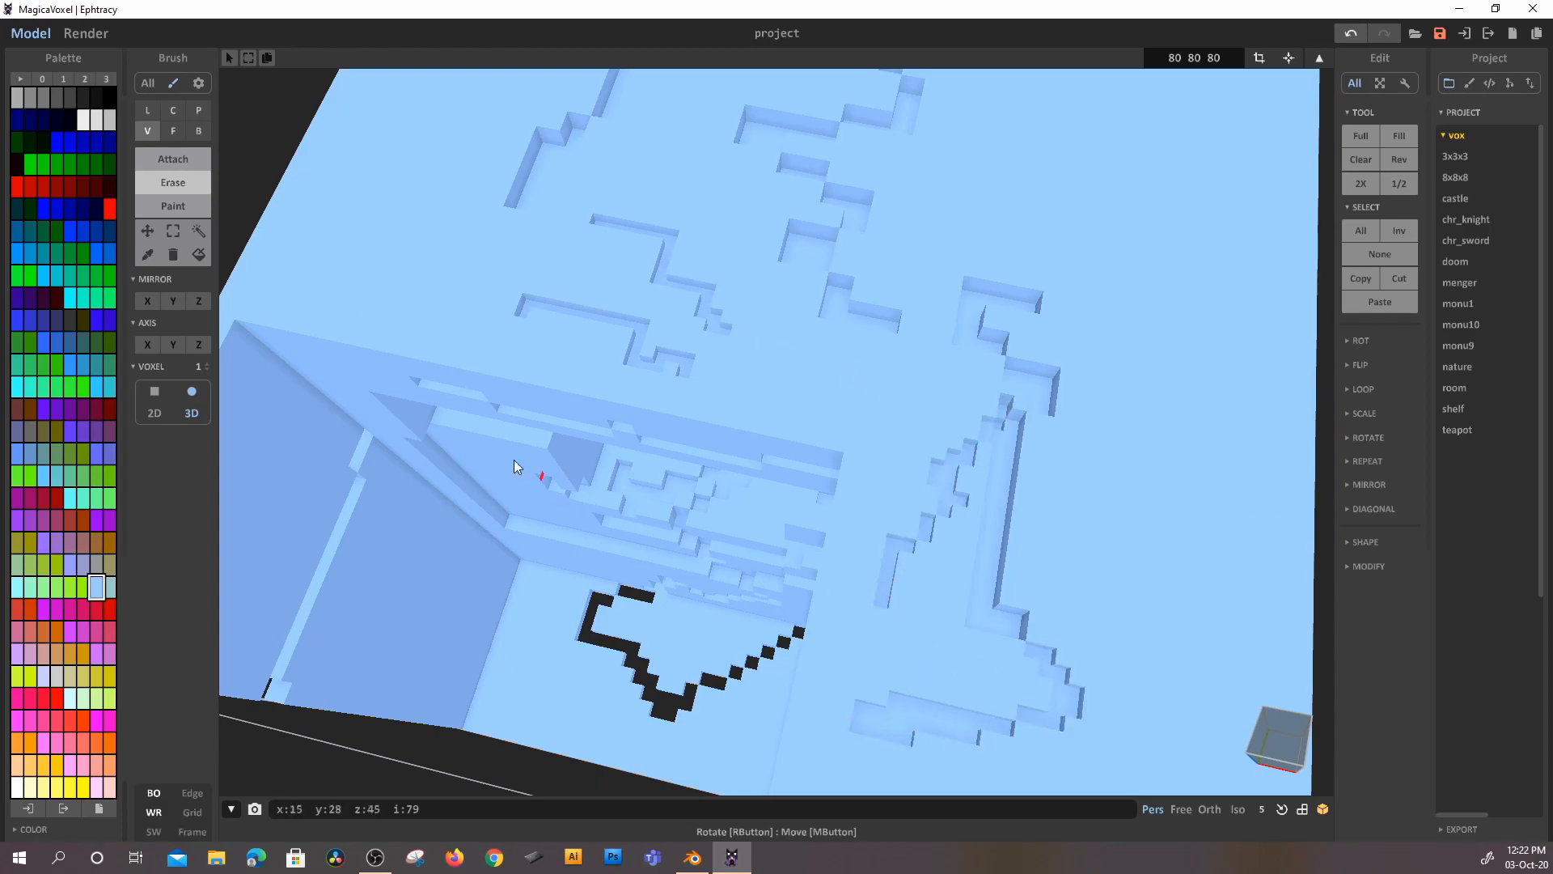
- Erase a rectangular area on the top face with the Box brush, and halve the model size
click(199, 130)
drag(327, 149, 581, 379)
mouse_move(1193, 267)
right_down()
mouse_move(1045, 207)
mouse_move(1297, 266)
right_up()
scroll(1297, 269, down, 5)
click(1390, 175)
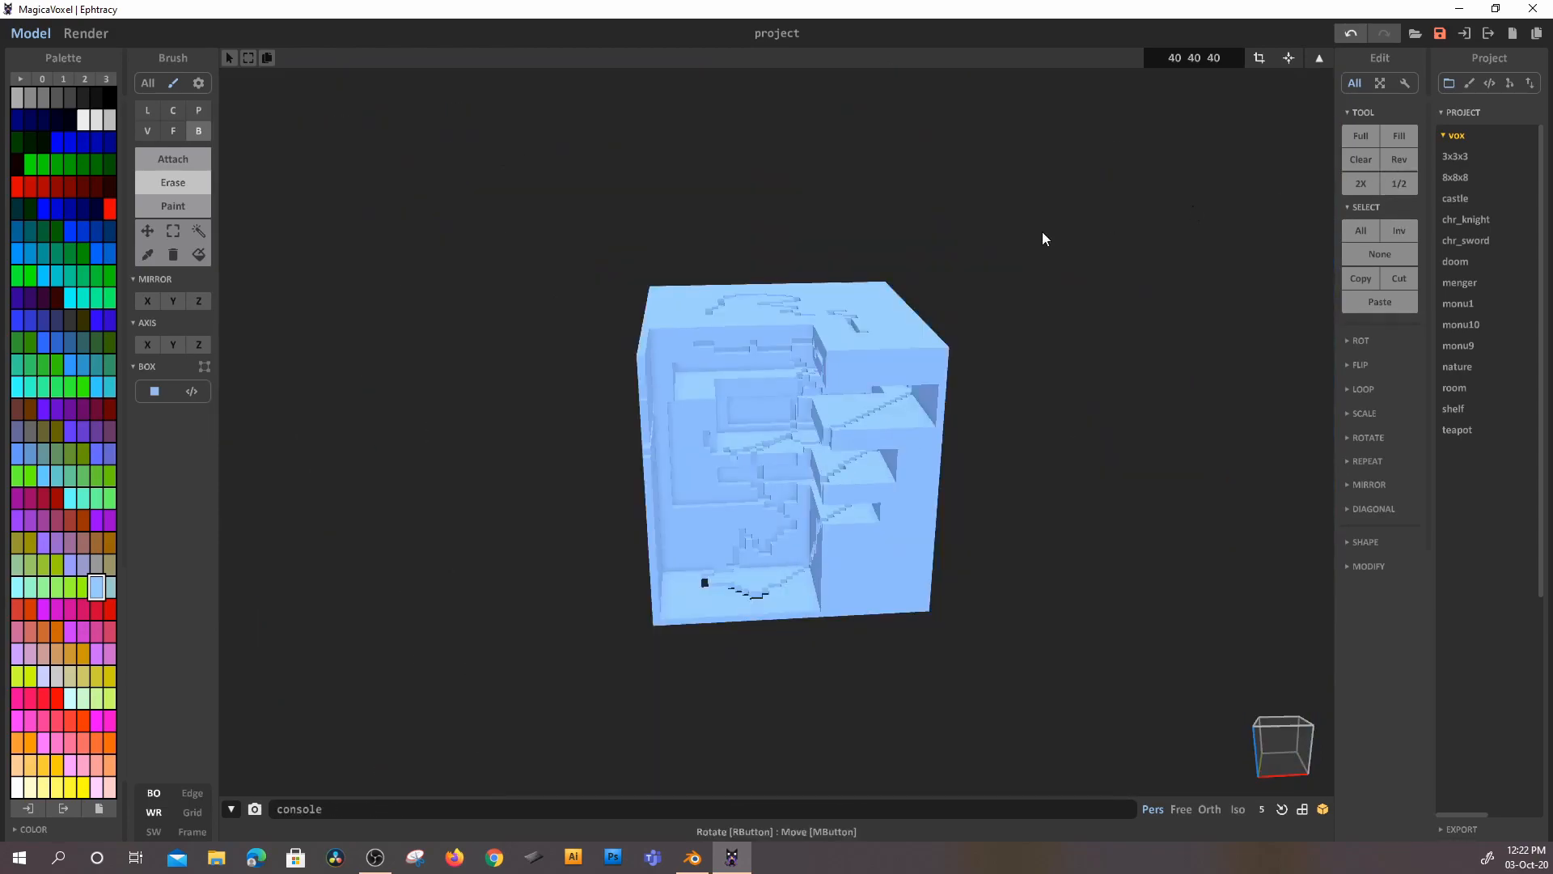
- Erase a few more voxels along the recess's inner walls with the Voxel brush
scroll(862, 312, up, 5)
click(148, 131)
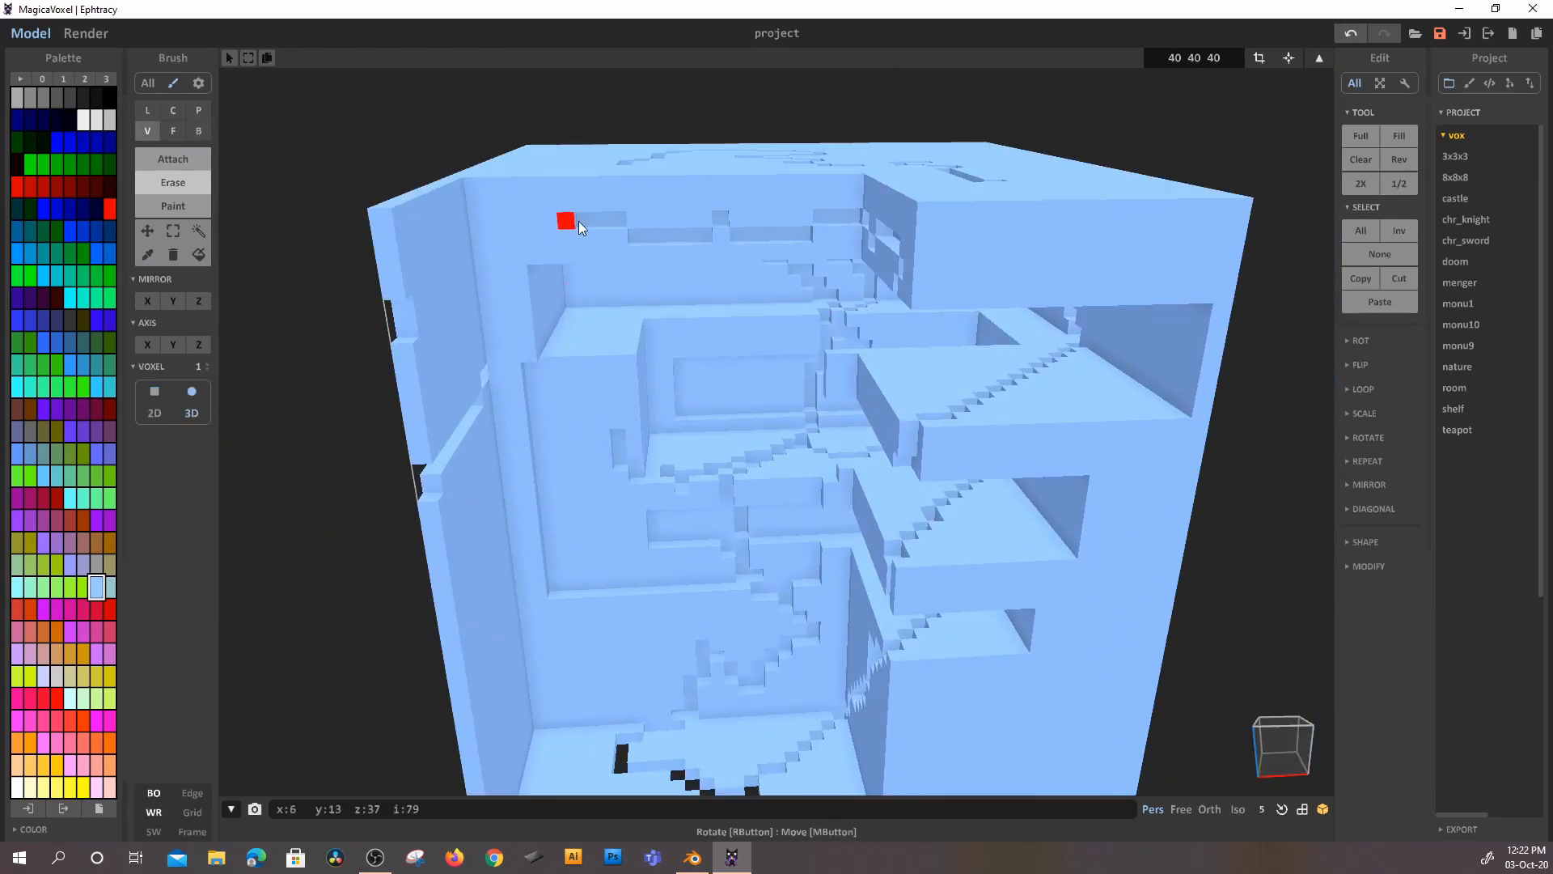
right_drag(682, 419, 775, 387)
scroll(942, 272, up, 5)
right_drag(922, 197, 750, 521)
right_drag(755, 326, 582, 288)
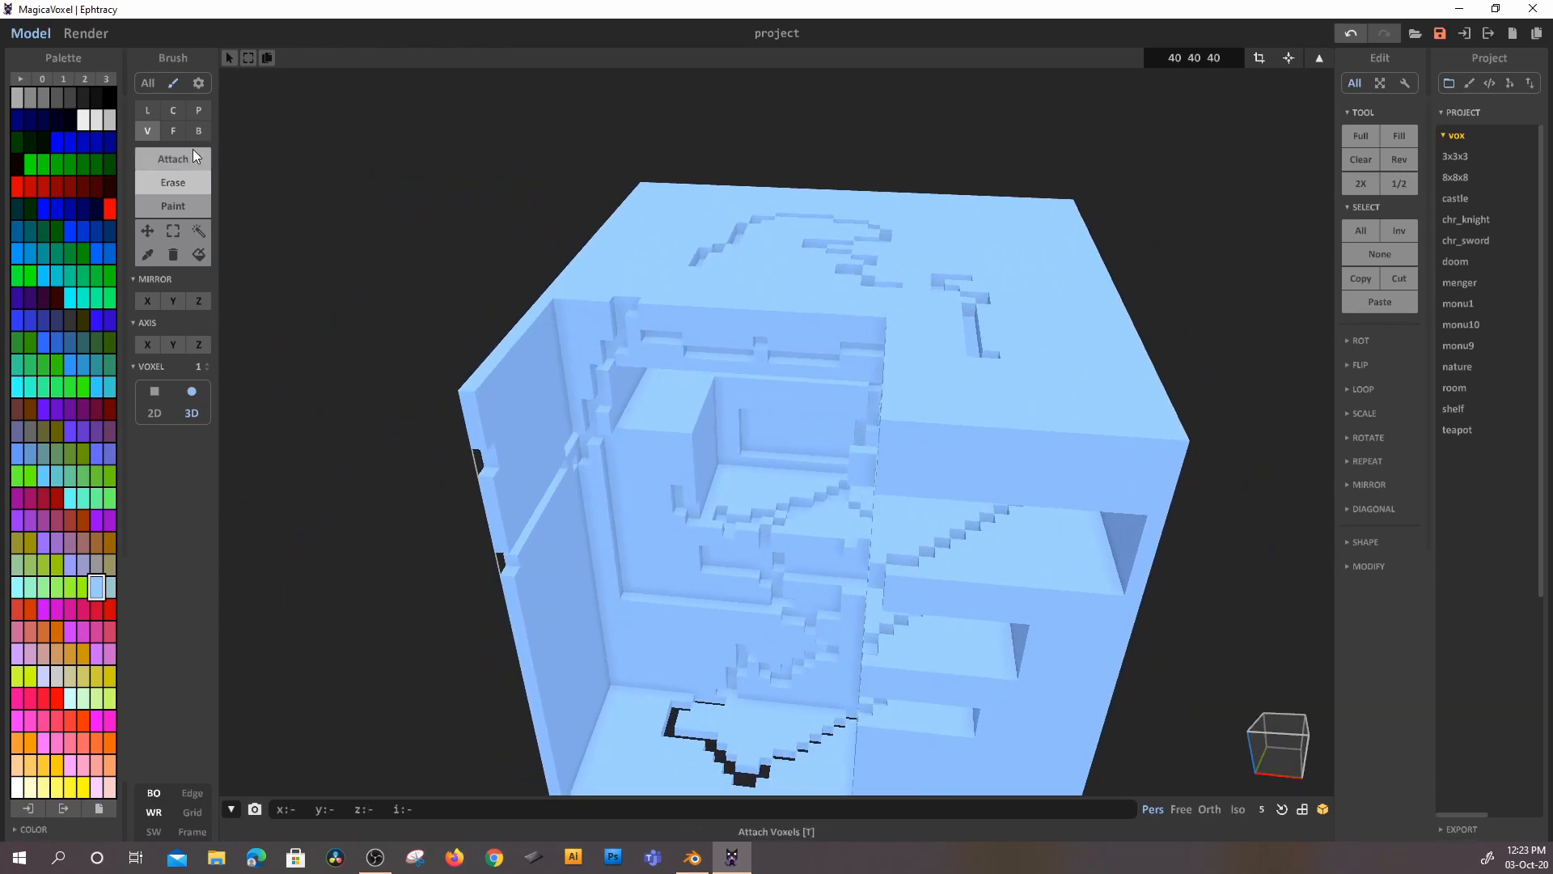
- Clear all voxels and draw a large red disc from the back wall's lower corner with the Center brush in Attach mode
click(173, 110)
key(Delete)
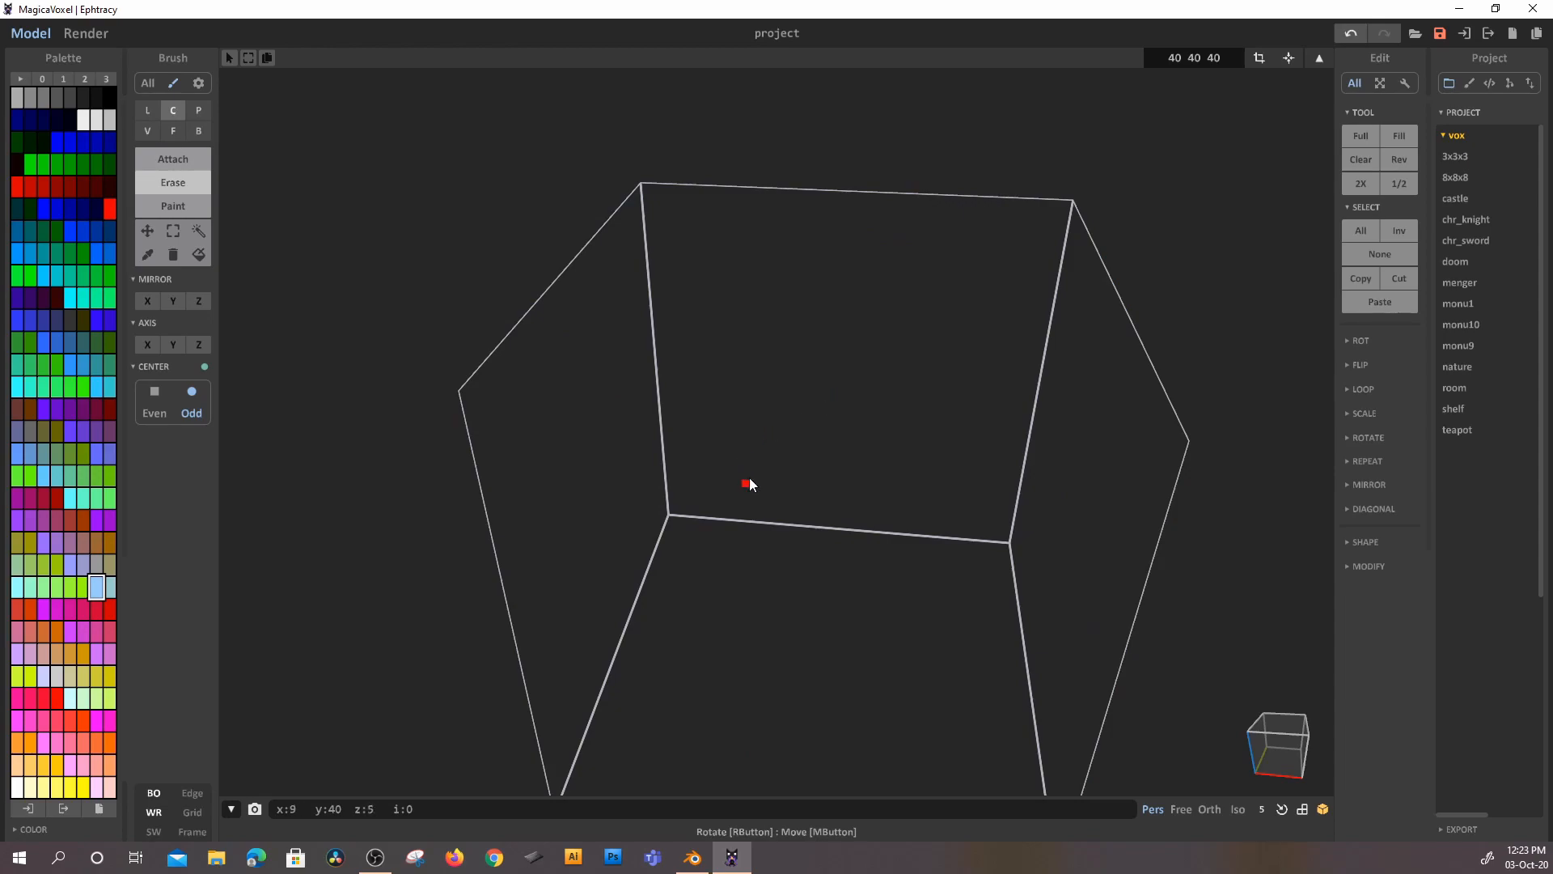
middle_drag(749, 490, 745, 257)
click(57, 697)
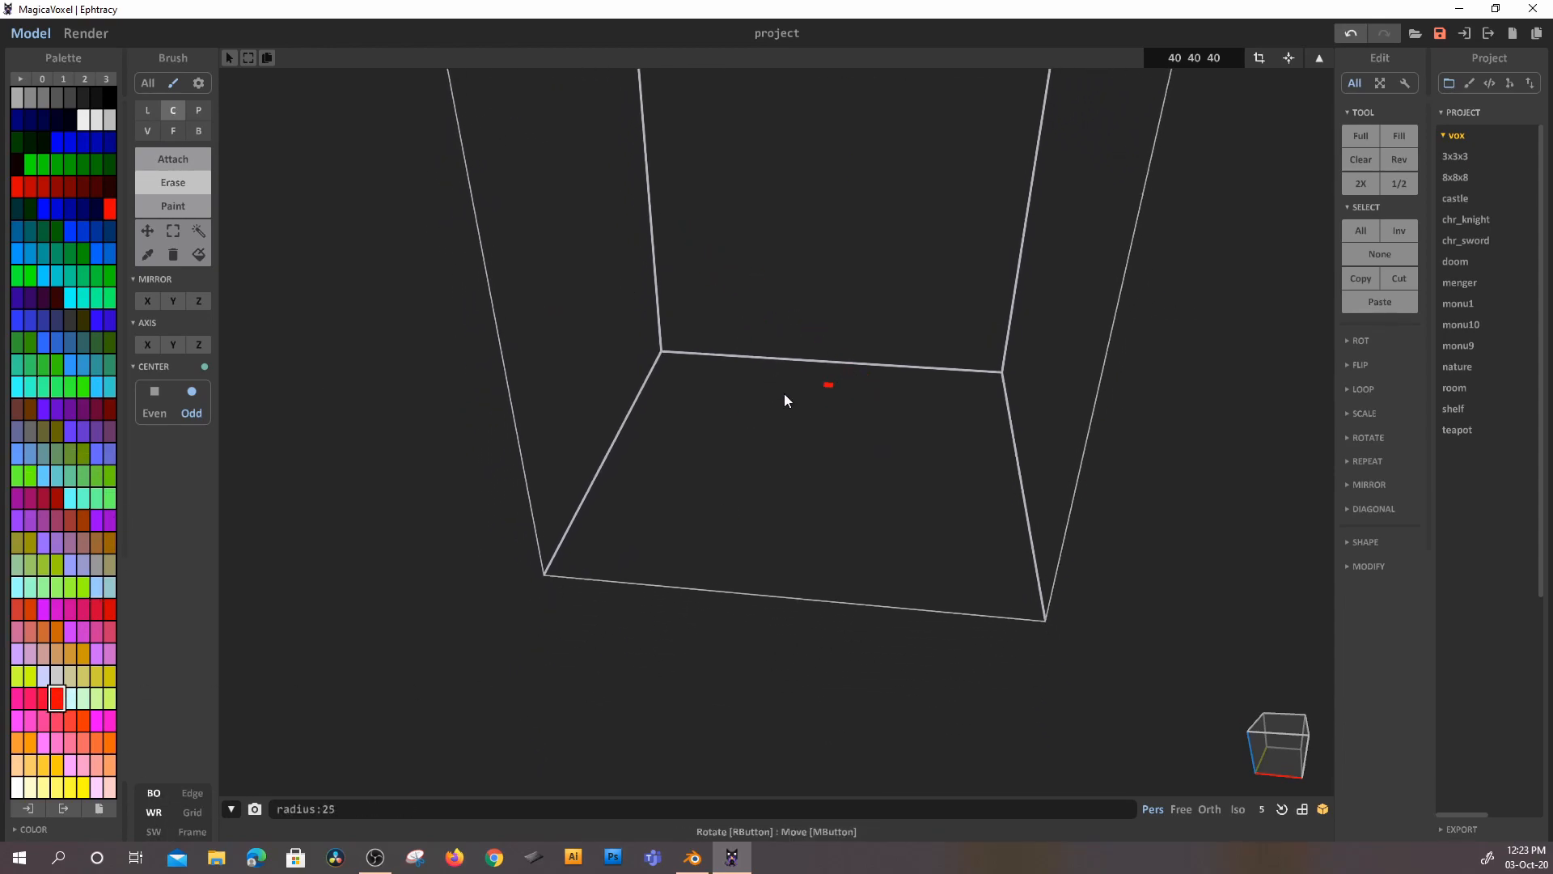
click(198, 152)
mouse_move(710, 341)
mouse_down()
mouse_move(840, 451)
mouse_move(860, 155)
mouse_up()
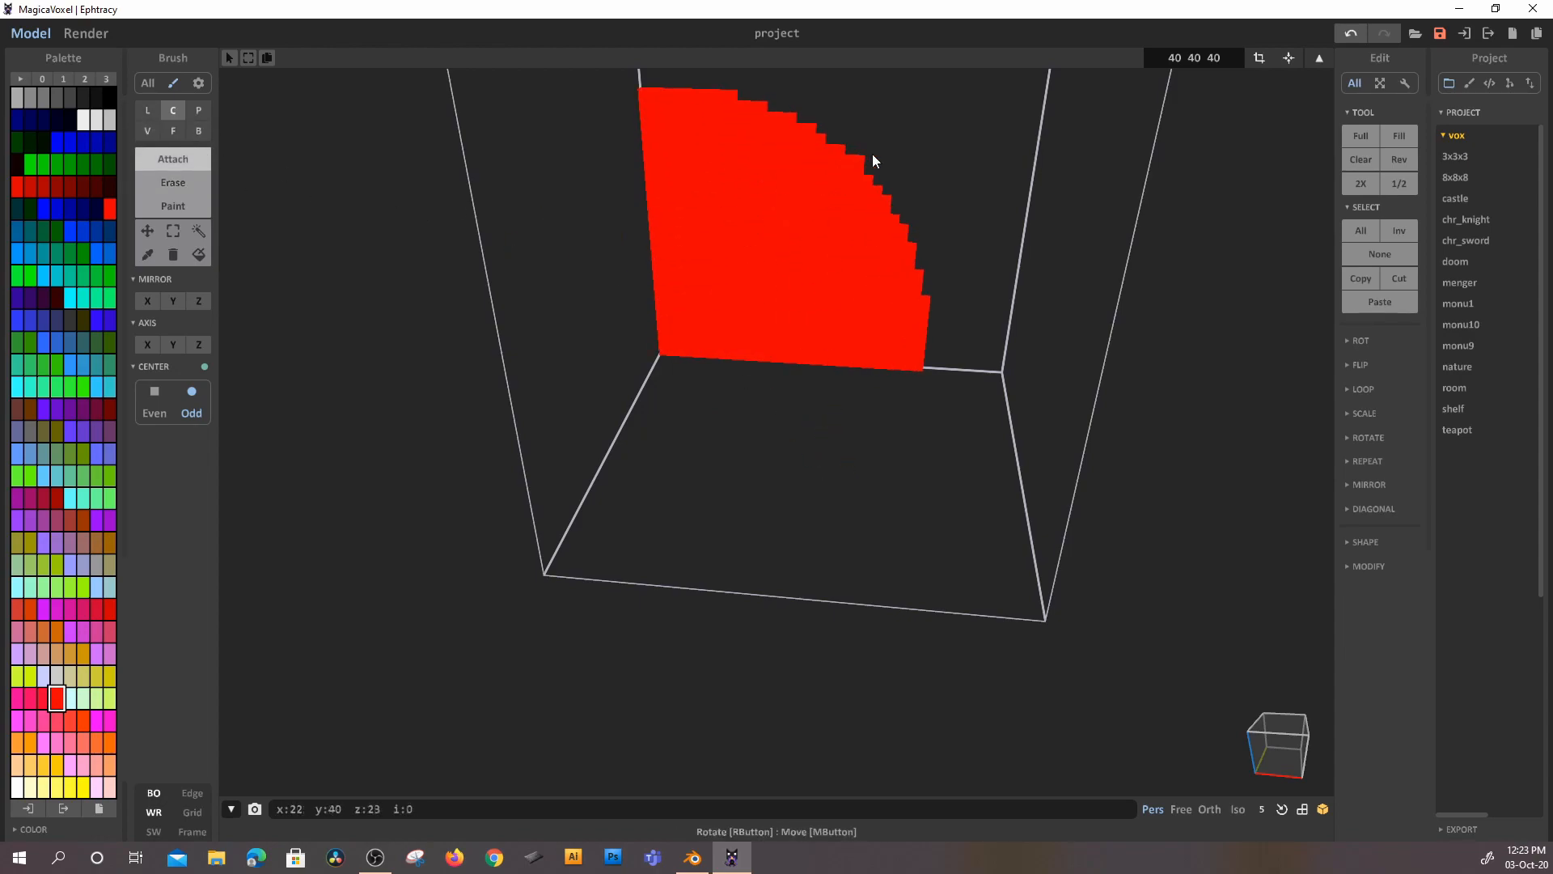
- Add purple discs on the floor and over the red disc with the Center brush
click(70, 409)
drag(760, 468, 1009, 590)
drag(732, 384, 808, 435)
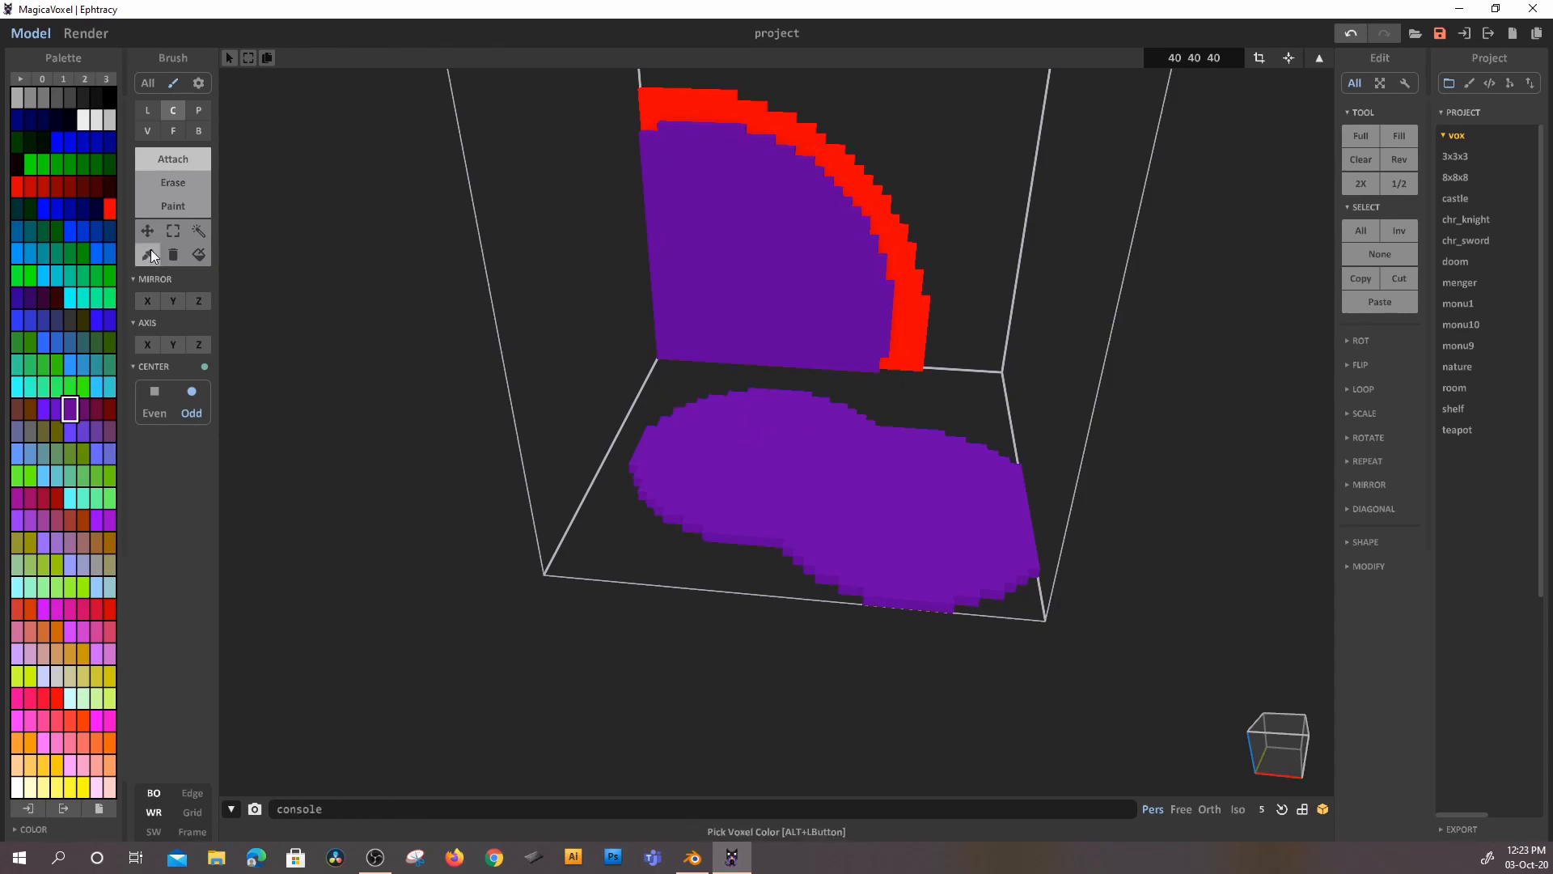
- Add two smaller cyan discs on top of the purple floor discs with the Center brush
click(70, 497)
drag(768, 444, 802, 485)
drag(912, 493, 951, 531)
mouse_move(952, 530)
right_down()
mouse_move(821, 478)
mouse_move(853, 589)
mouse_move(978, 448)
mouse_move(1012, 492)
right_up()
scroll(811, 458, up, 5)
right_drag(811, 458, 735, 516)
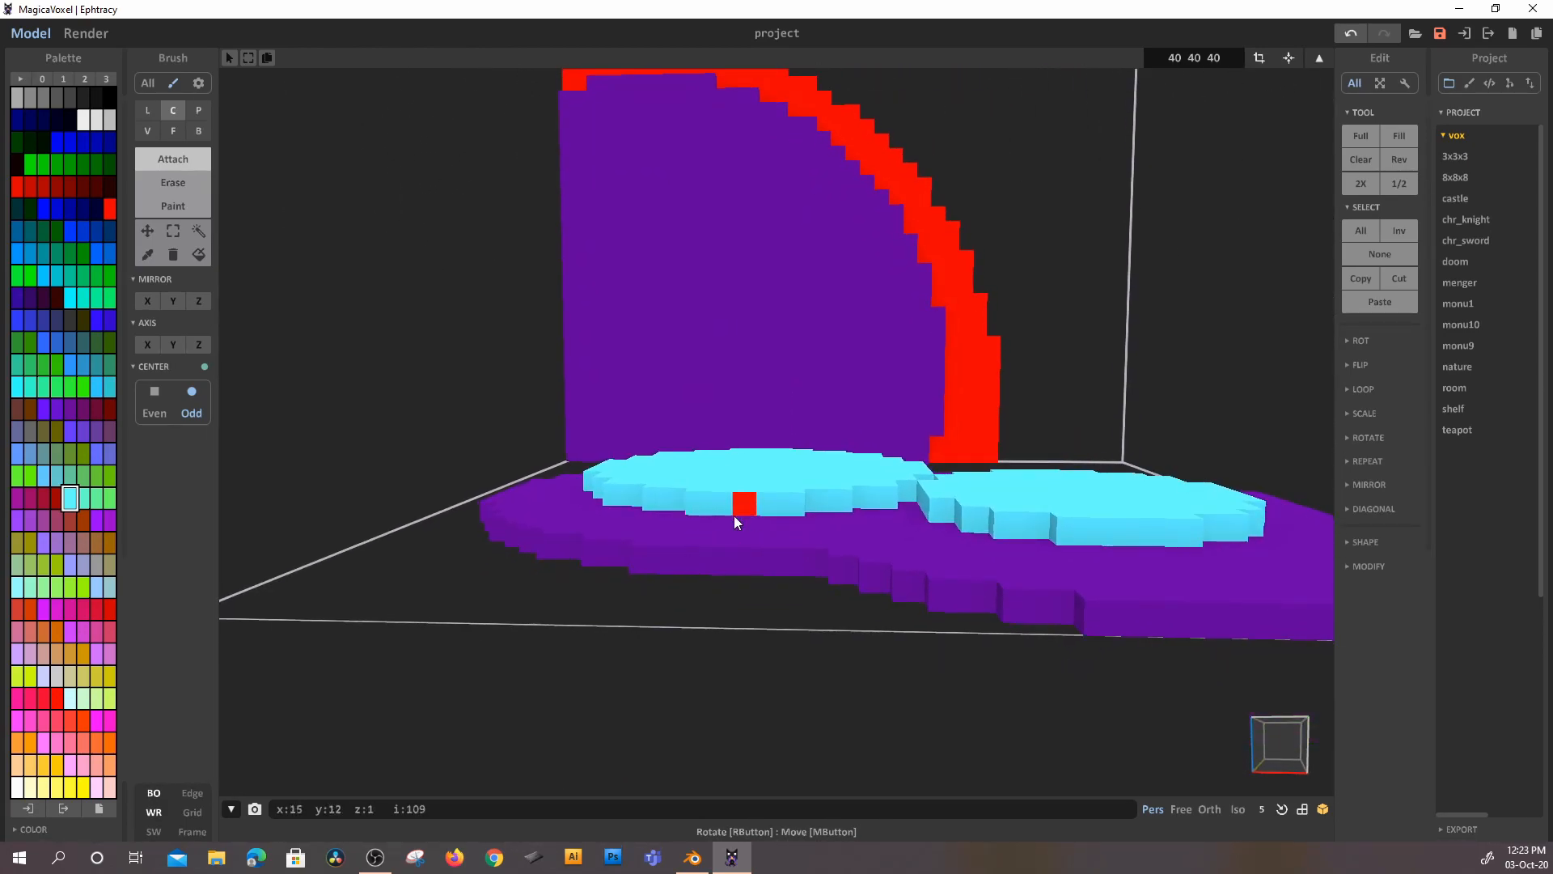
- Paint a green disc onto one cyan disc's top with the Center brush in Paint mode
click(188, 205)
click(31, 298)
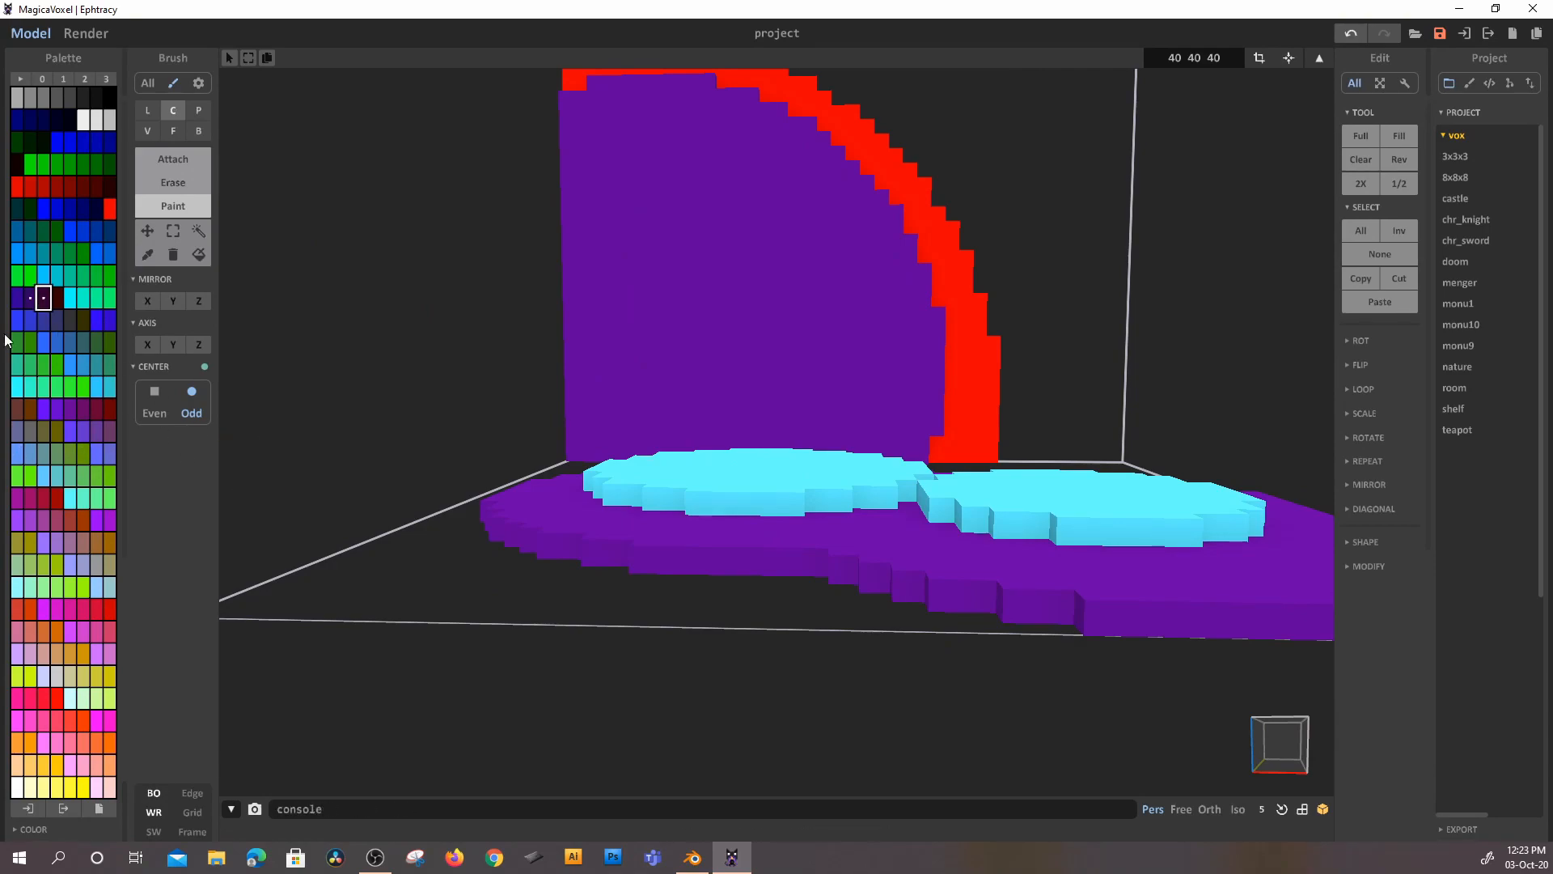
click(109, 298)
right_drag(586, 450, 728, 507)
mouse_move(725, 372)
mouse_down()
mouse_move(752, 422)
mouse_move(896, 423)
mouse_up()
right_drag(898, 416, 904, 374)
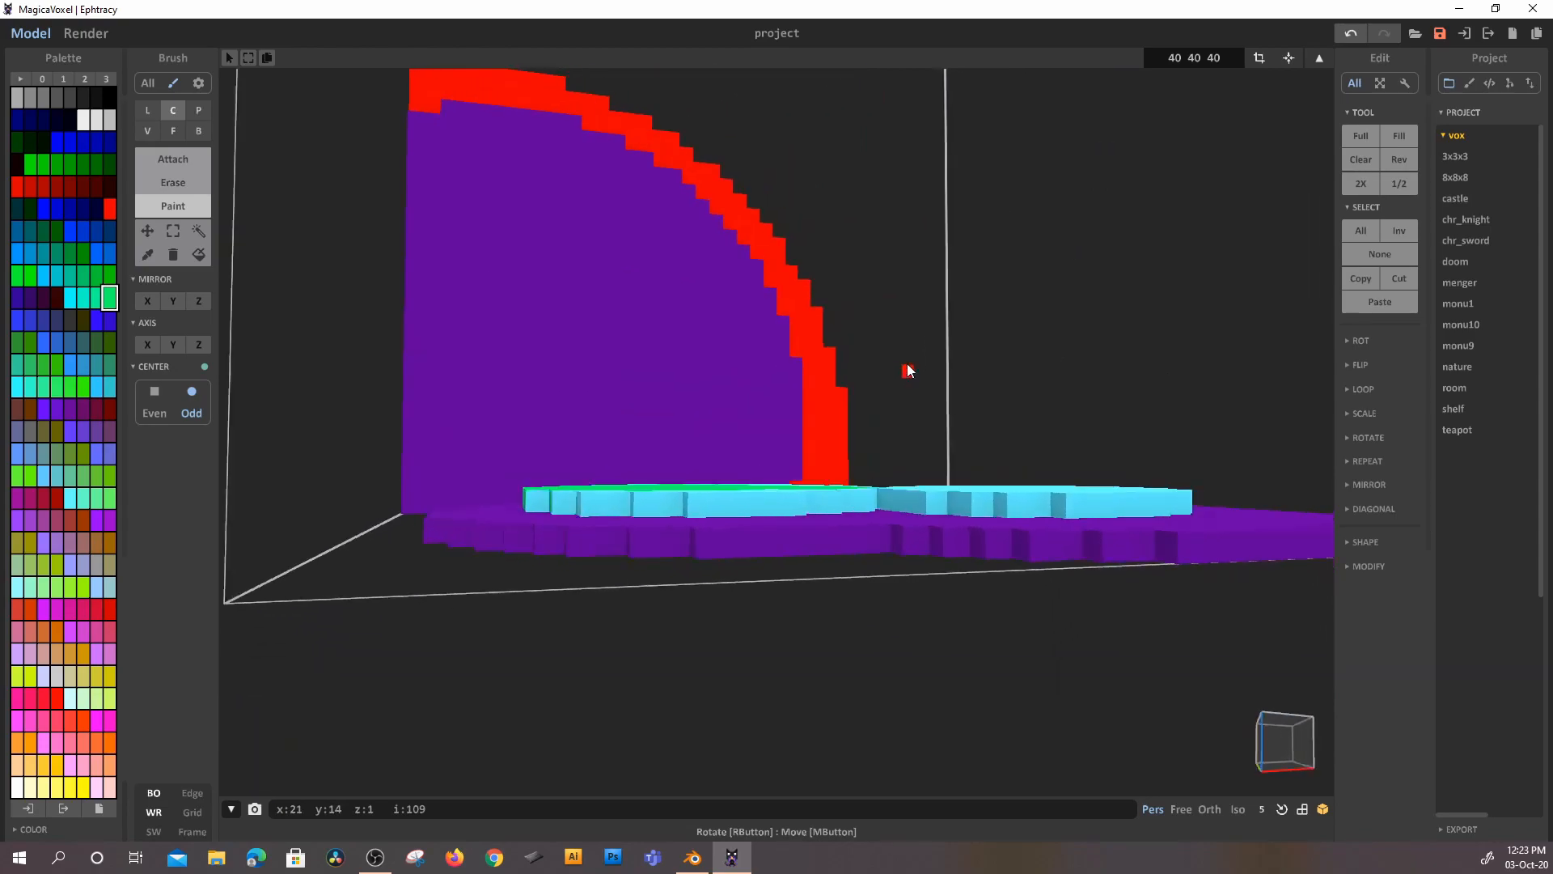
scroll(804, 527, up, 3)
right_drag(805, 527, 804, 594)
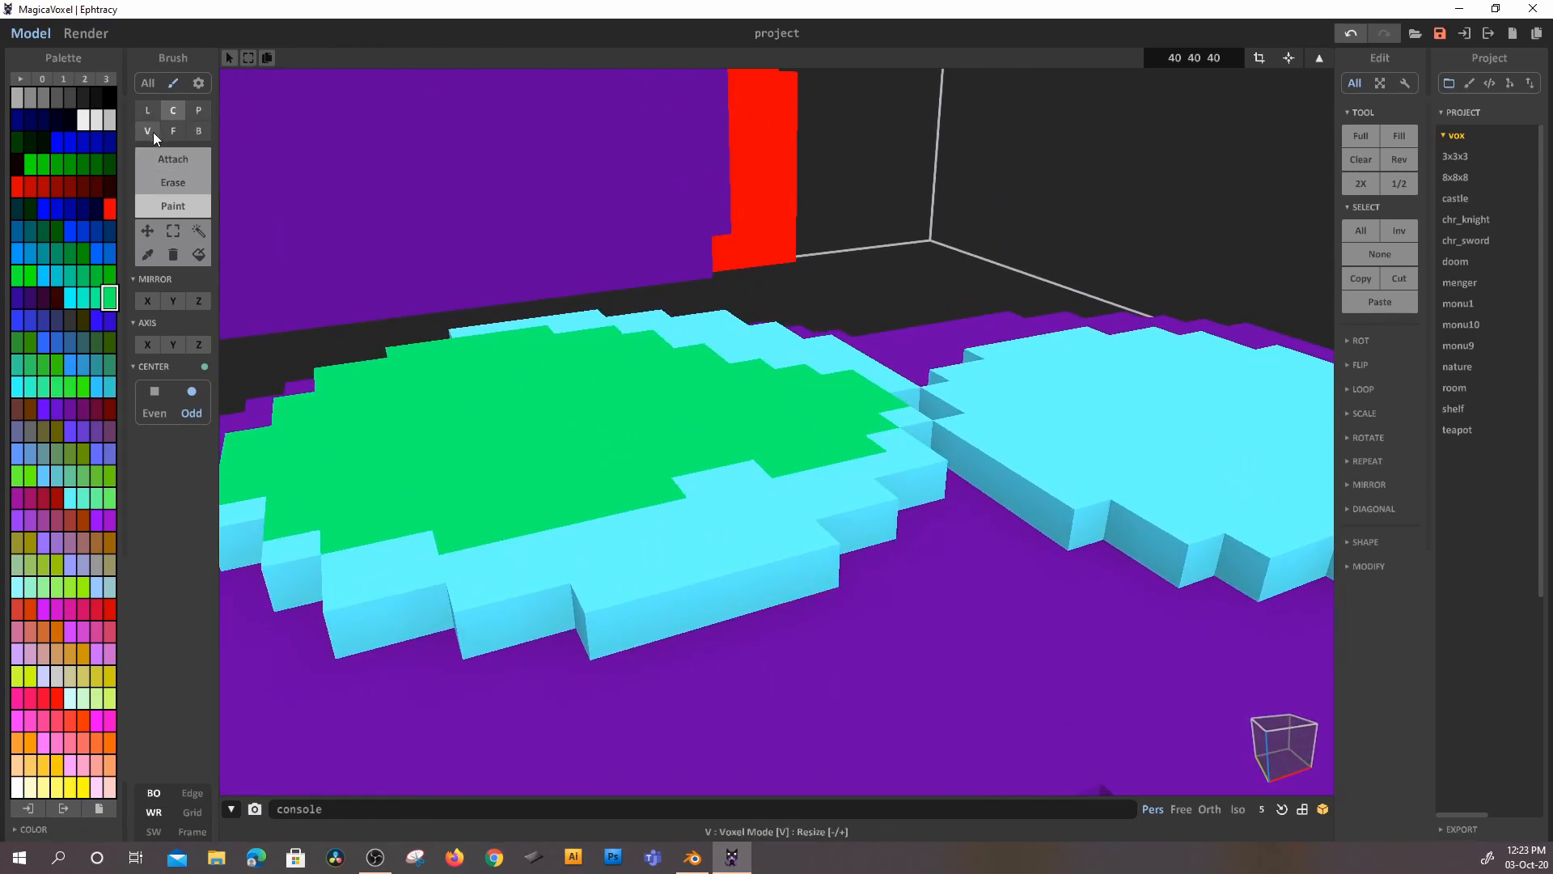
- Raise the green painted area by one layer with the Face brush in Attach mode
click(173, 130)
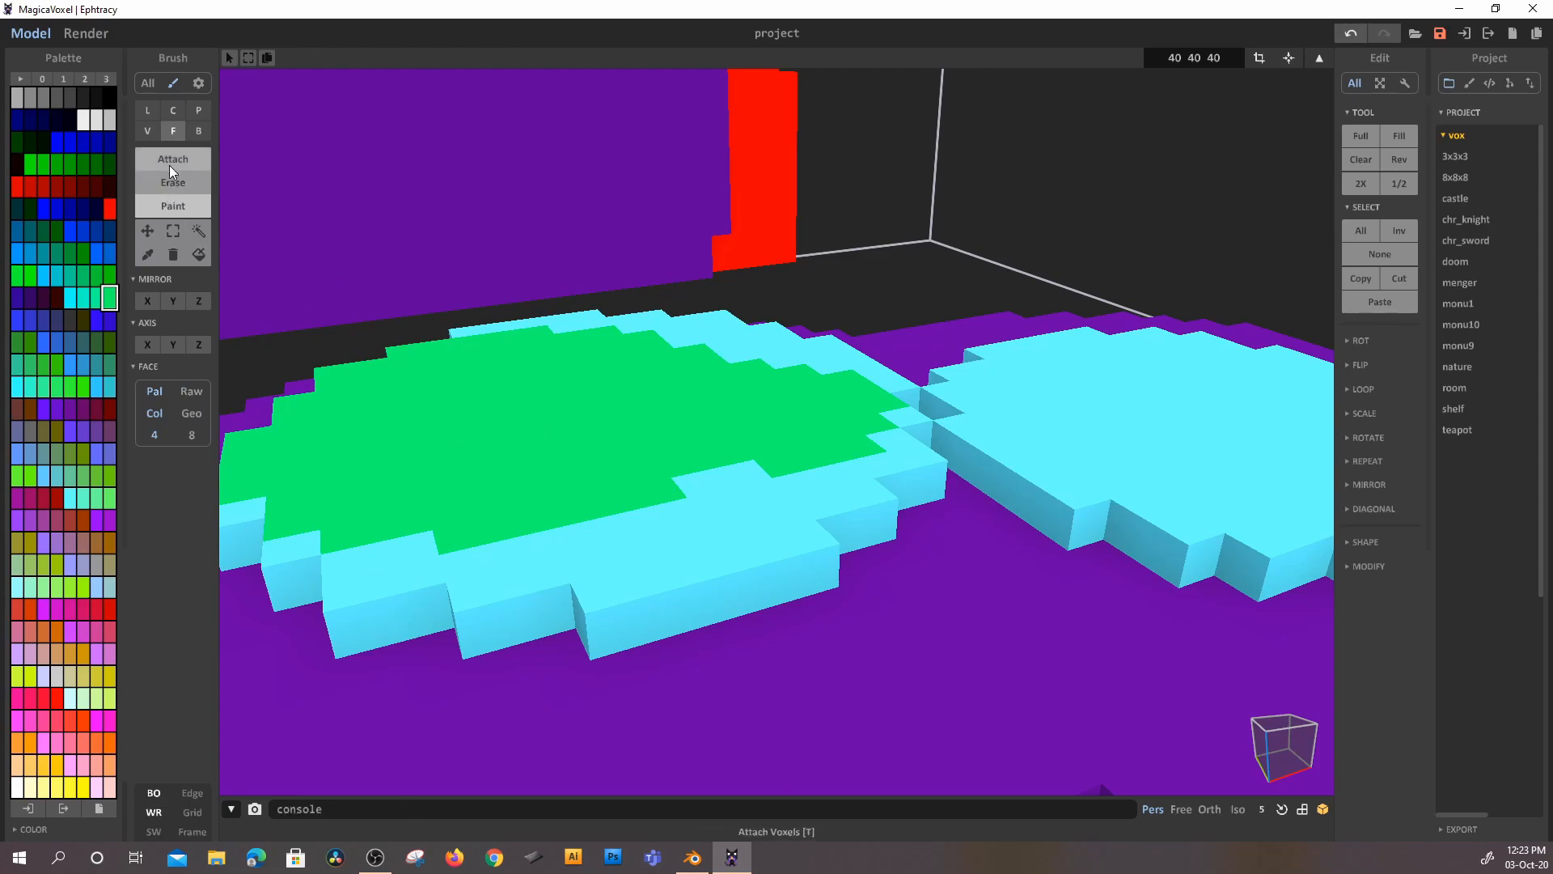
click(531, 378)
scroll(522, 386, down, 2)
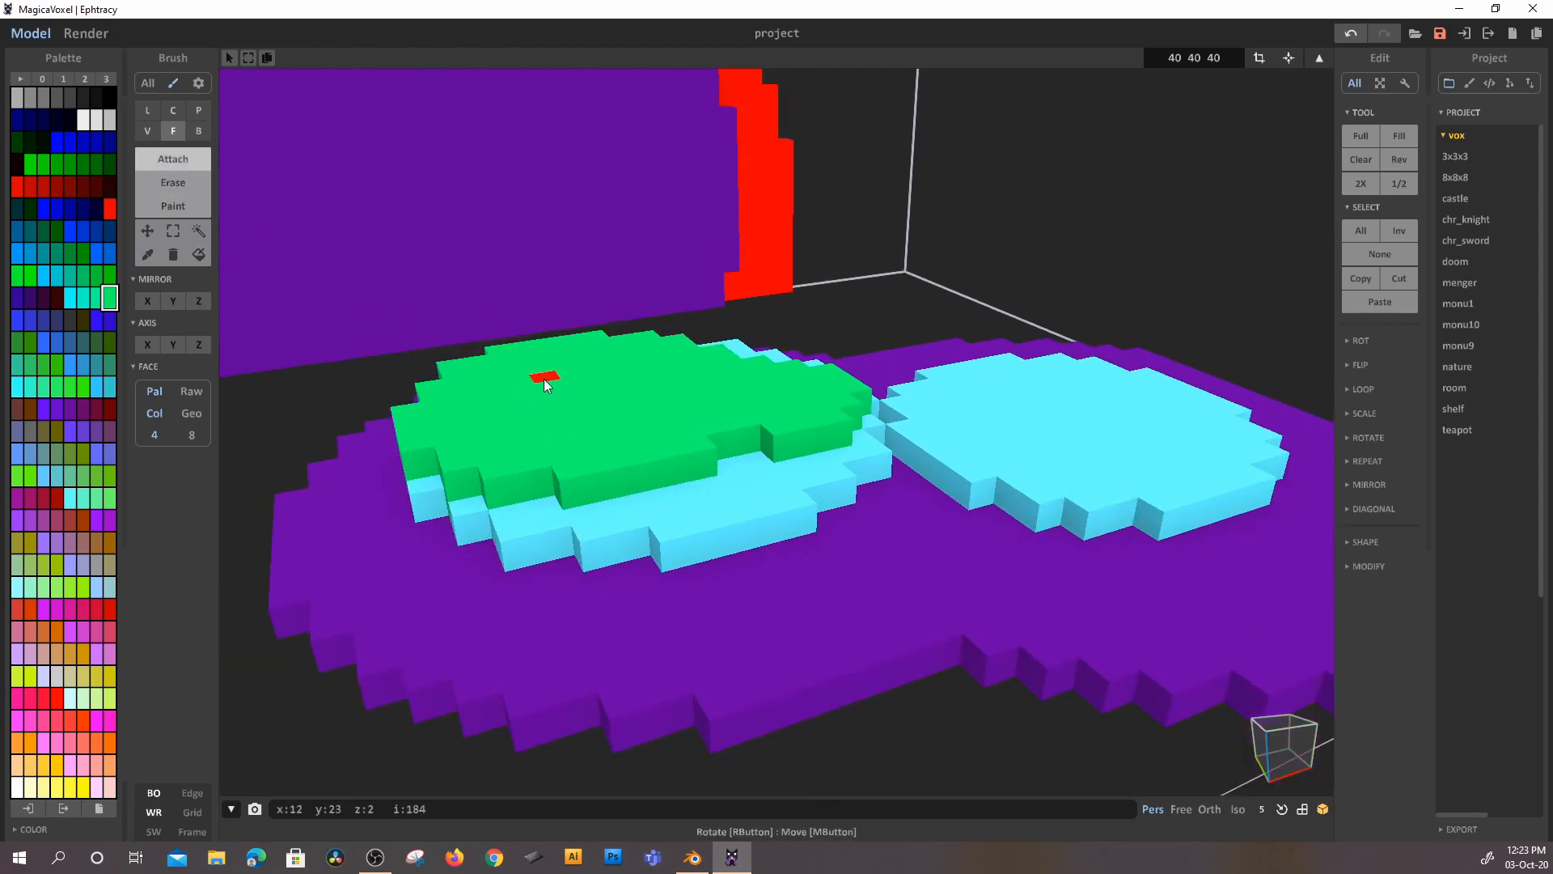
key(ctrl+z)
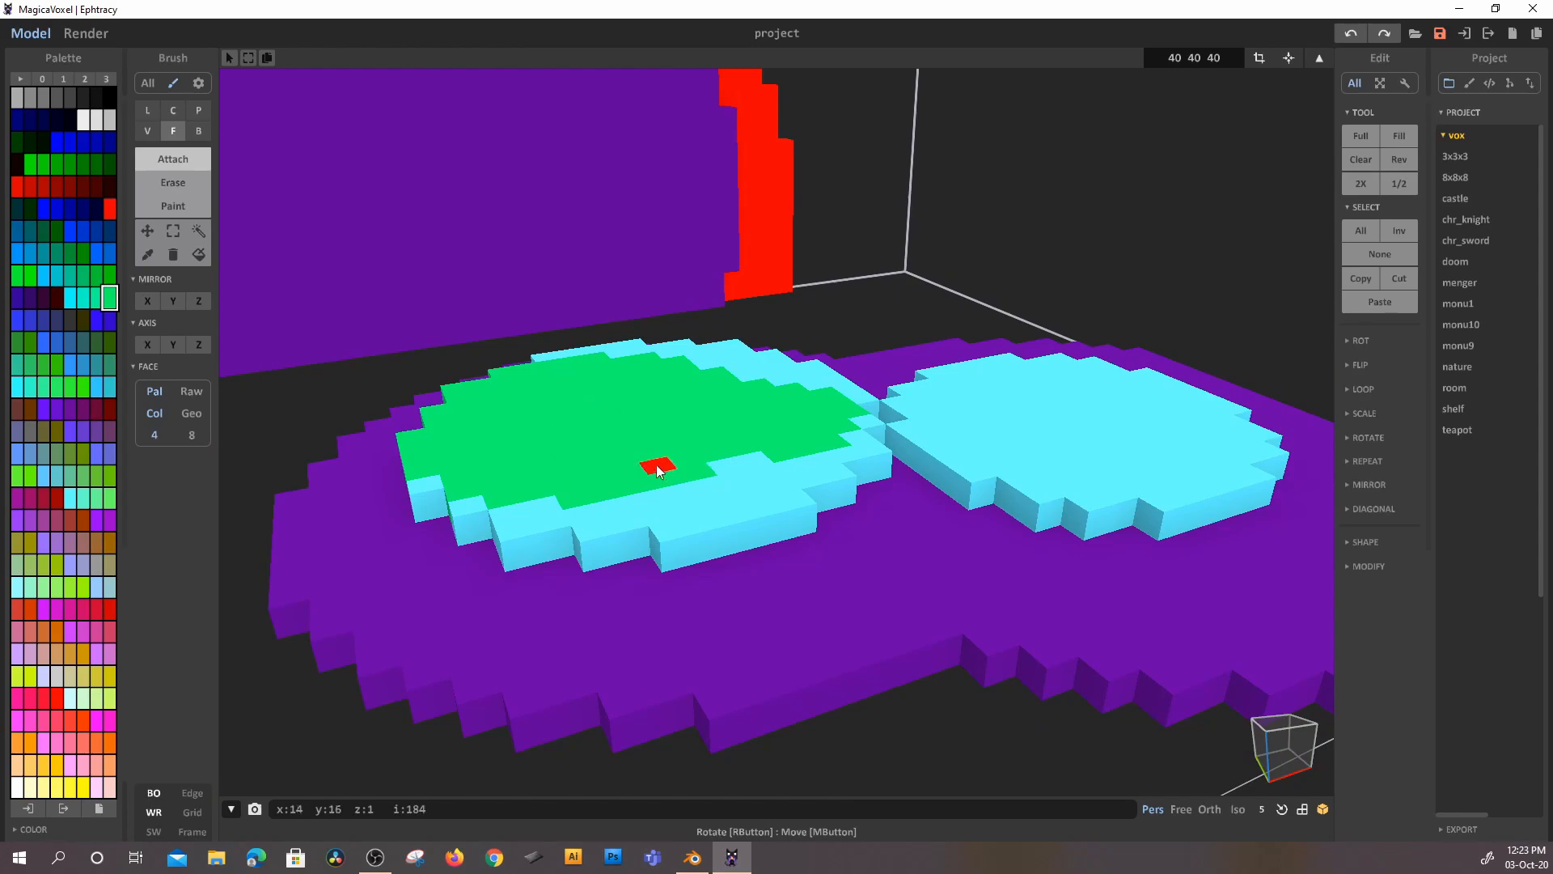
click(585, 441)
mouse_move(692, 599)
right_down()
mouse_move(697, 614)
mouse_move(604, 689)
mouse_move(679, 665)
mouse_move(697, 594)
right_up()
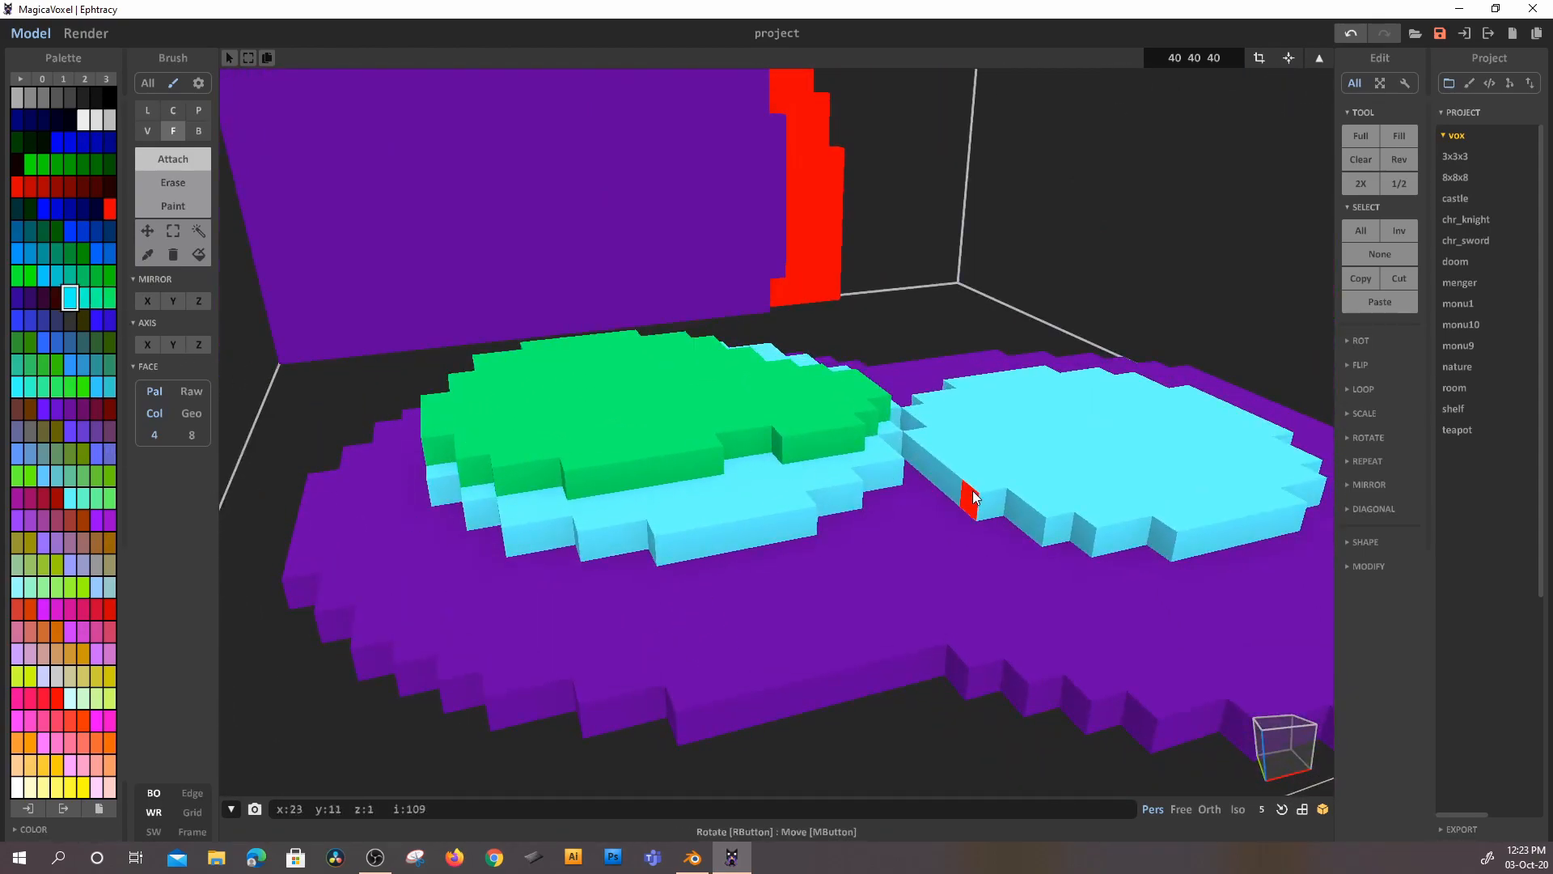
scroll(975, 495, down, 3)
scroll(974, 491, down, 1)
scroll(974, 491, up, 2)
- Clear all voxels and add a large bright blue sphere with the 3D Voxel brush at size 64 in Attach mode
key(Delete)
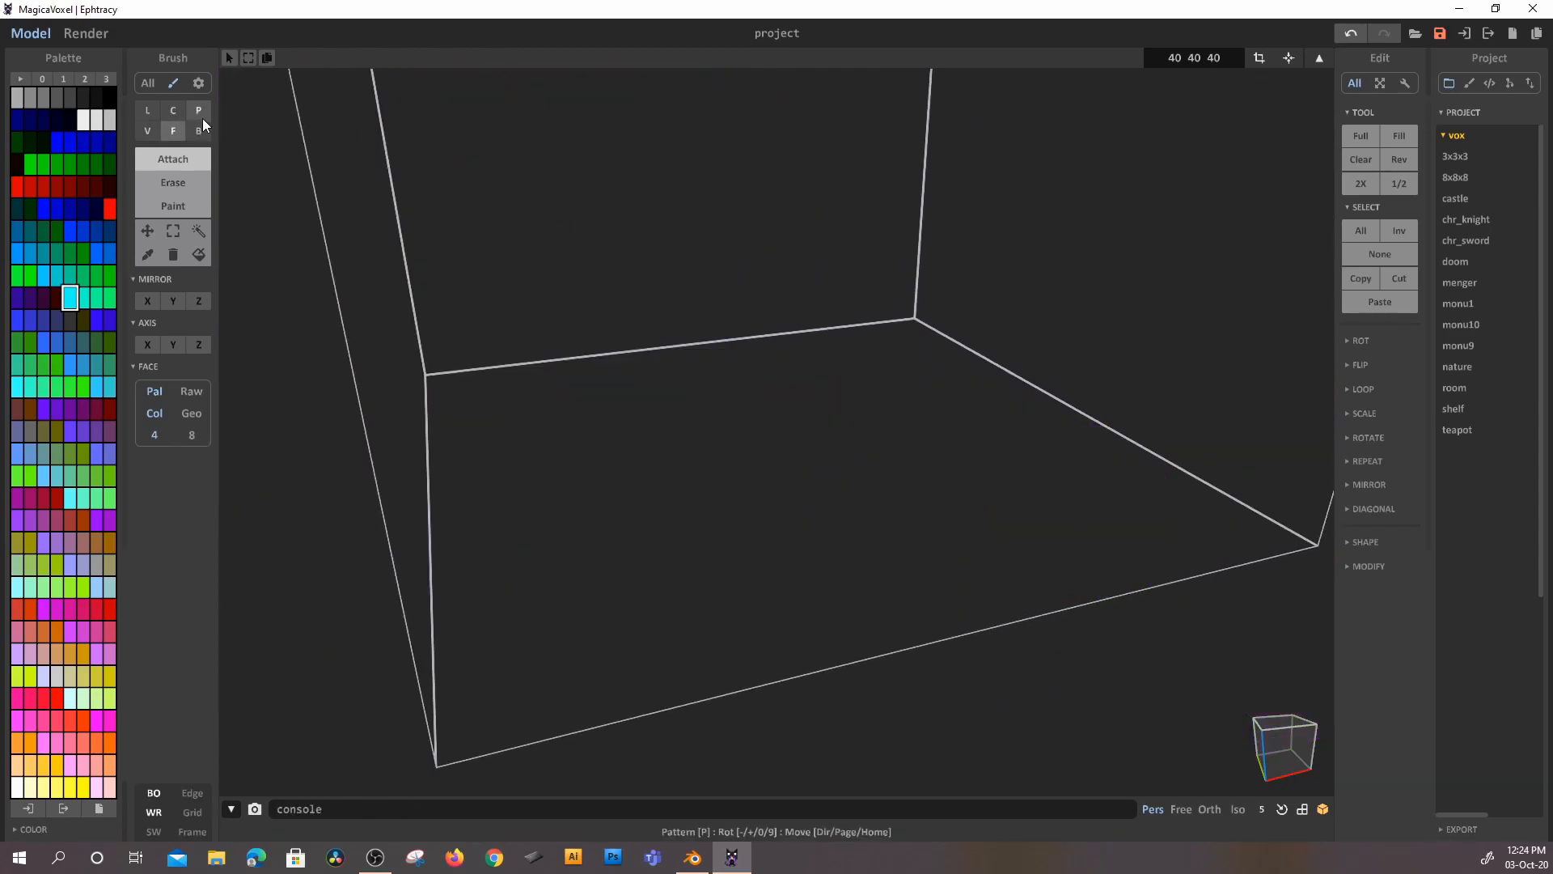
click(149, 136)
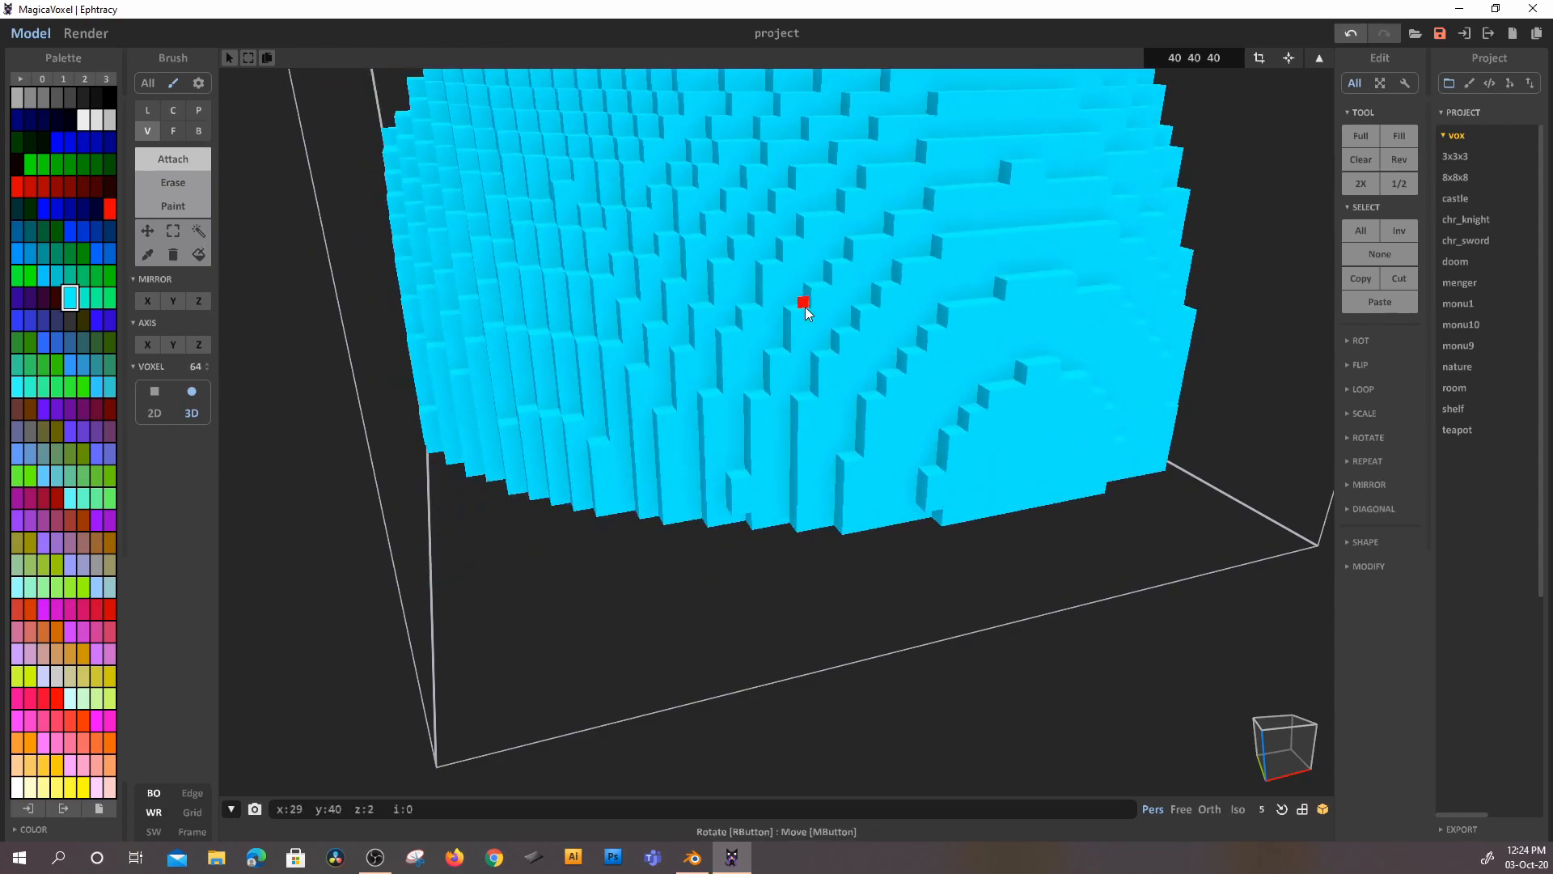
- Undo the large bright blue sphere, leaving the 40 × 40 × 40 volume empty
scroll(720, 146, down, 5)
scroll(728, 196, down, 3)
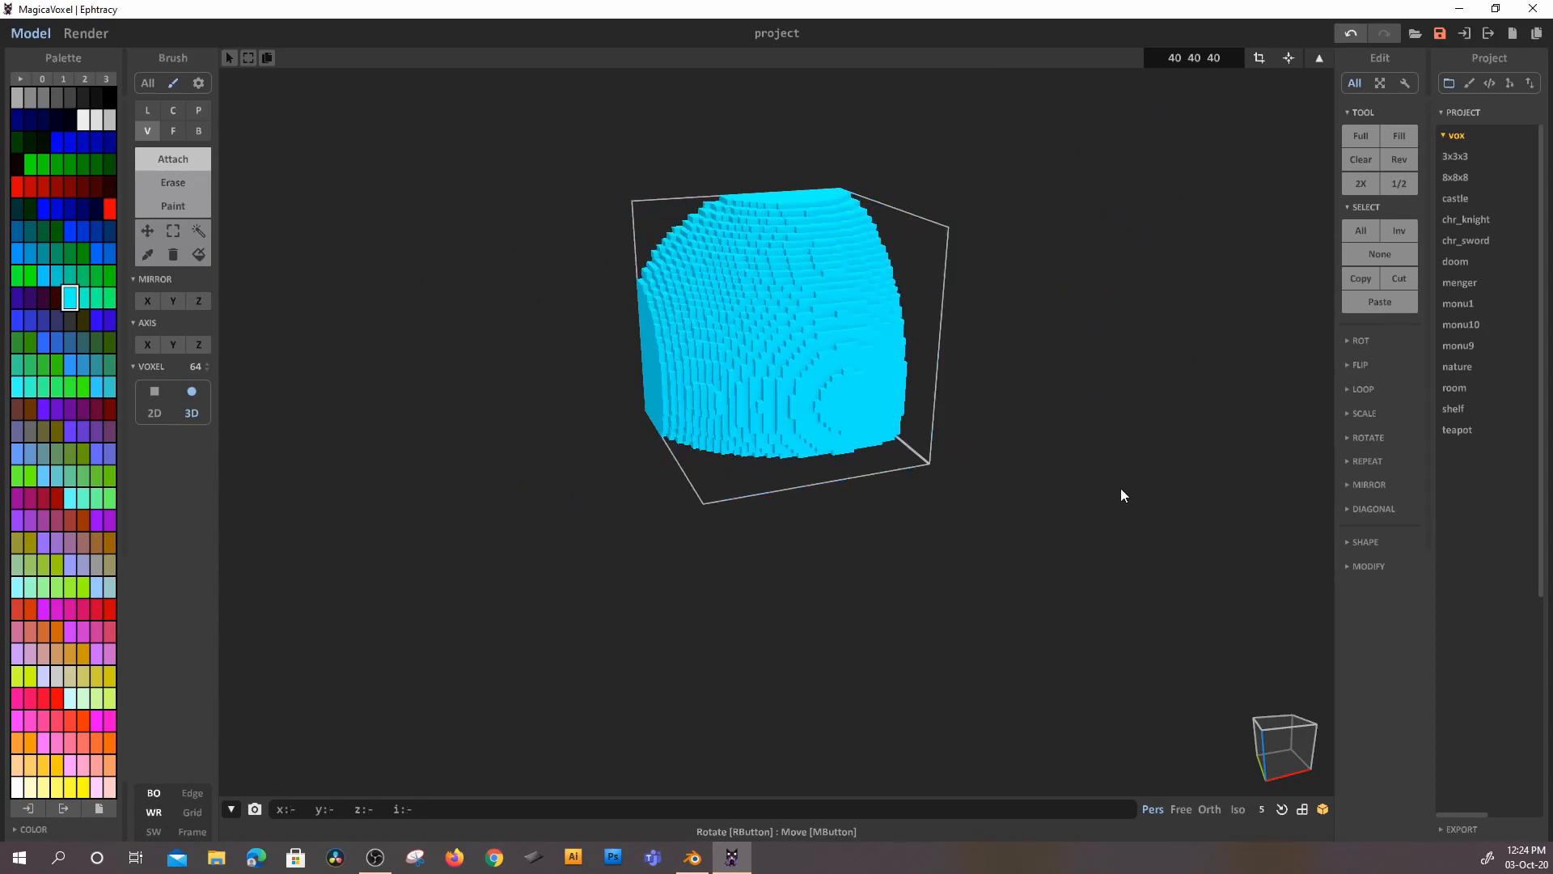
key(ctrl+z)
key(ctrl+z)
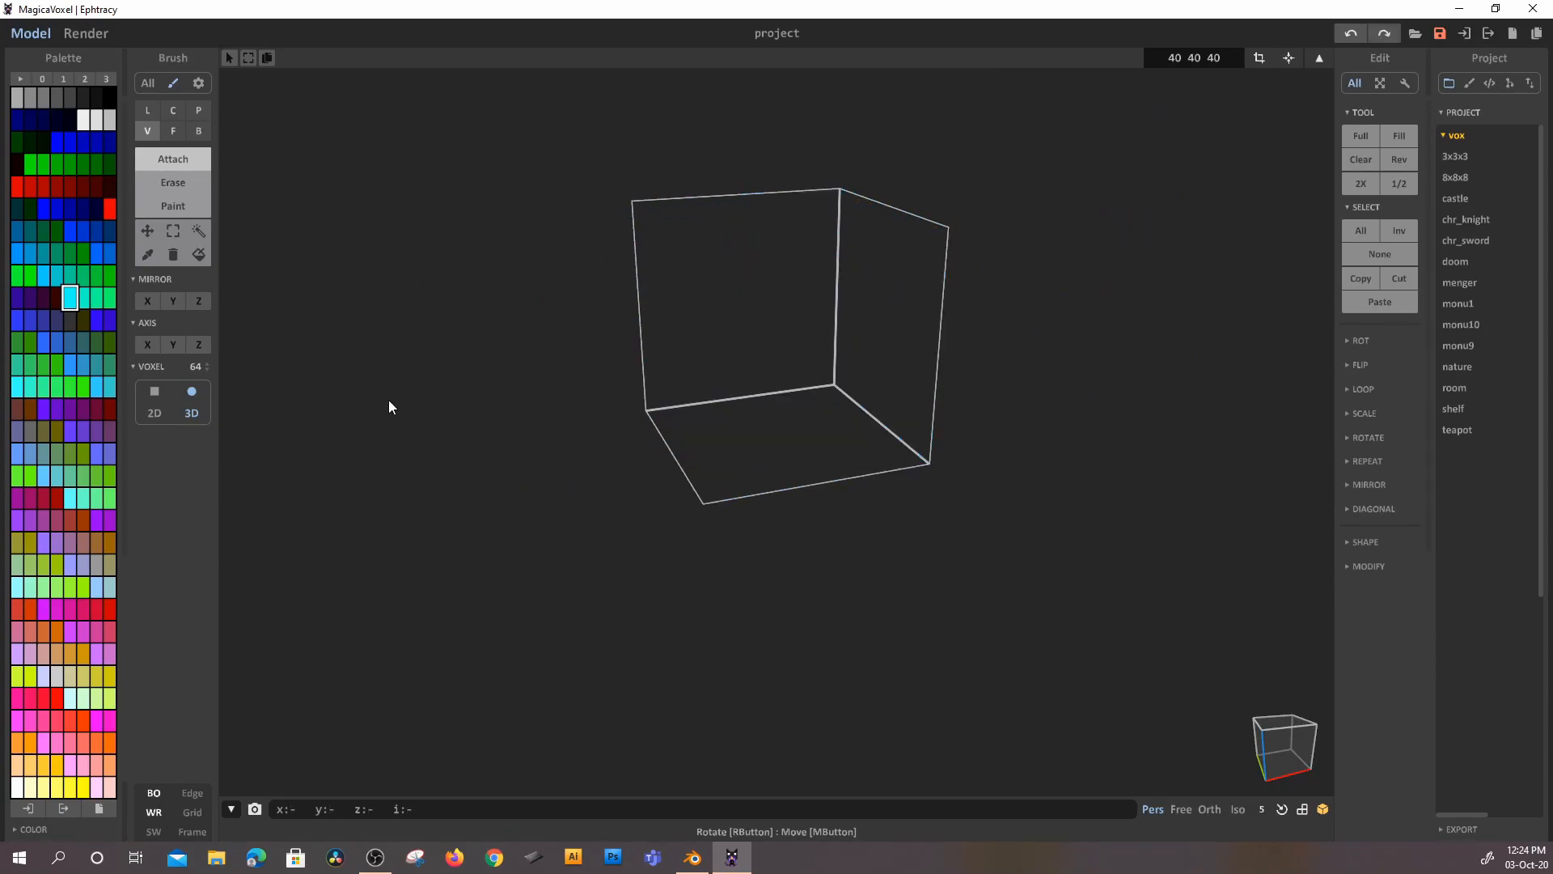
- Draw a bright blue dab and a winding freehand tube with the 3D Voxel brush at size 5
click(200, 367)
key(Return)
click(712, 354)
mouse_move(761, 298)
mouse_down()
mouse_move(757, 332)
mouse_move(824, 313)
mouse_up()
scroll(882, 398, up, 5)
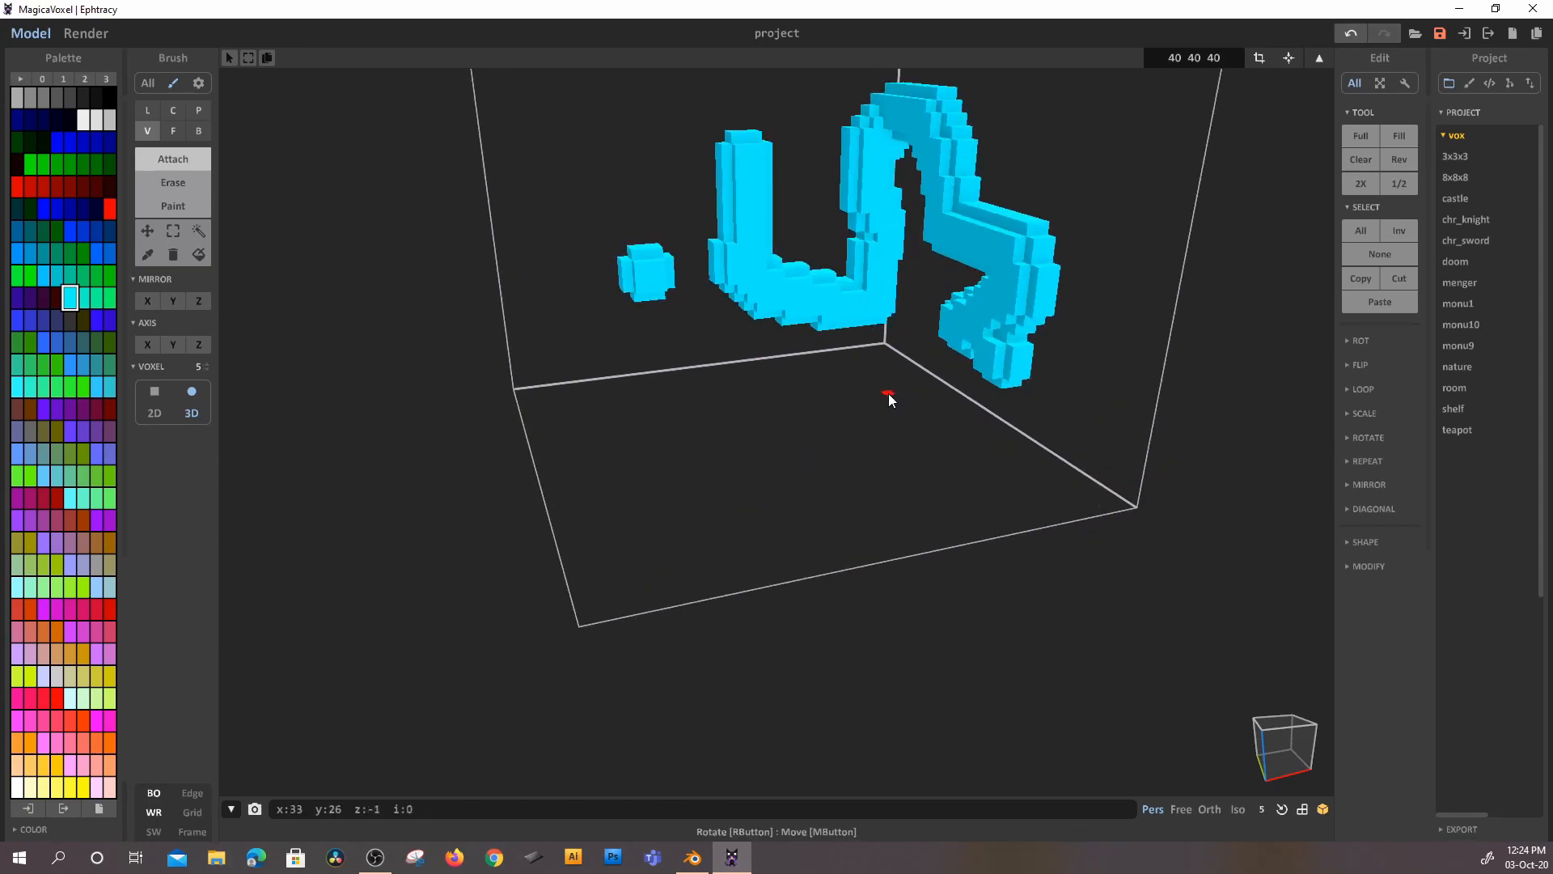
- Set the 3D Voxel brush size to 15 and draw thick bright blue rounded strokes across the volume
click(202, 368)
text(1)
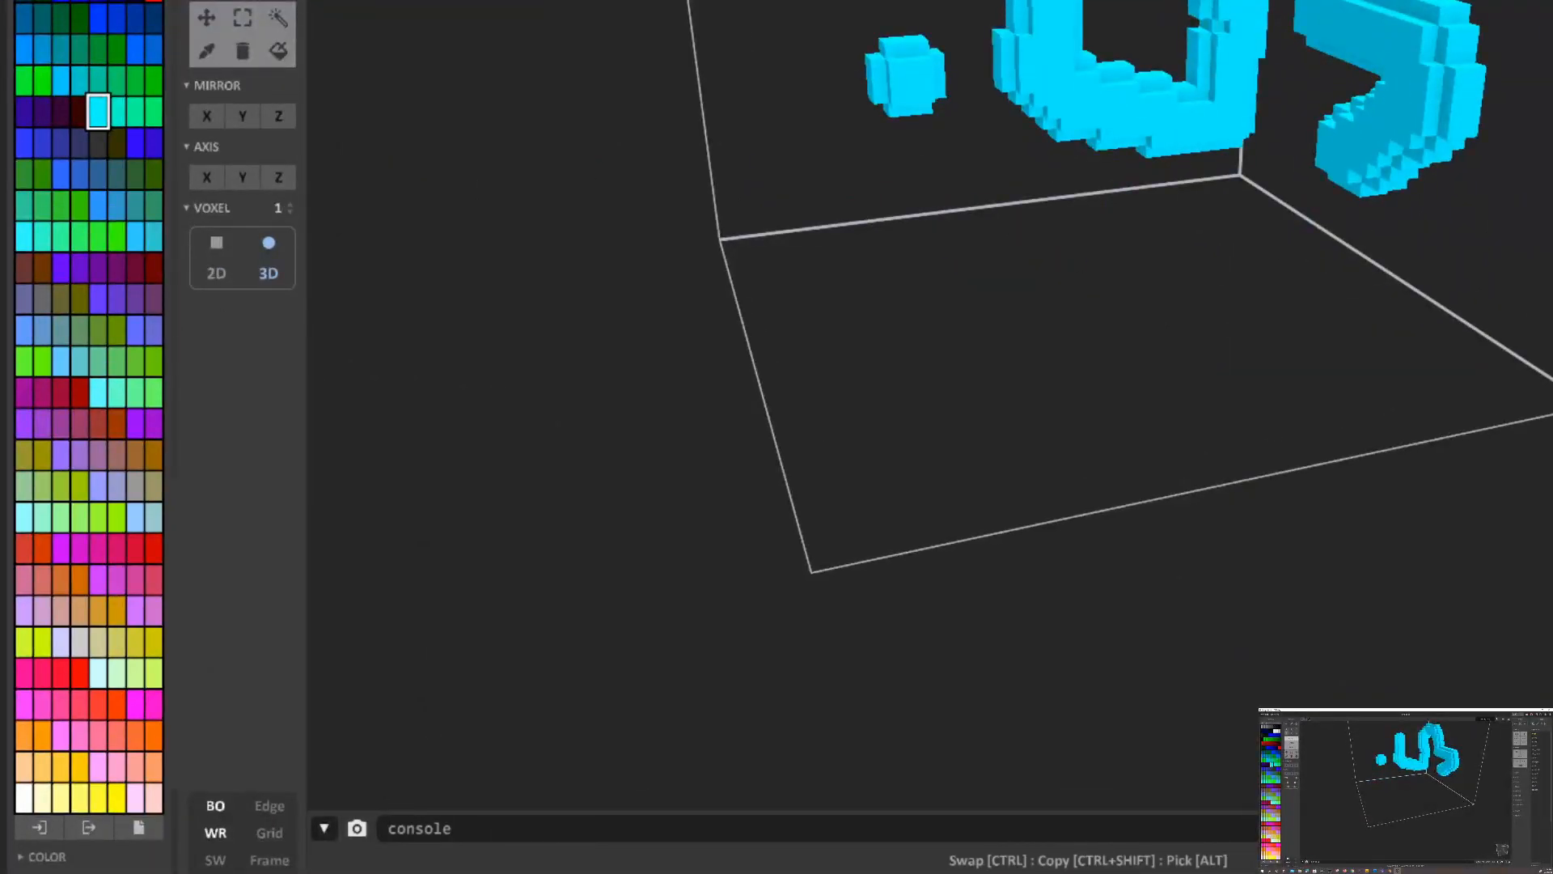
text(5)
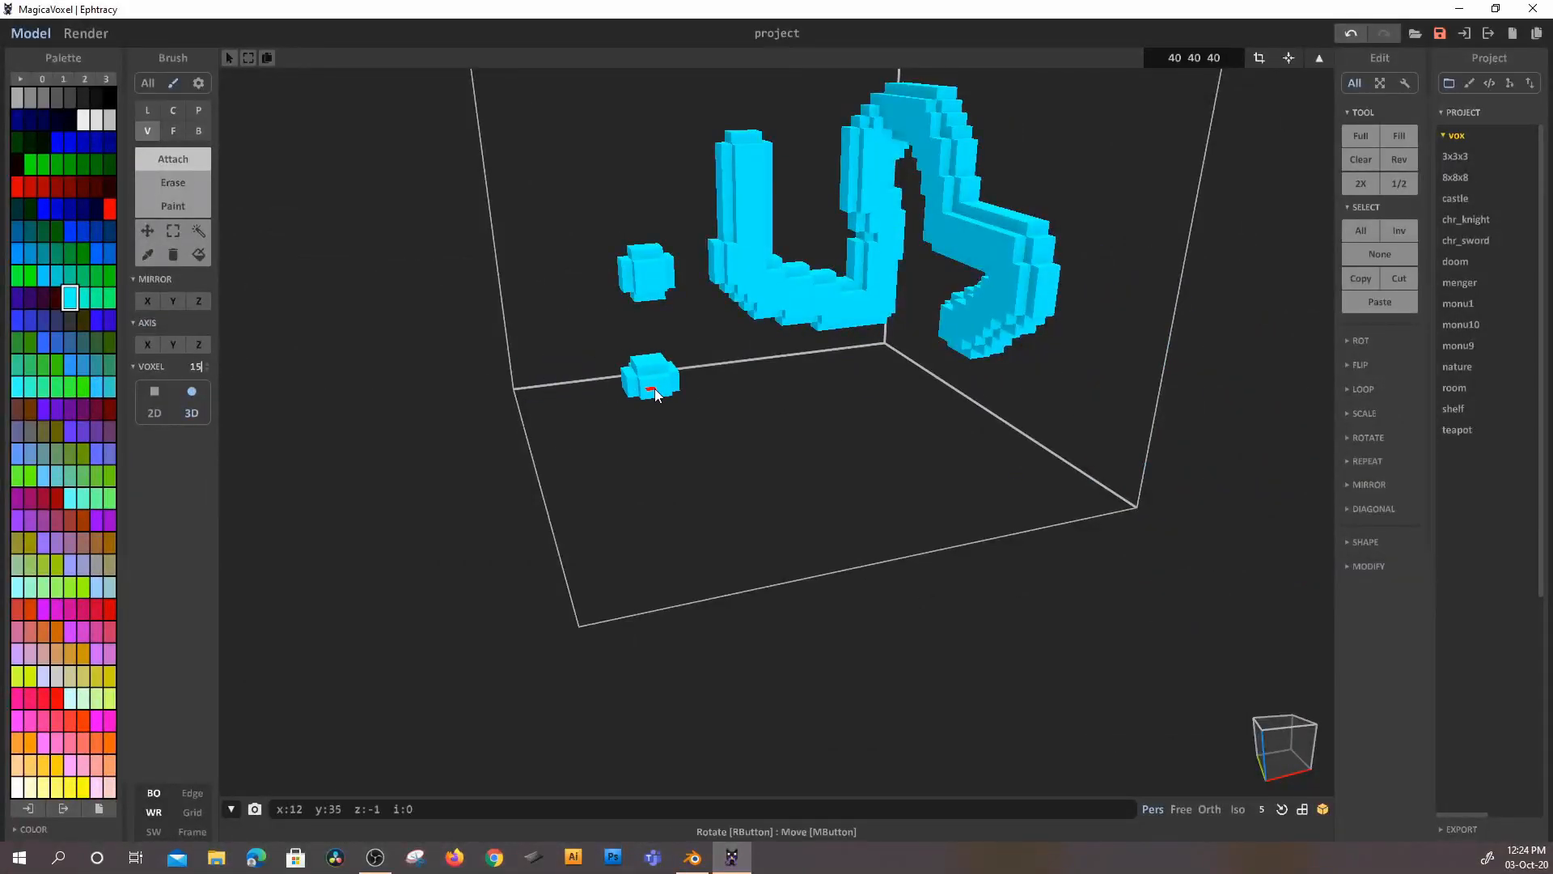
click(655, 388)
click(624, 191)
mouse_move(794, 414)
mouse_down()
mouse_move(938, 472)
mouse_move(705, 521)
mouse_move(650, 312)
mouse_move(633, 154)
mouse_move(847, 235)
mouse_move(1091, 182)
mouse_move(1031, 242)
mouse_move(1013, 365)
mouse_move(1085, 341)
mouse_up()
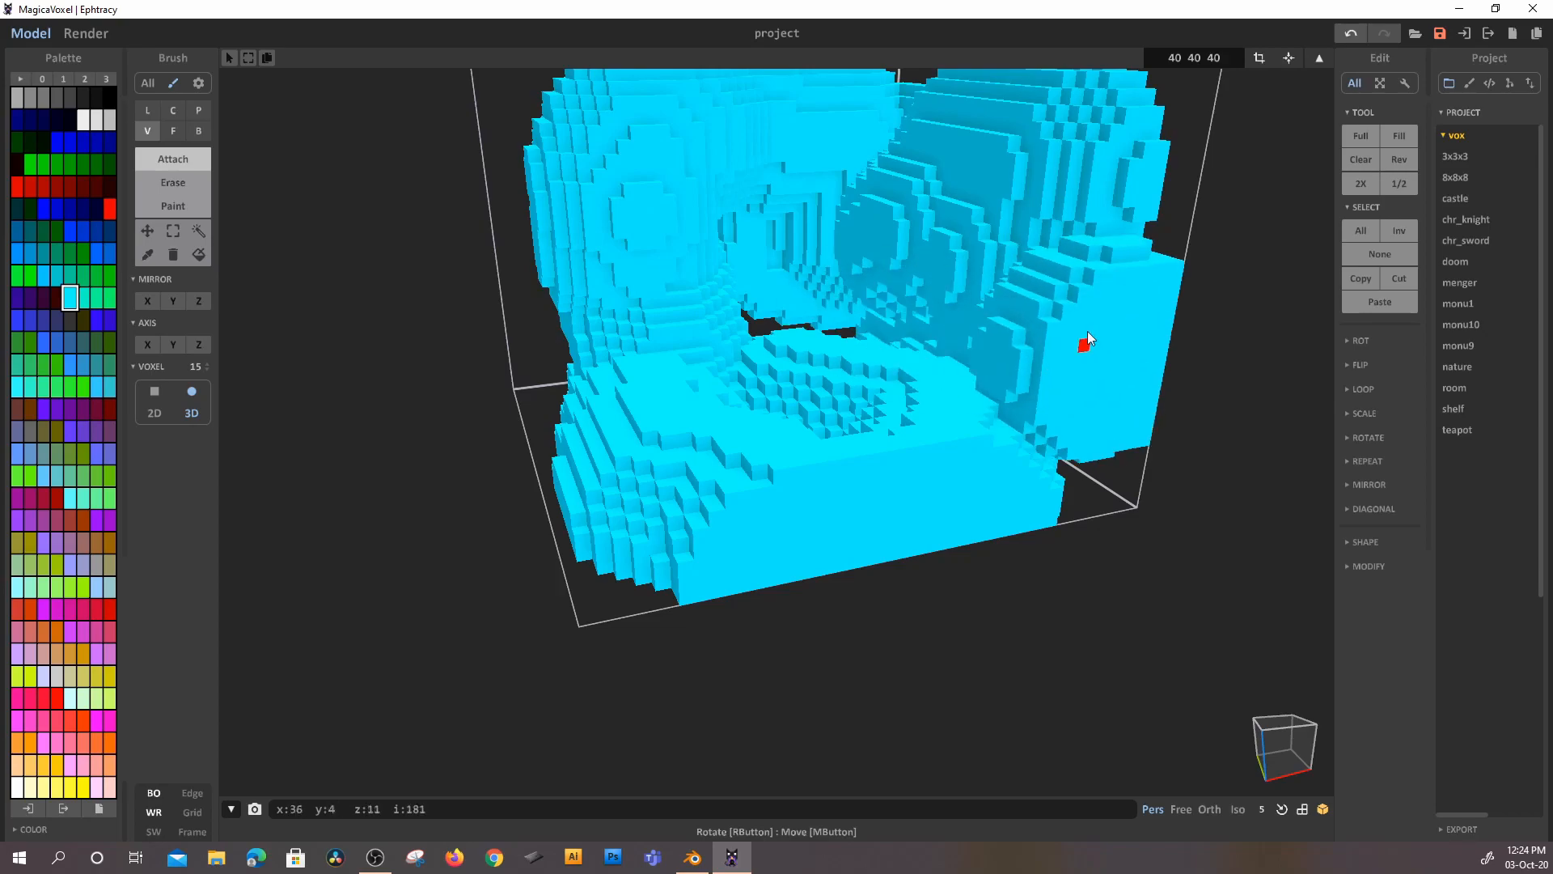
- Carve rounded cavities out of the bright blue mass with the size 15 3D Voxel brush in Erase mode
scroll(1085, 341, down, 3)
right_drag(1085, 288, 876, 381)
mouse_move(877, 380)
mouse_down()
mouse_move(882, 449)
mouse_move(919, 337)
mouse_move(974, 391)
mouse_move(967, 380)
mouse_up()
click(168, 189)
mouse_move(700, 425)
mouse_down()
mouse_move(710, 457)
mouse_move(781, 479)
mouse_move(908, 434)
mouse_move(790, 347)
mouse_move(770, 390)
mouse_move(750, 657)
mouse_move(822, 643)
mouse_move(878, 557)
mouse_move(651, 522)
mouse_up()
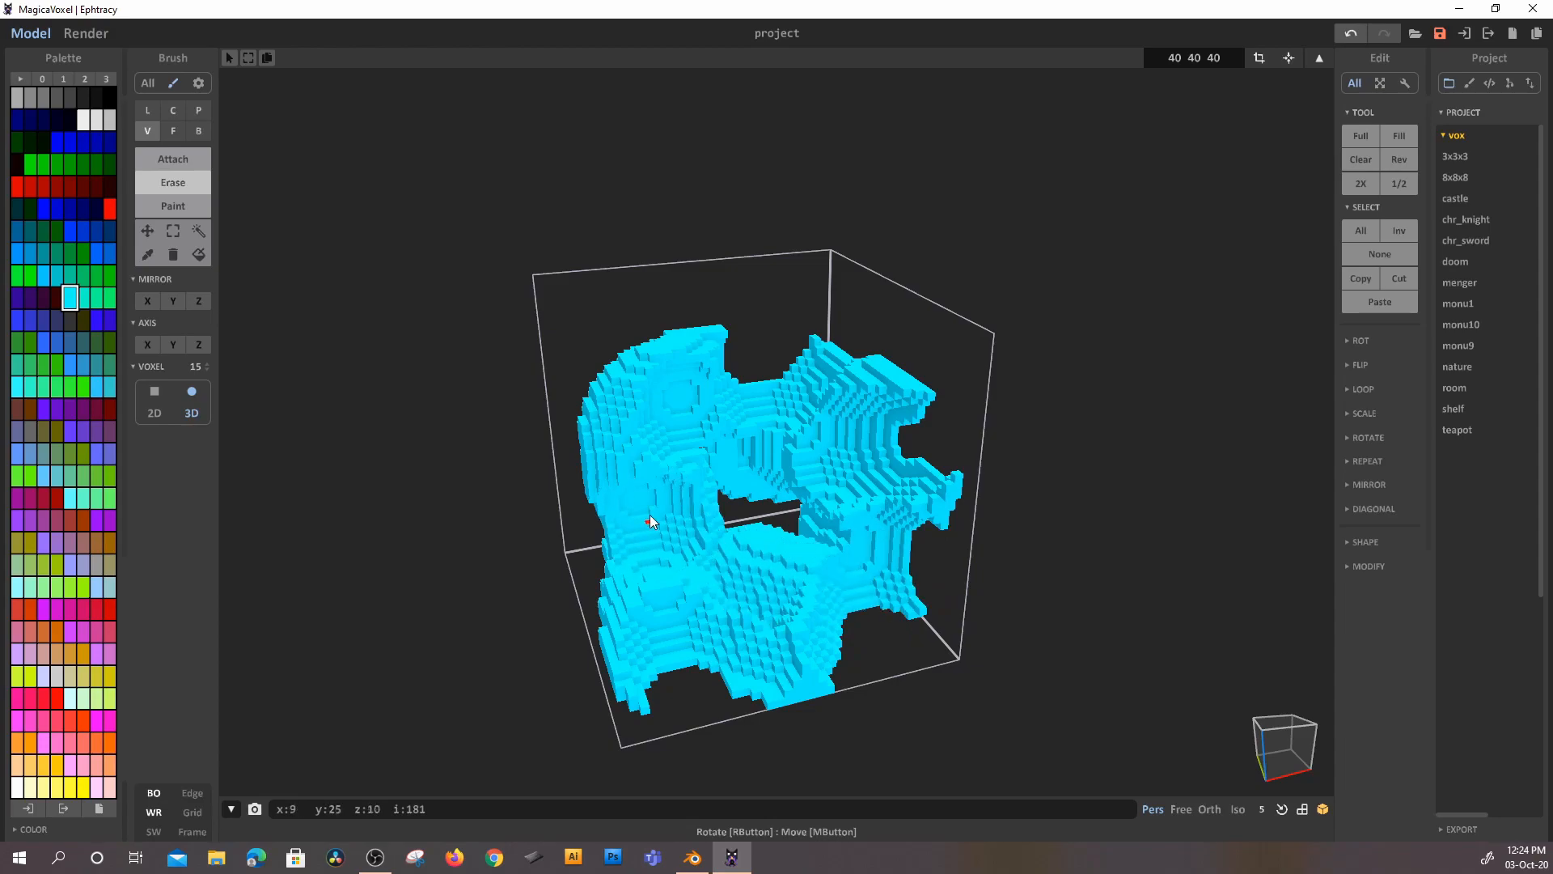
scroll(943, 493, up, 4)
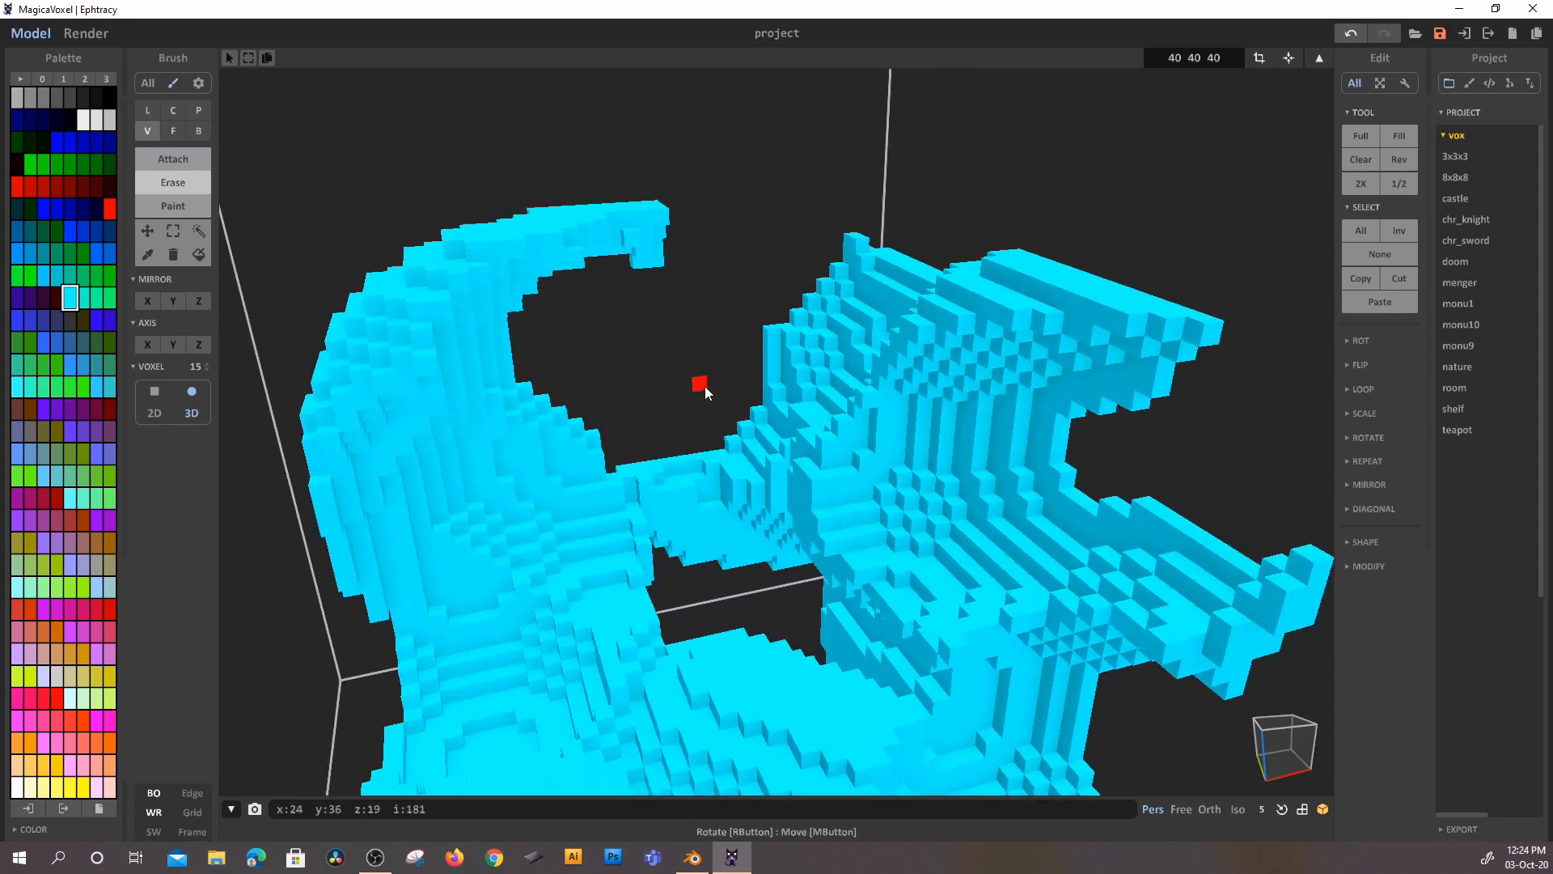
- Clear all remaining bright blue voxels from the model
scroll(970, 643, down, 5)
mouse_move(817, 678)
right_down()
mouse_move(997, 574)
mouse_move(935, 659)
mouse_move(486, 518)
right_up()
right_drag(616, 397, 787, 457)
key(Delete)
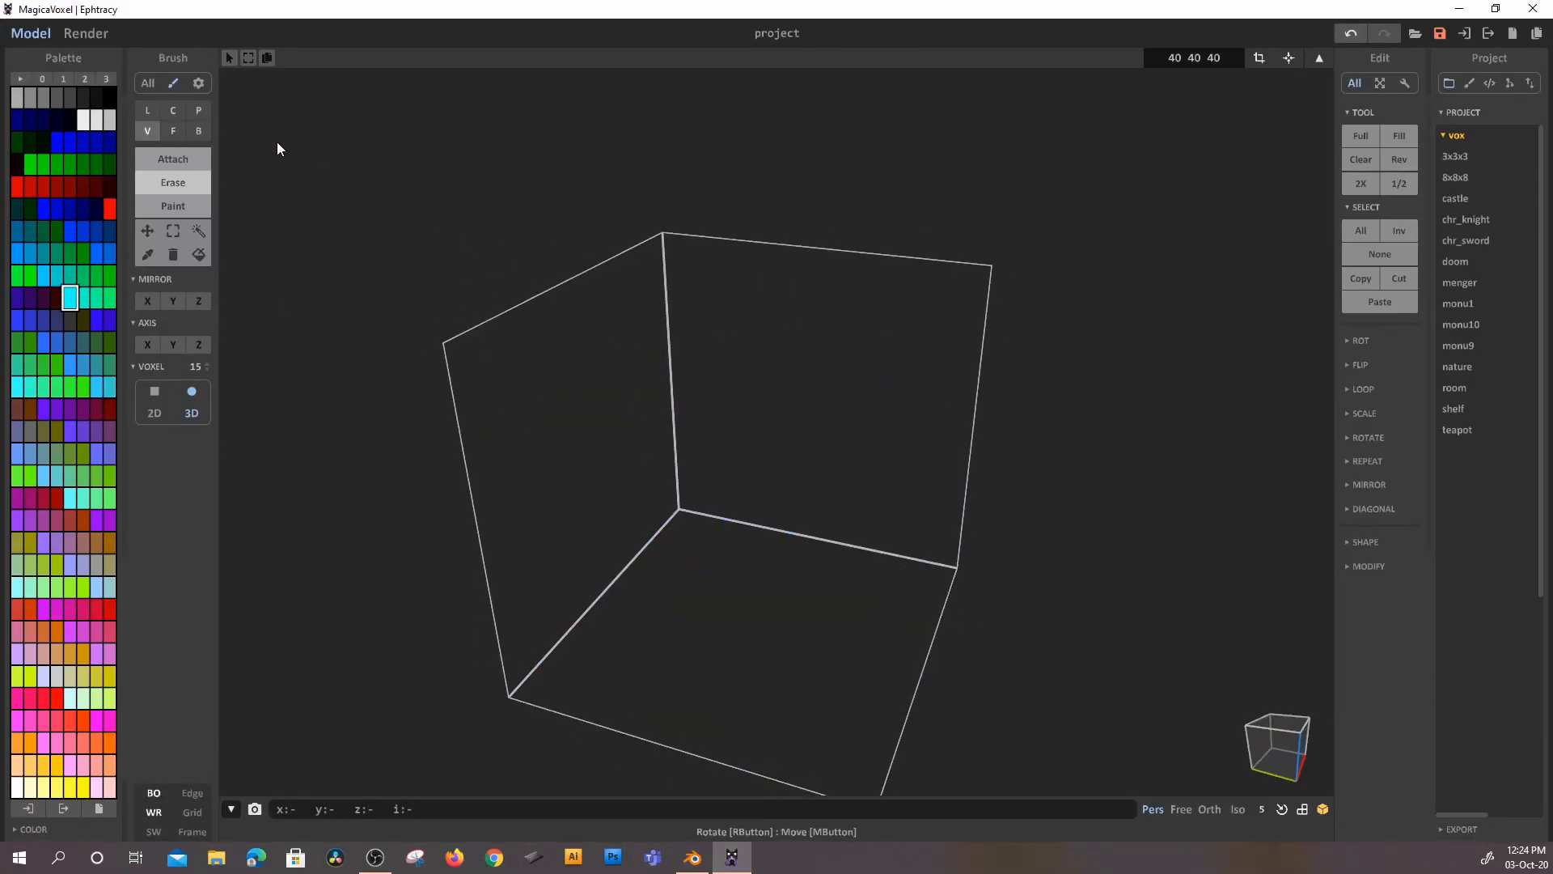
- Cover the floor and one side wall with a cyan layer using the Face brush in Attach mode
click(198, 111)
right_drag(791, 386, 287, 432)
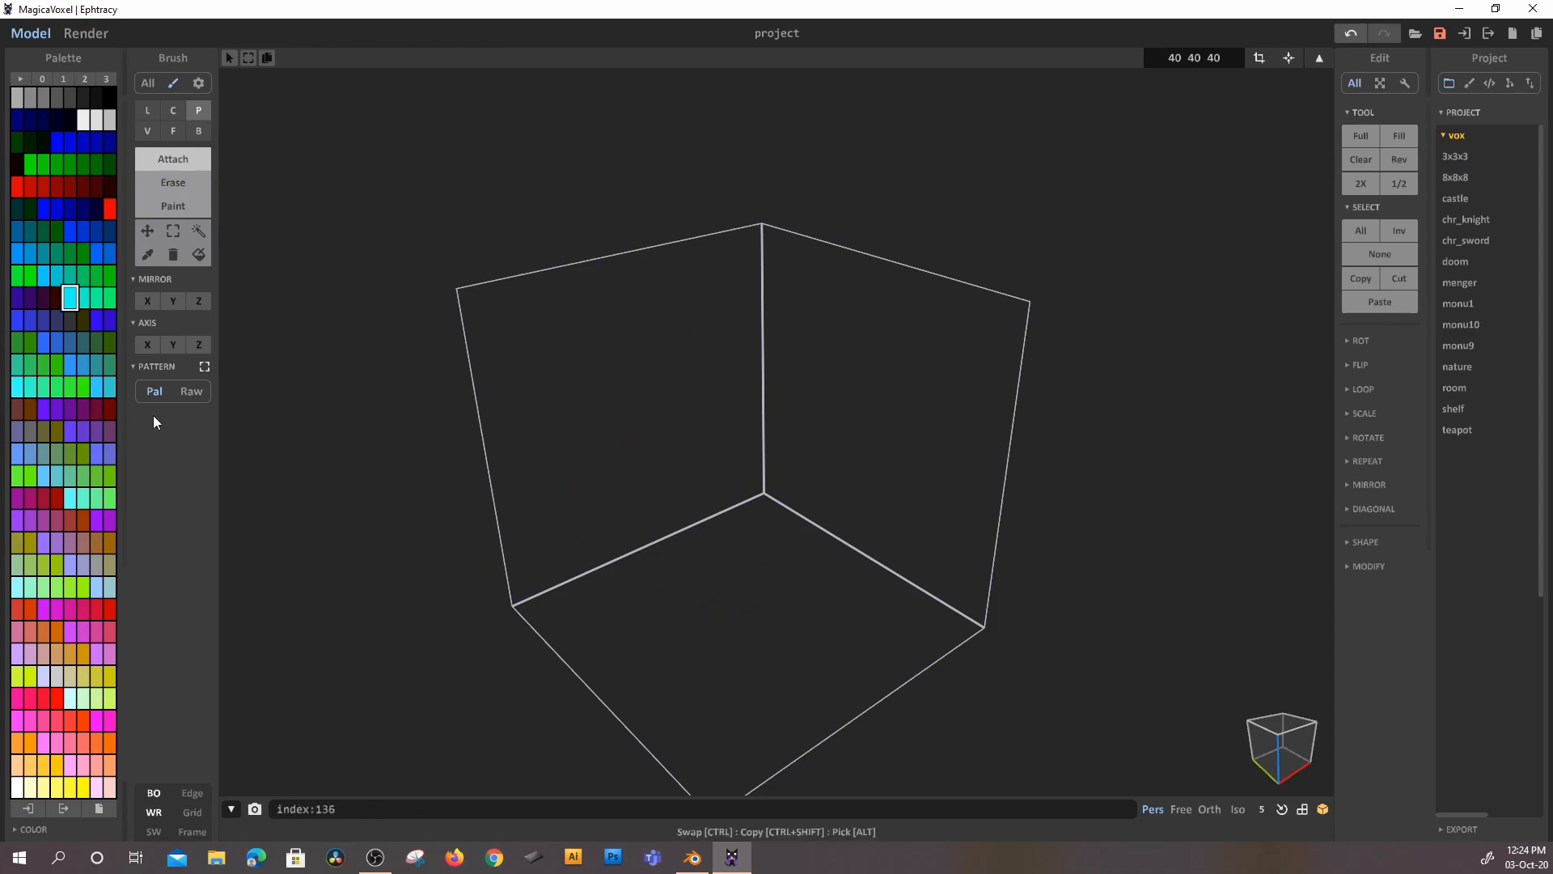
click(172, 131)
click(741, 491)
click(739, 576)
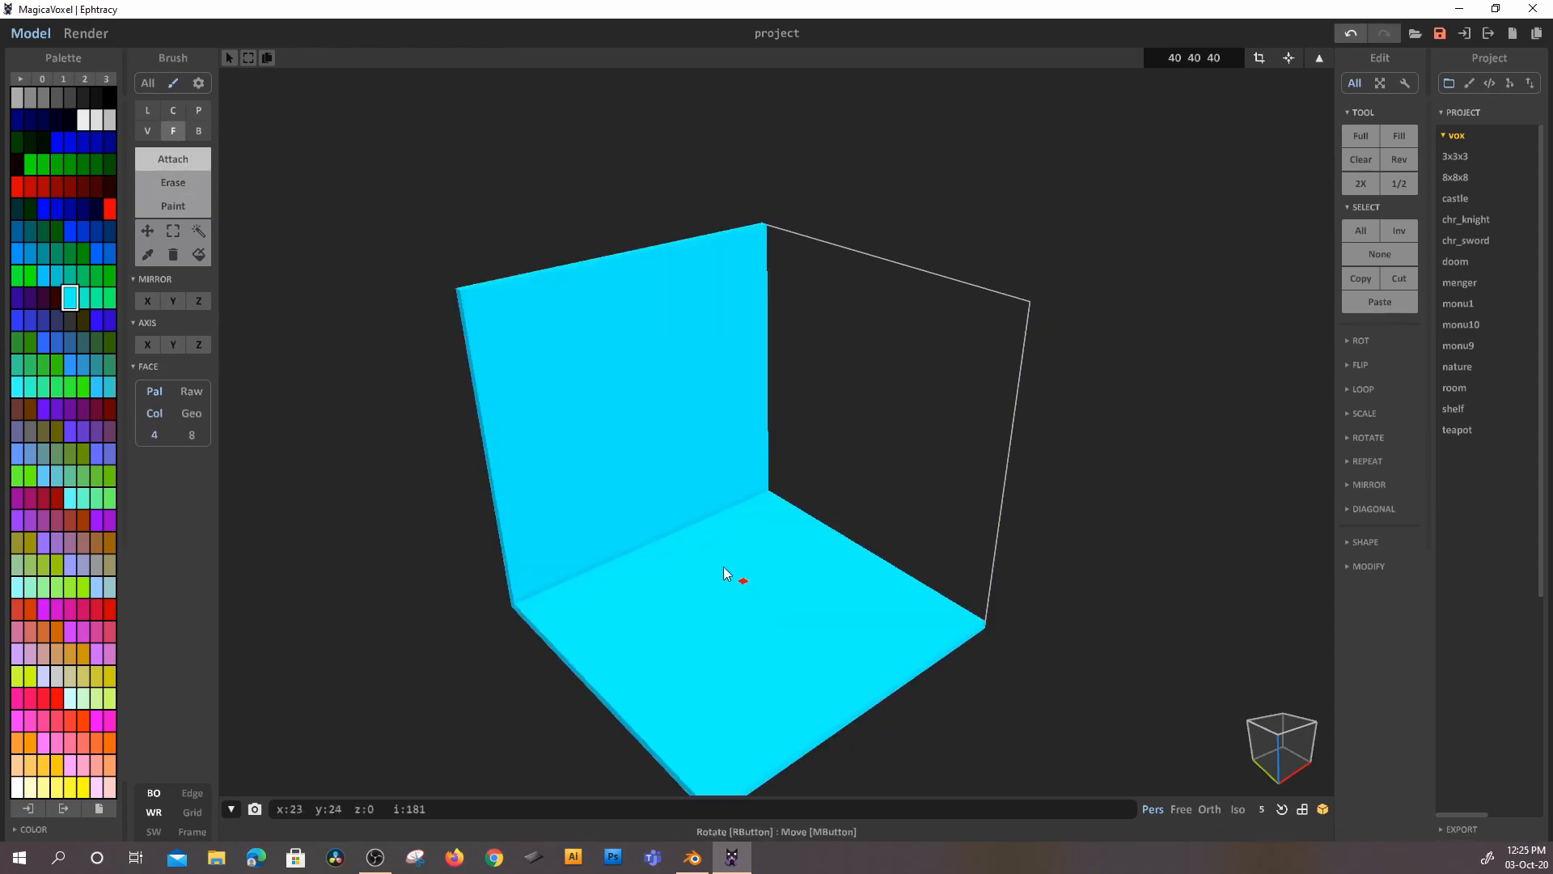
- Pick a violet palette colour and clear the cyan floor and wall voxels
click(198, 110)
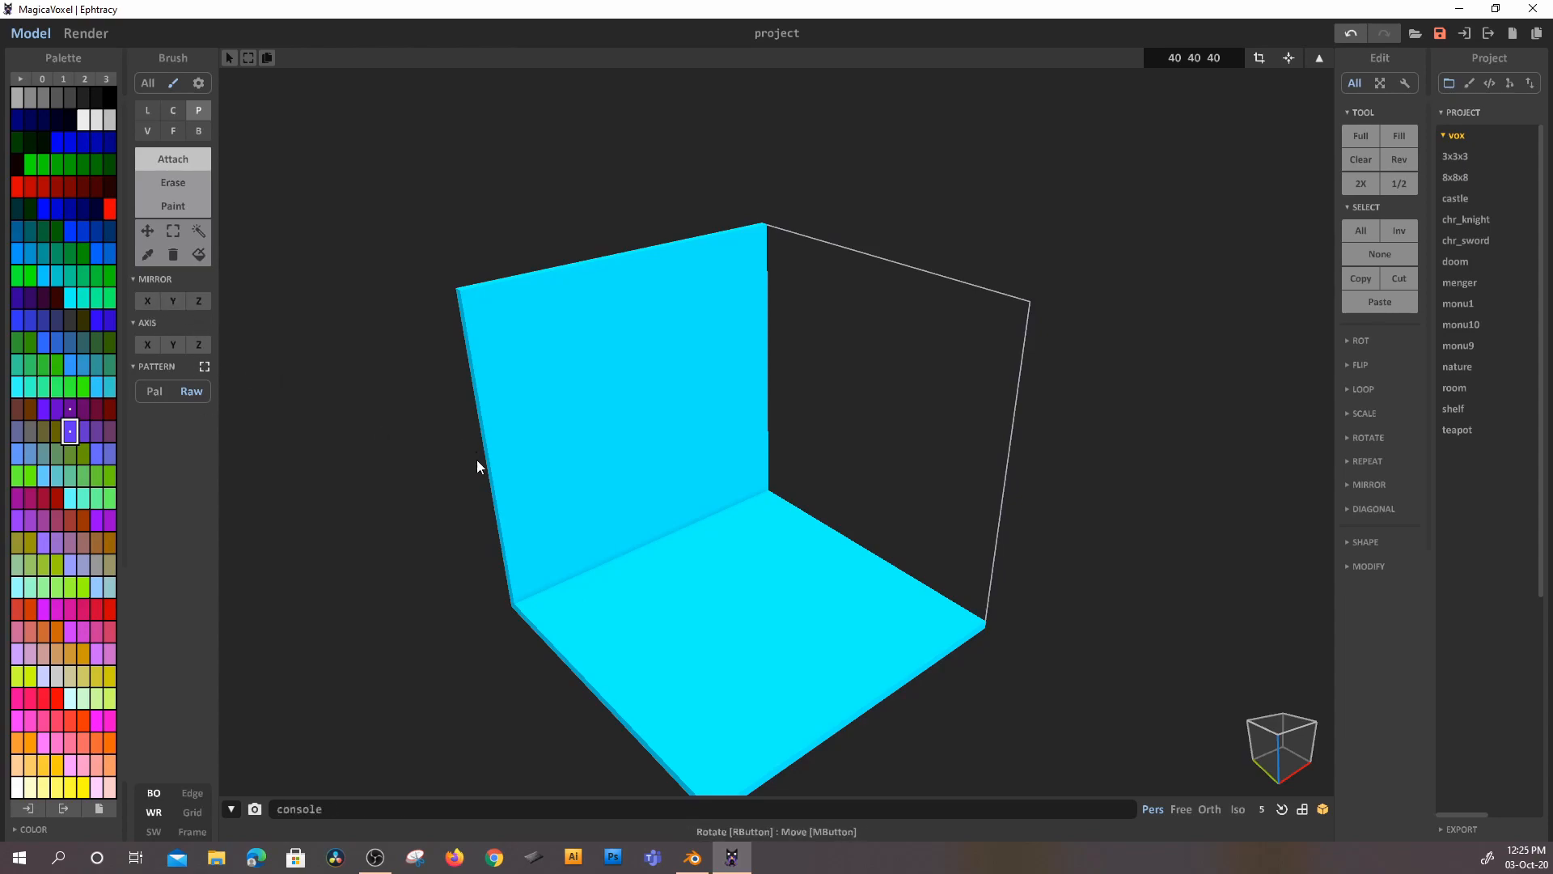
key(Delete)
- Activate the Box brush in Attach mode and enable mirroring along the X axis
click(173, 131)
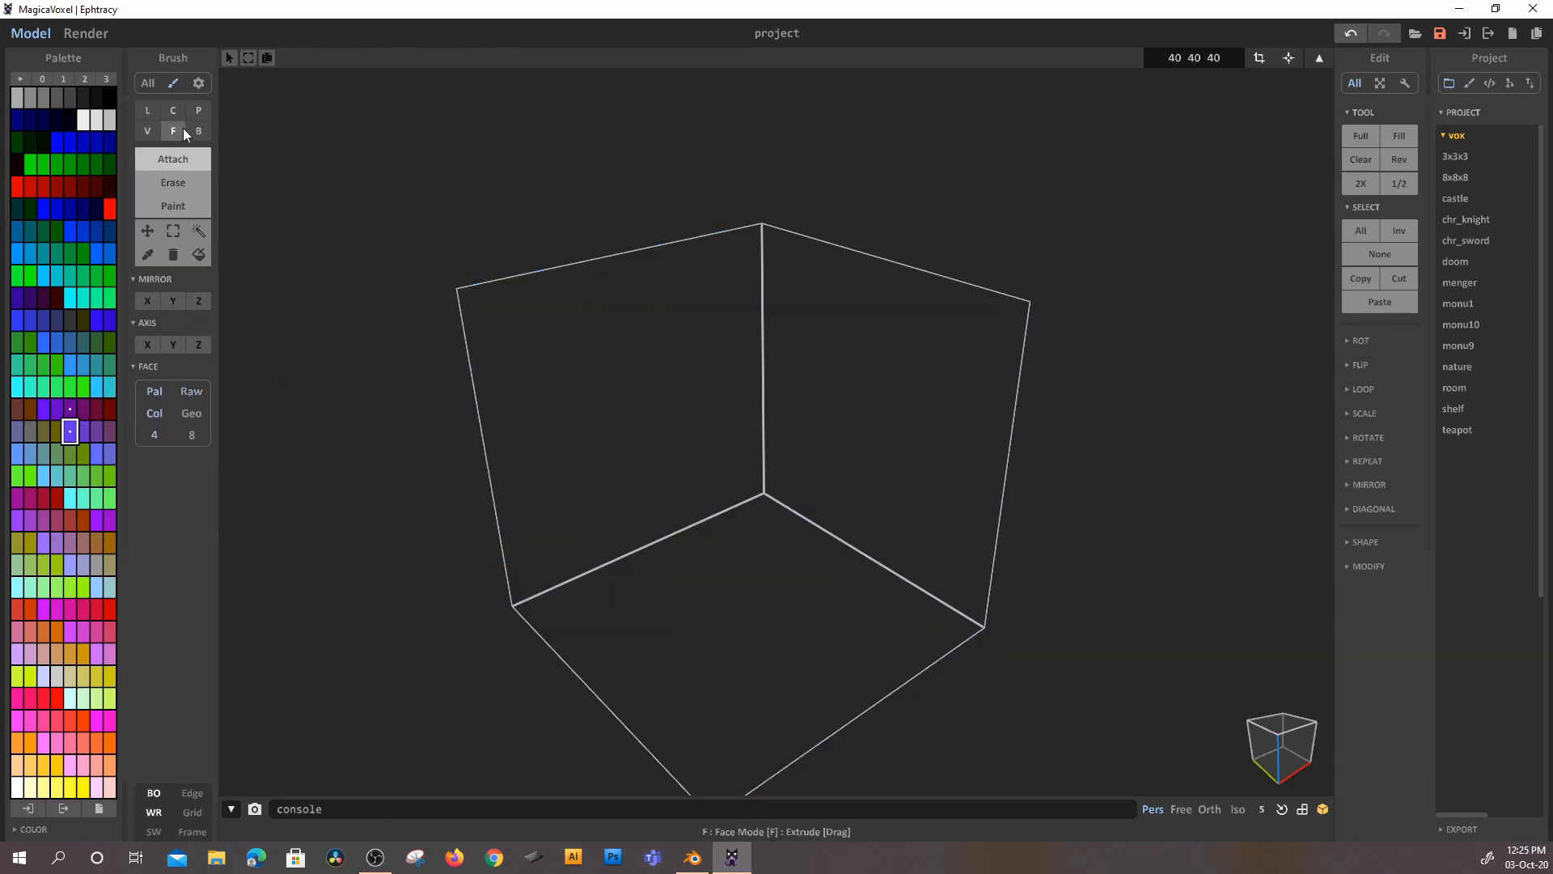
right_drag(350, 389, 306, 265)
click(200, 130)
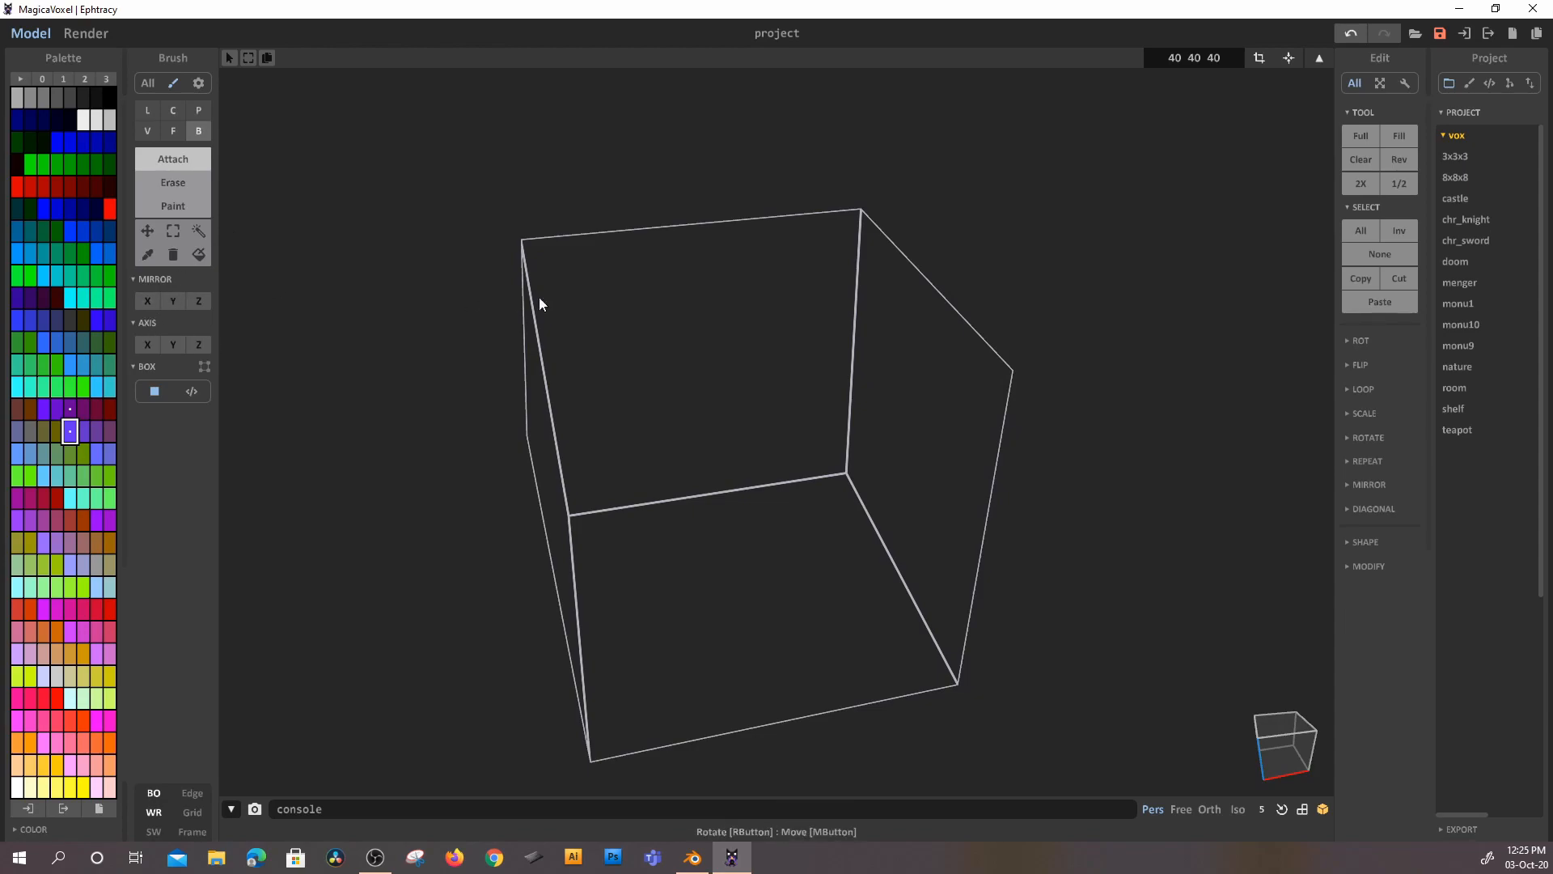
right_drag(585, 313, 437, 317)
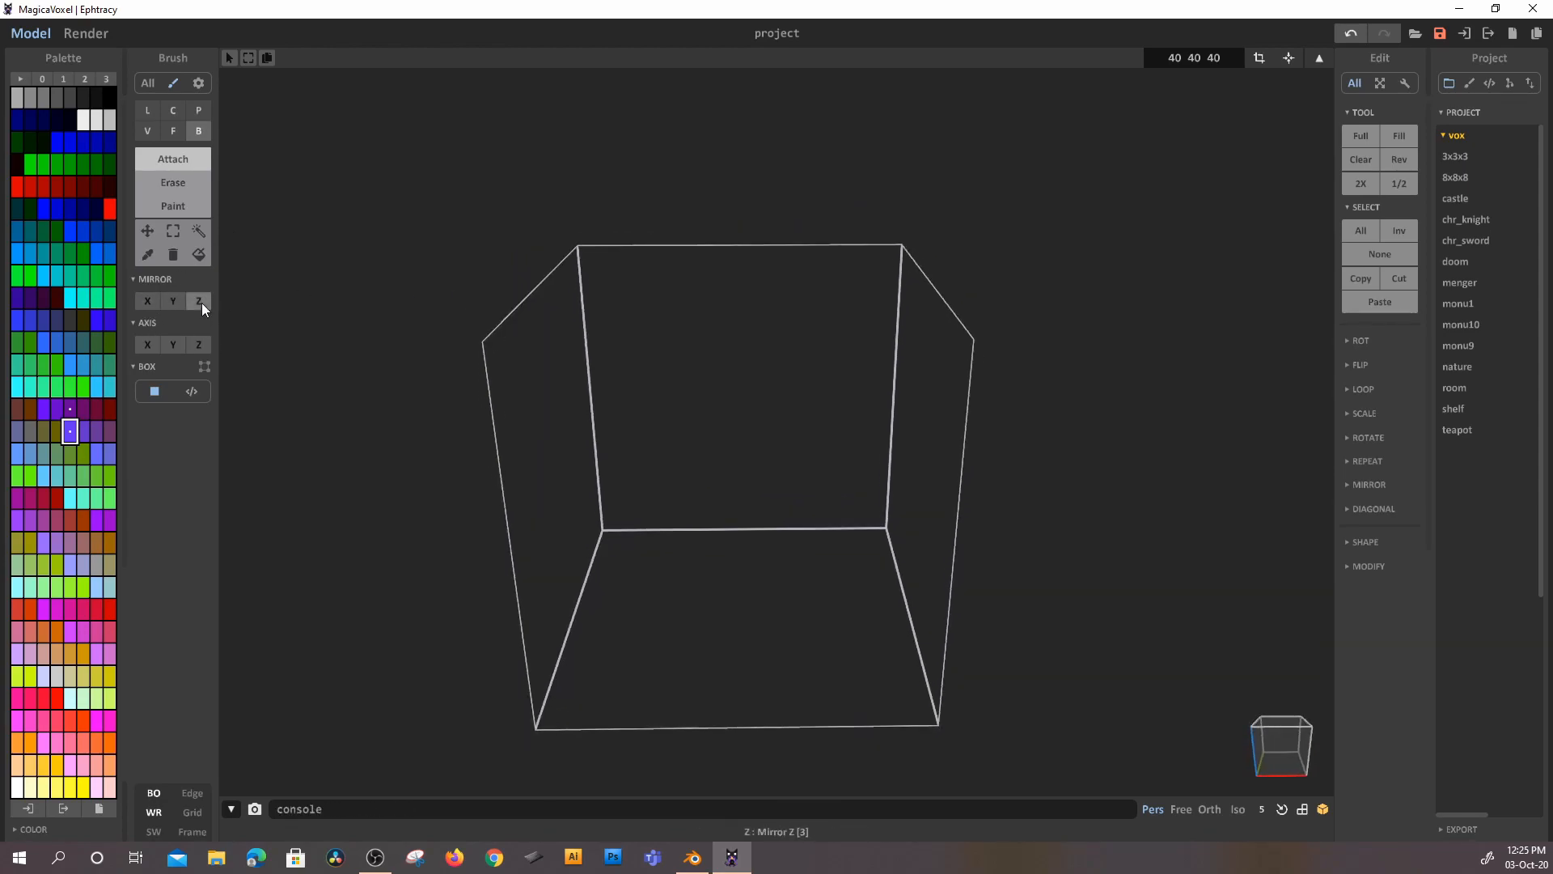
click(148, 301)
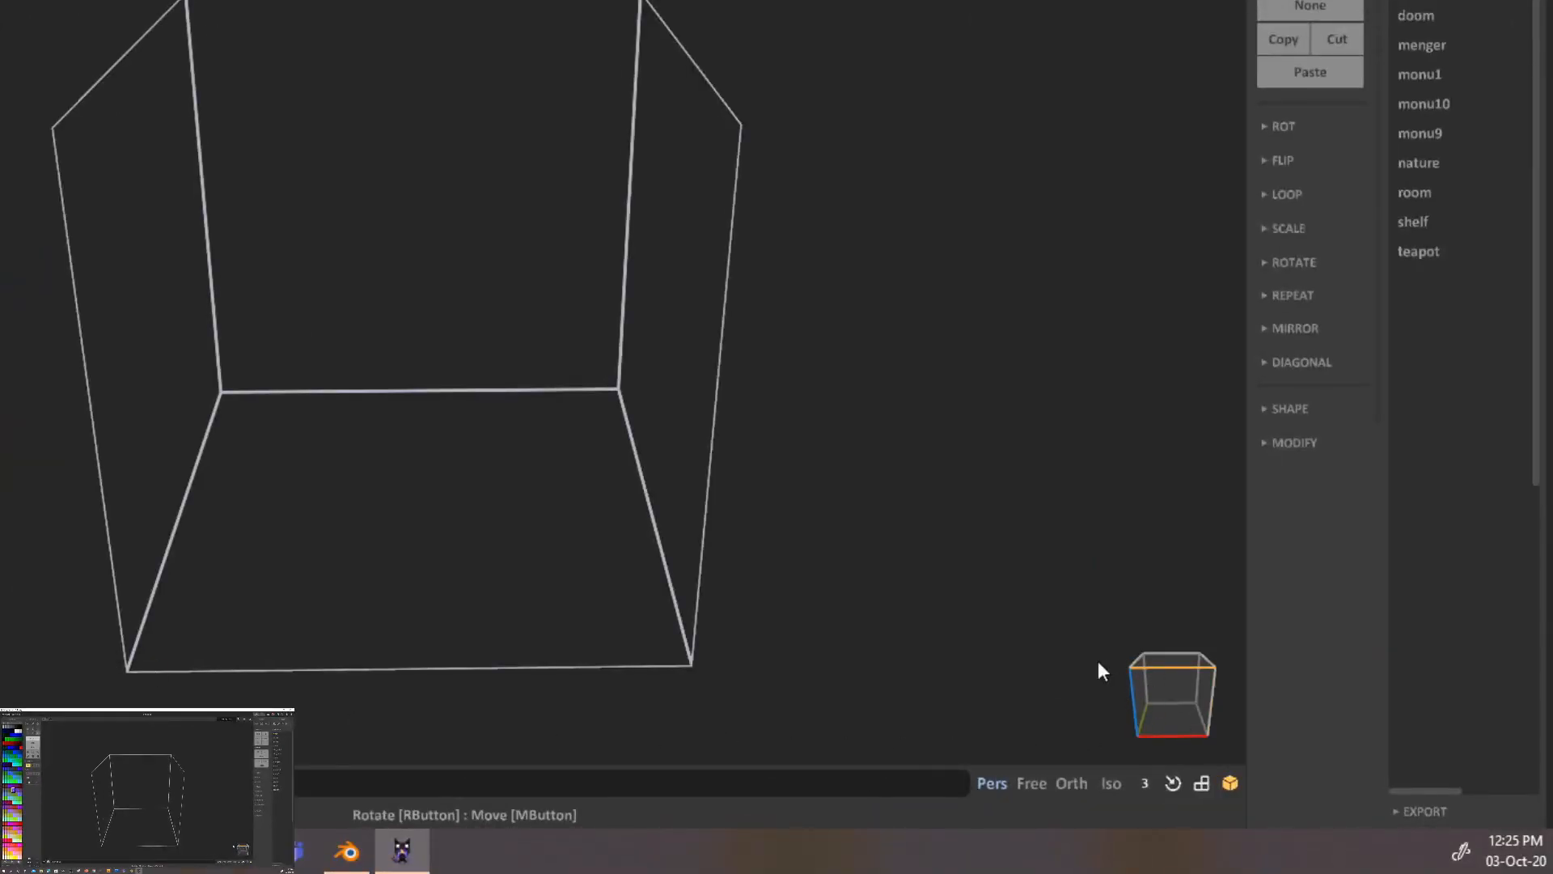
right_drag(974, 659, 1163, 683)
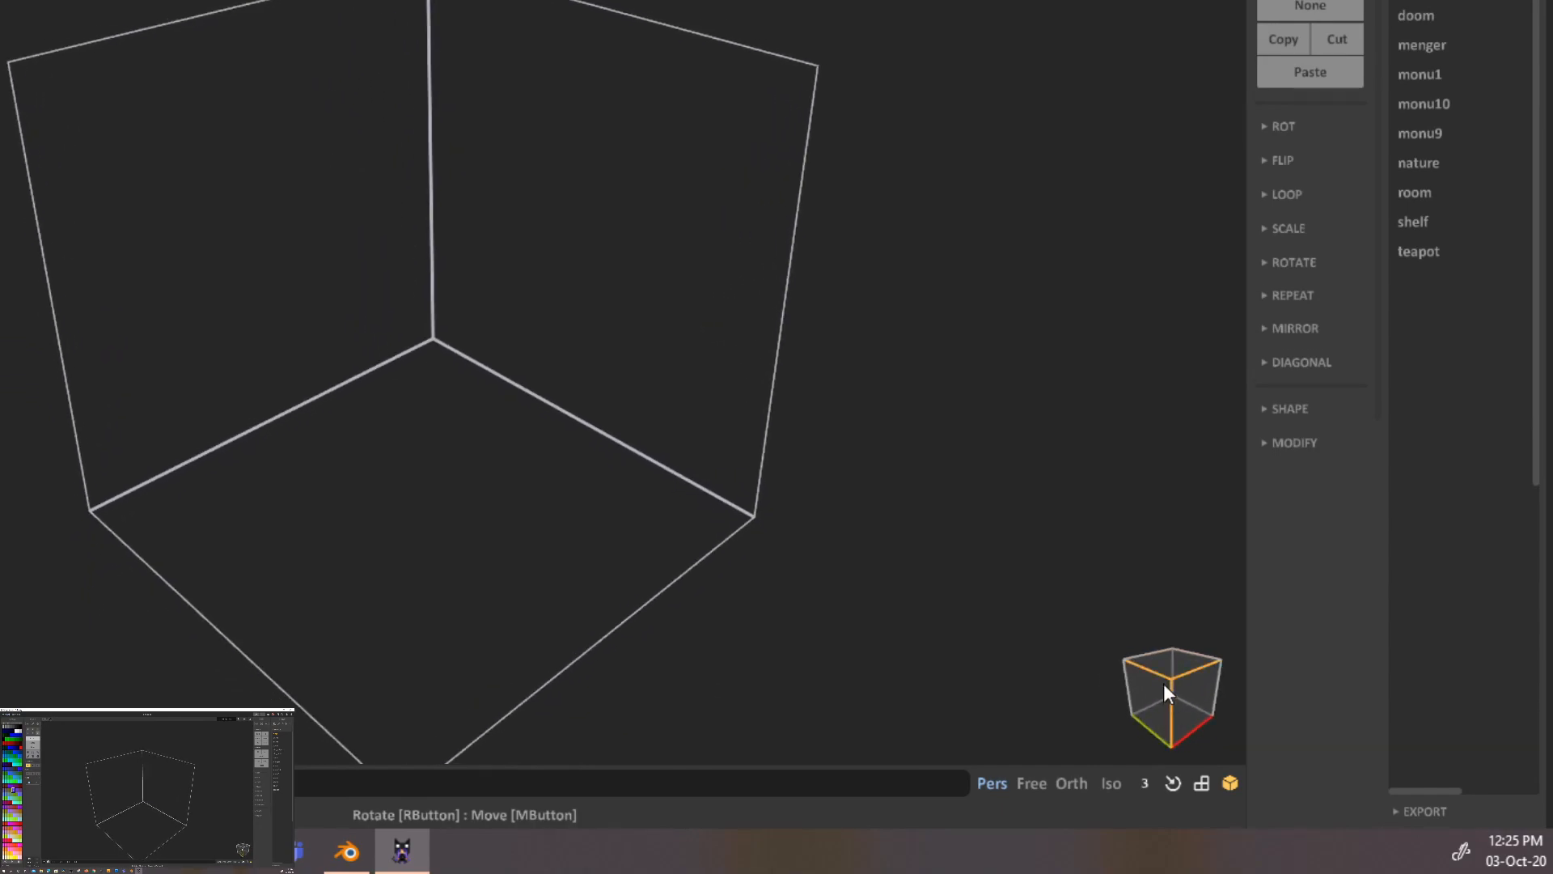
right_drag(503, 546, 233, 215)
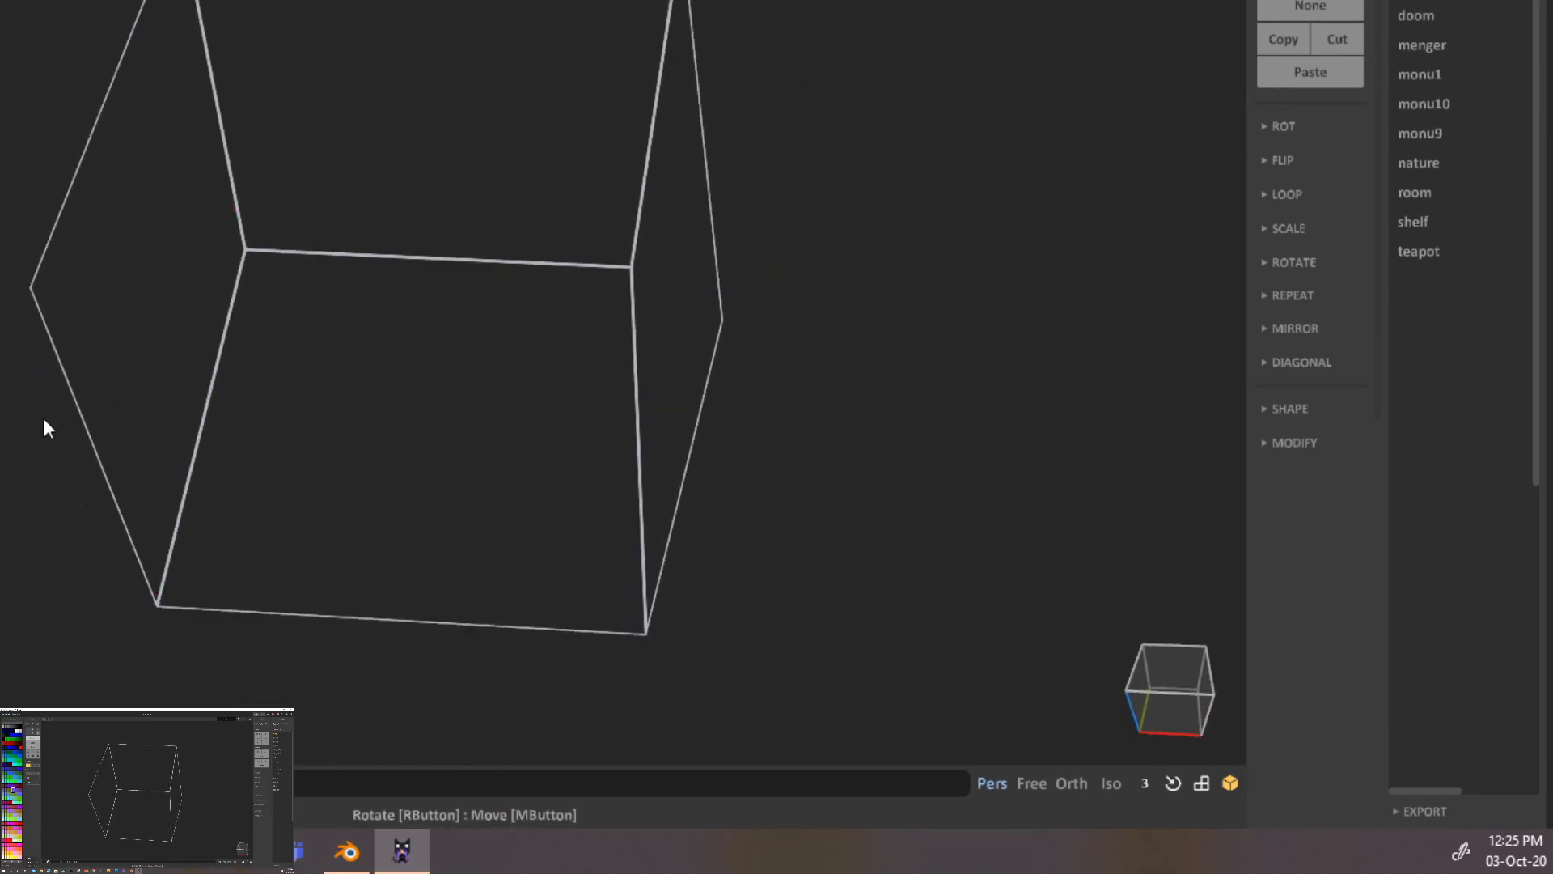
right_drag(203, 399, 129, 534)
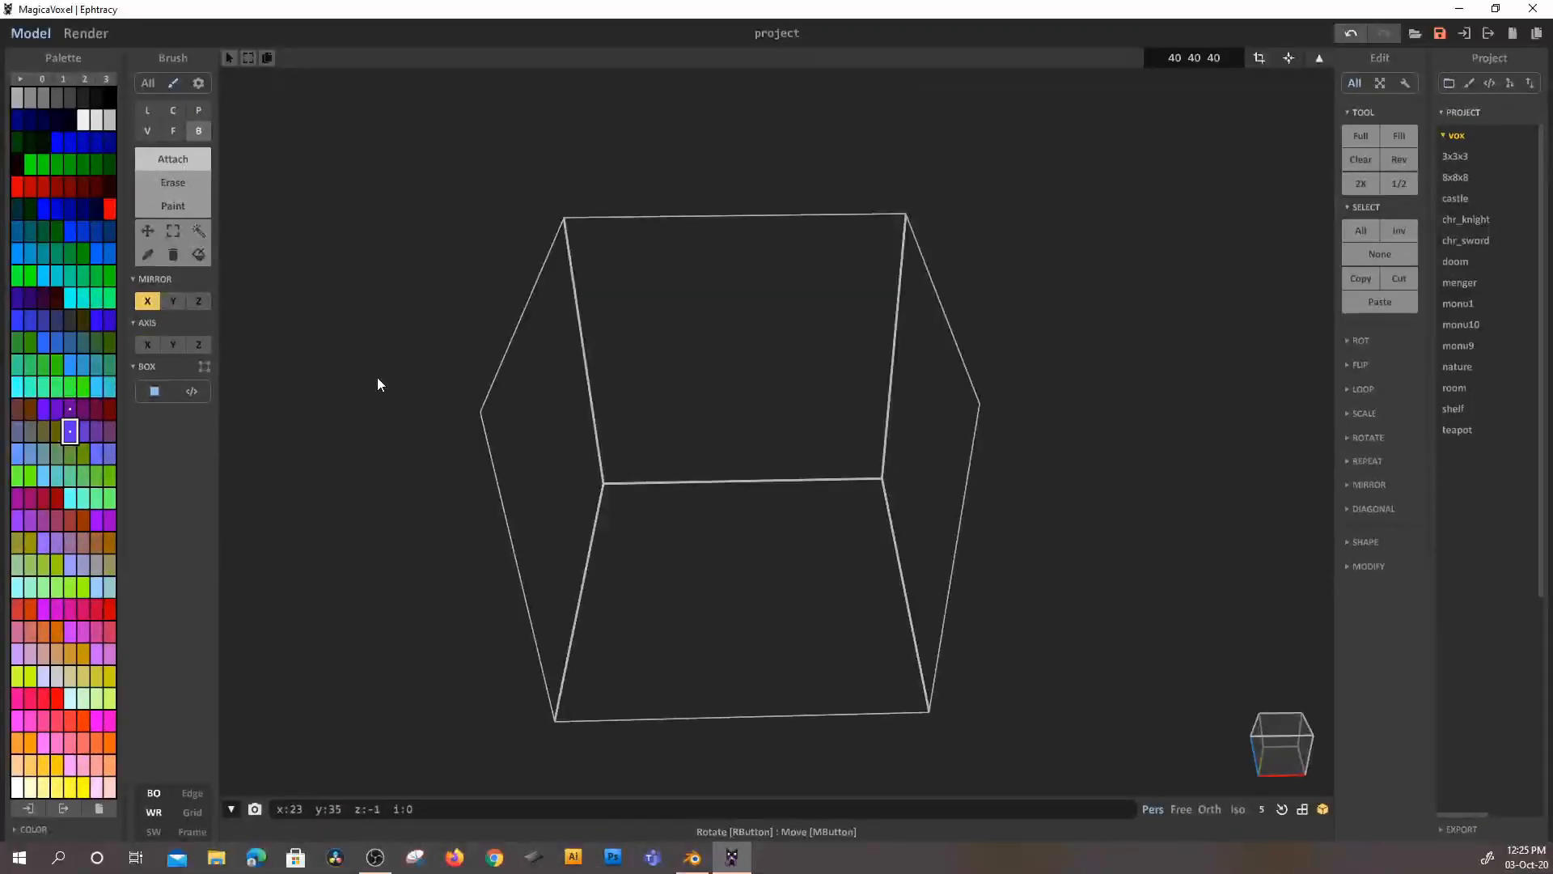
- Try raising the whole model along the Z axis in world editing mode, ending back in voxel editing
key(Tab)
scroll(850, 386, down, 2)
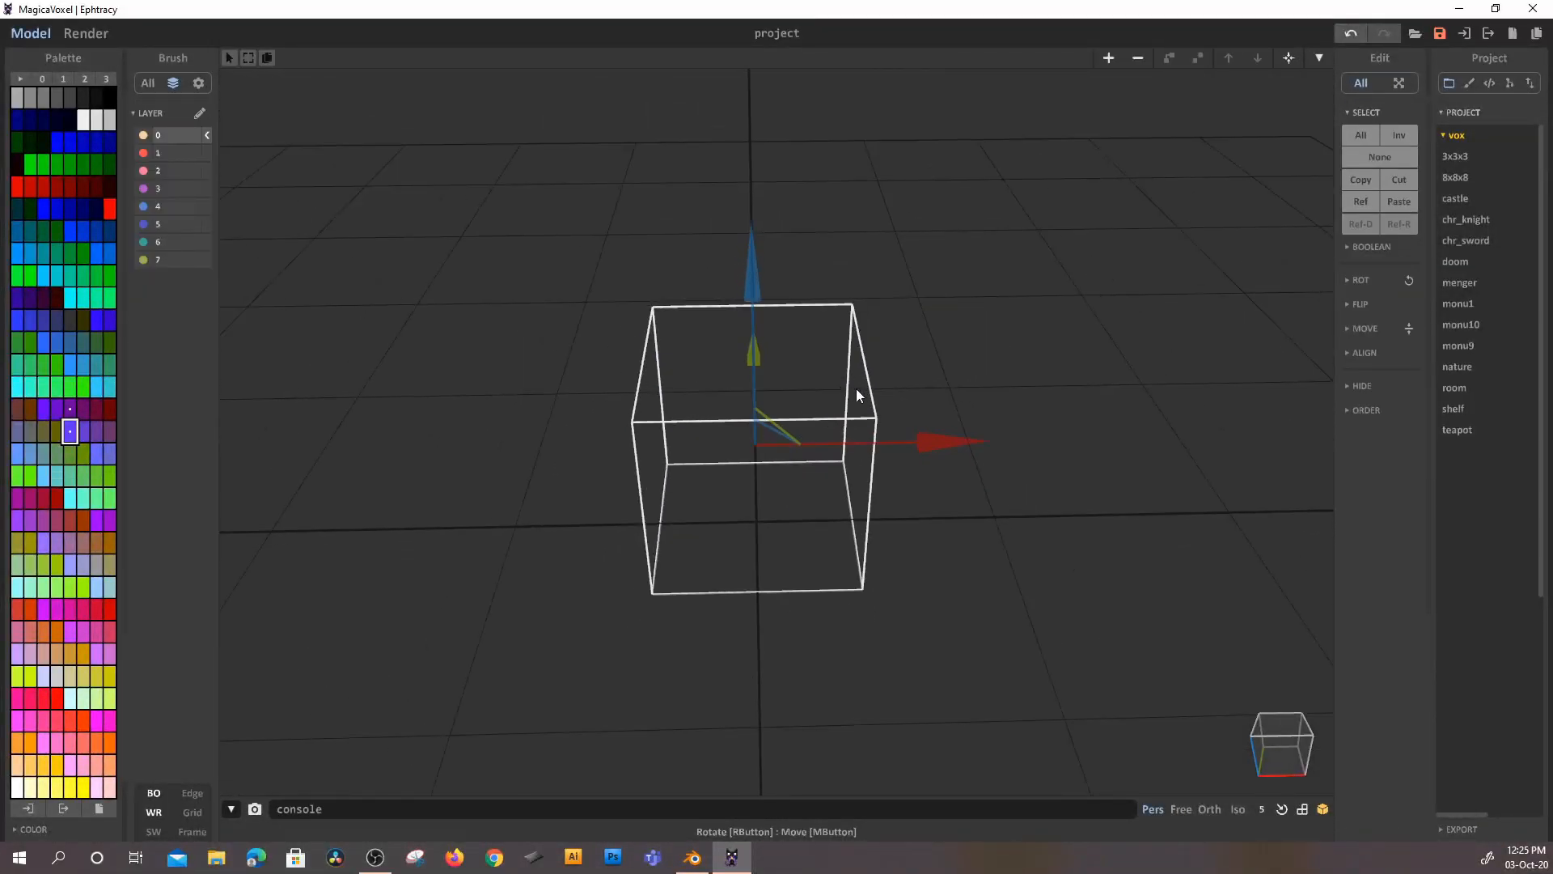
drag(749, 278, 773, 58)
right_drag(741, 161, 877, 257)
drag(759, 162, 753, 101)
right_drag(985, 347, 876, 522)
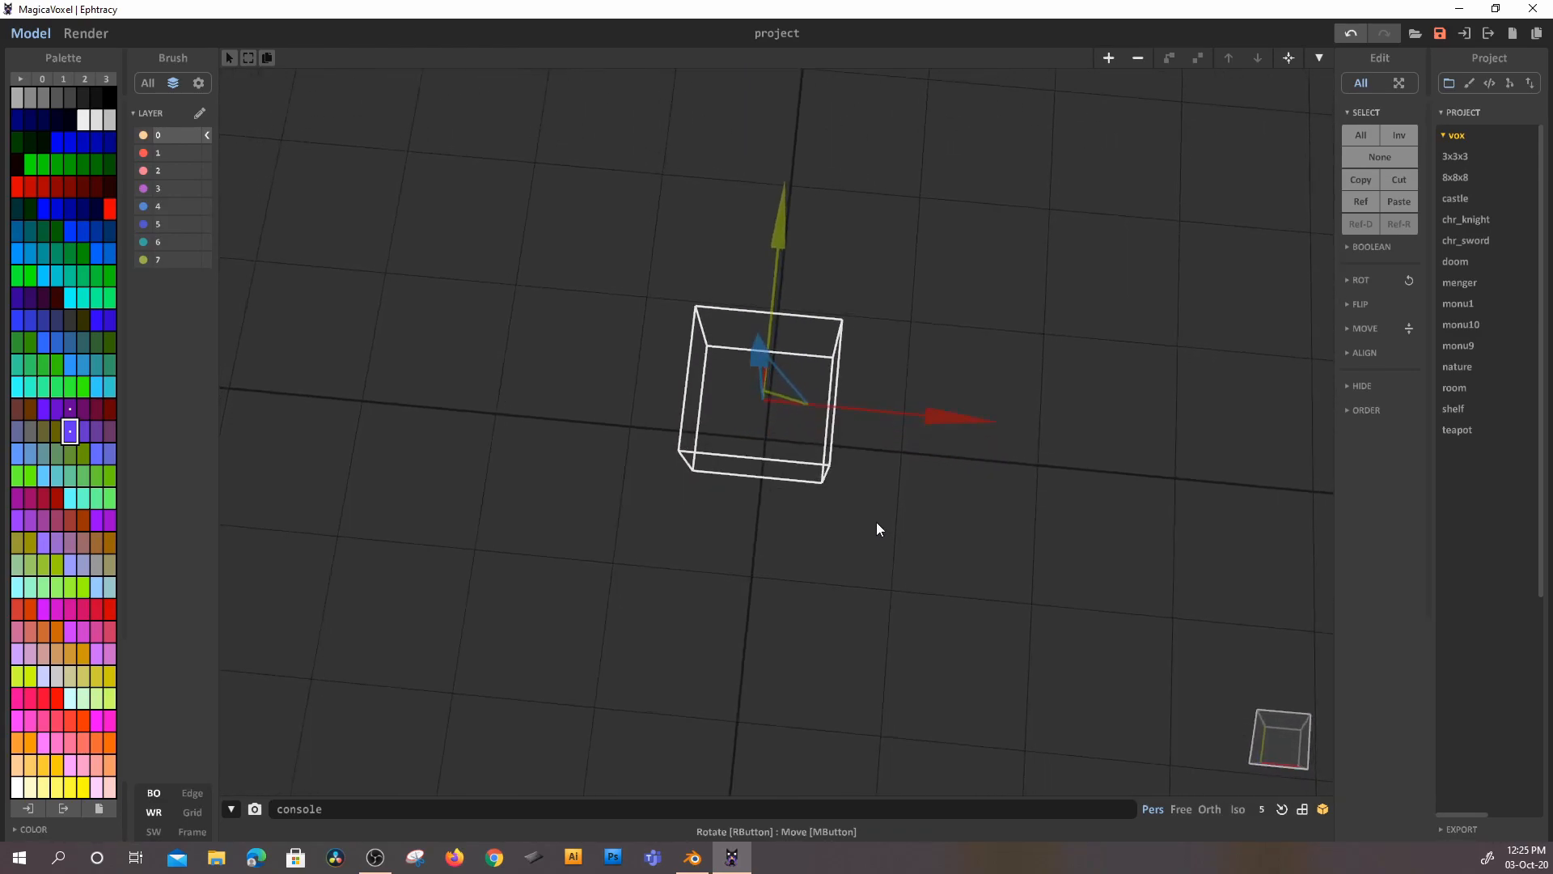
key(ctrl+z)
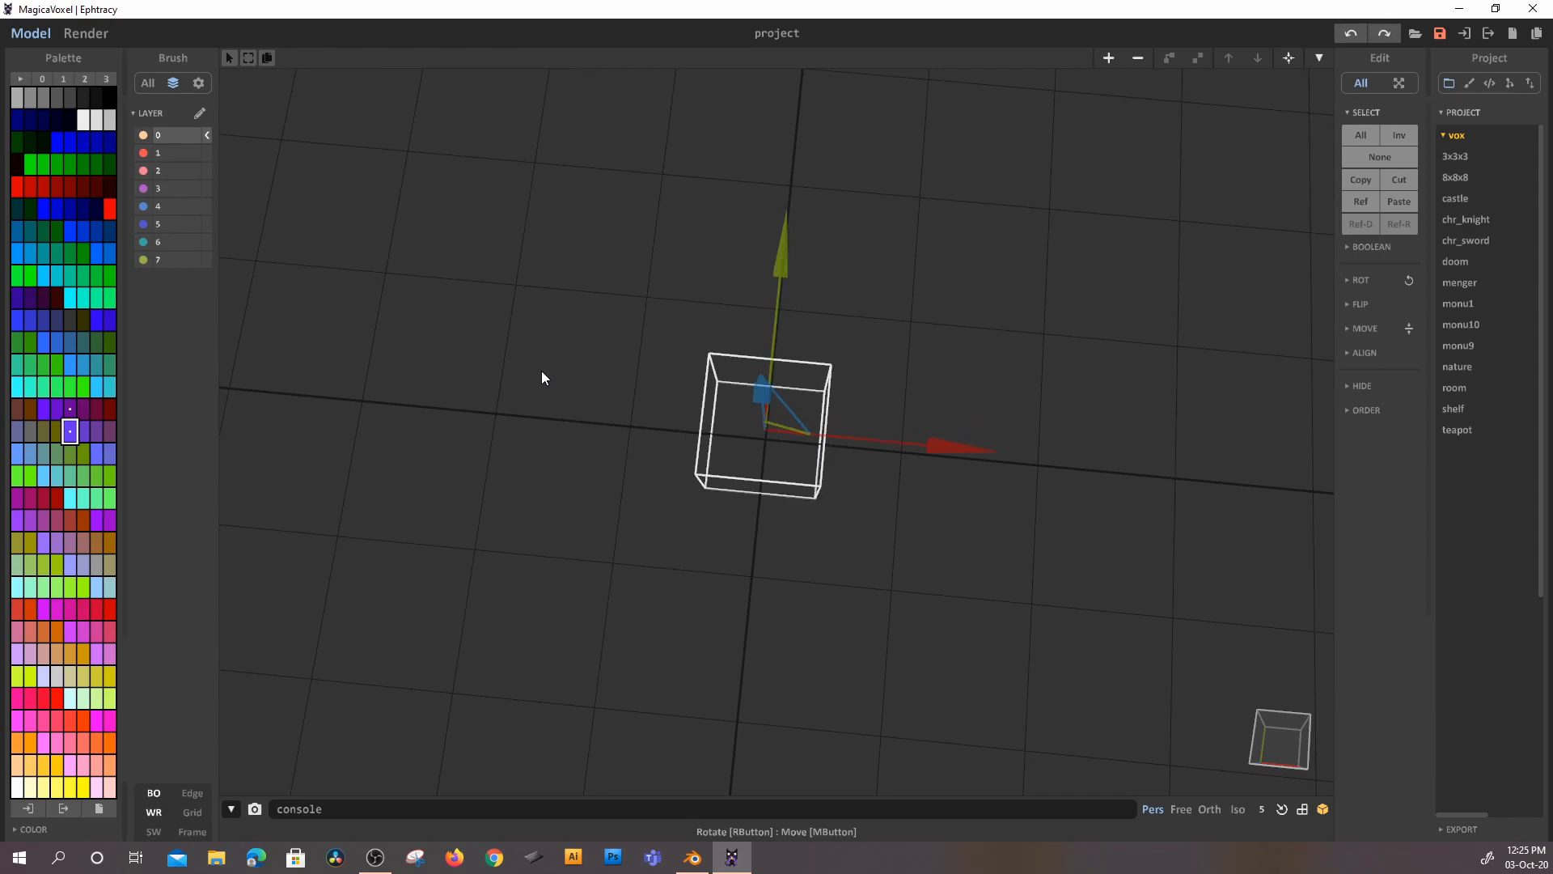
key(Tab)
- Add a violet floor slab and a mirrored pair of violet upright panels with the Box brush
scroll(789, 361, up, 5)
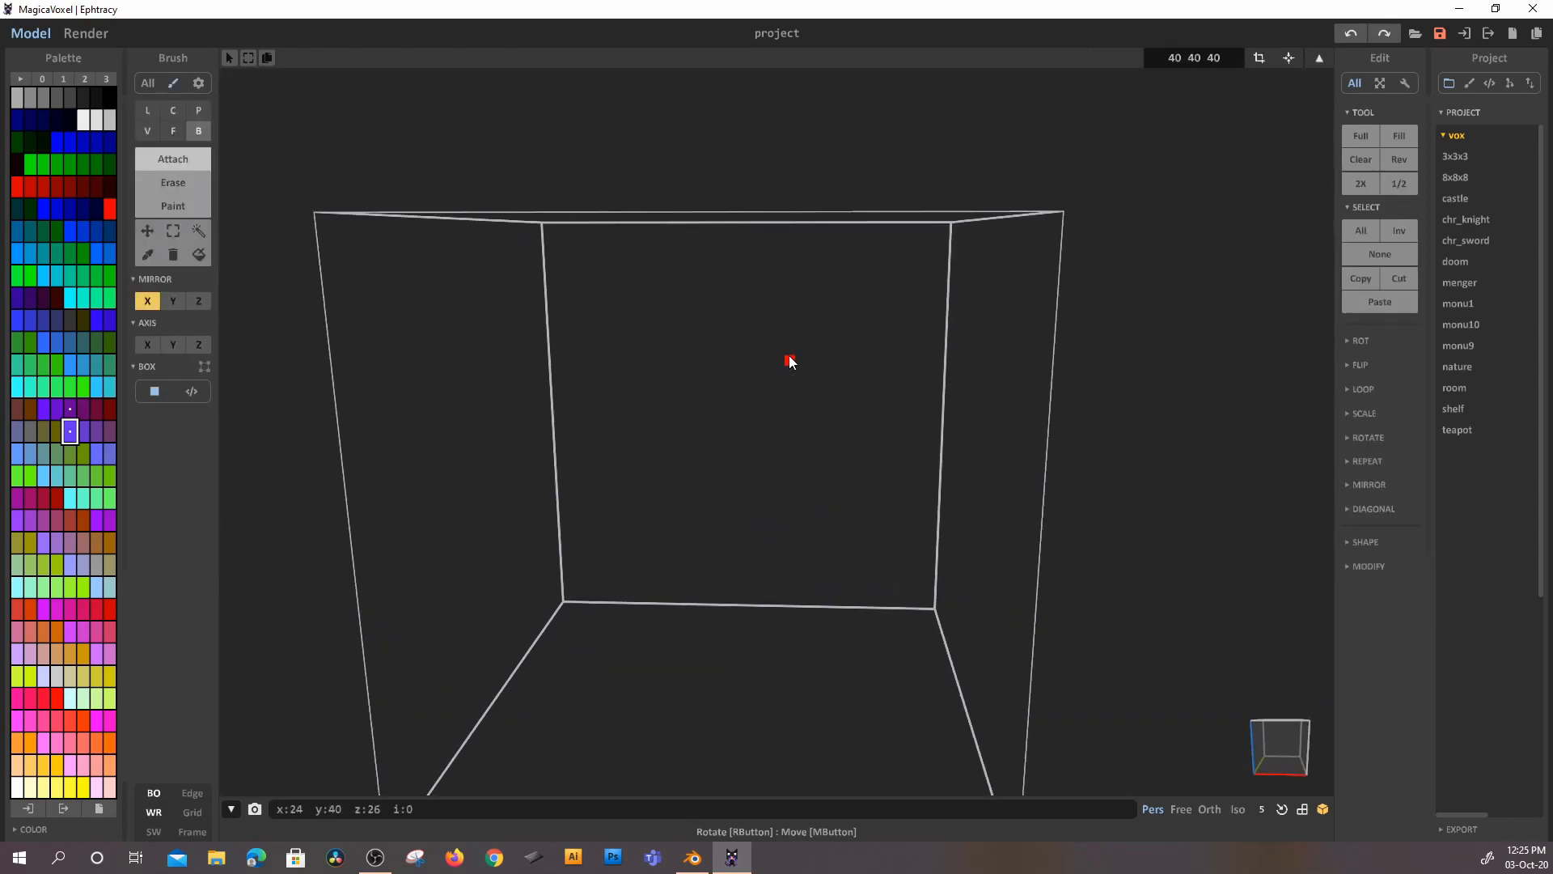
right_drag(706, 220, 603, 279)
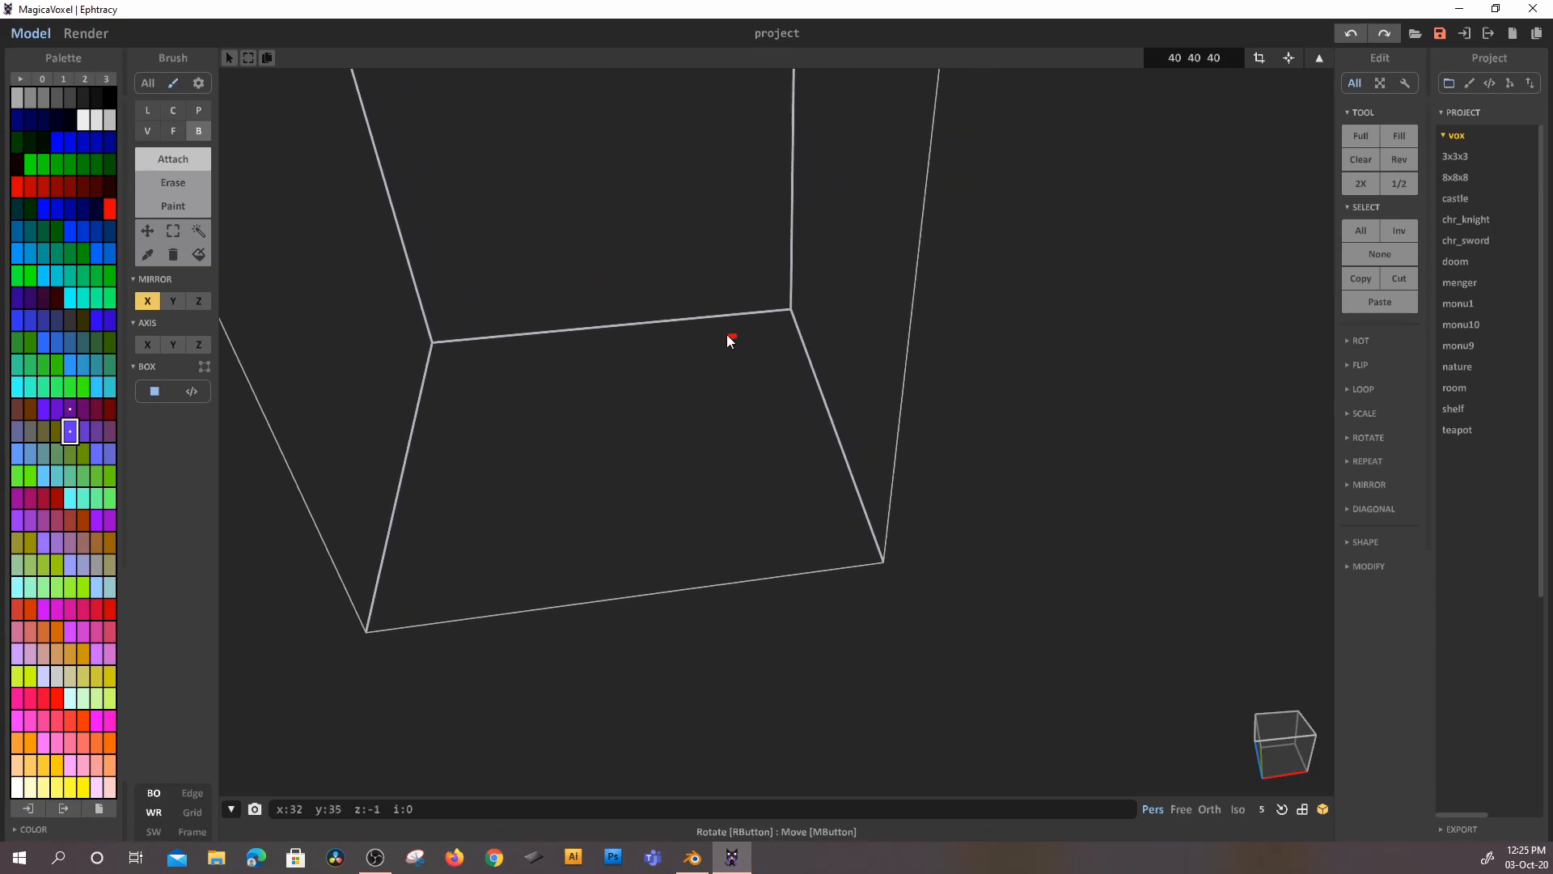
mouse_move(624, 333)
mouse_down()
mouse_move(704, 451)
mouse_move(825, 493)
mouse_move(762, 495)
mouse_up()
drag(827, 337, 904, 424)
- Add mirrored magenta-purple blocks with smaller protruding boxes above the violet side panels using the Box brush
right_drag(905, 424, 516, 344)
click(44, 519)
mouse_move(544, 273)
mouse_down()
mouse_move(653, 288)
mouse_move(702, 315)
mouse_up()
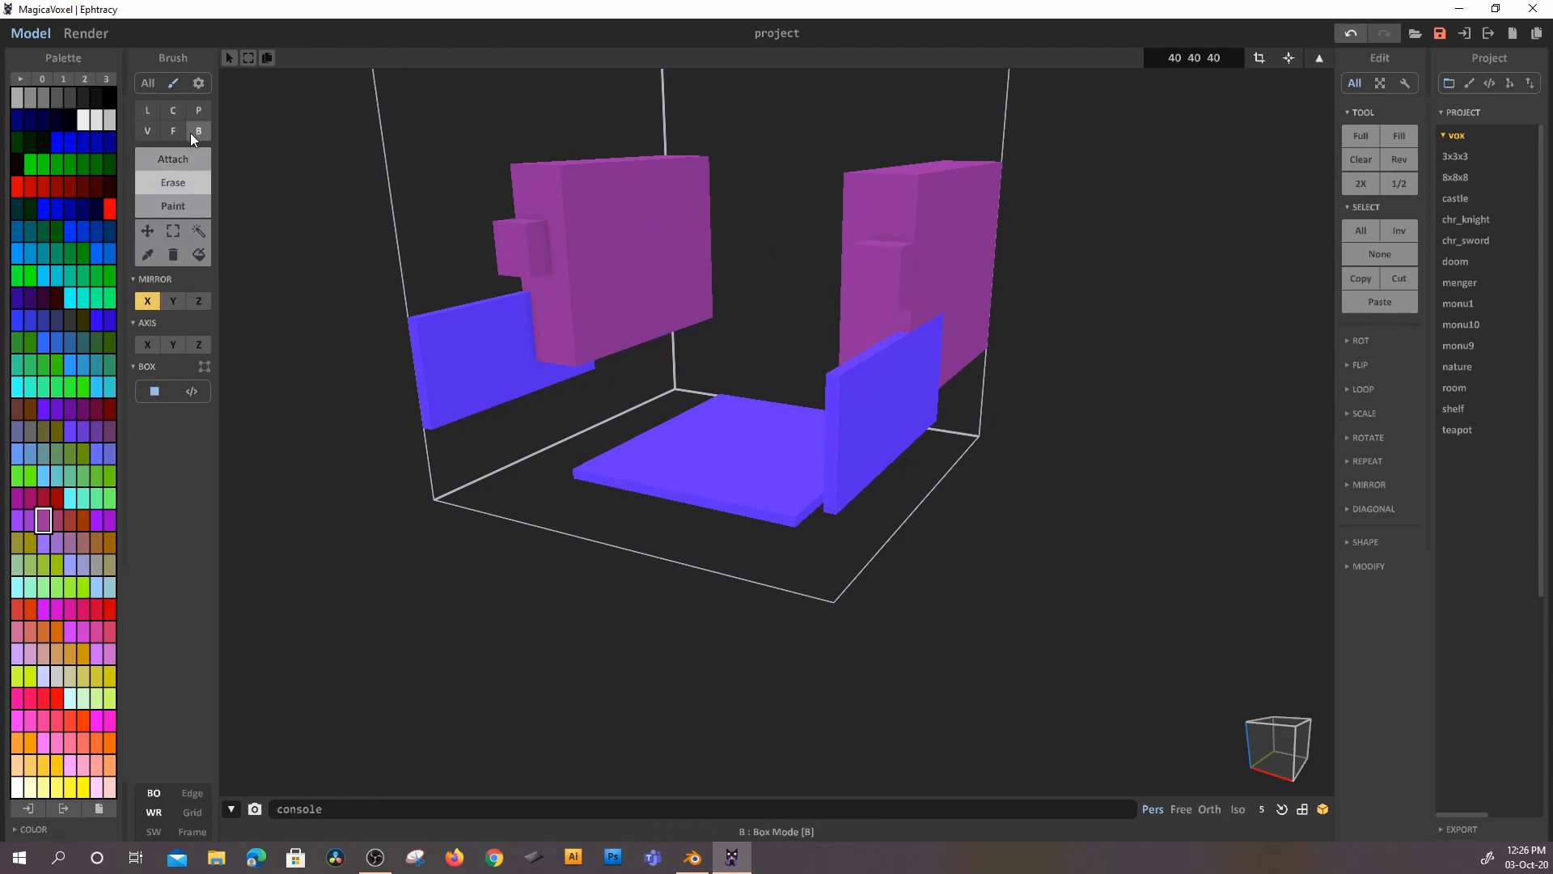
- Carve mirrored round holes through the purple blocks and violet side panels with the size 15 3D Voxel brush in Erase mode
click(148, 131)
mouse_move(535, 216)
mouse_down()
mouse_move(631, 254)
mouse_move(585, 249)
mouse_up()
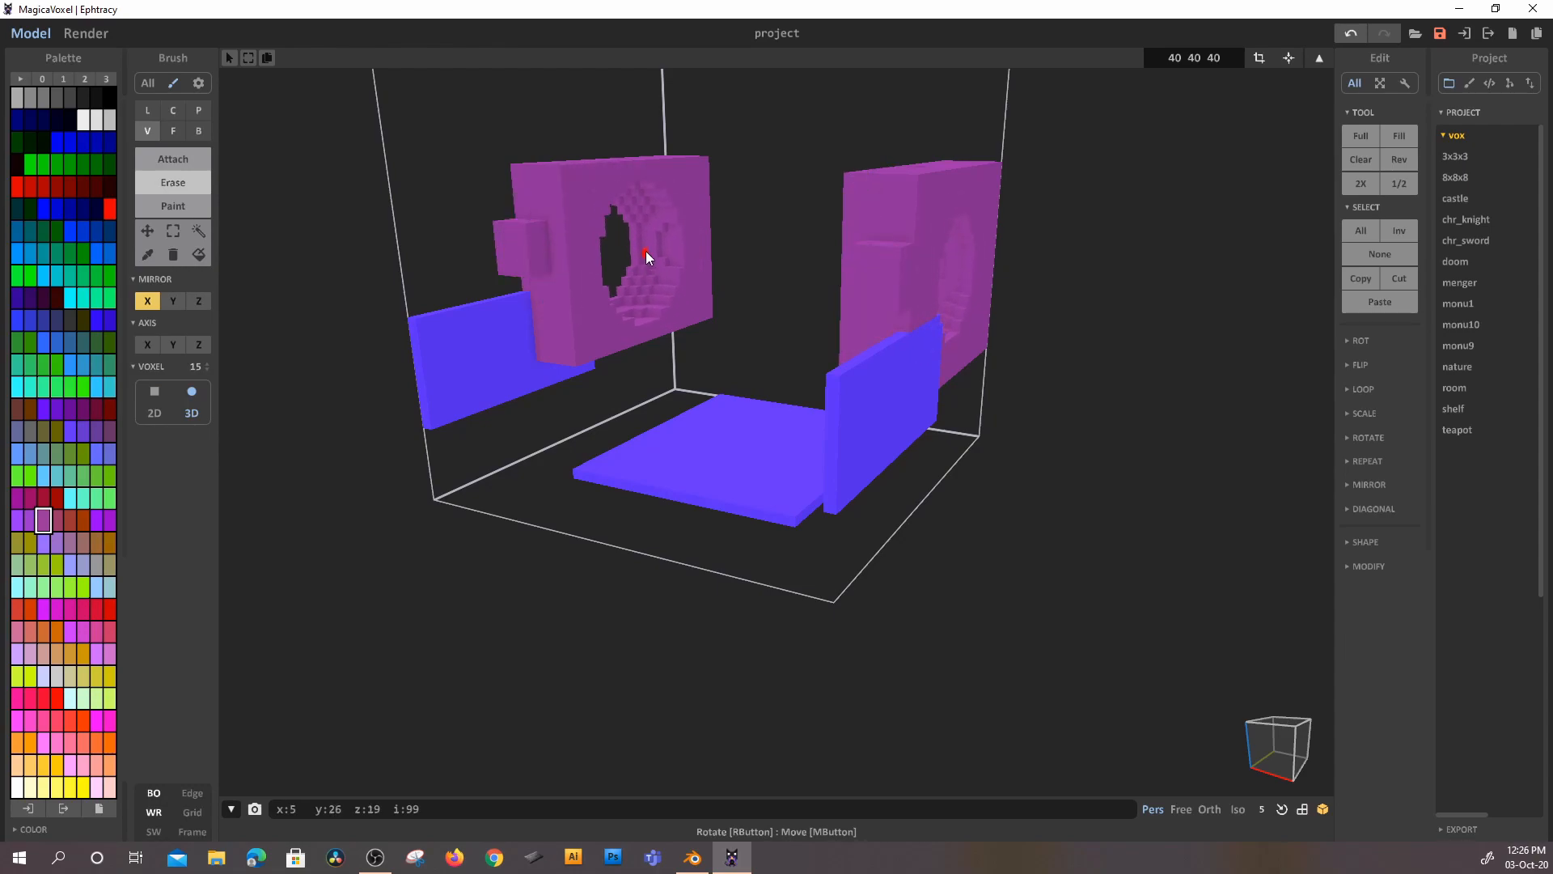
scroll(659, 252, up, 5)
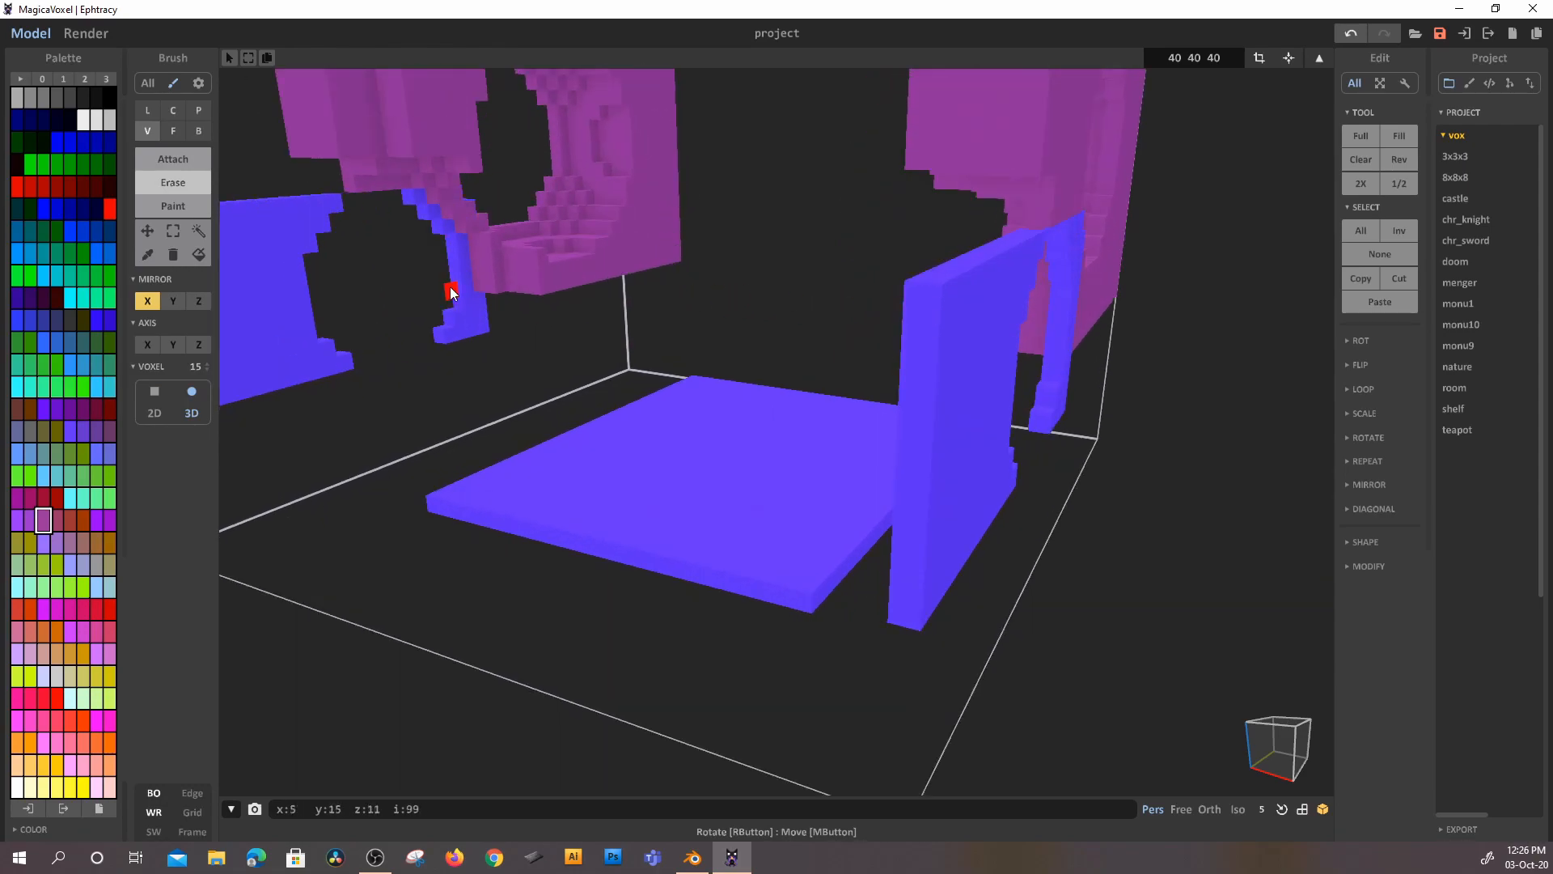
scroll(732, 312, up, 5)
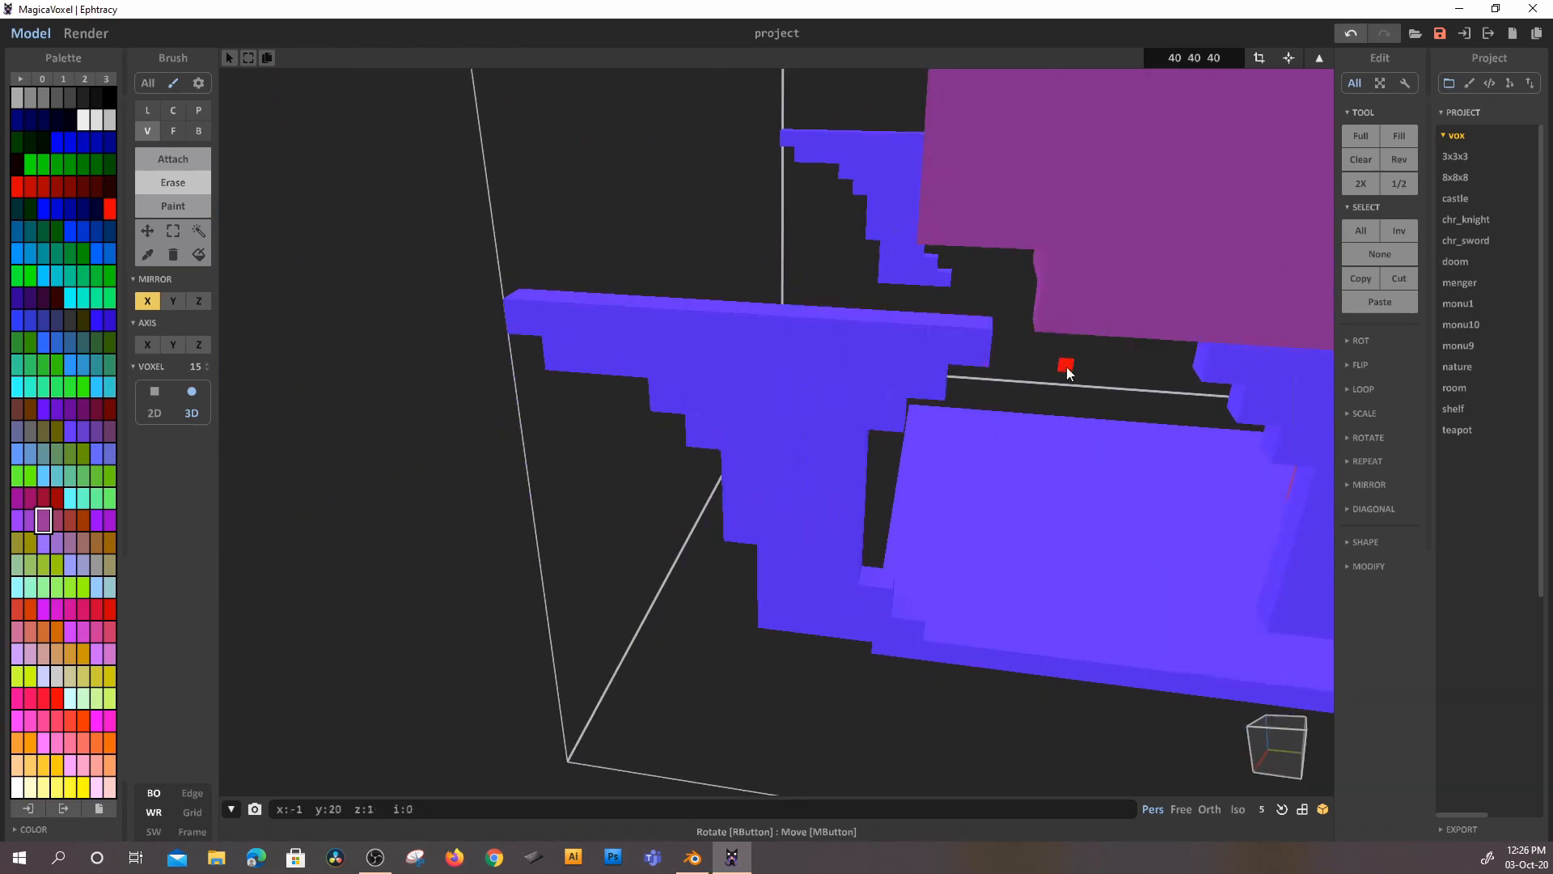
scroll(1066, 370, down, 8)
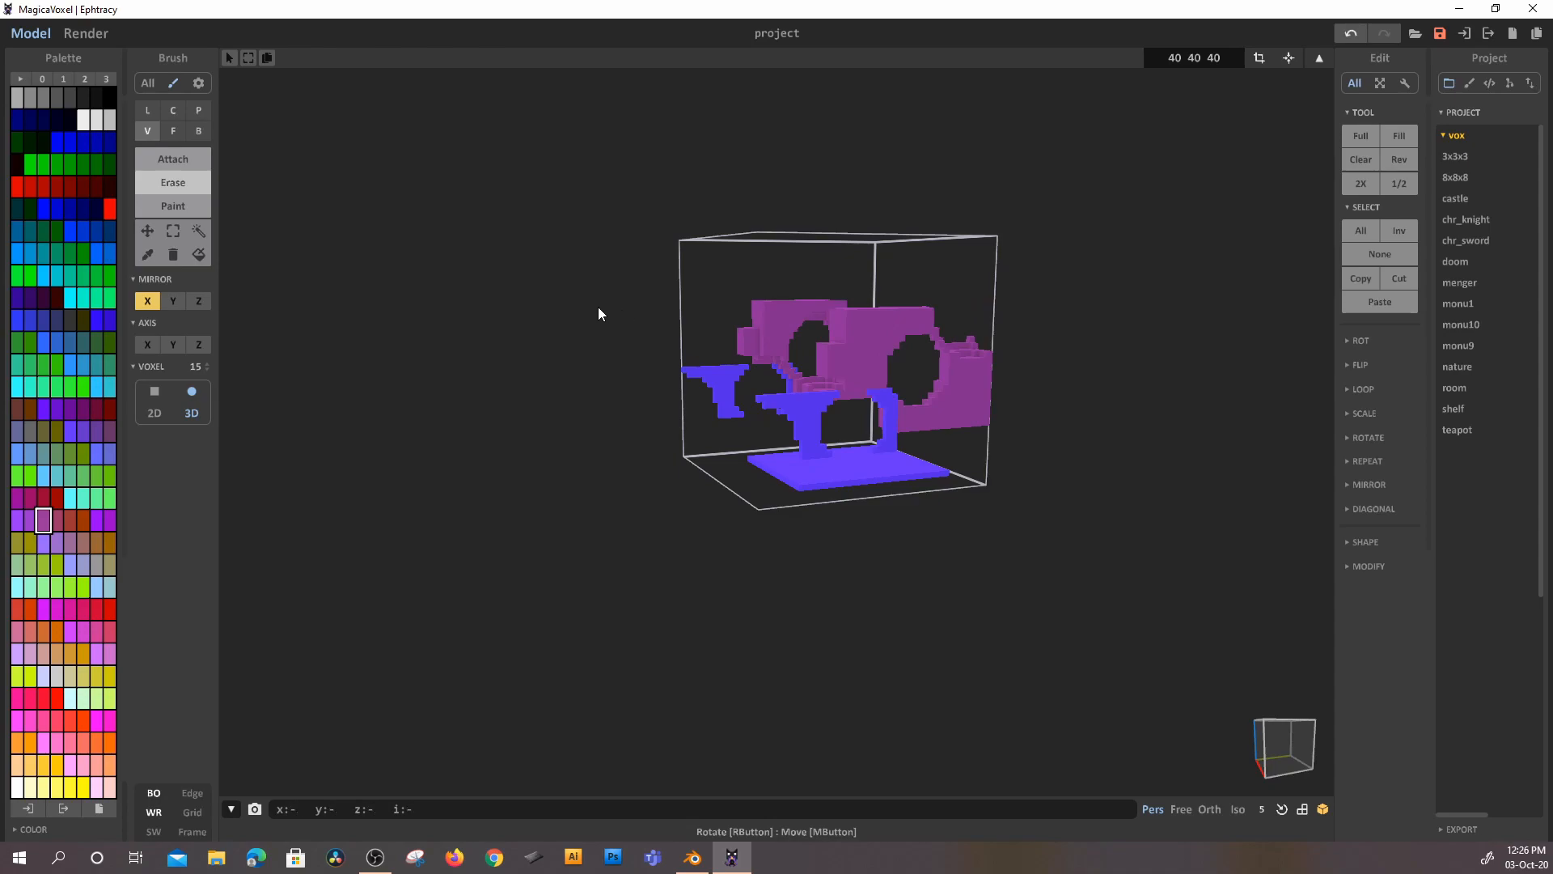
- Try erasing a round hole in the violet floor slab with the size 15 3D Voxel brush
right_drag(360, 383, 416, 329)
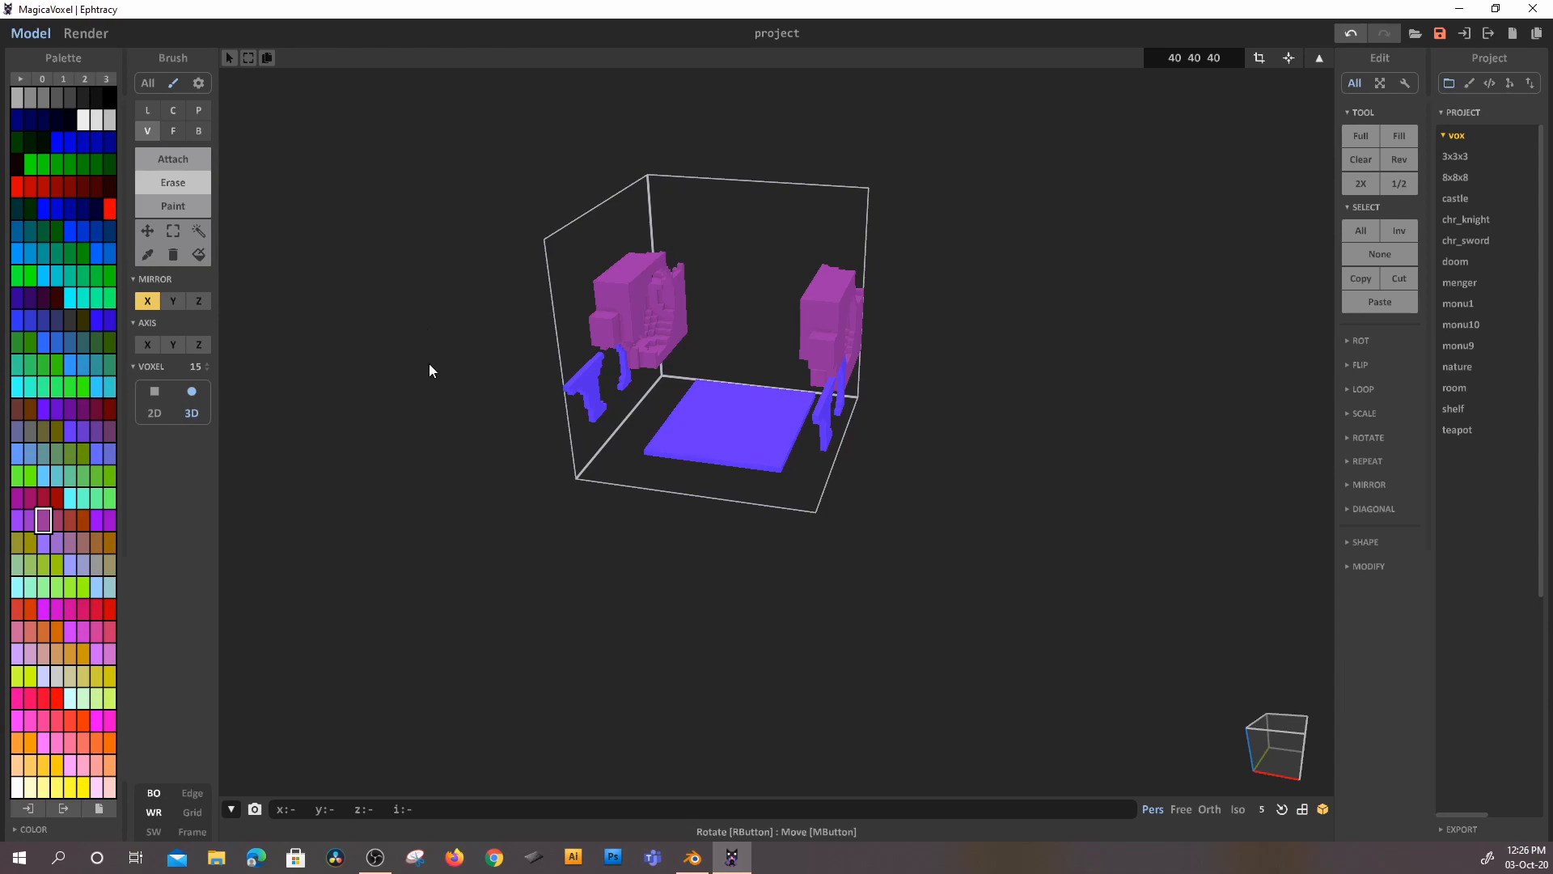
scroll(516, 403, up, 5)
right_drag(692, 550, 613, 510)
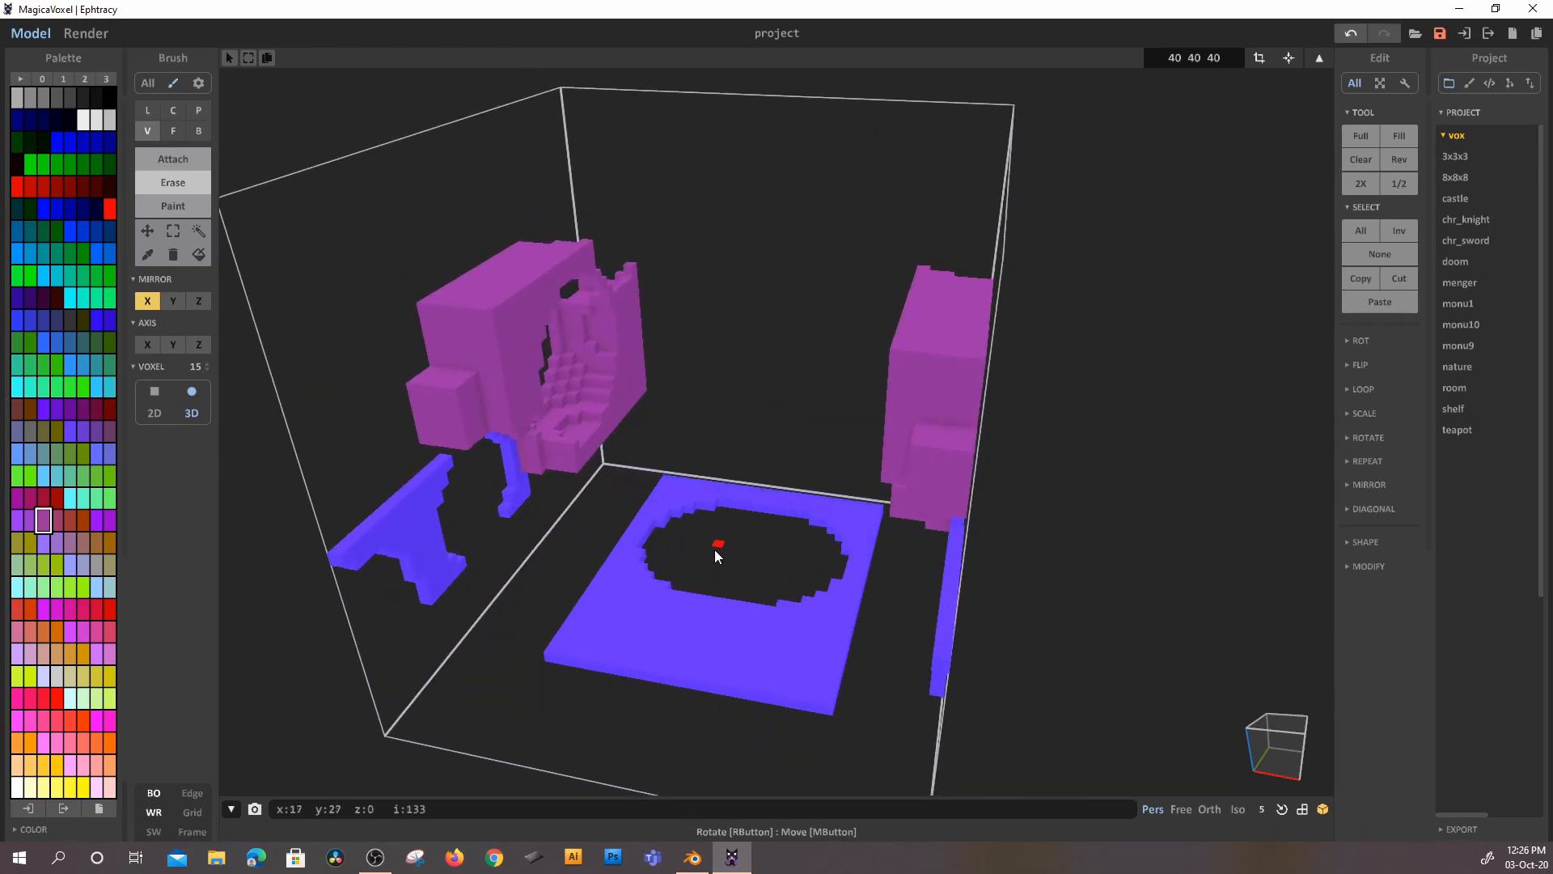
- Enable Y mirroring alongside X and remove the violet floor slab with the Face brush in Erase mode
click(181, 300)
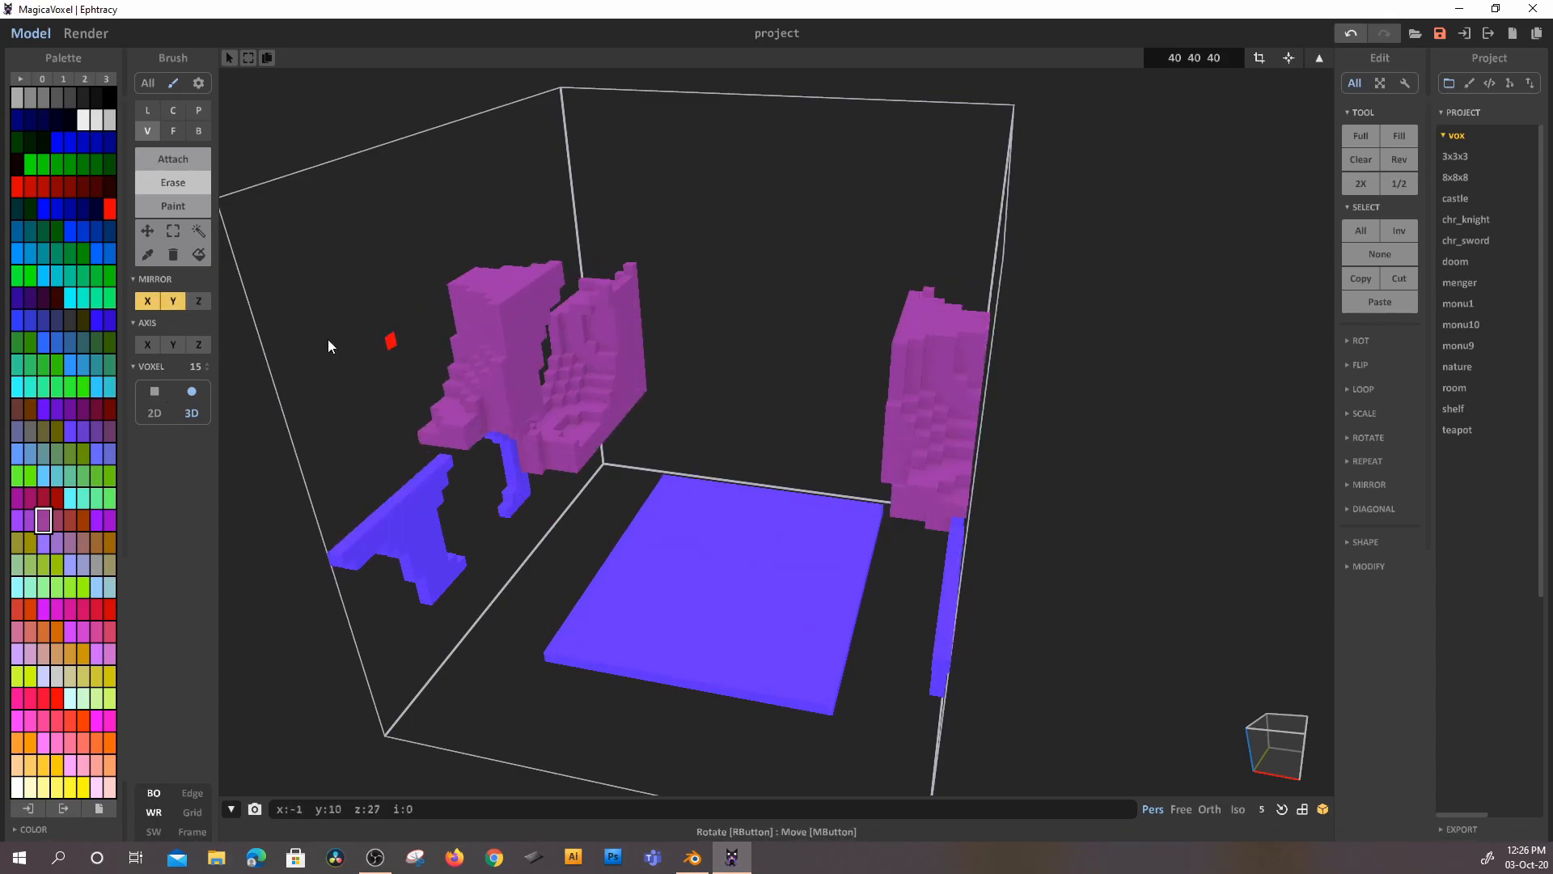
click(166, 133)
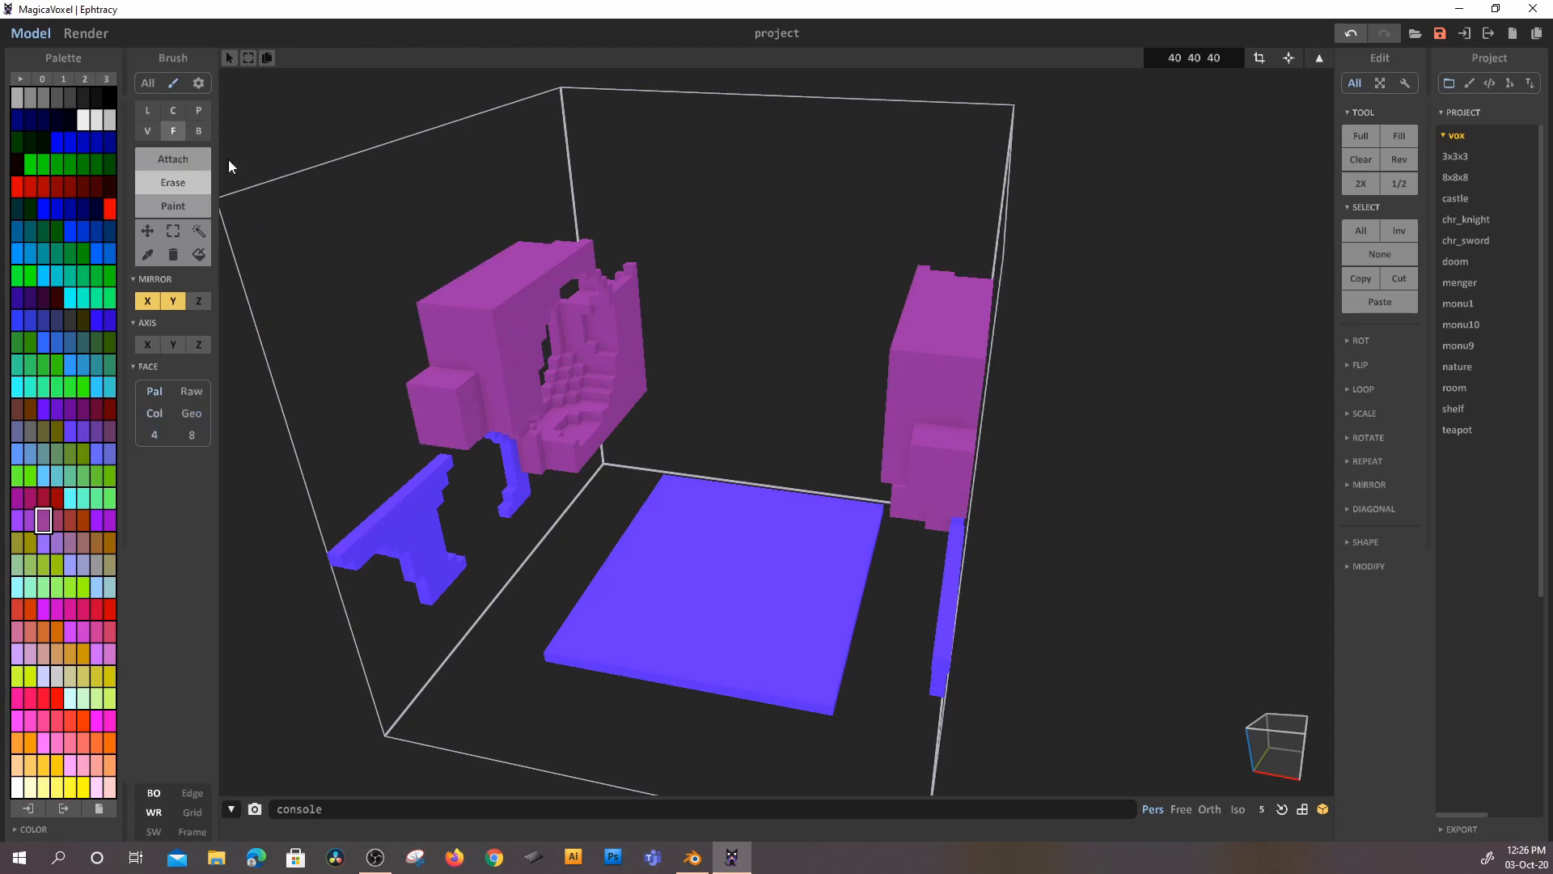
click(817, 542)
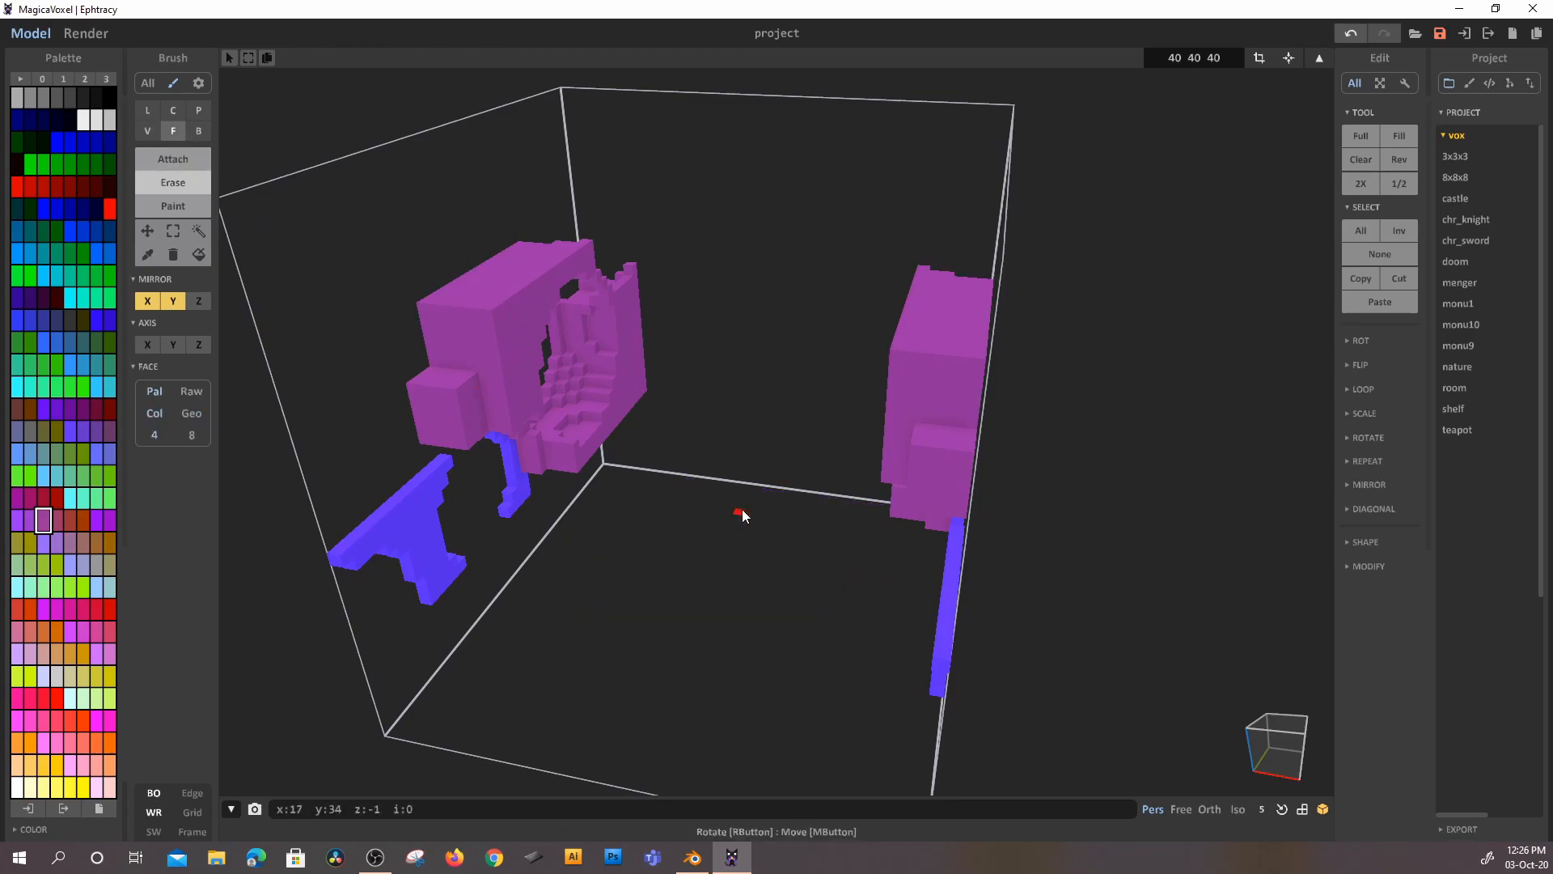
- Add mirrored magenta-purple boxes on the floor with the Box brush in Attach mode
click(199, 130)
mouse_move(825, 542)
mouse_down()
mouse_move(862, 557)
mouse_move(828, 465)
mouse_move(844, 612)
mouse_move(822, 513)
mouse_move(936, 545)
mouse_move(872, 541)
mouse_up()
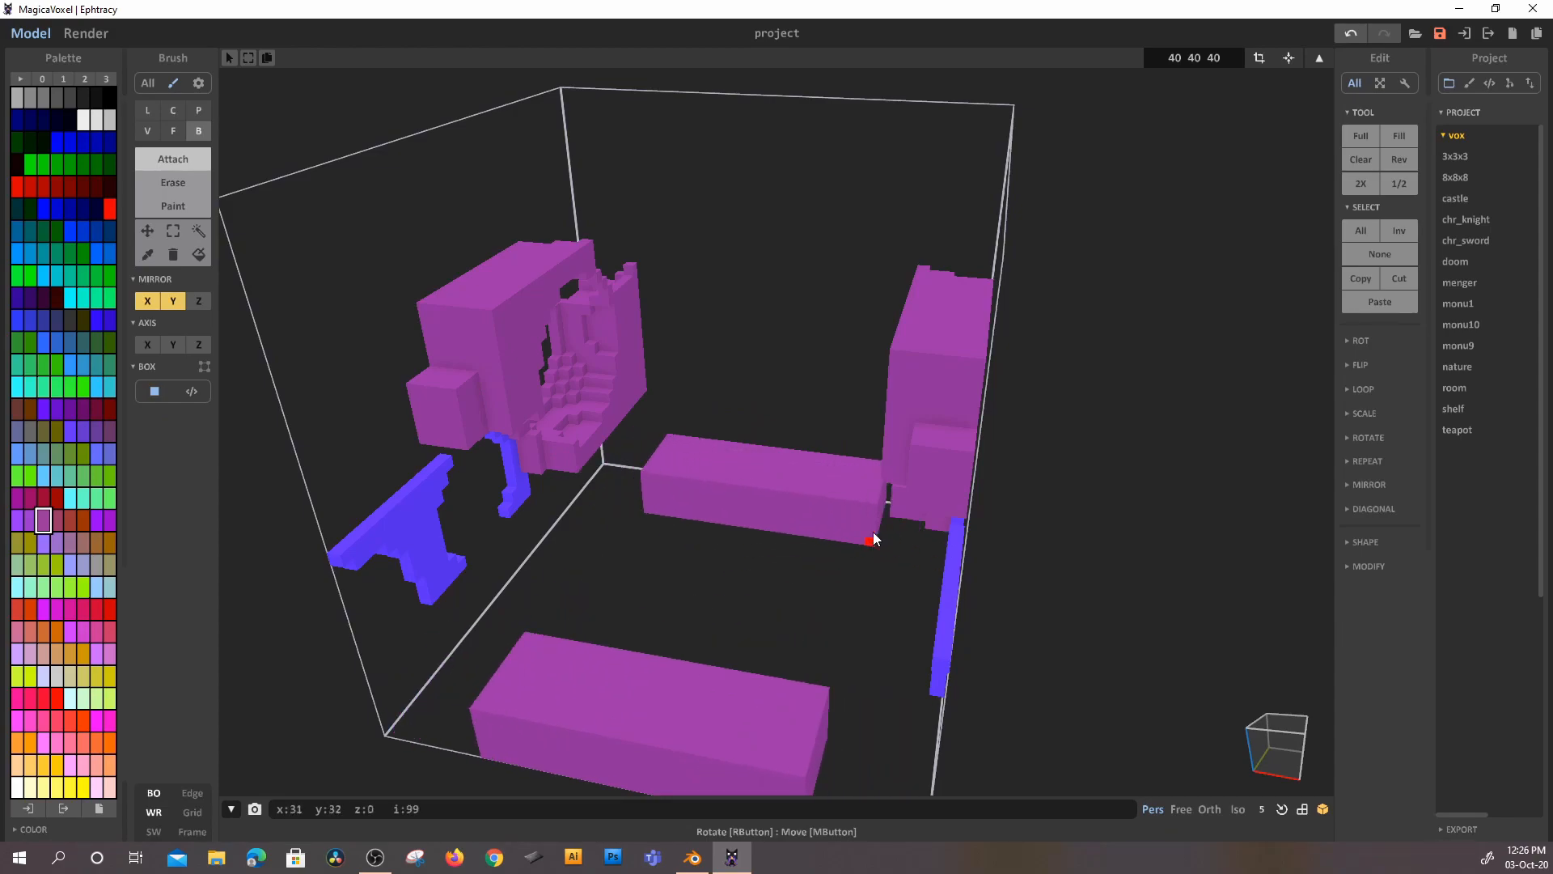
- Add more mirrored magenta-purple boxes high in the volume, including thin bars along the upper side walls, with the Box brush
mouse_move(870, 224)
mouse_down()
mouse_move(936, 232)
mouse_move(908, 291)
mouse_up()
mouse_move(909, 291)
right_down()
mouse_move(858, 465)
mouse_move(759, 136)
right_up()
mouse_move(758, 135)
mouse_down()
mouse_move(891, 181)
mouse_move(992, 332)
mouse_up()
mouse_move(992, 332)
right_down()
mouse_move(752, 300)
mouse_move(851, 366)
mouse_move(620, 319)
right_up()
- Pick a pale green palette colour and attach mirrored low wall boxes across the front and back of the volume
click(83, 698)
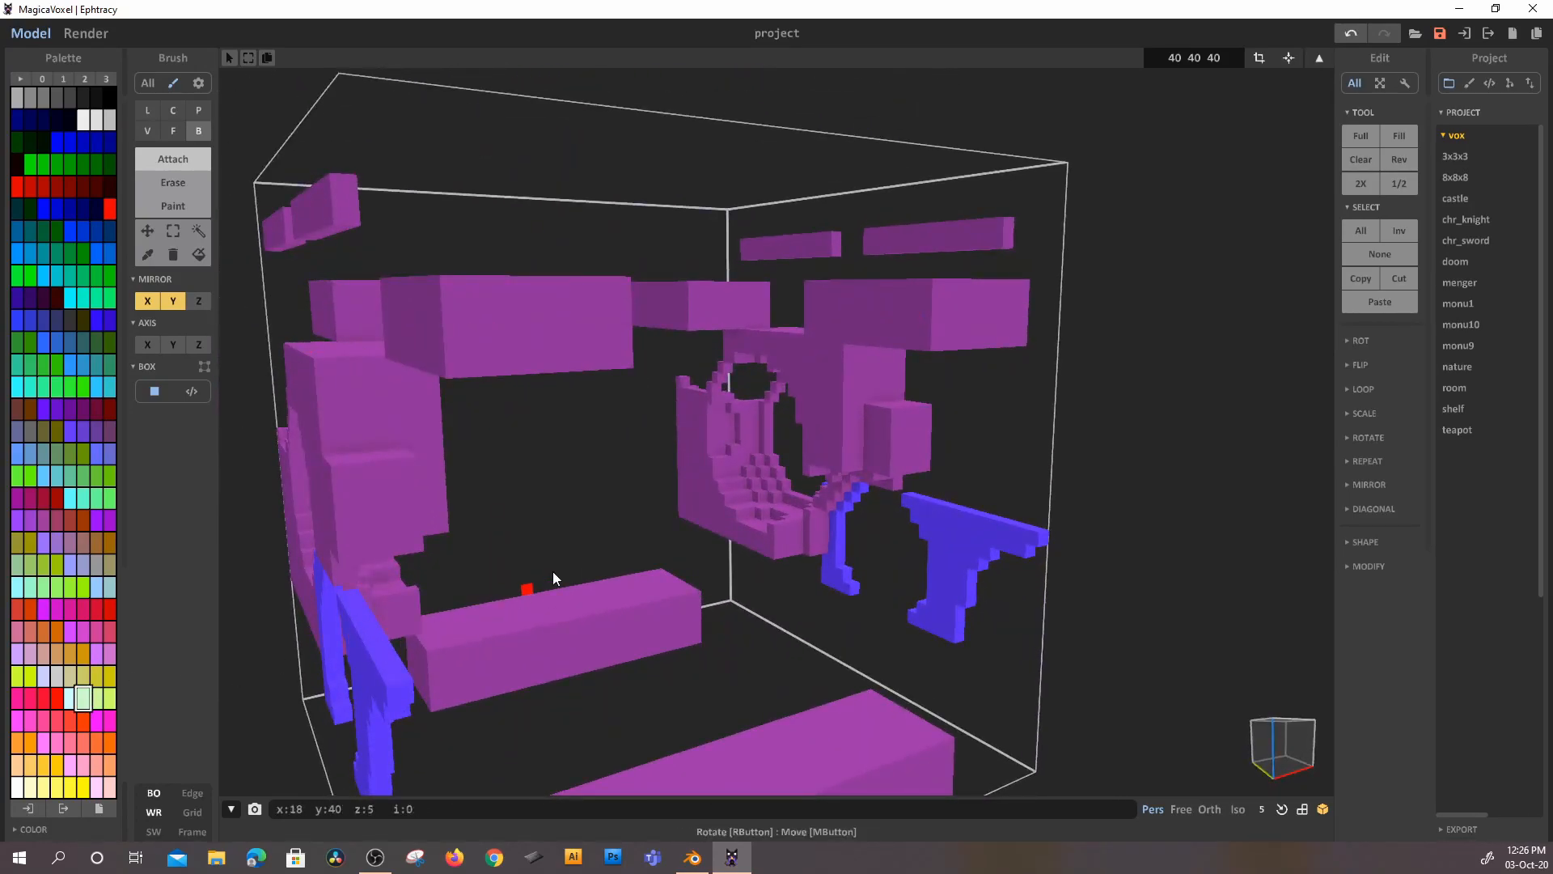
drag(534, 583, 724, 599)
right_drag(991, 368, 274, 268)
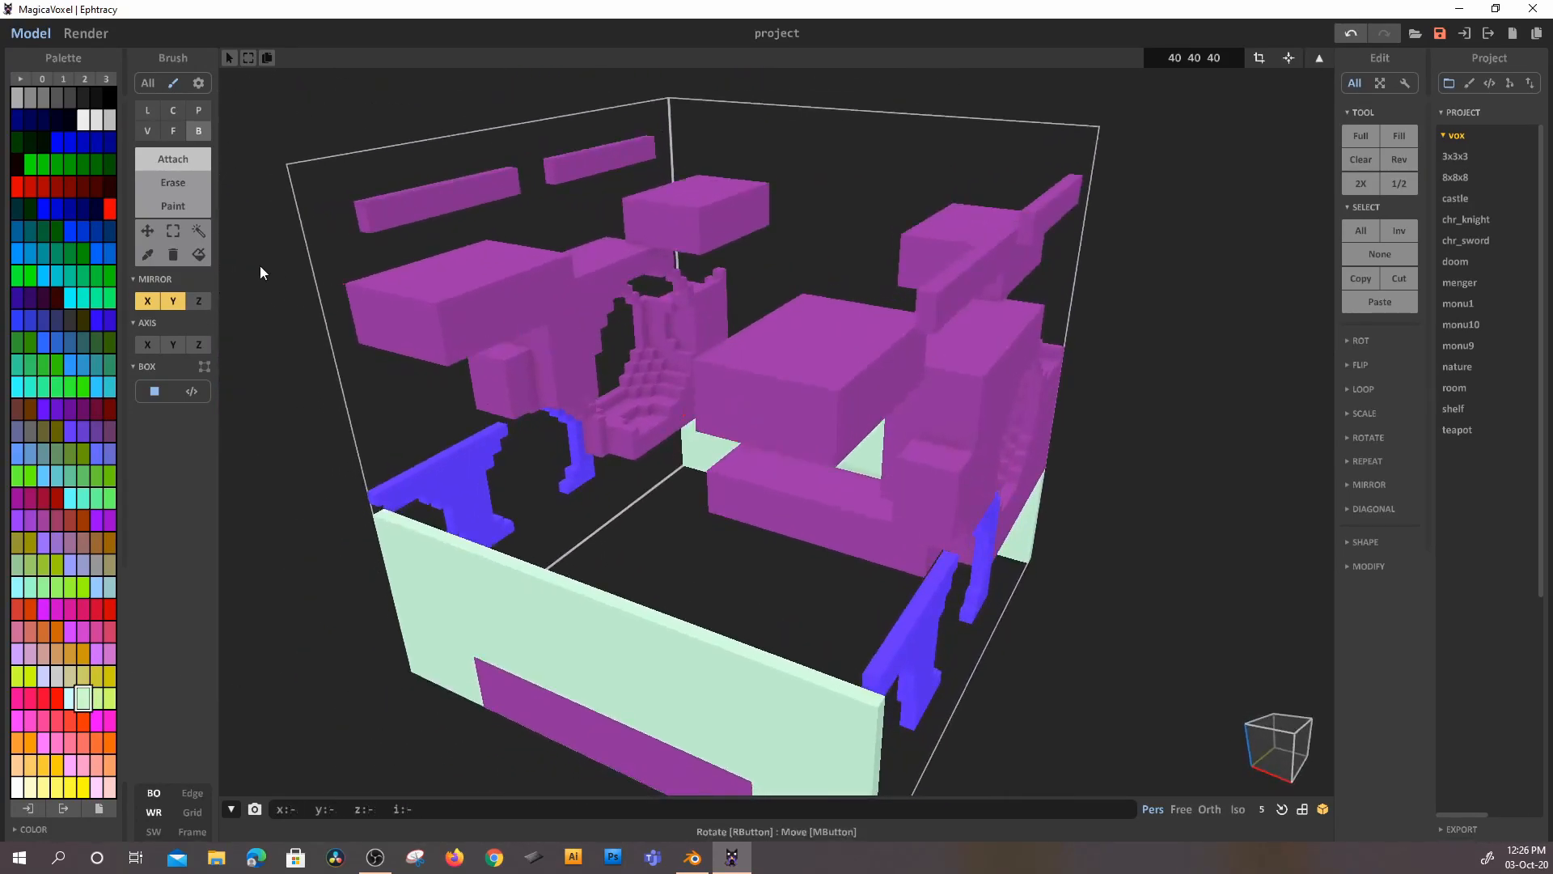
- Add pale green corner posts and side-wall panels with the Box brush, enabling Z mirroring alongside X and Y
drag(393, 449, 329, 323)
drag(273, 224, 295, 169)
right_drag(294, 169, 673, 320)
mouse_move(673, 319)
mouse_down()
mouse_move(639, 212)
mouse_move(666, 128)
mouse_move(680, 154)
mouse_up()
mouse_move(701, 202)
right_down()
mouse_move(683, 311)
mouse_move(681, 270)
mouse_move(714, 299)
right_up()
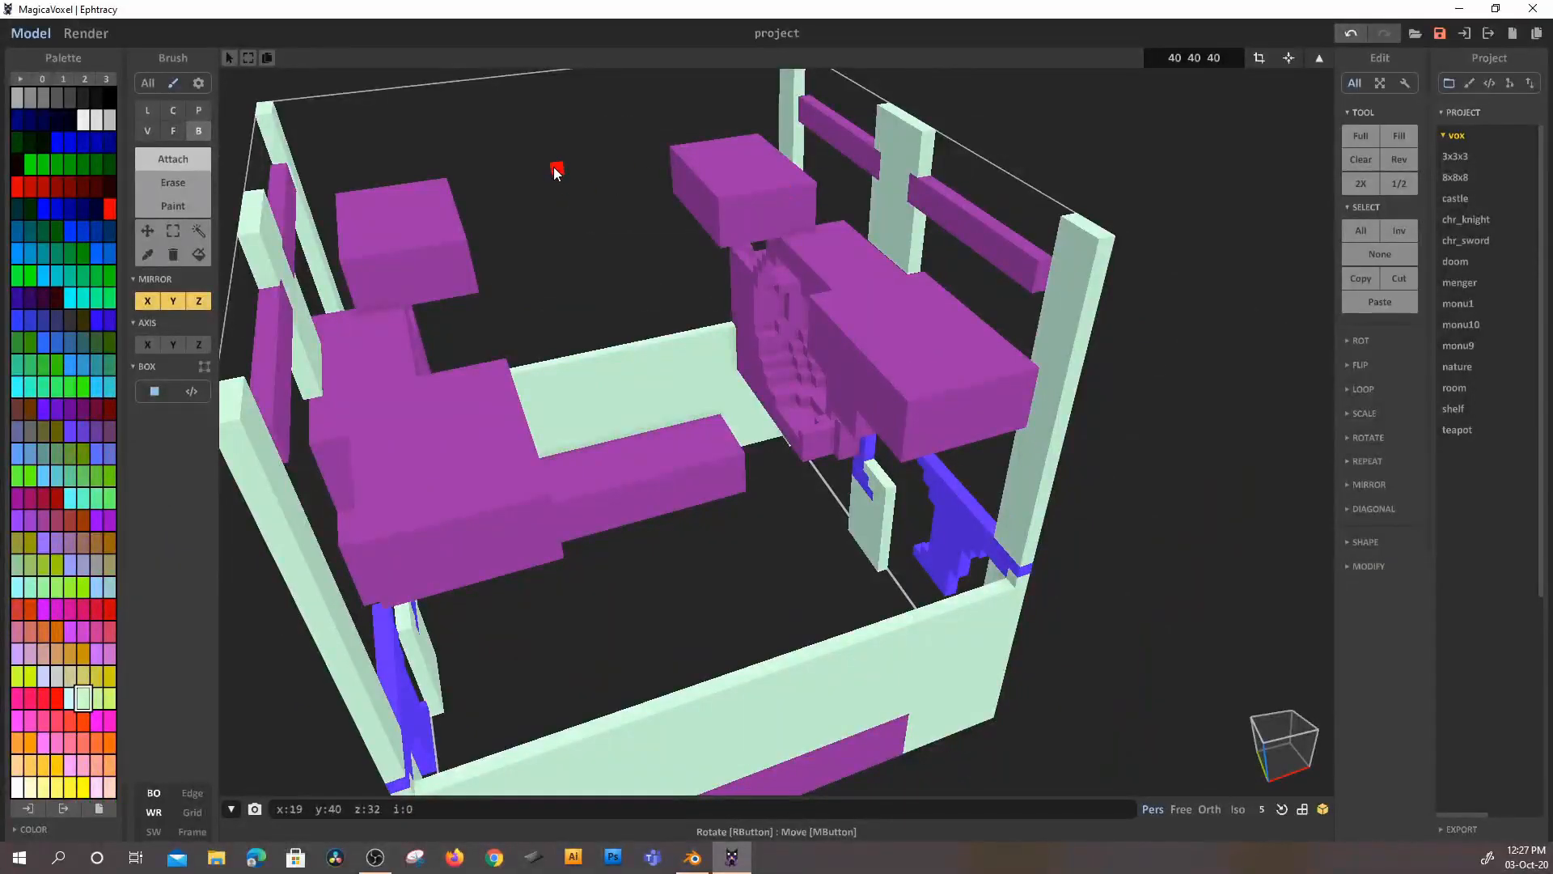
- Turn off all mirroring and the whole-axis option for X
scroll(554, 168, down, 5)
middle_drag(765, 361, 1012, 410)
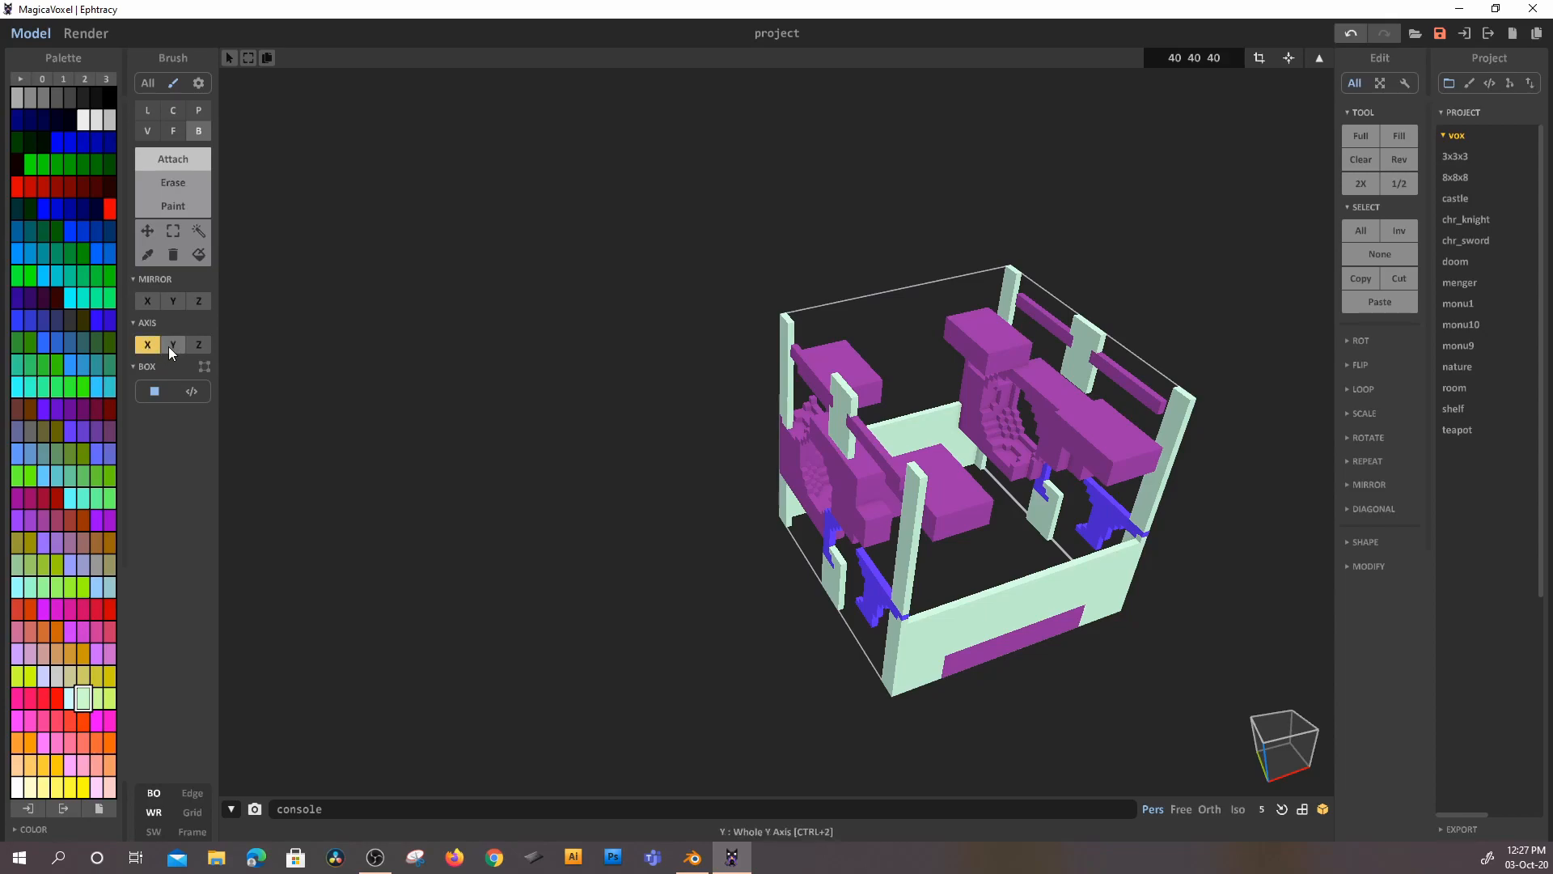
click(147, 345)
right_drag(930, 421, 846, 392)
middle_drag(846, 391, 688, 271)
right_drag(882, 395, 404, 508)
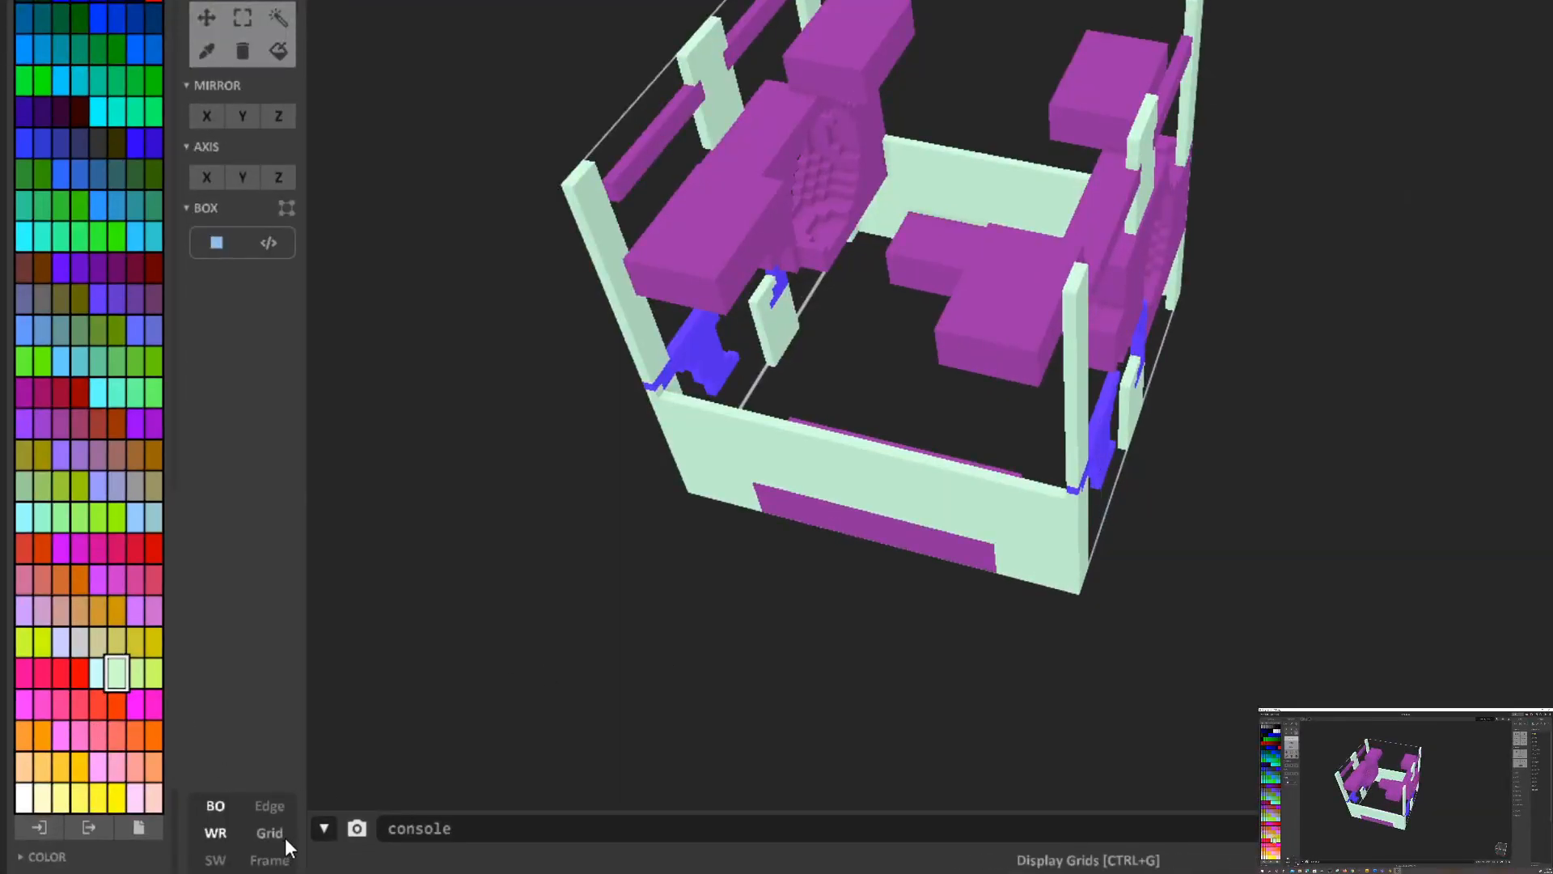
- Turn on the edge display and examine the outlined blocks up close from several sides
click(282, 807)
right_drag(715, 536, 1055, 192)
scroll(1076, 182, up, 5)
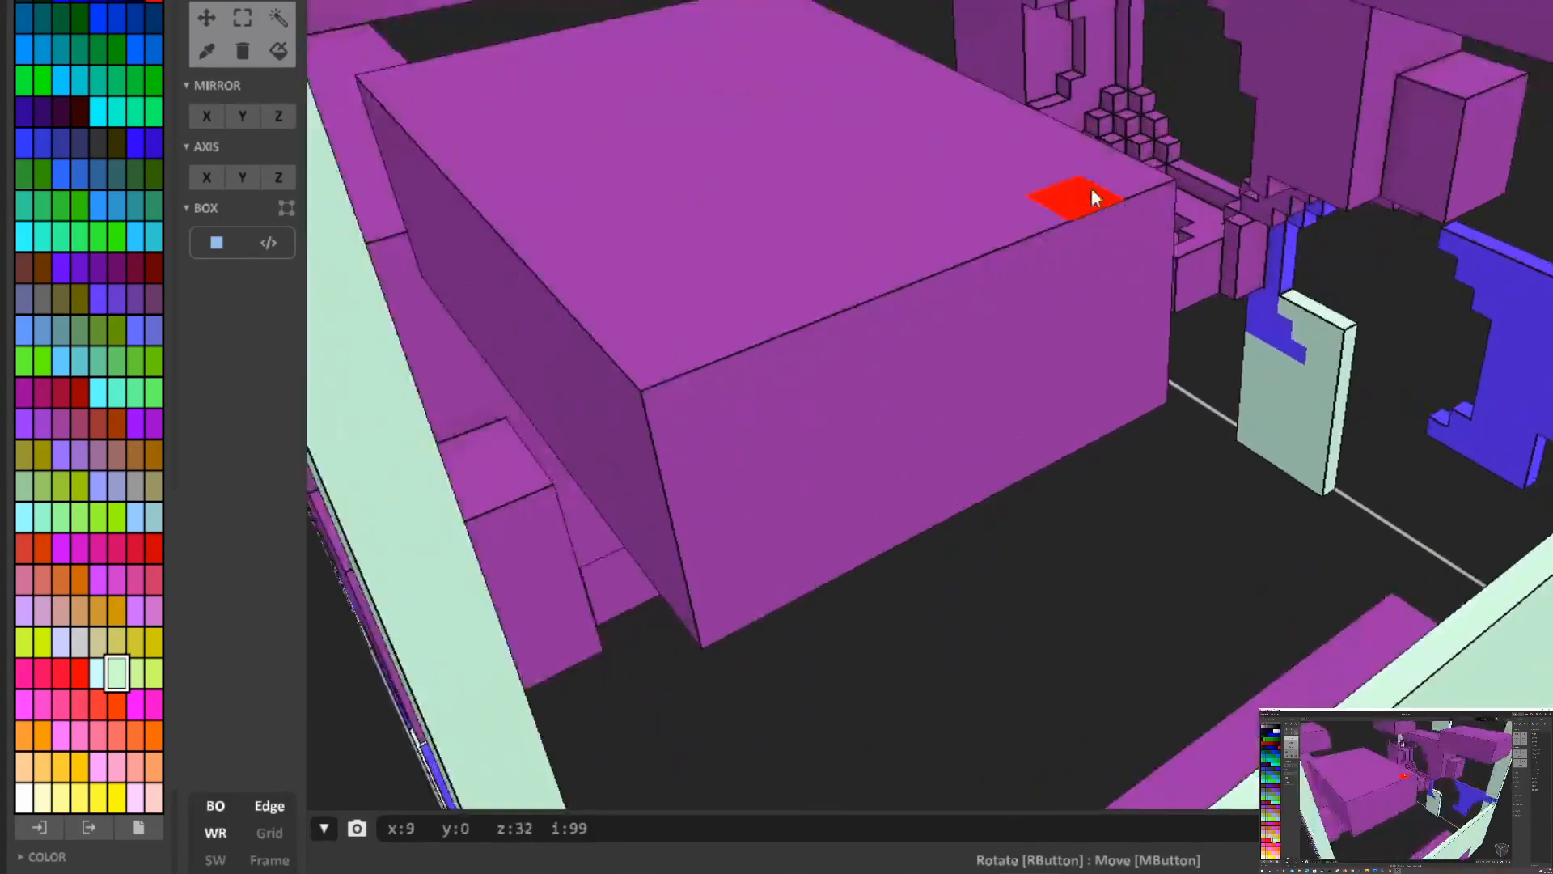
scroll(1101, 225, down, 4)
right_drag(1000, 437, 946, 502)
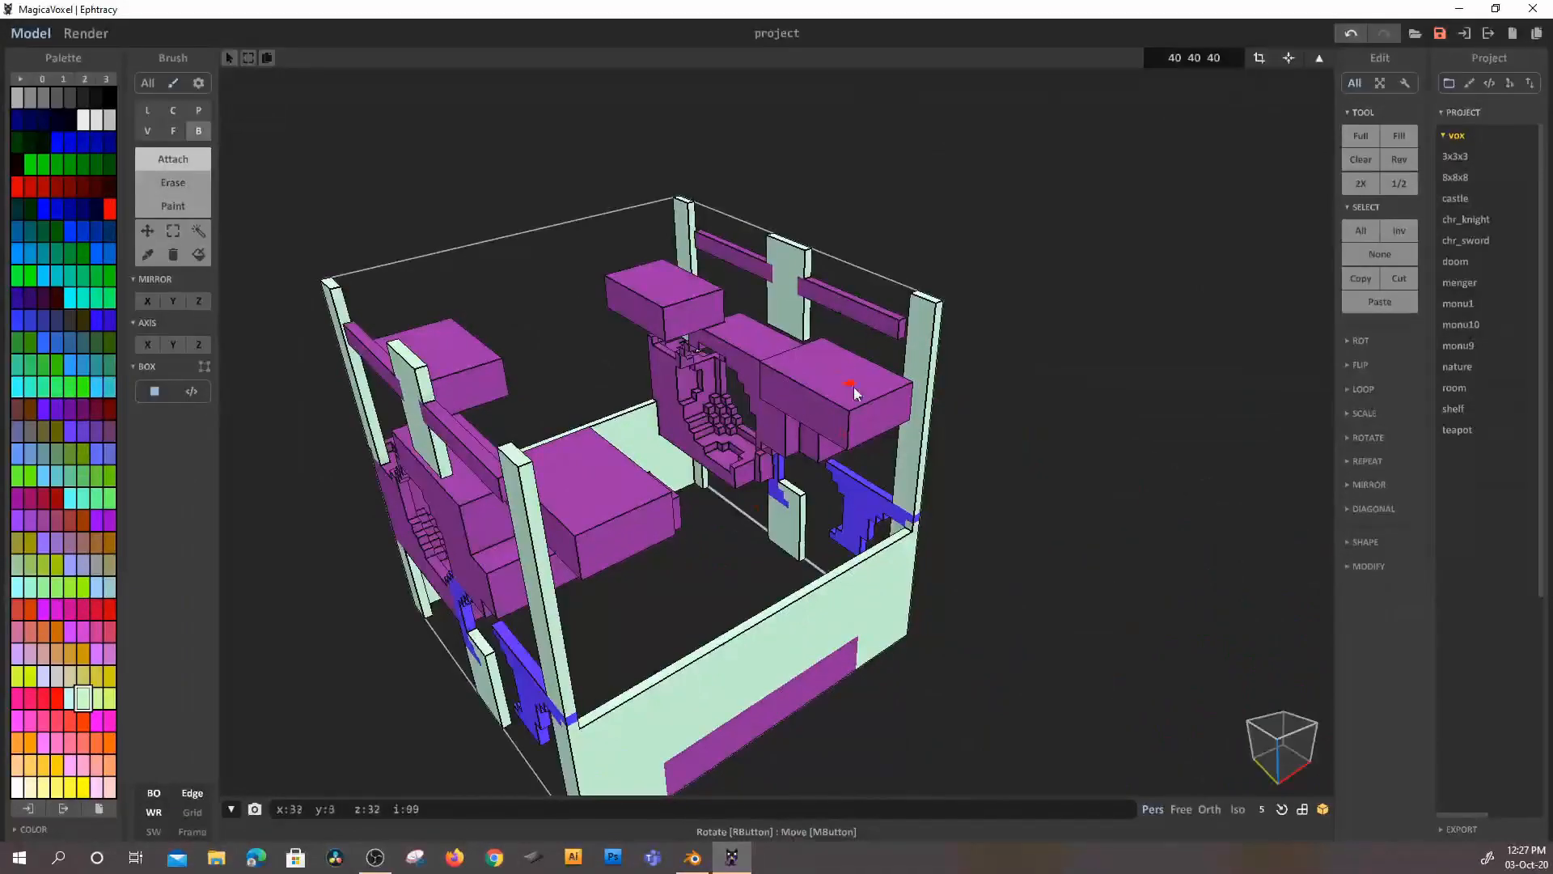
scroll(854, 387, up, 6)
middle_drag(524, 477, 802, 531)
right_drag(805, 536, 779, 462)
scroll(778, 463, down, 2)
right_drag(881, 505, 790, 517)
scroll(644, 471, down, 8)
right_drag(608, 485, 643, 538)
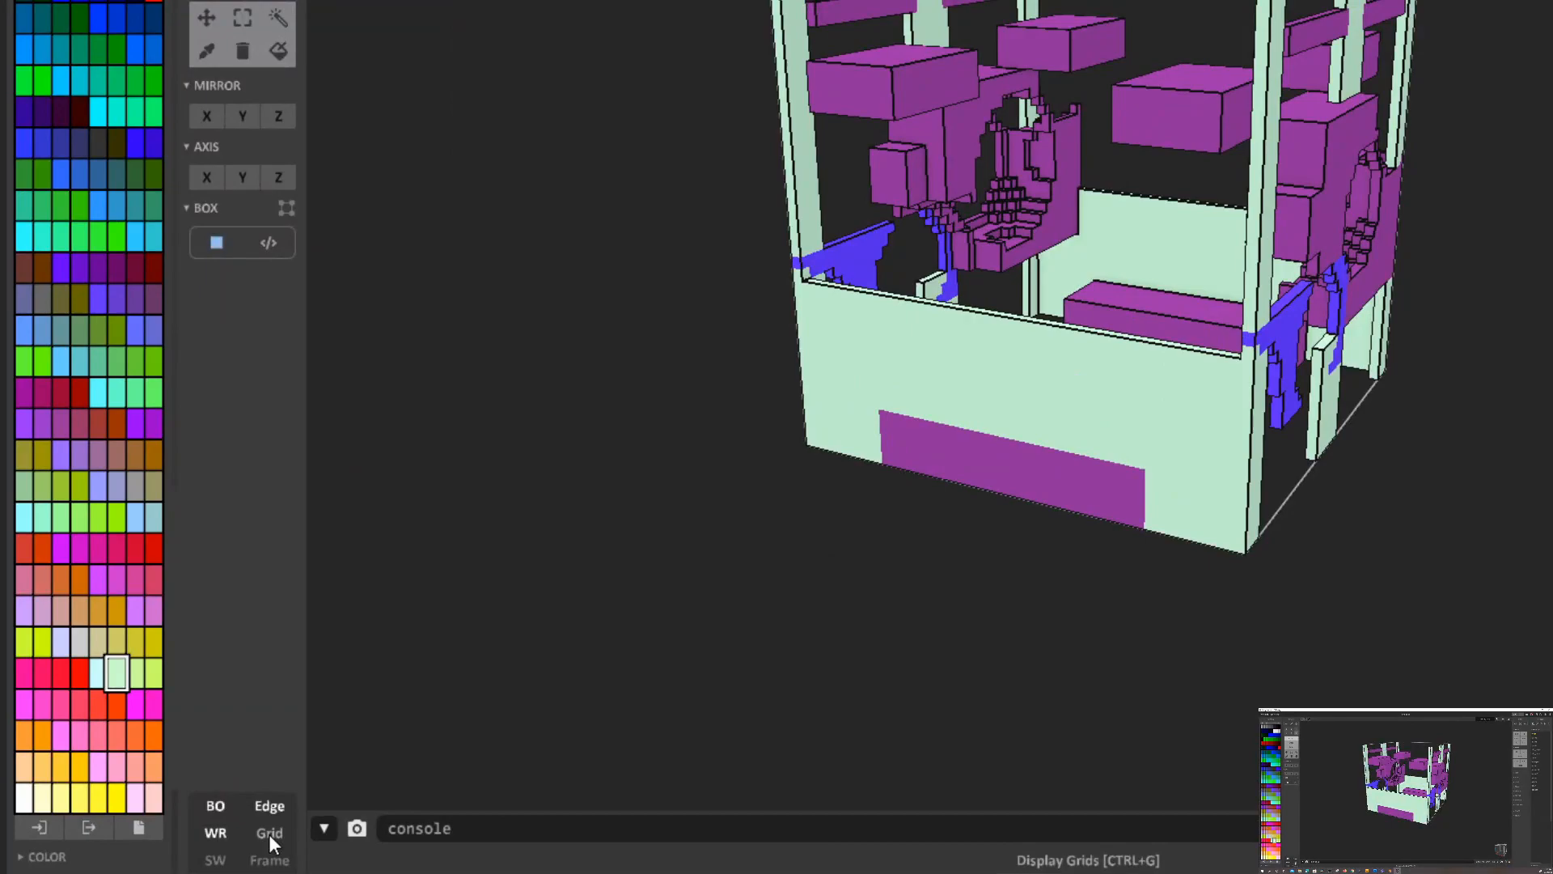
- Turn on the grid display for the model and its bounding volume
click(268, 833)
right_drag(1019, 274, 527, 669)
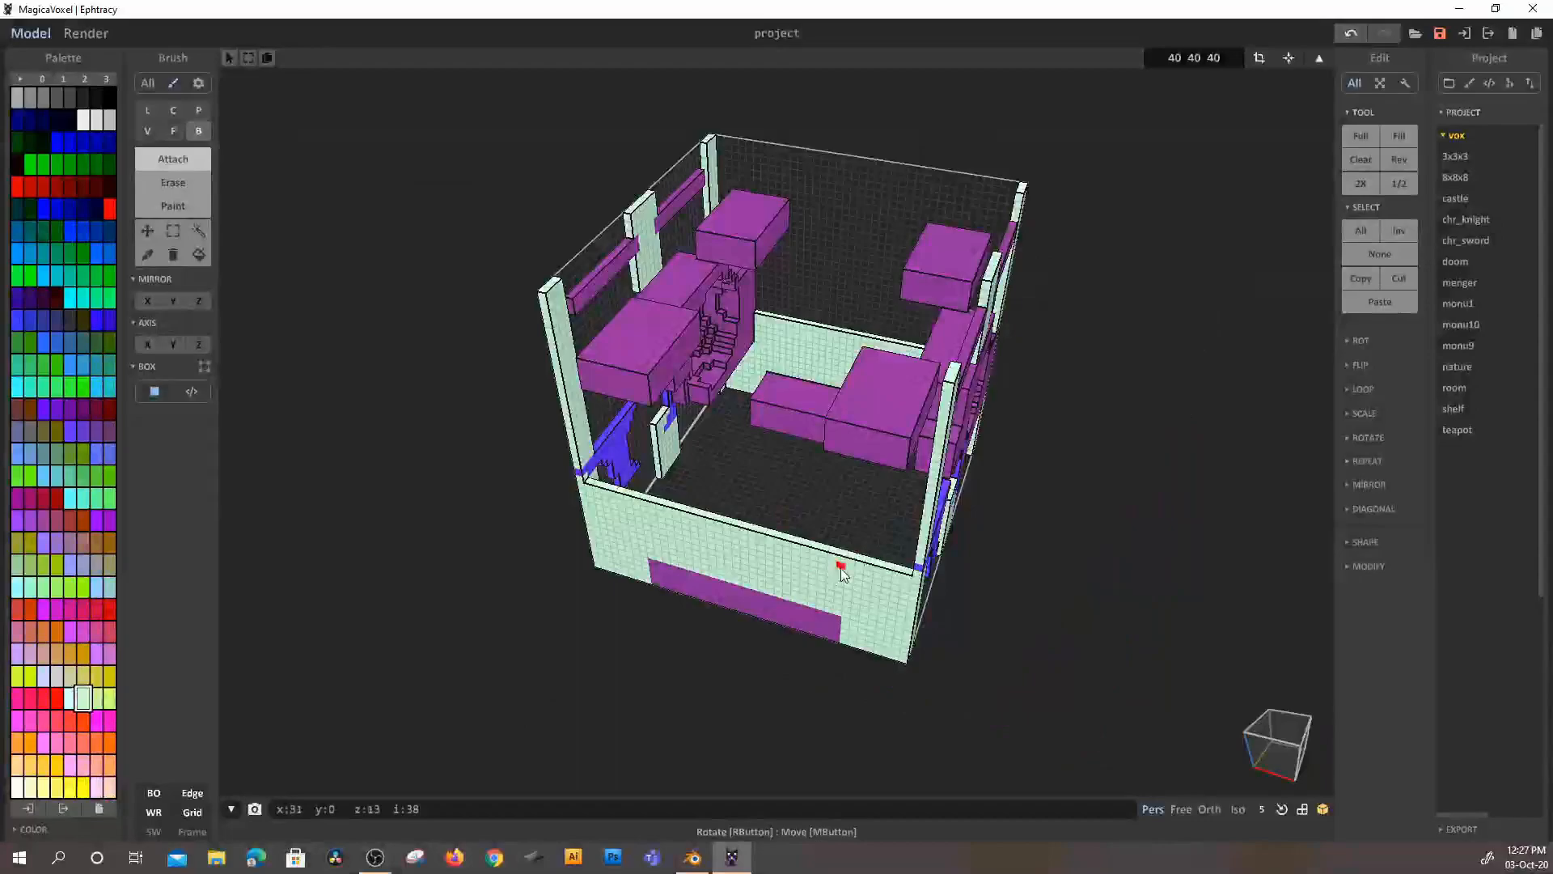
scroll(1178, 491, up, 3)
middle_drag(1255, 229, 1215, 479)
right_drag(869, 560, 902, 446)
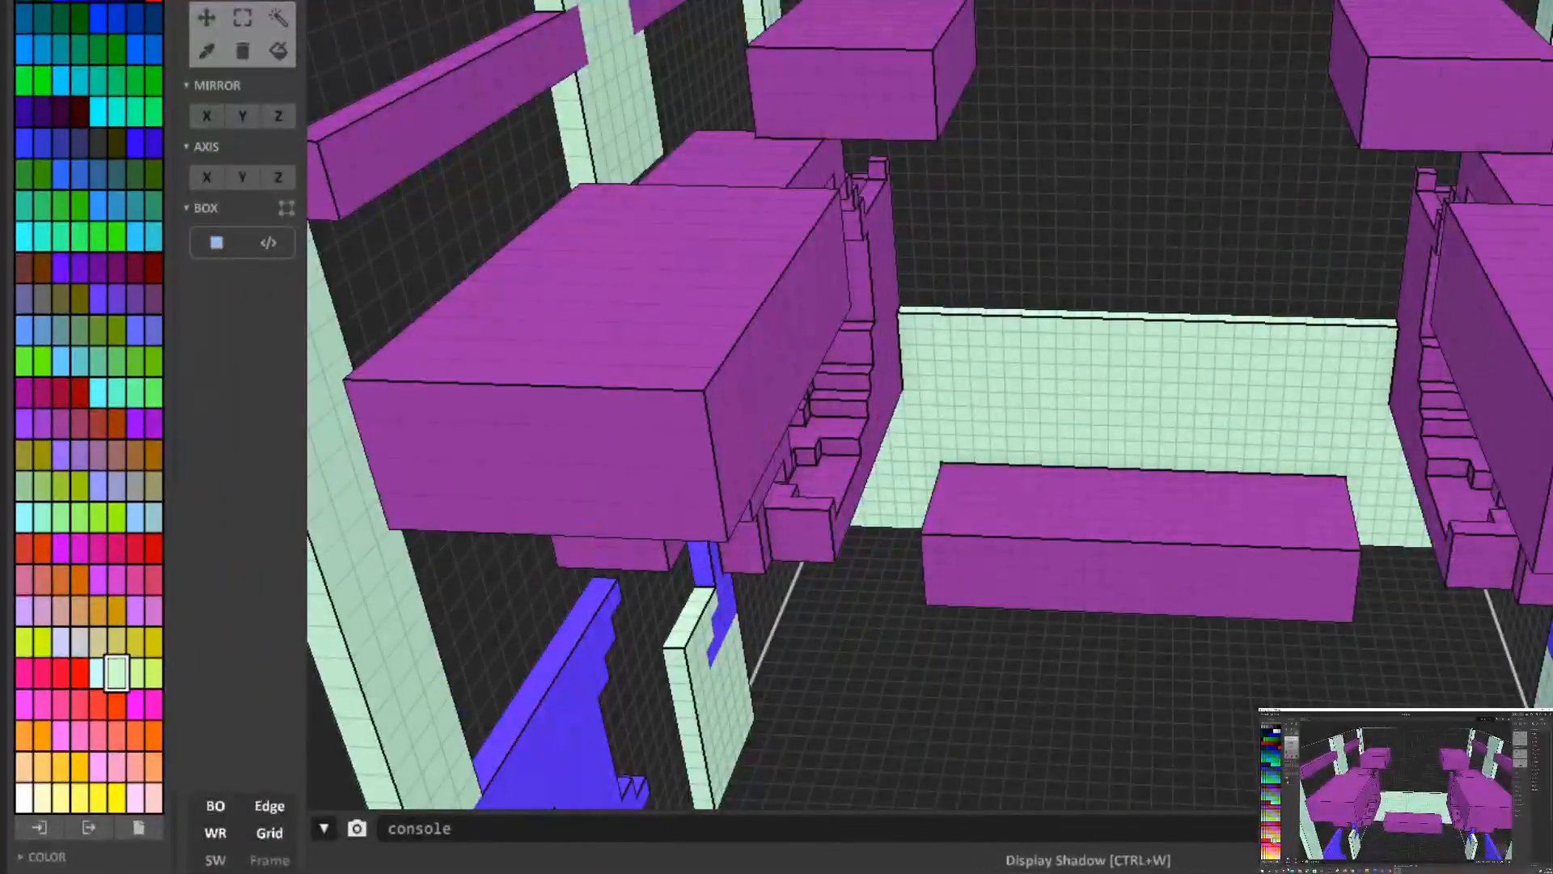
- Turn on the shadow display and view the shaded model from different sides
click(216, 860)
right_drag(1276, 374, 1391, 345)
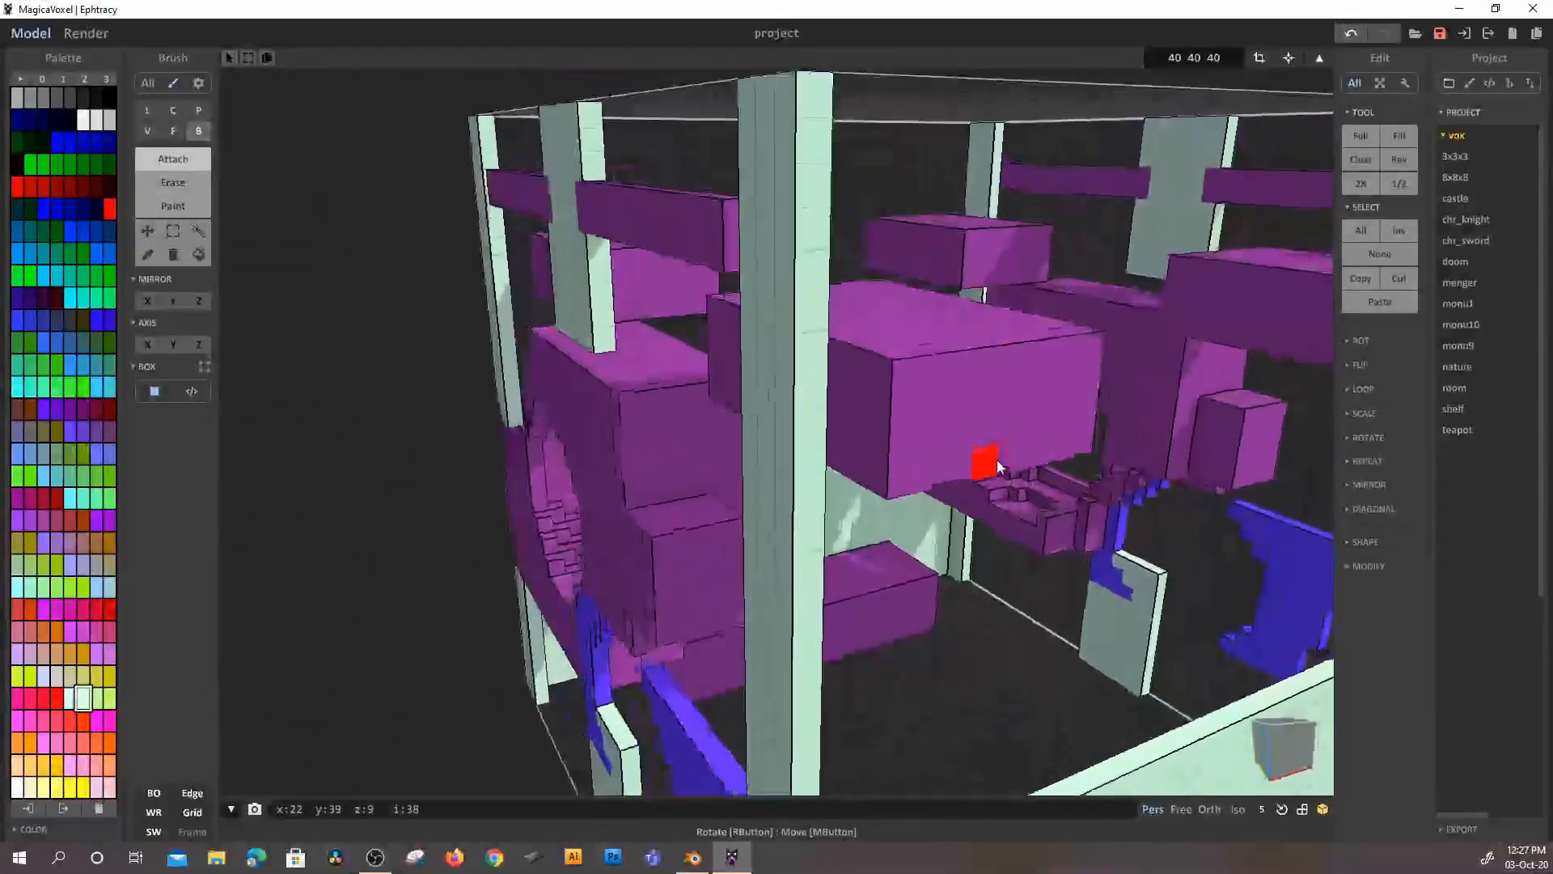
right_drag(997, 459, 938, 456)
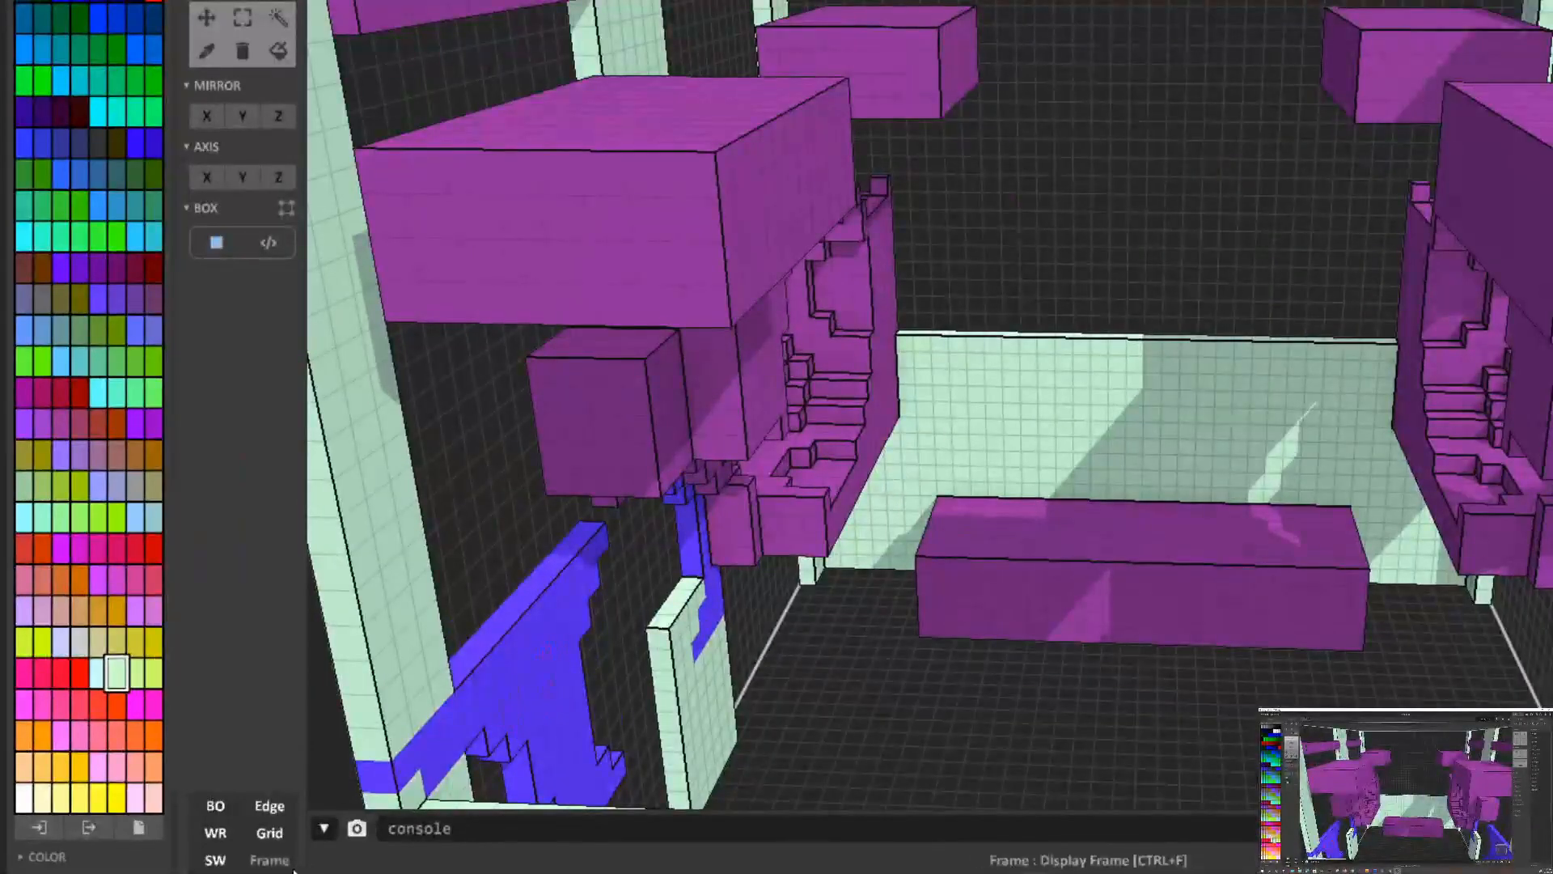
- Turn on the frame display to overlay larger divisions on the grid
click(279, 860)
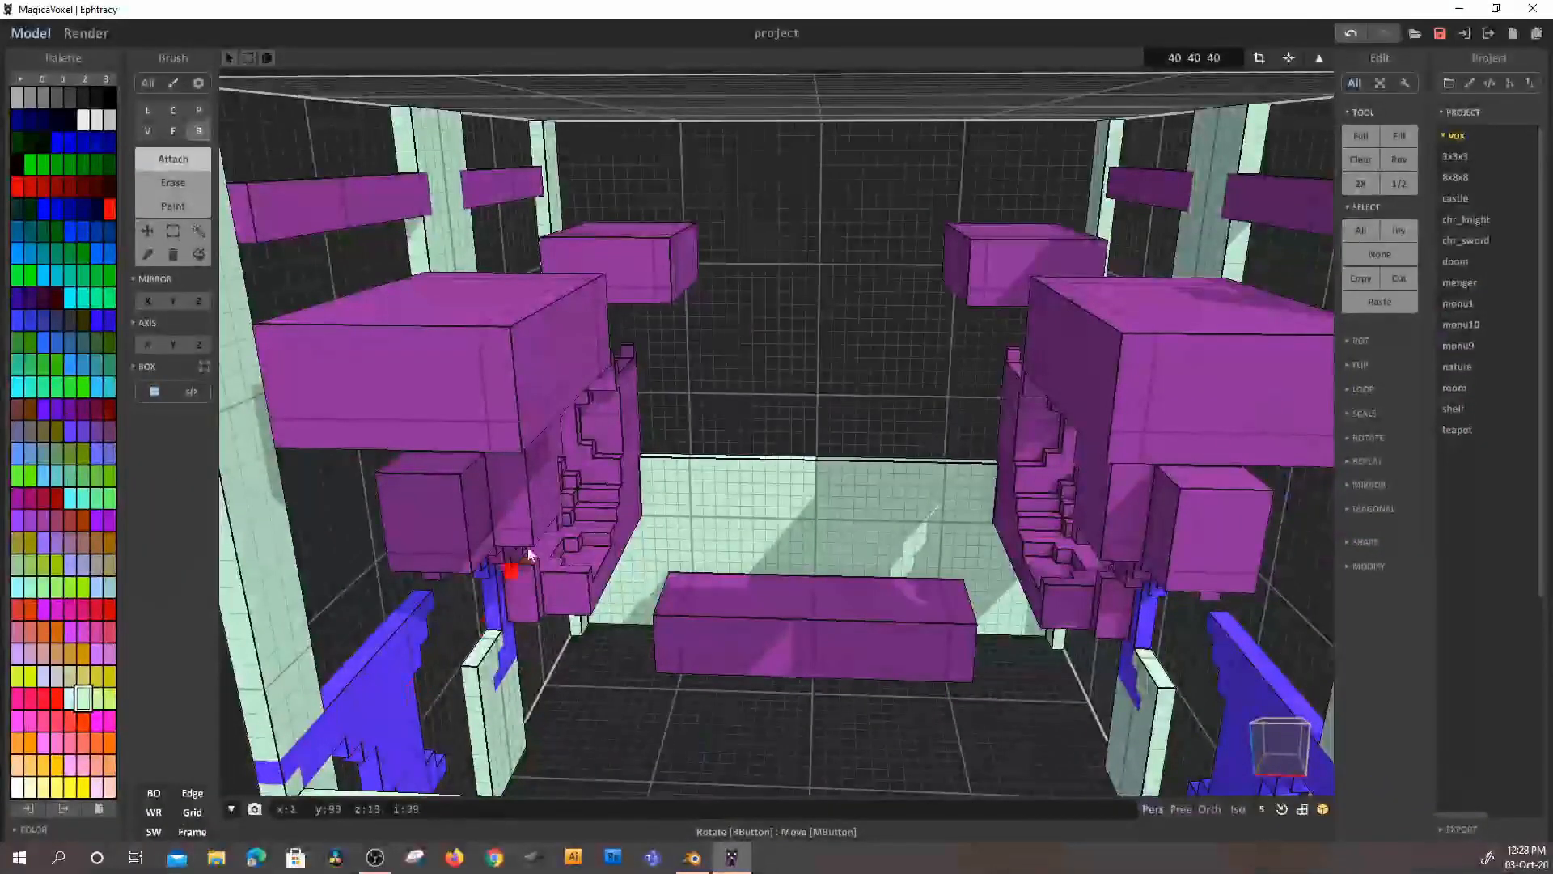
scroll(744, 512, down, 10)
right_drag(822, 448, 817, 400)
scroll(940, 313, up, 5)
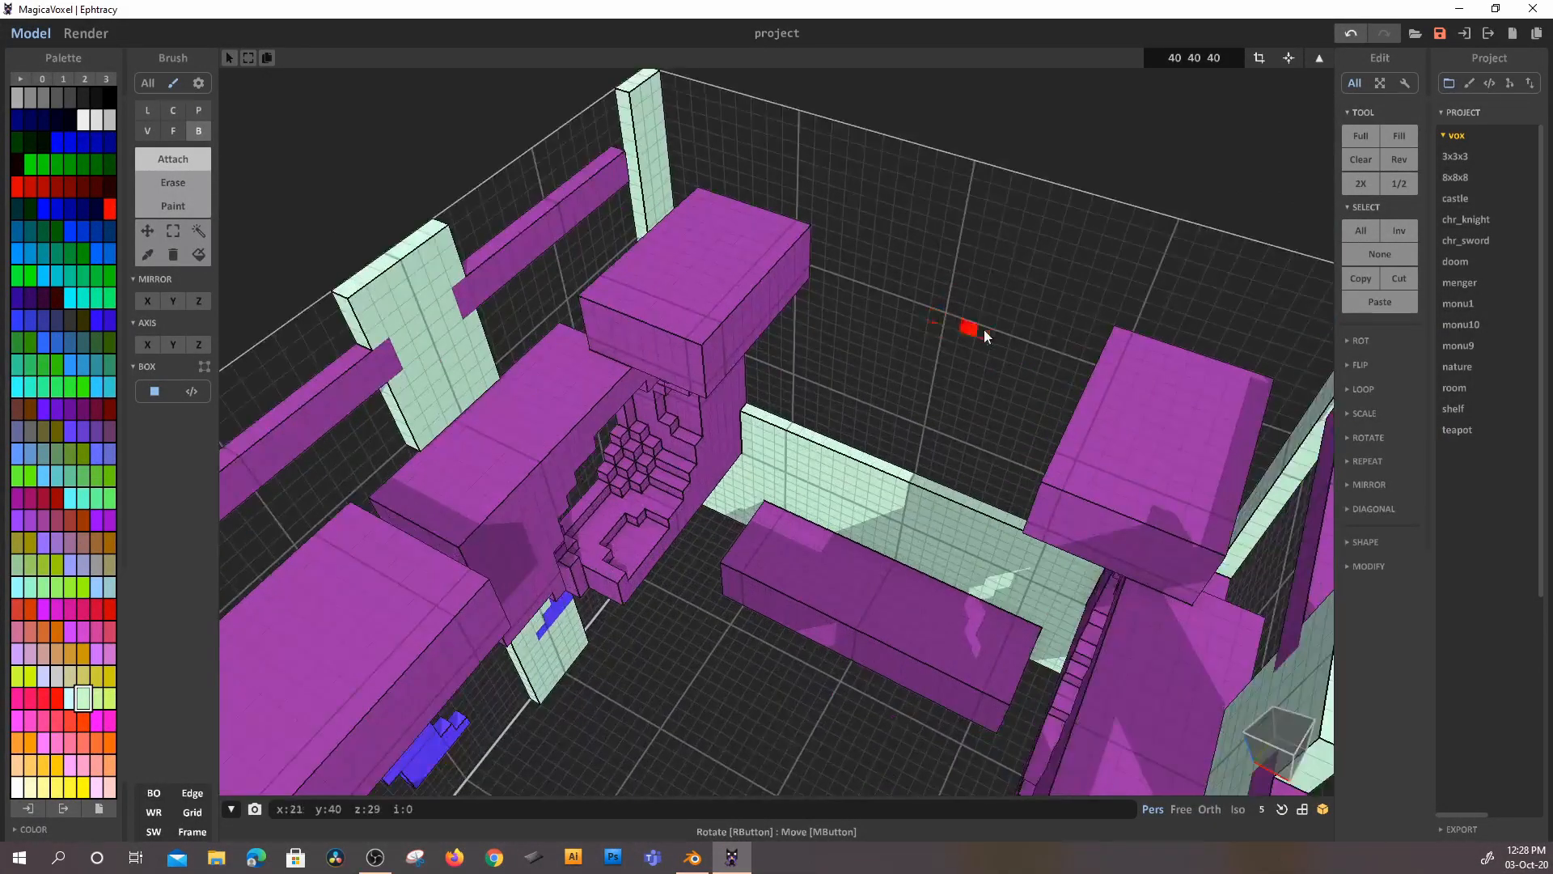
- Attach a pale green rectangular panel high on the back wall with the Box brush
scroll(995, 247, up, 2)
mouse_move(921, 170)
mouse_down()
mouse_move(999, 335)
mouse_move(1053, 296)
mouse_move(1018, 306)
mouse_up()
right_drag(914, 312, 786, 419)
scroll(833, 423, down, 5)
- Erase a middle section of one pale green front corner post with the Box brush in Erase mode
right_drag(888, 434, 353, 448)
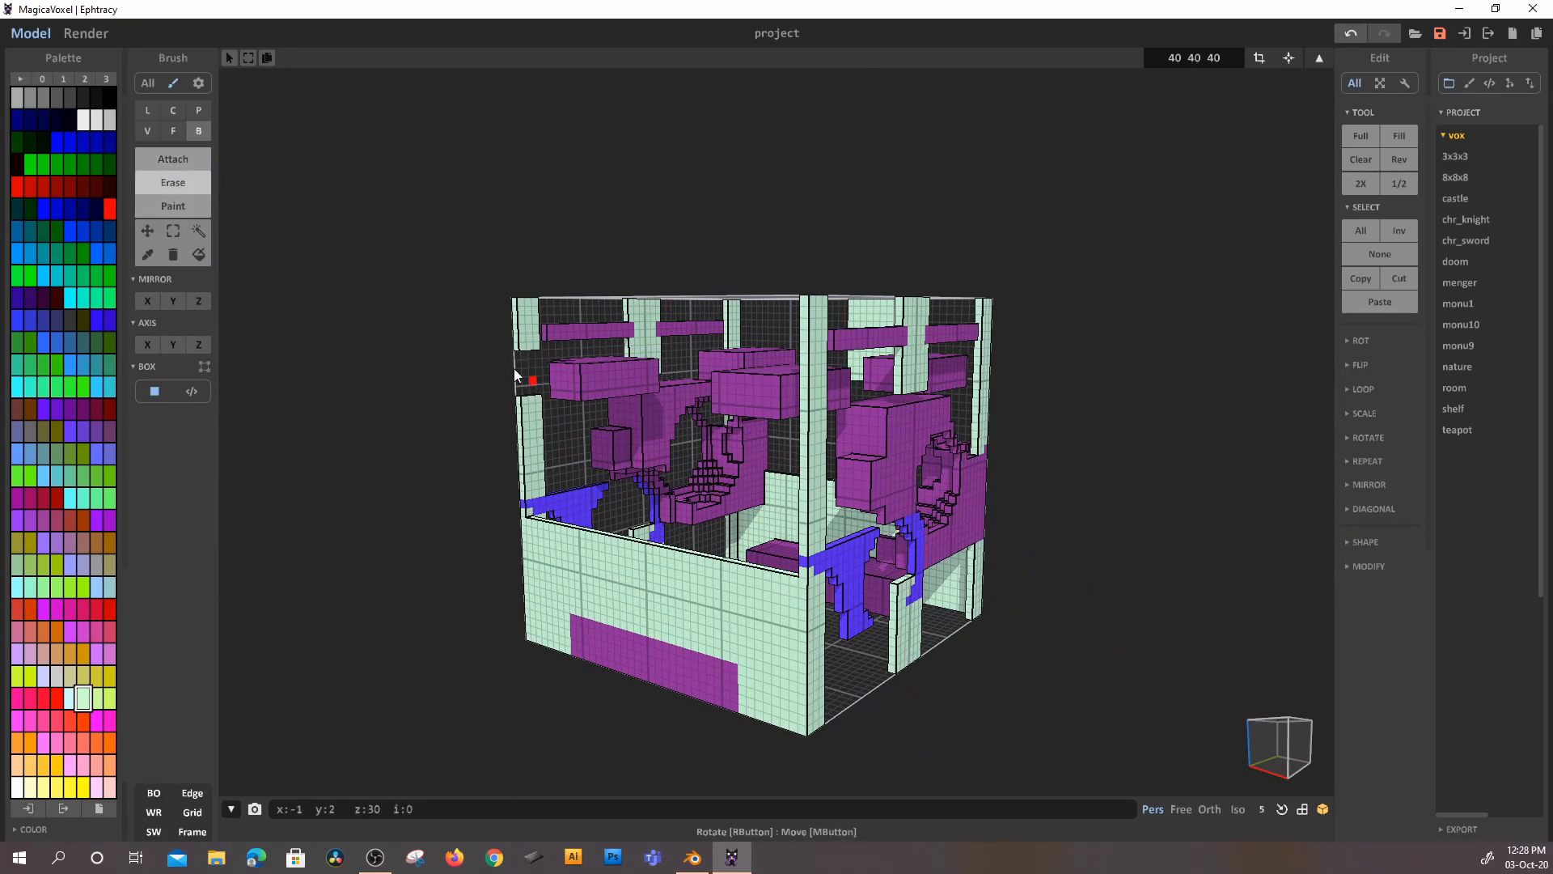
right_drag(760, 370, 848, 425)
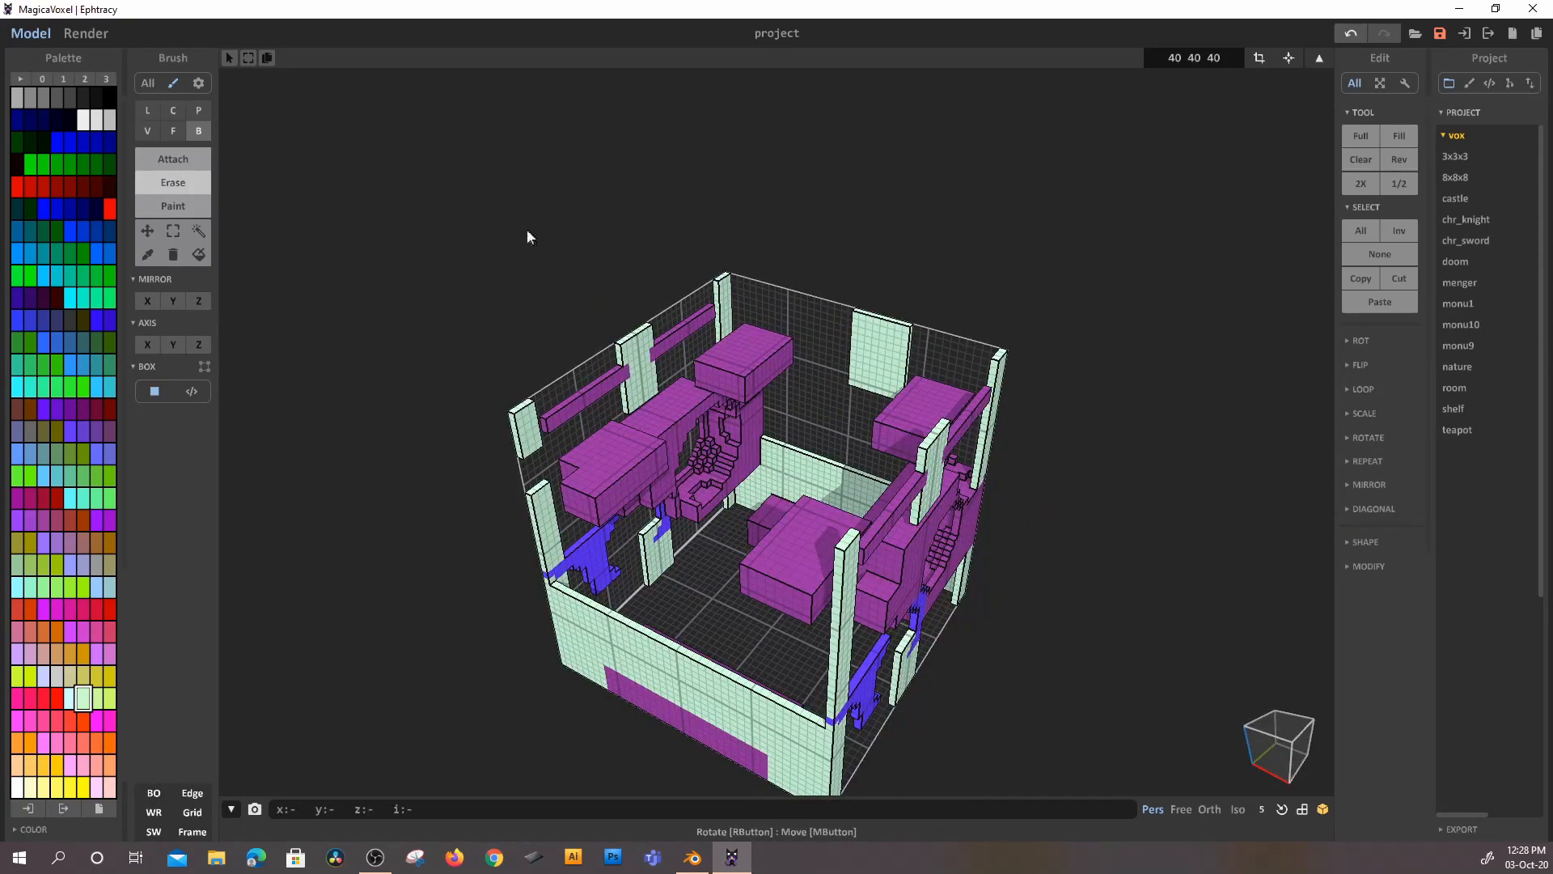
scroll(791, 410, up, 5)
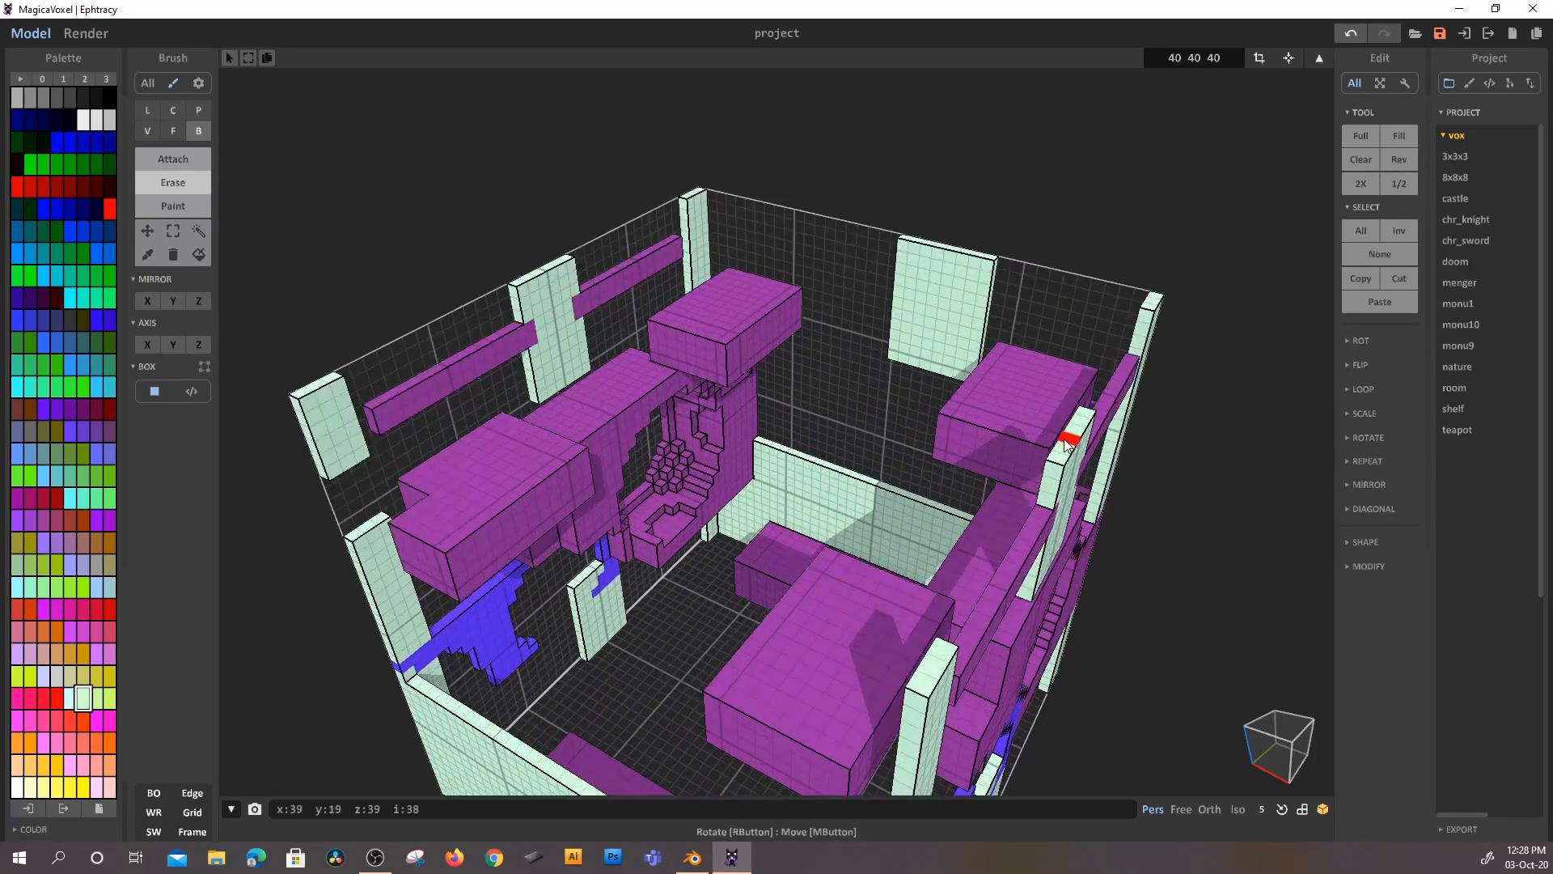
scroll(1016, 513, down, 5)
right_drag(866, 376, 815, 460)
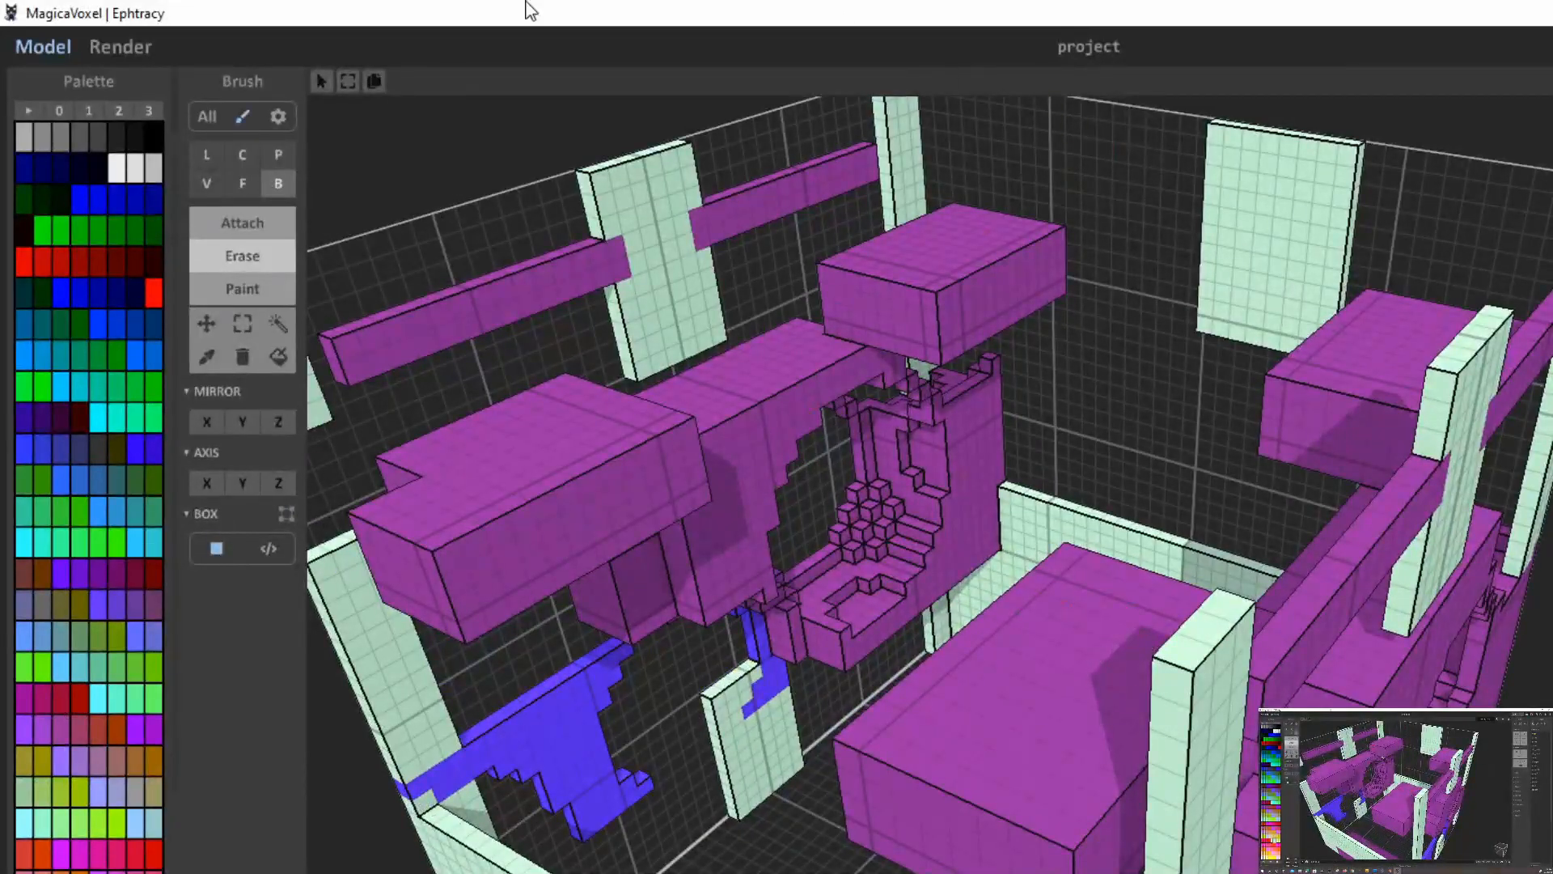
- Switch to Render mode and turn on the edge display for the rendered model
click(122, 47)
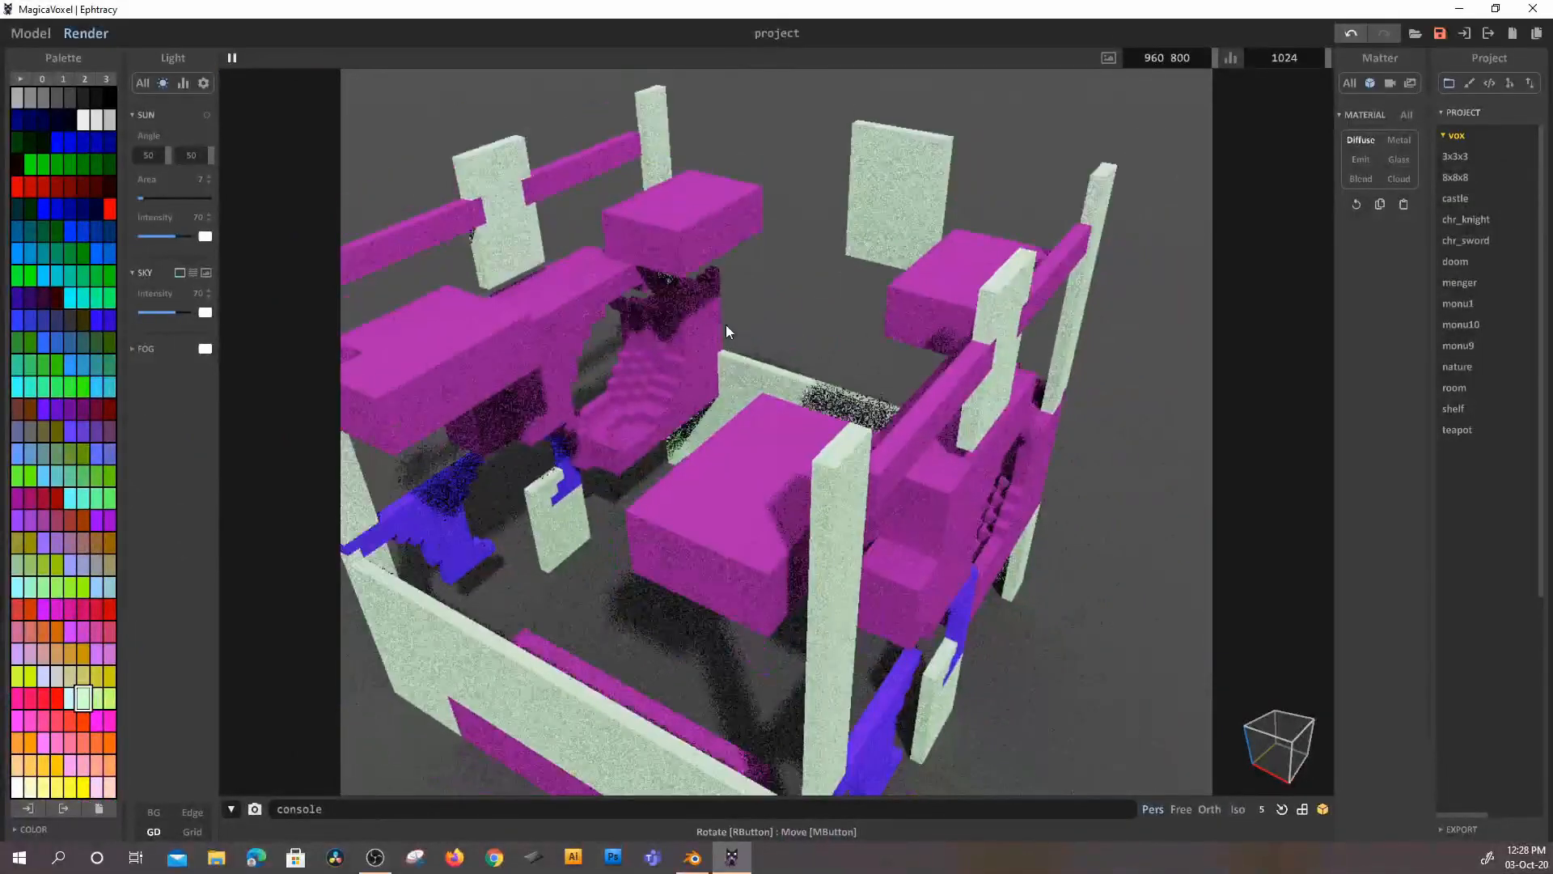
scroll(725, 324, down, 5)
right_drag(789, 445, 882, 332)
scroll(883, 327, up, 5)
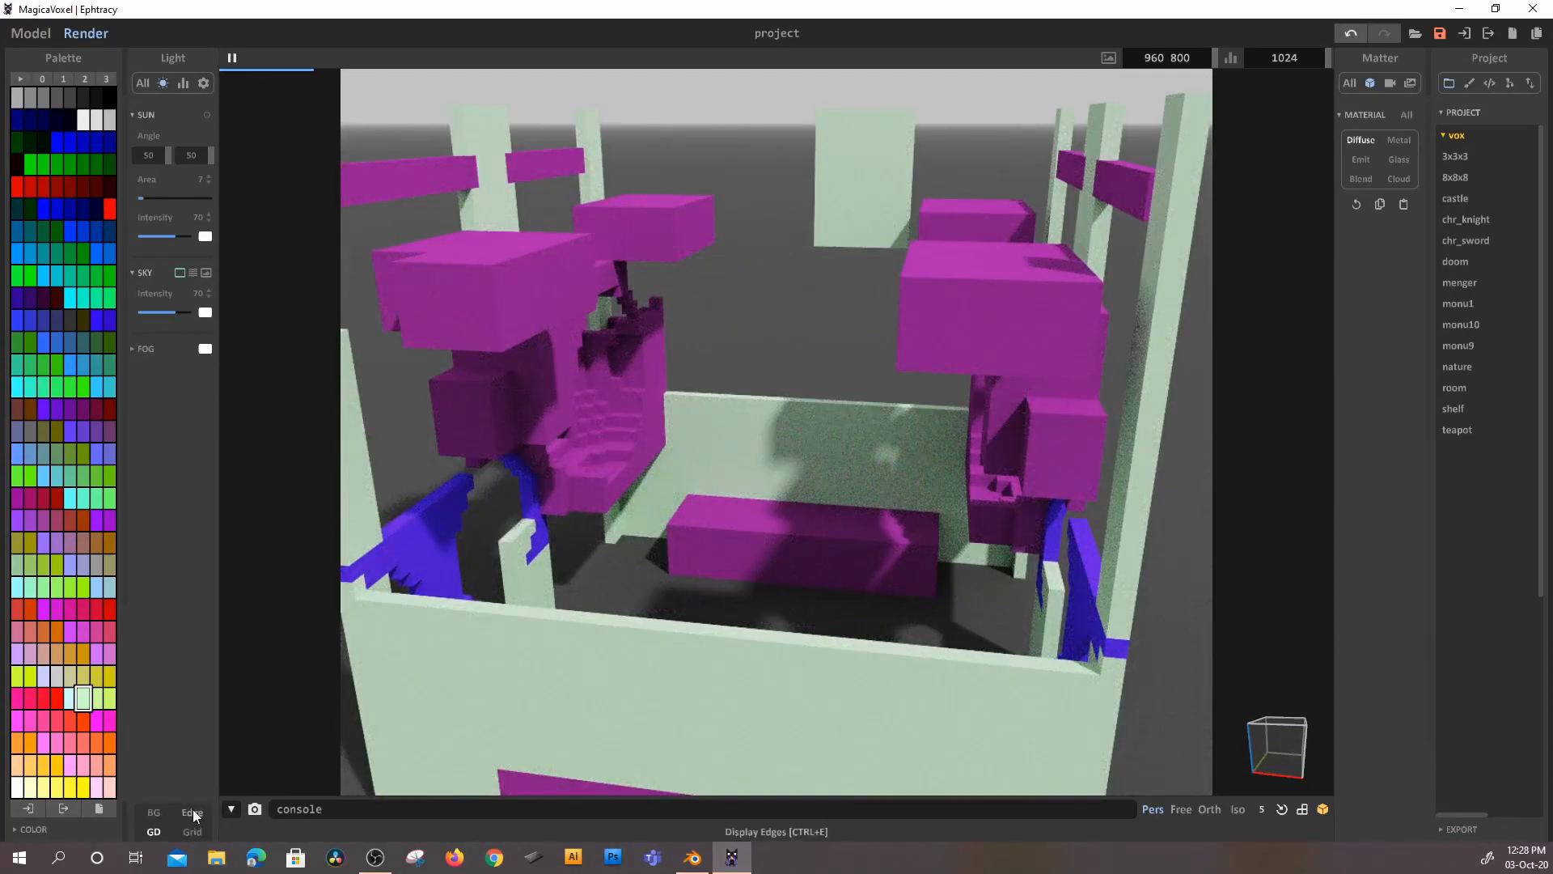
click(193, 813)
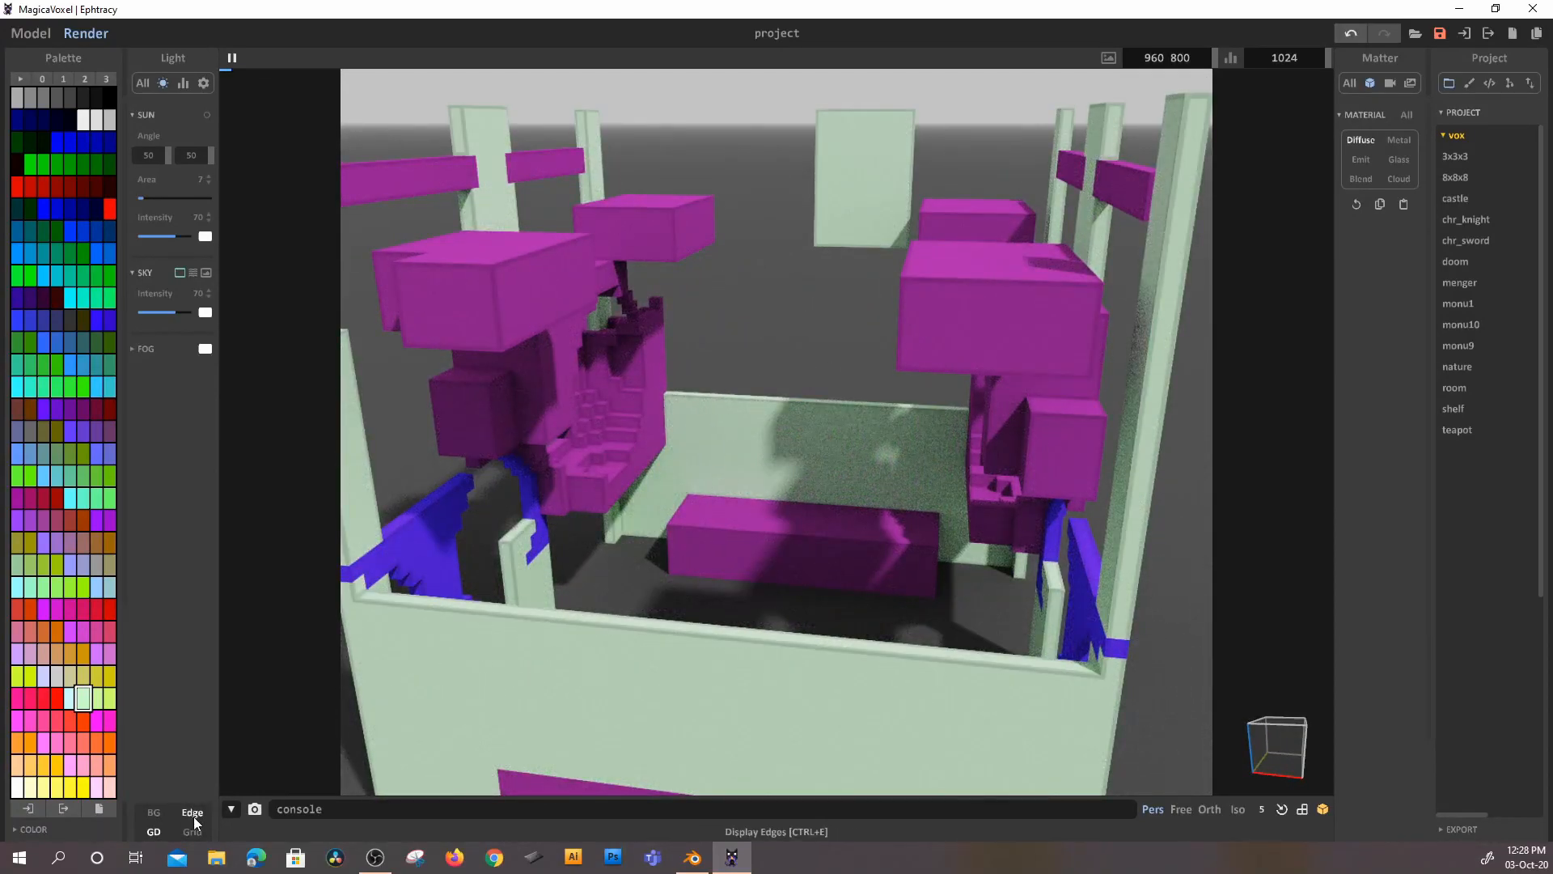
mouse_move(760, 584)
right_down()
mouse_move(698, 589)
mouse_move(720, 542)
mouse_move(777, 599)
right_up()
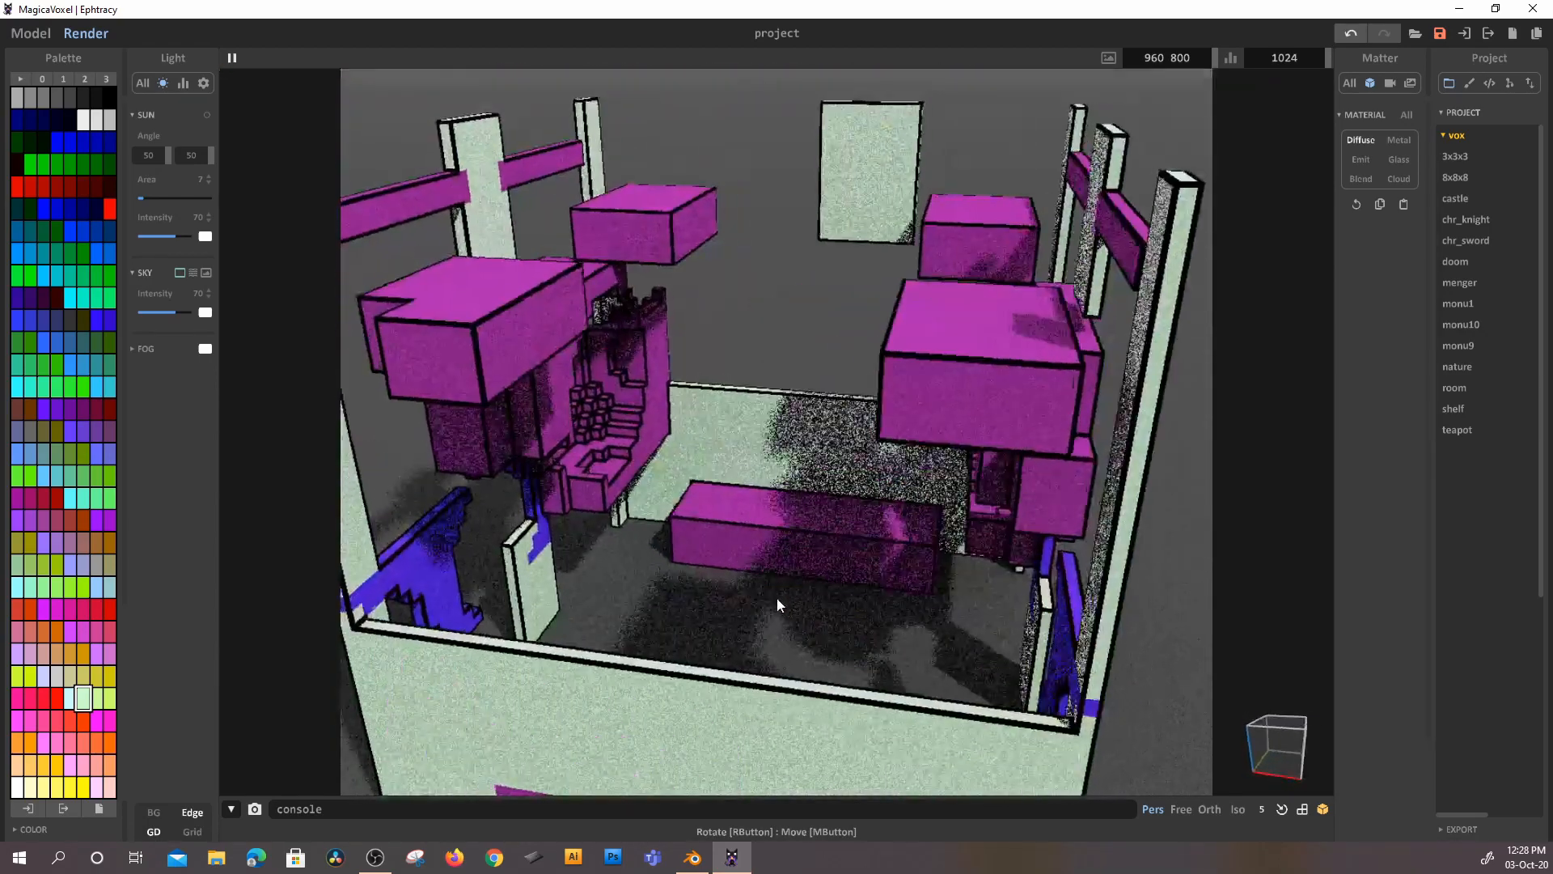
- Try toggling the background colour, grid and ground display options in the render
click(152, 814)
click(150, 812)
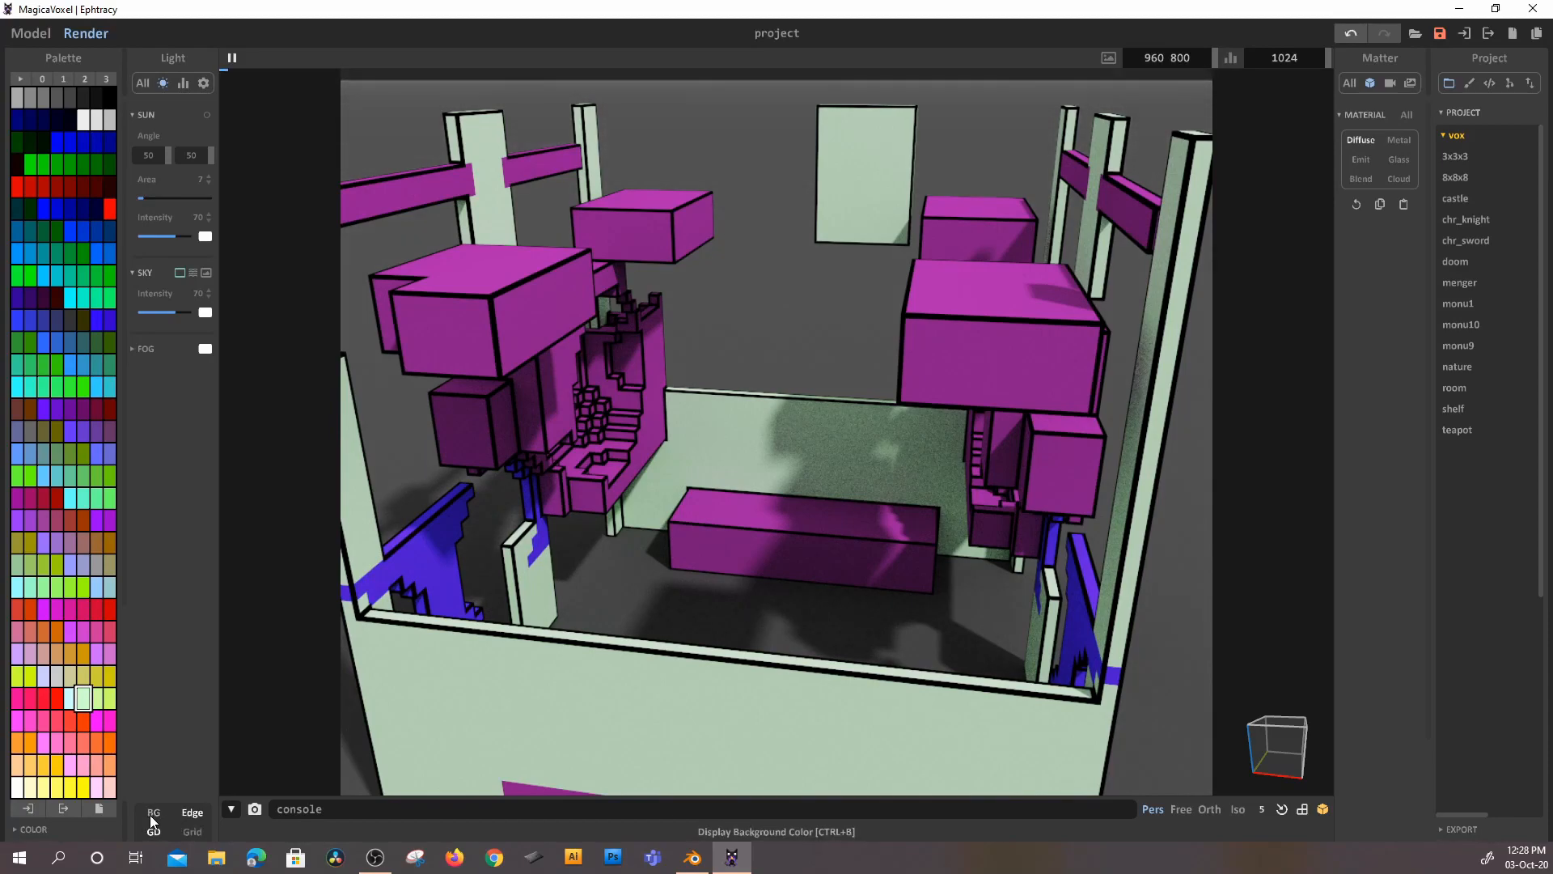
click(194, 833)
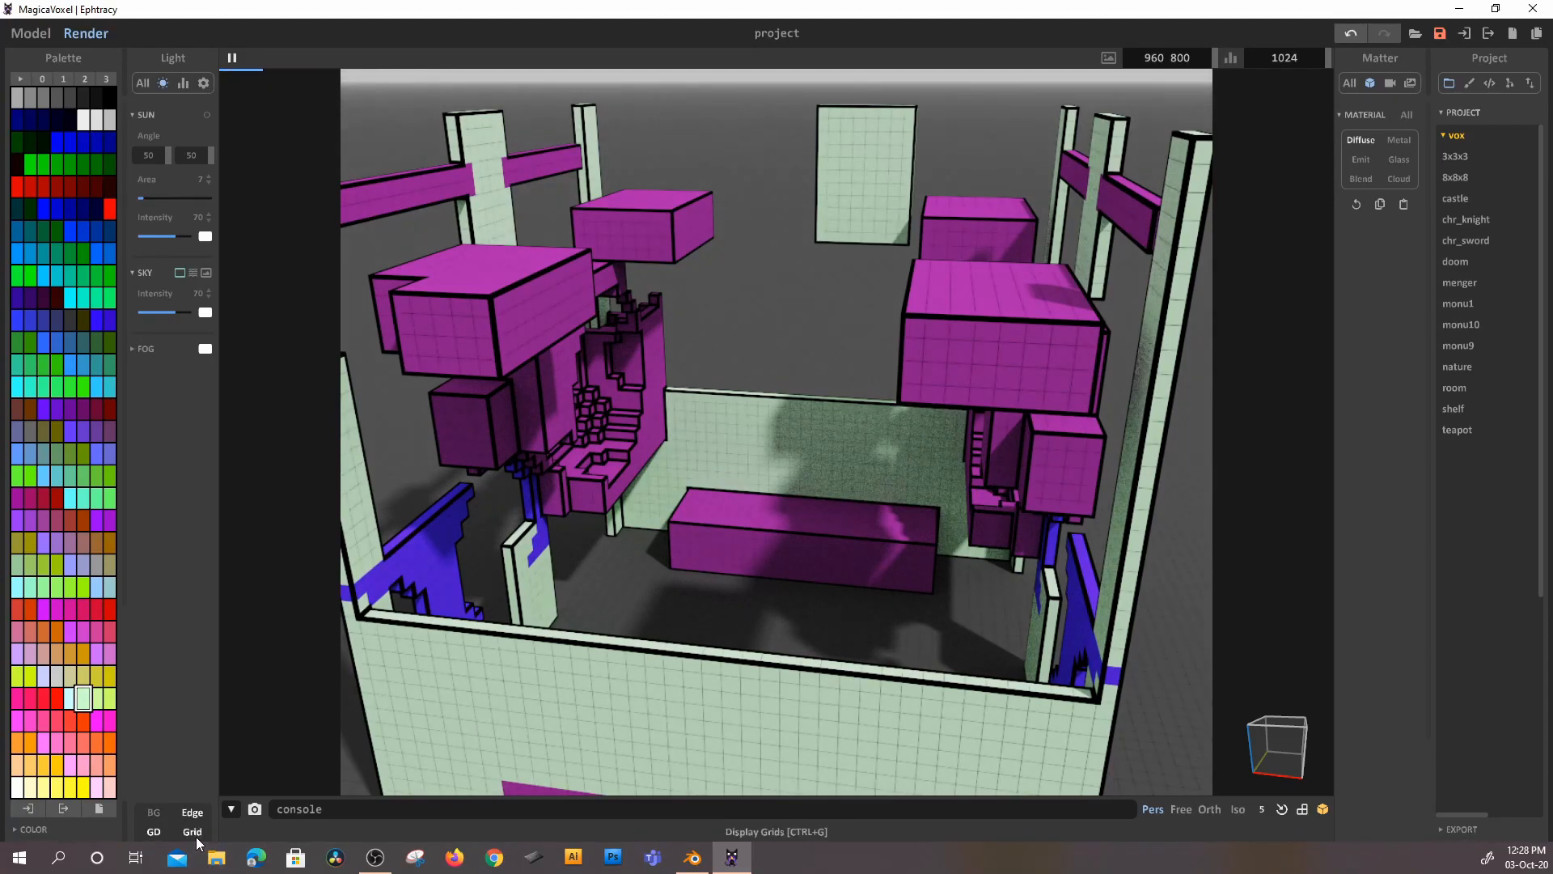
click(153, 833)
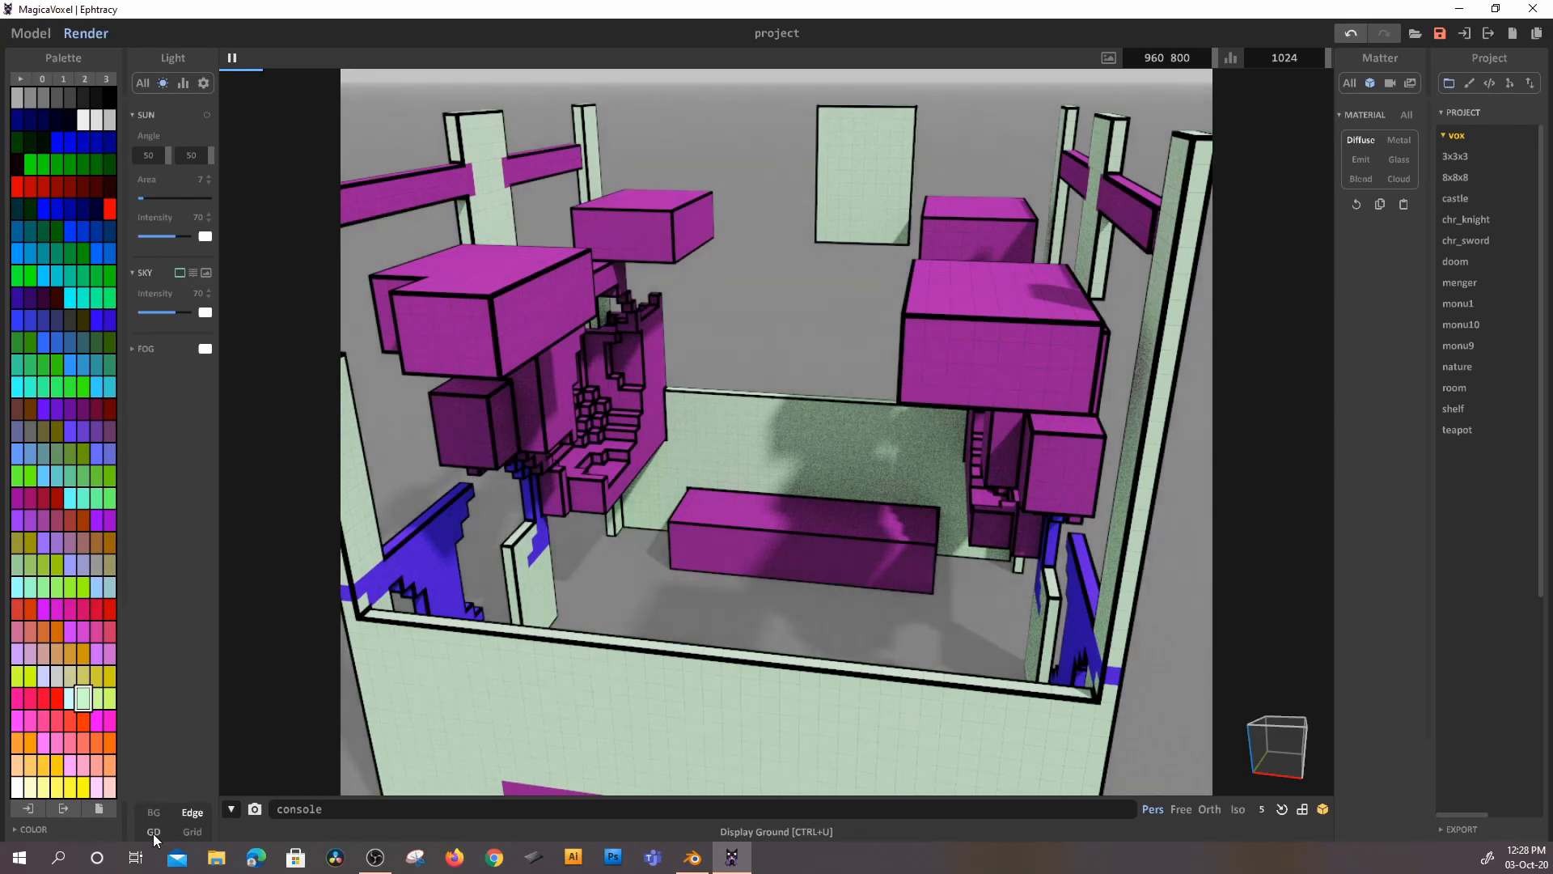
- Set the render camera to isometric projection, orient it to a corner view and frame the whole model
scroll(942, 481, down, 5)
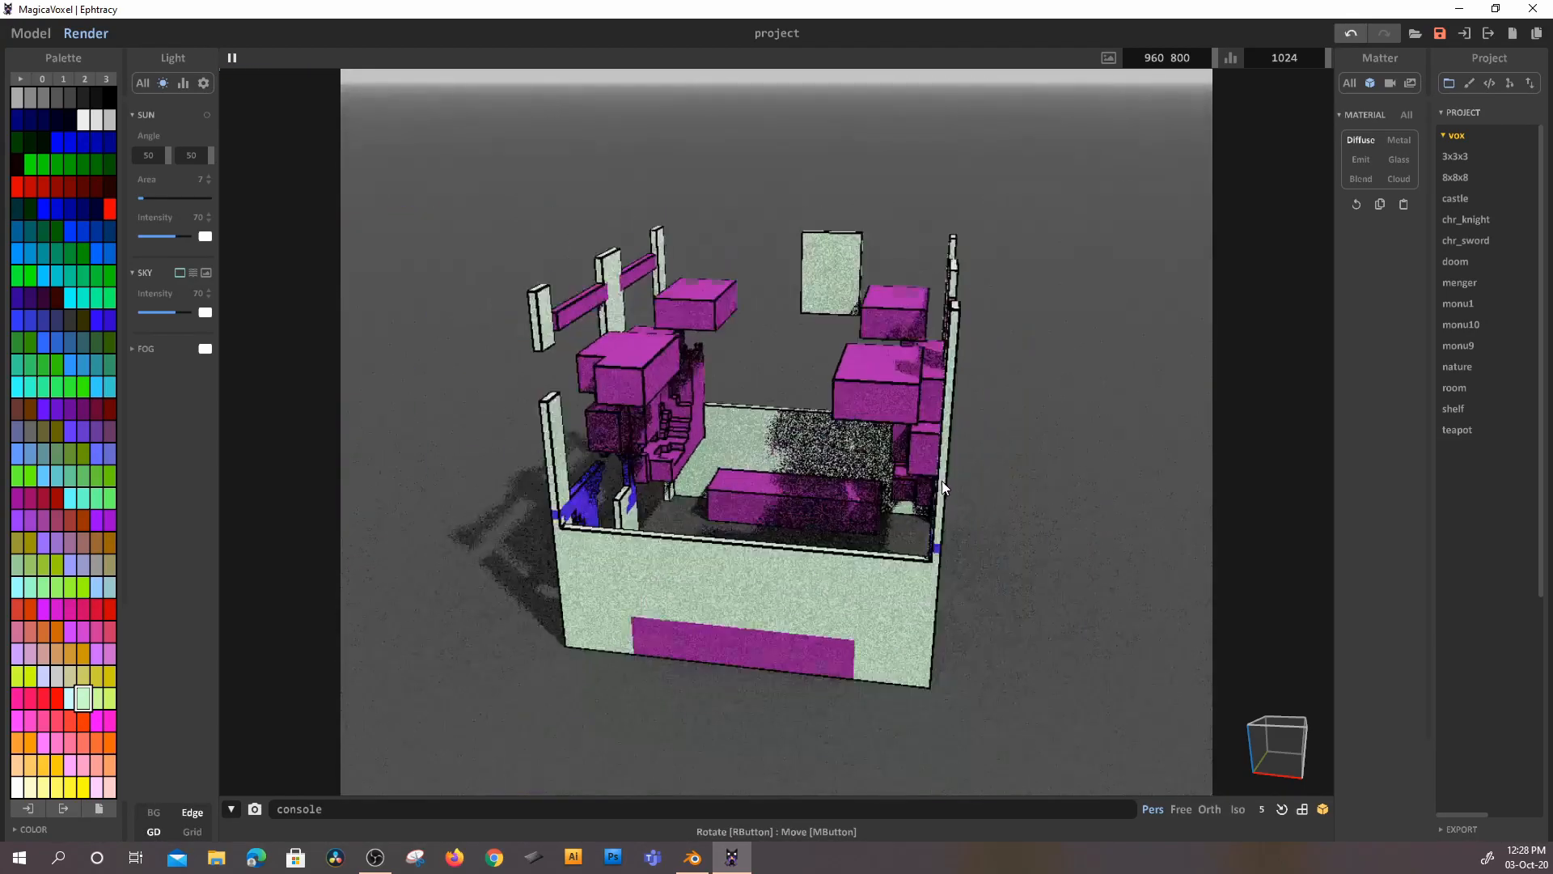
scroll(957, 420, up, 4)
right_drag(958, 420, 914, 405)
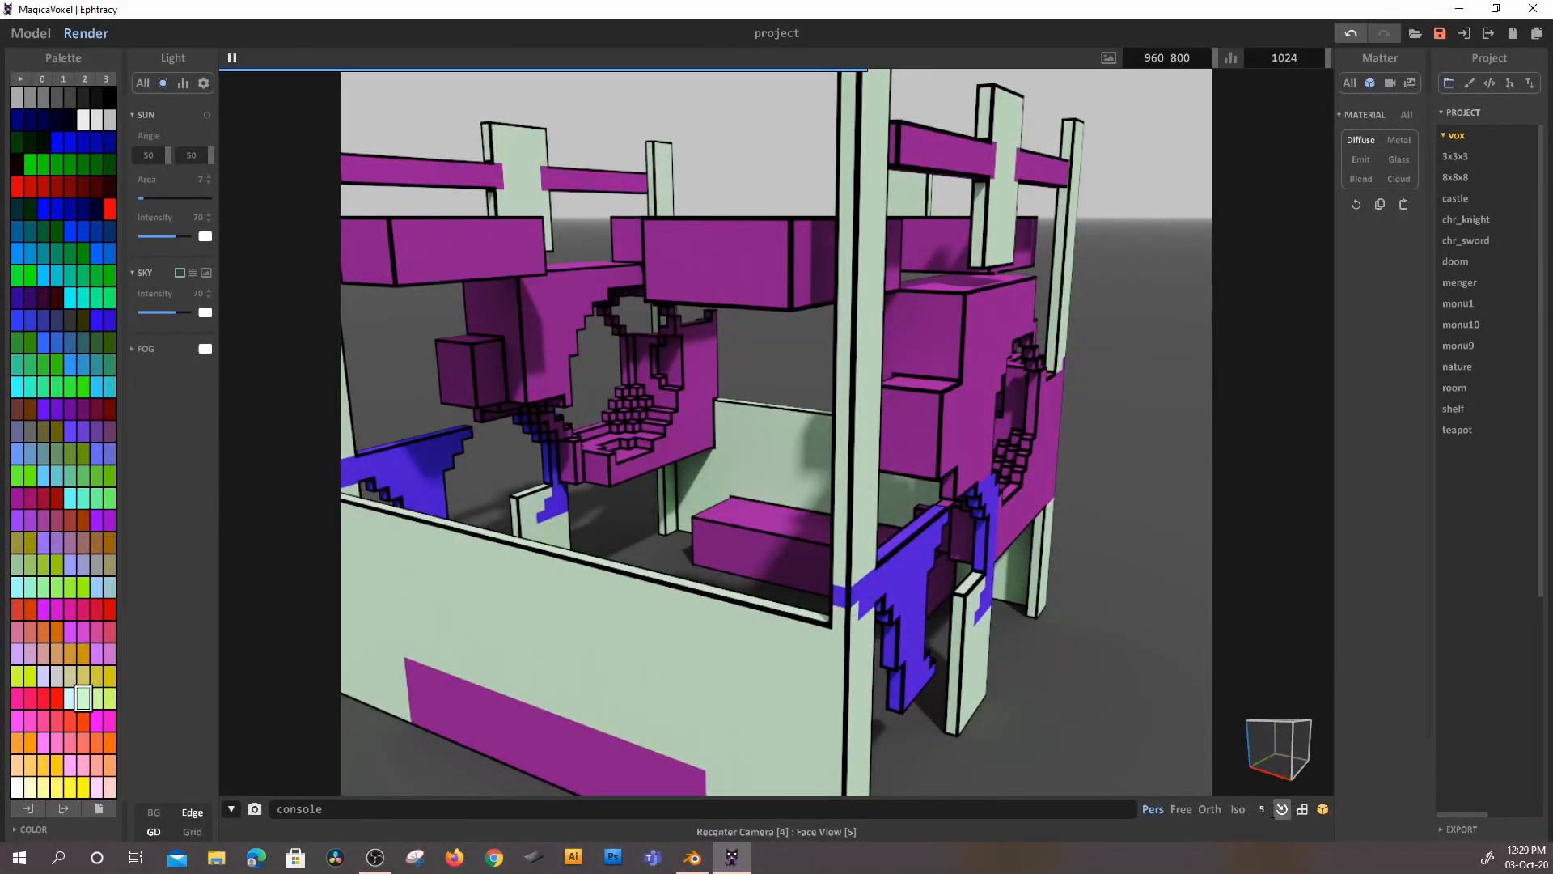
click(1237, 808)
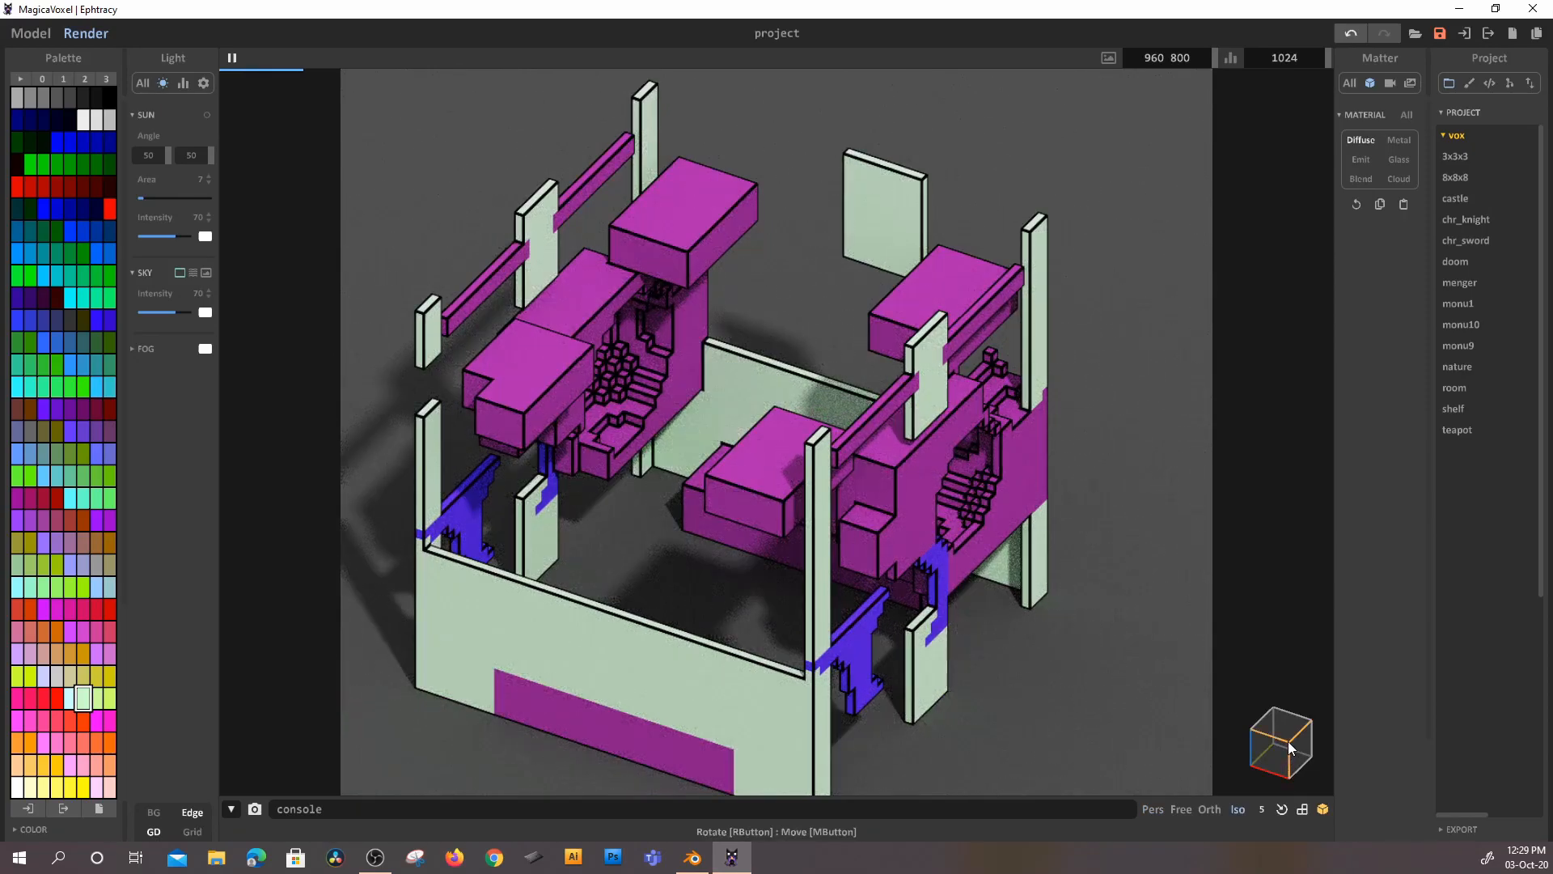
click(1252, 730)
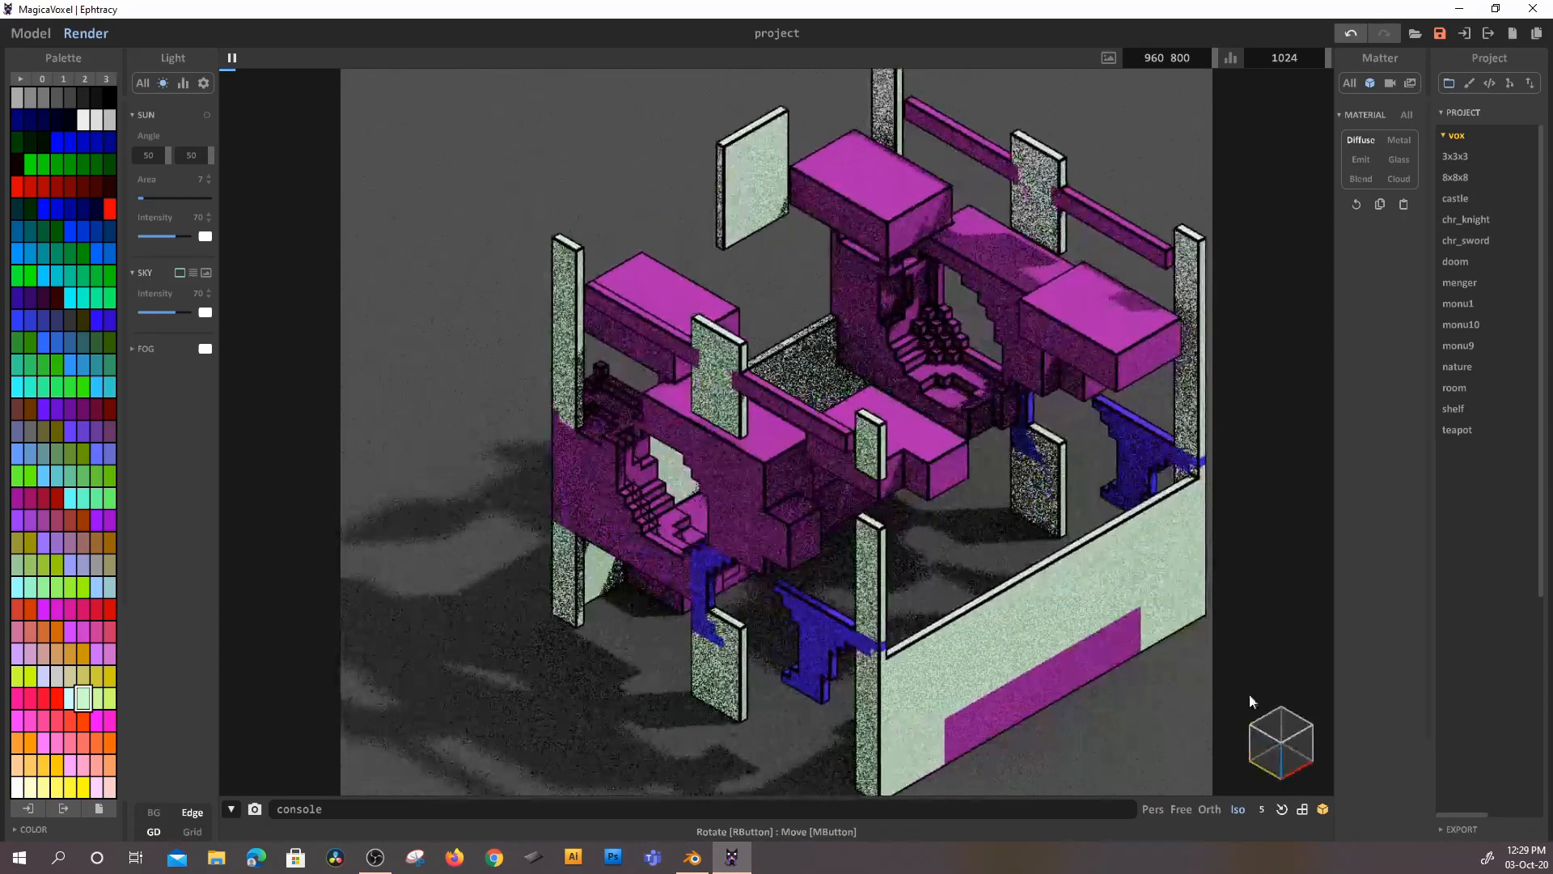
click(1311, 723)
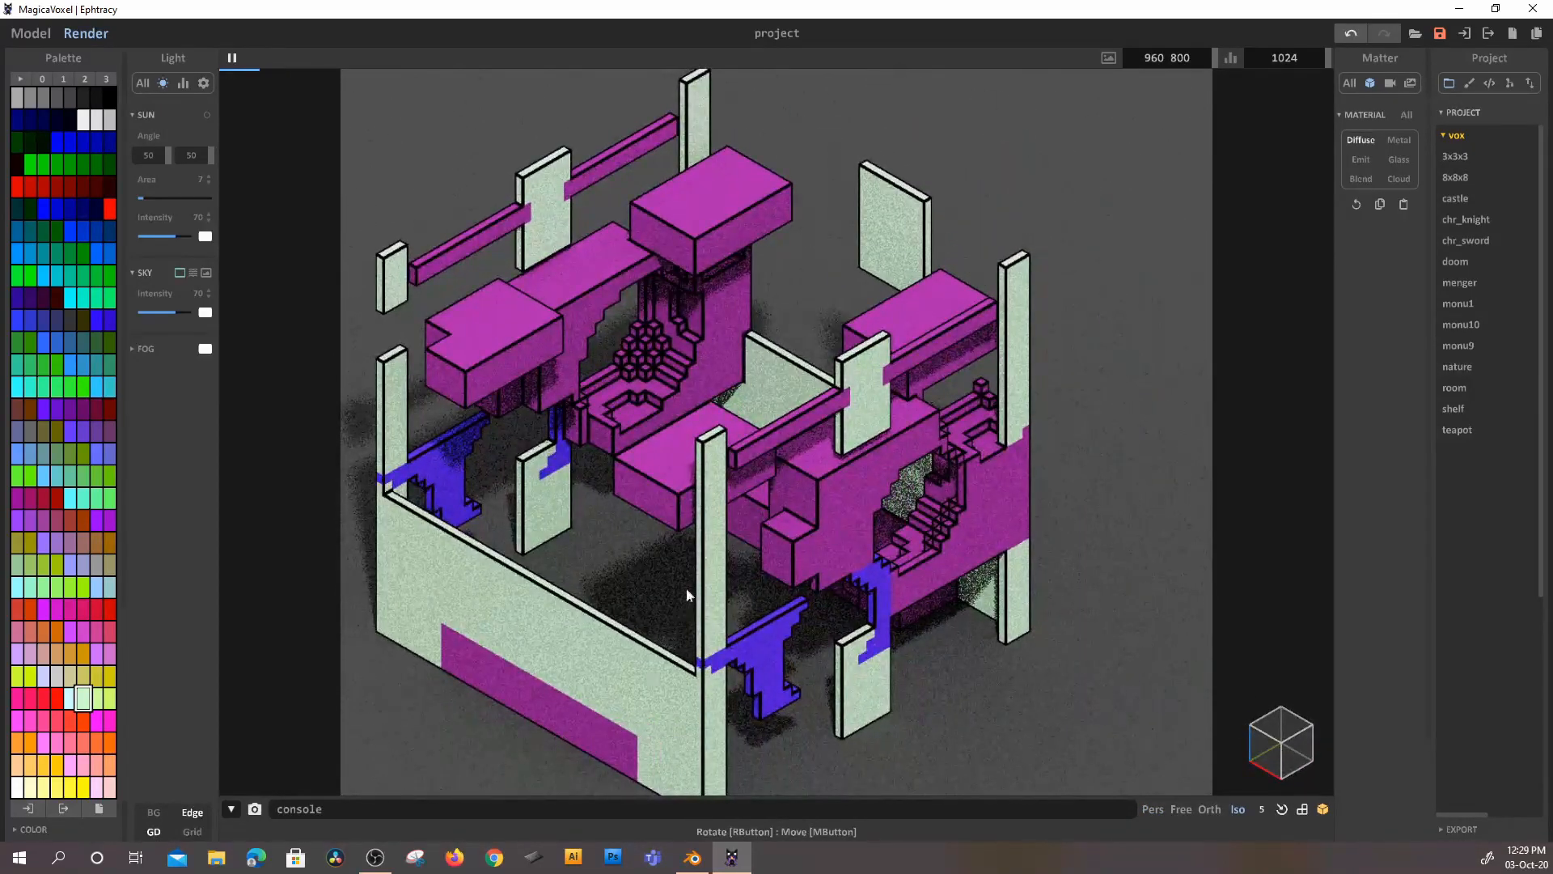
middle_drag(690, 478, 767, 484)
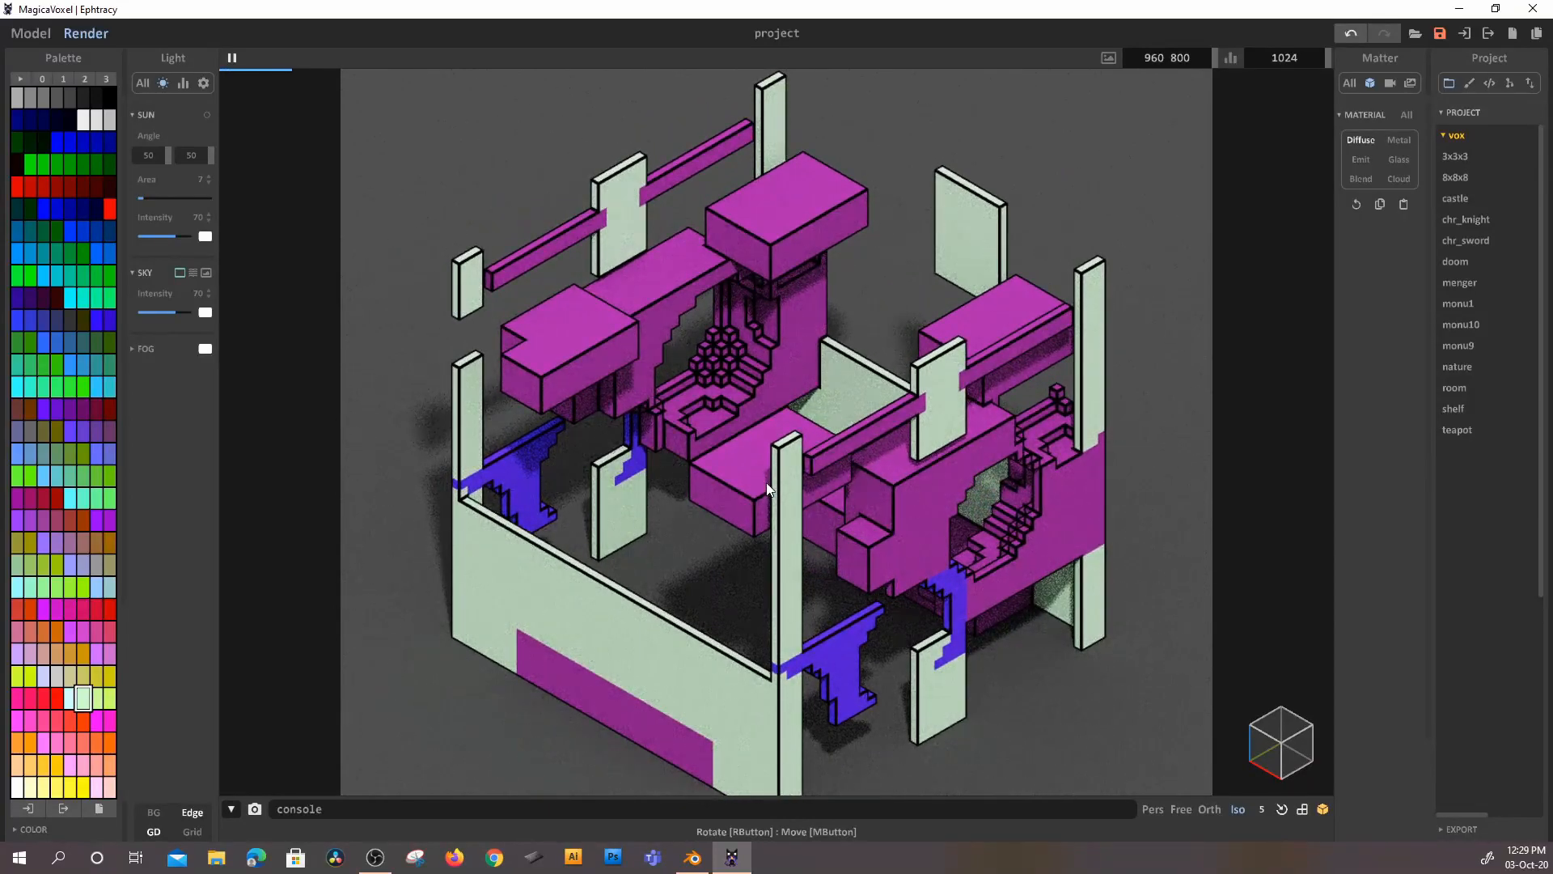
scroll(822, 490, down, 4)
scroll(822, 490, up, 3)
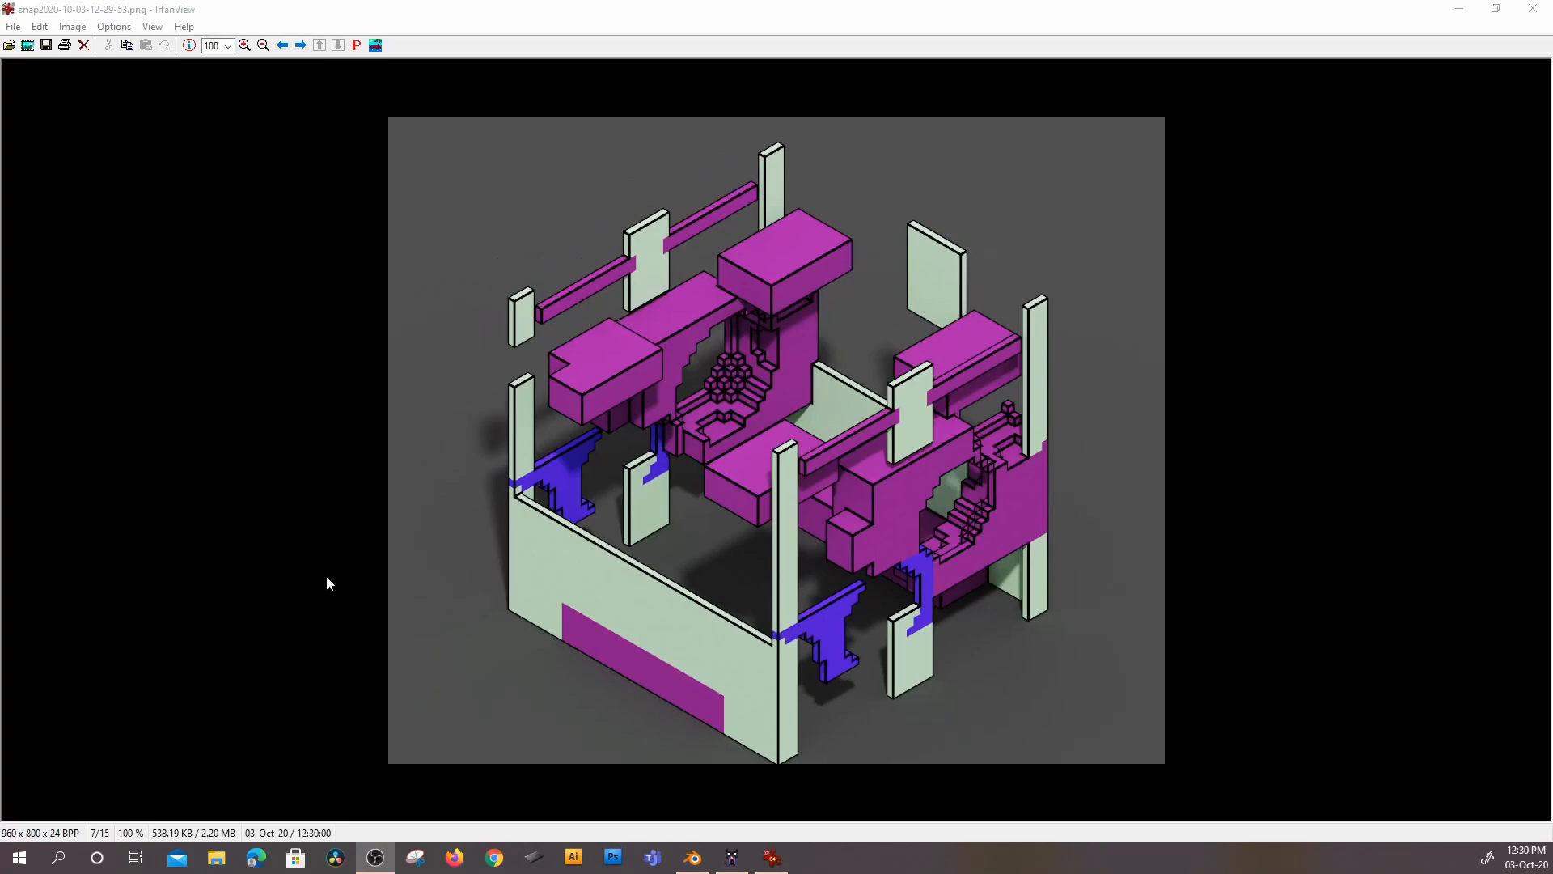
scroll(926, 440, down, 2)
scroll(926, 439, up, 3)
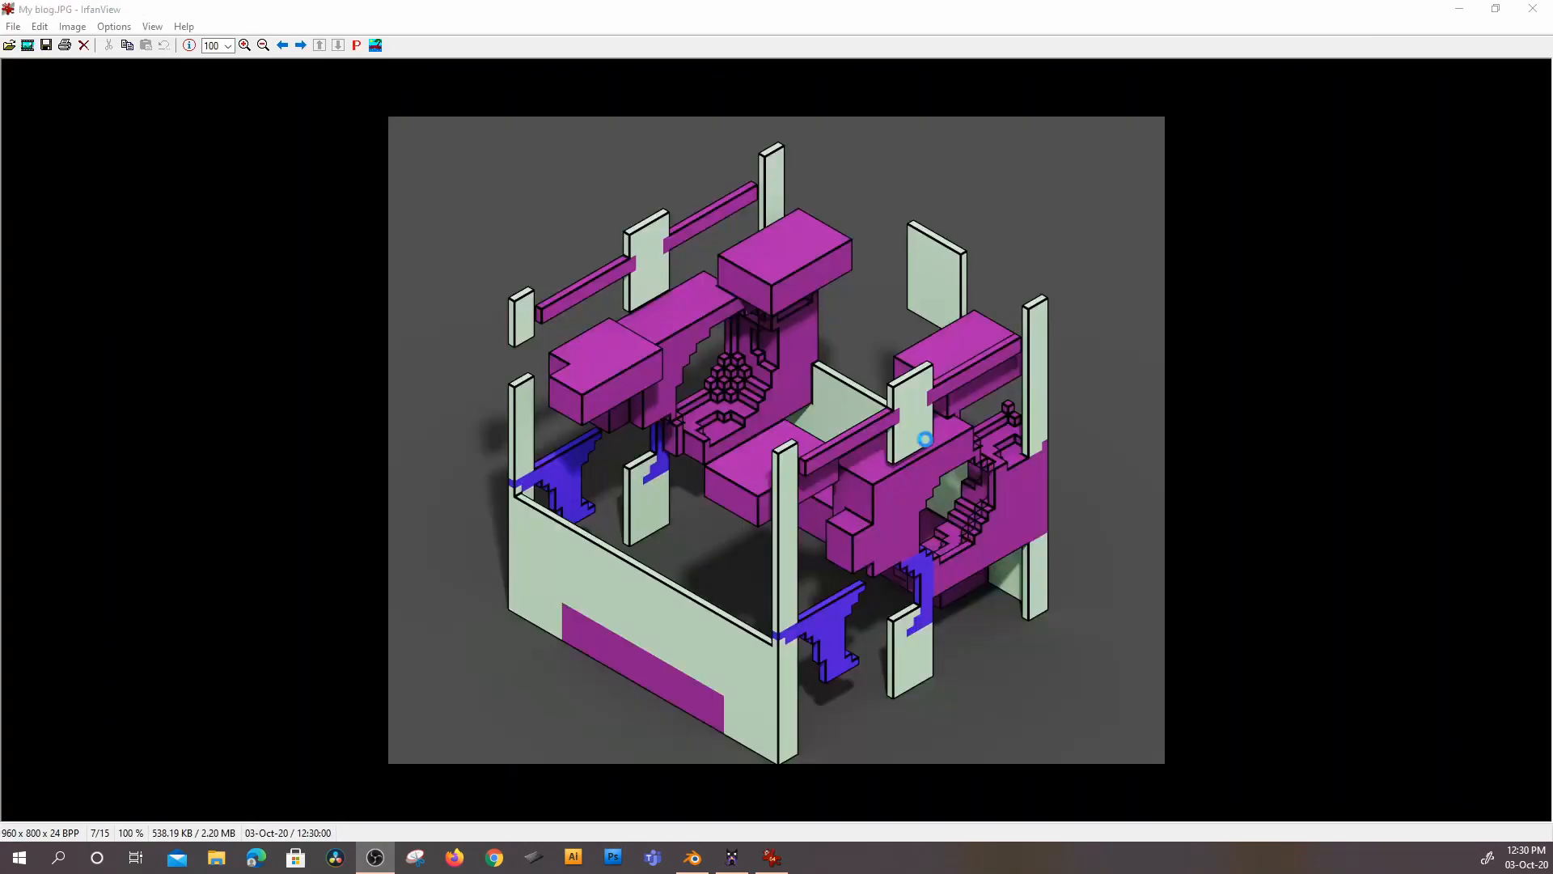
scroll(855, 393, down, 2)
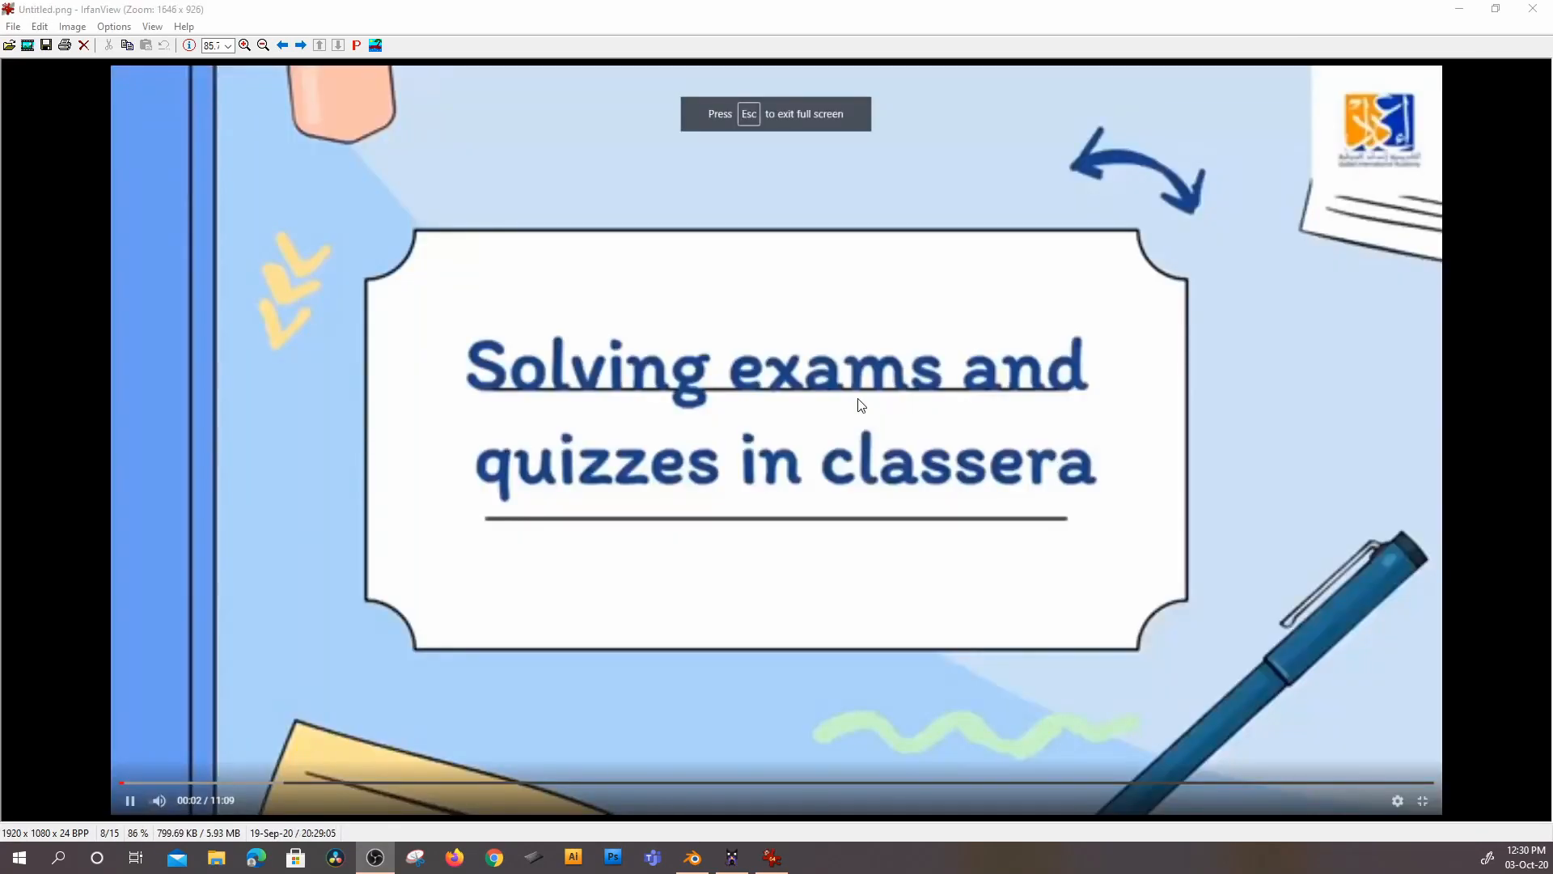
scroll(858, 398, up, 1)
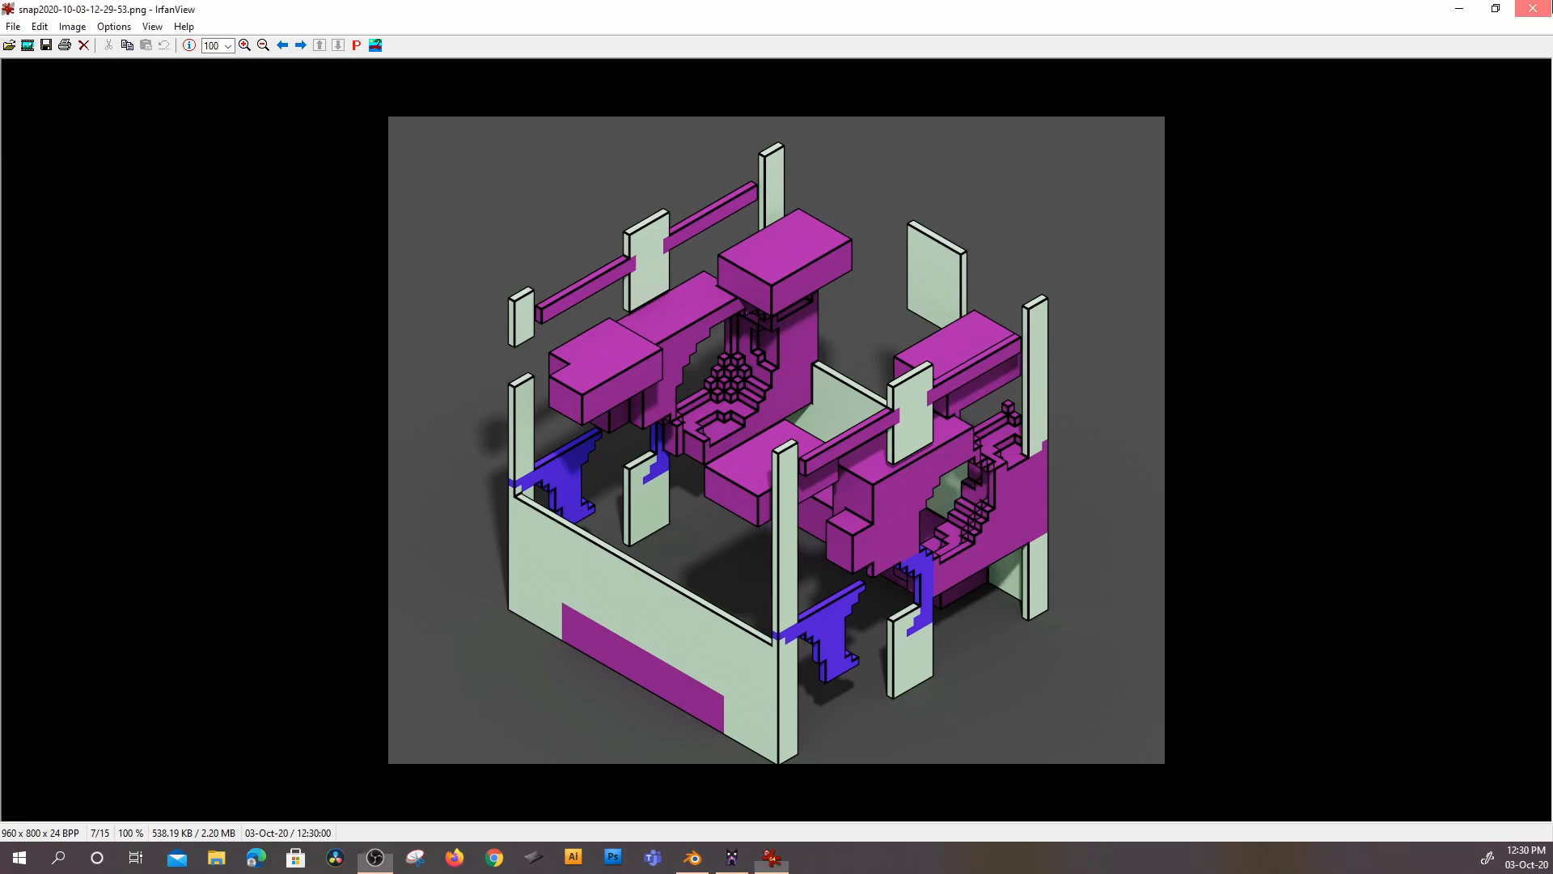
- Close the snapshot in IrfanView and start an OBJ export of the model with the Desktop as the destination
click(1533, 8)
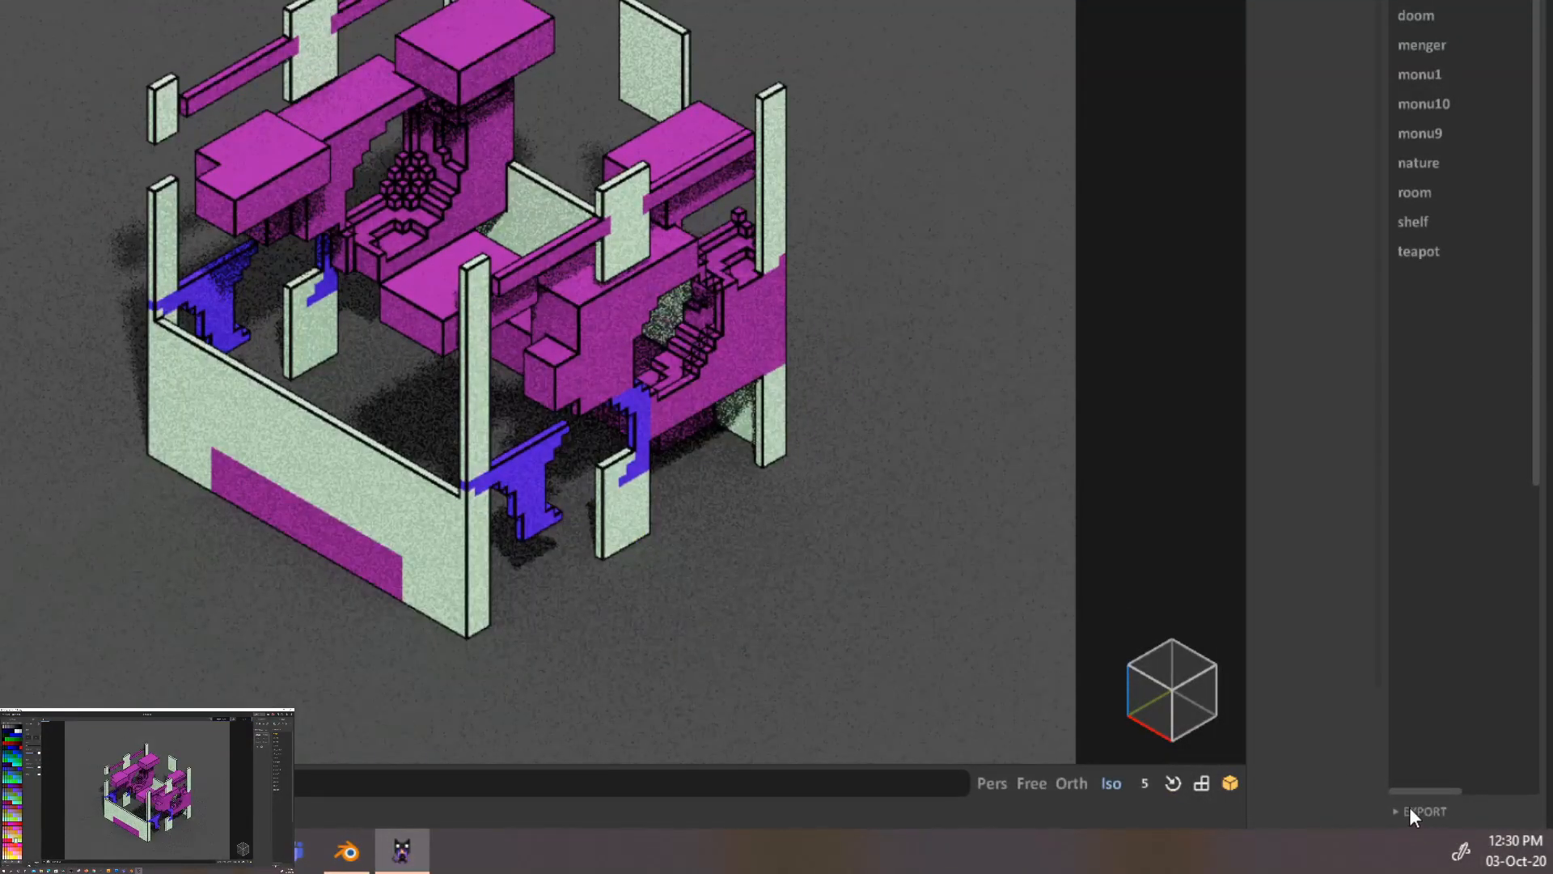
click(1409, 807)
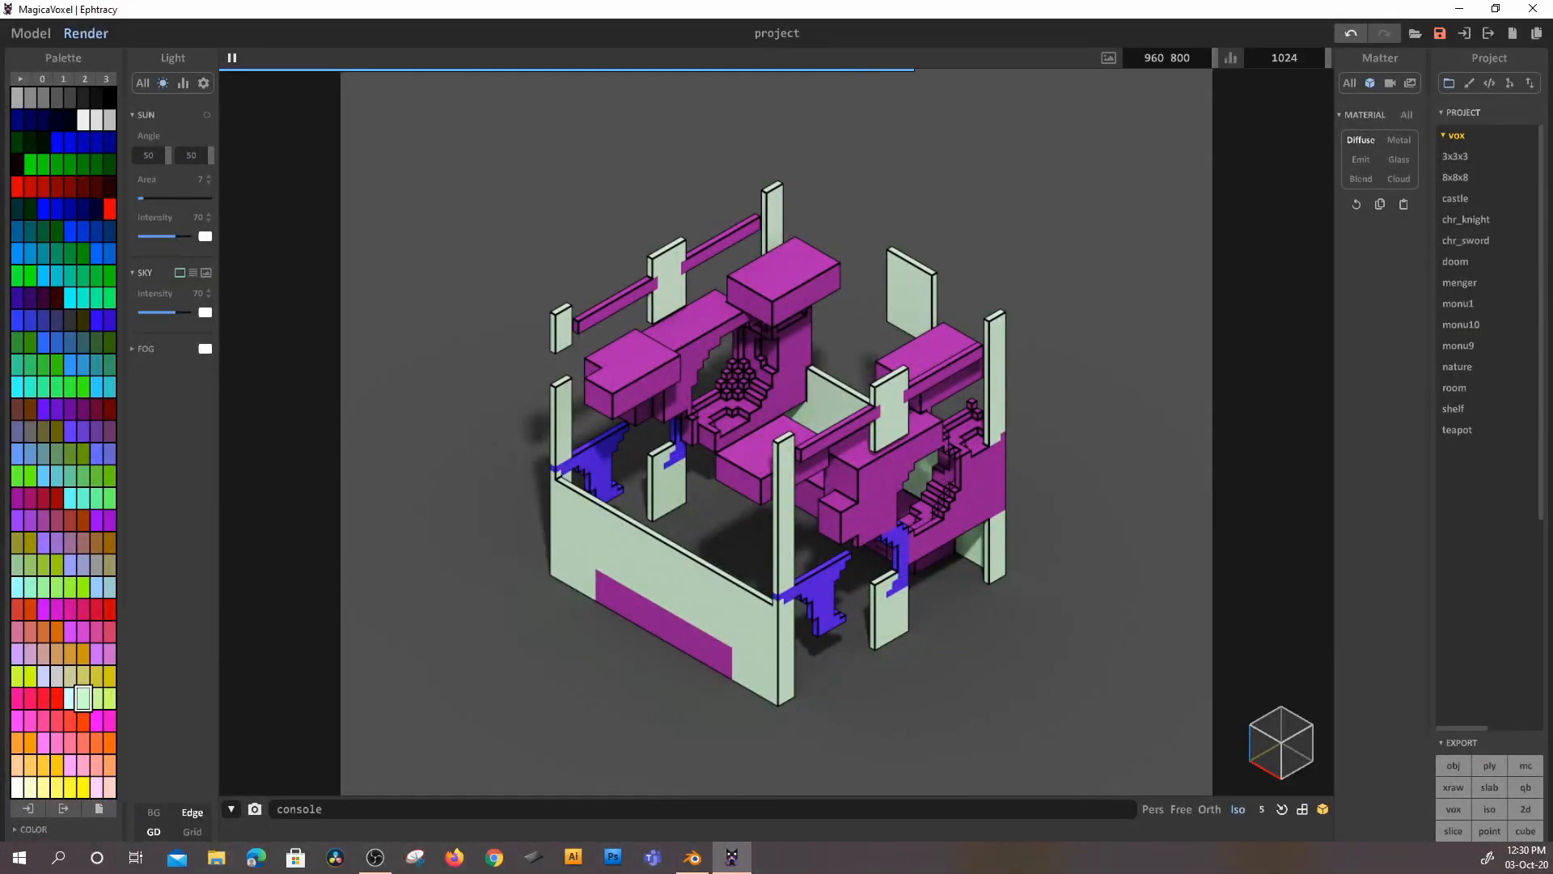
click(1453, 765)
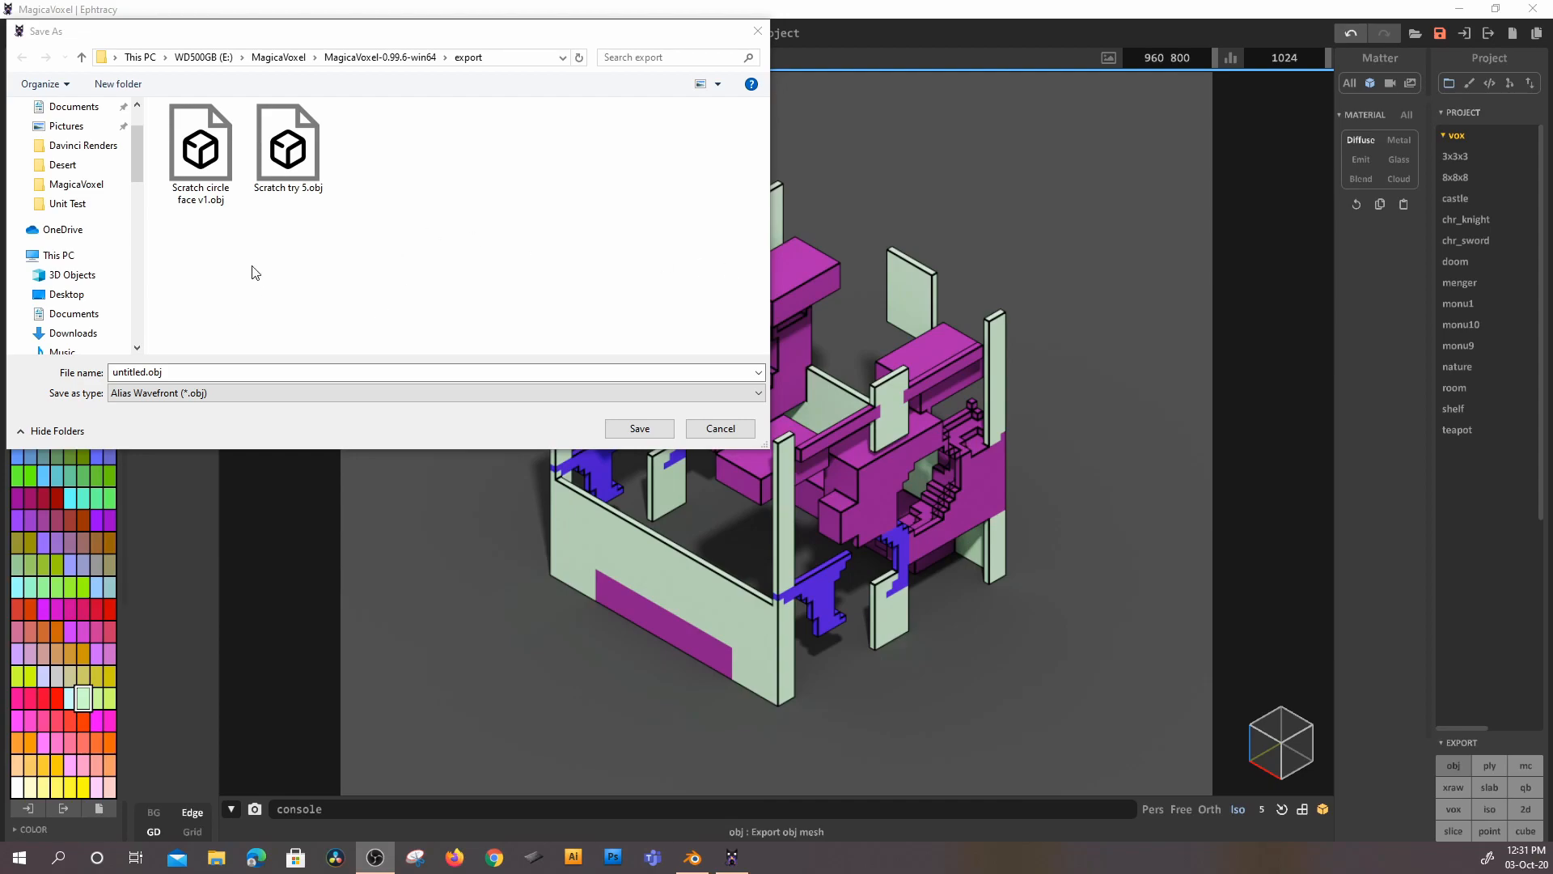
scroll(68, 202, up, 2)
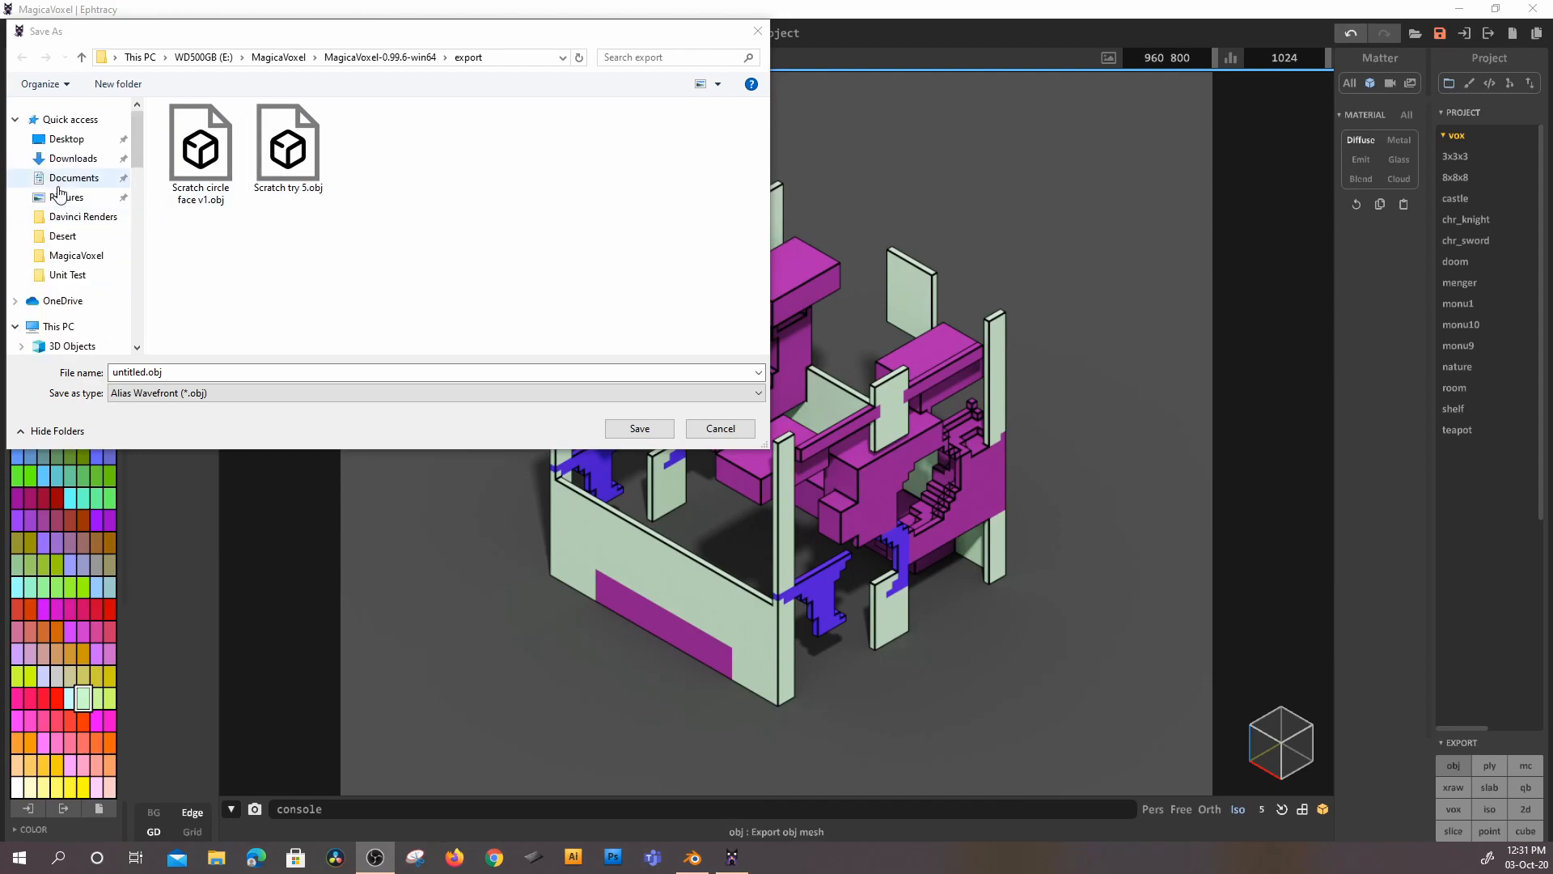
click(65, 140)
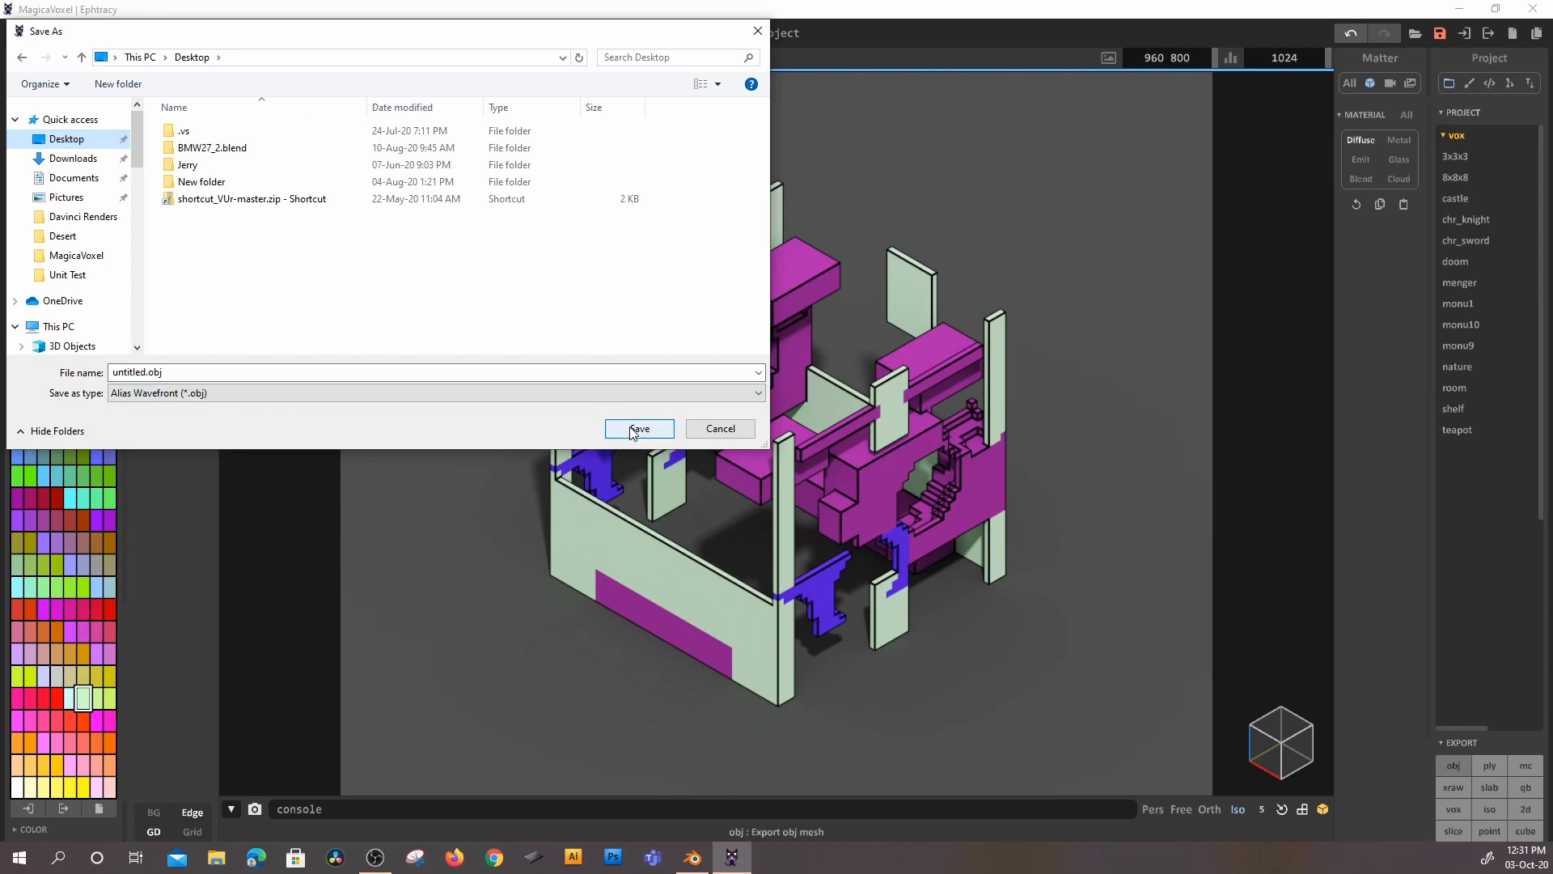
- Name the OBJ export file test and save it
click(285, 375)
text(teast)
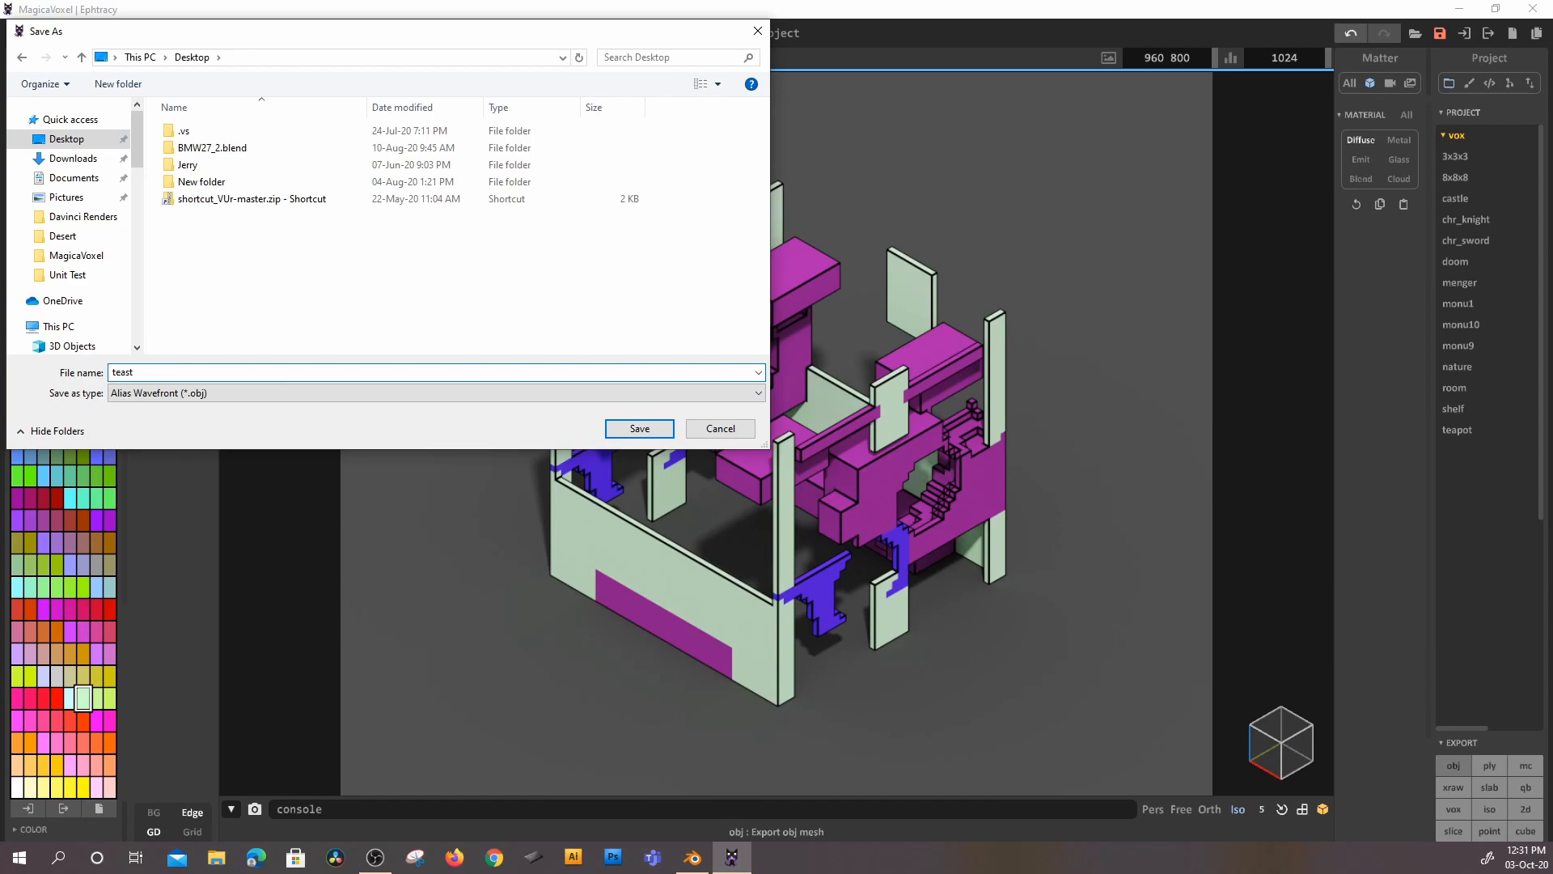
key(BackSpace)
key(BackSpace)
key(BackSpace)
text(st)
key(Return)
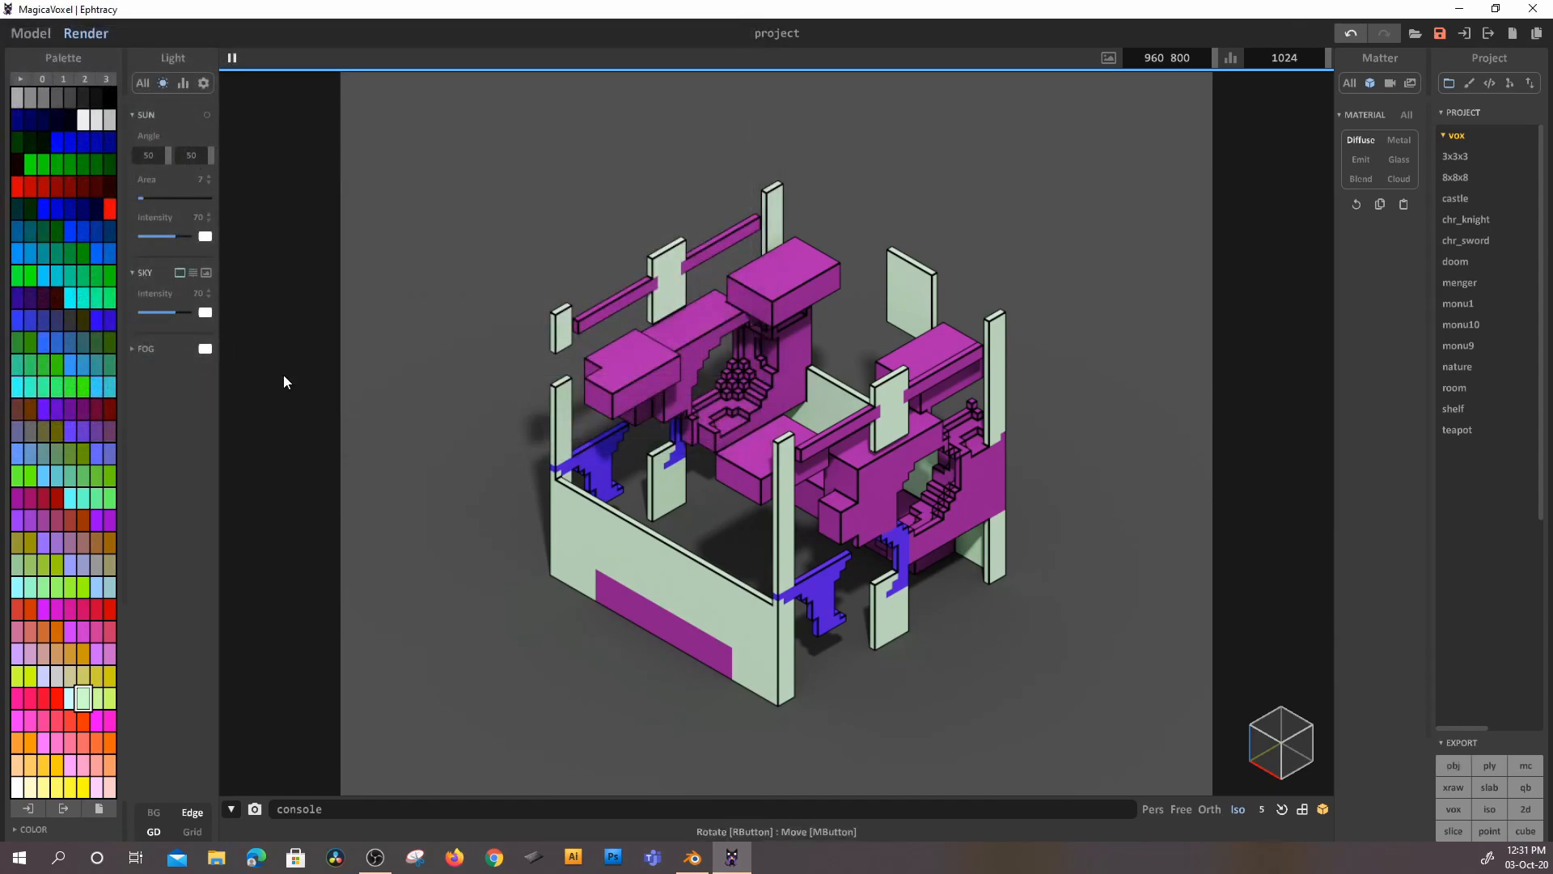
- Switch to Blender and dismiss its splash screen
click(1436, 32)
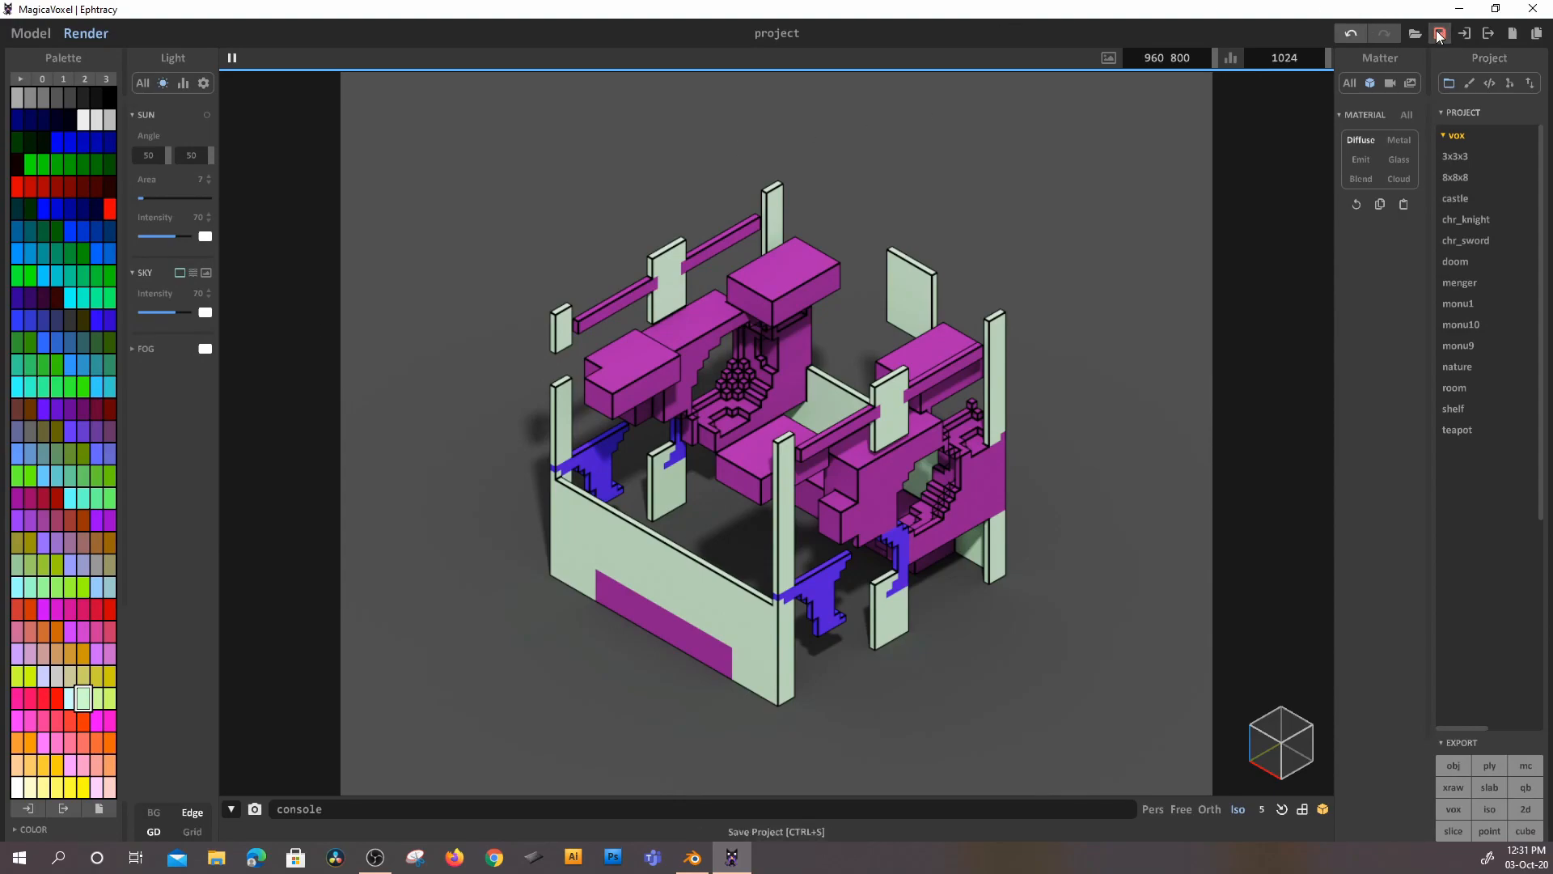
click(764, 25)
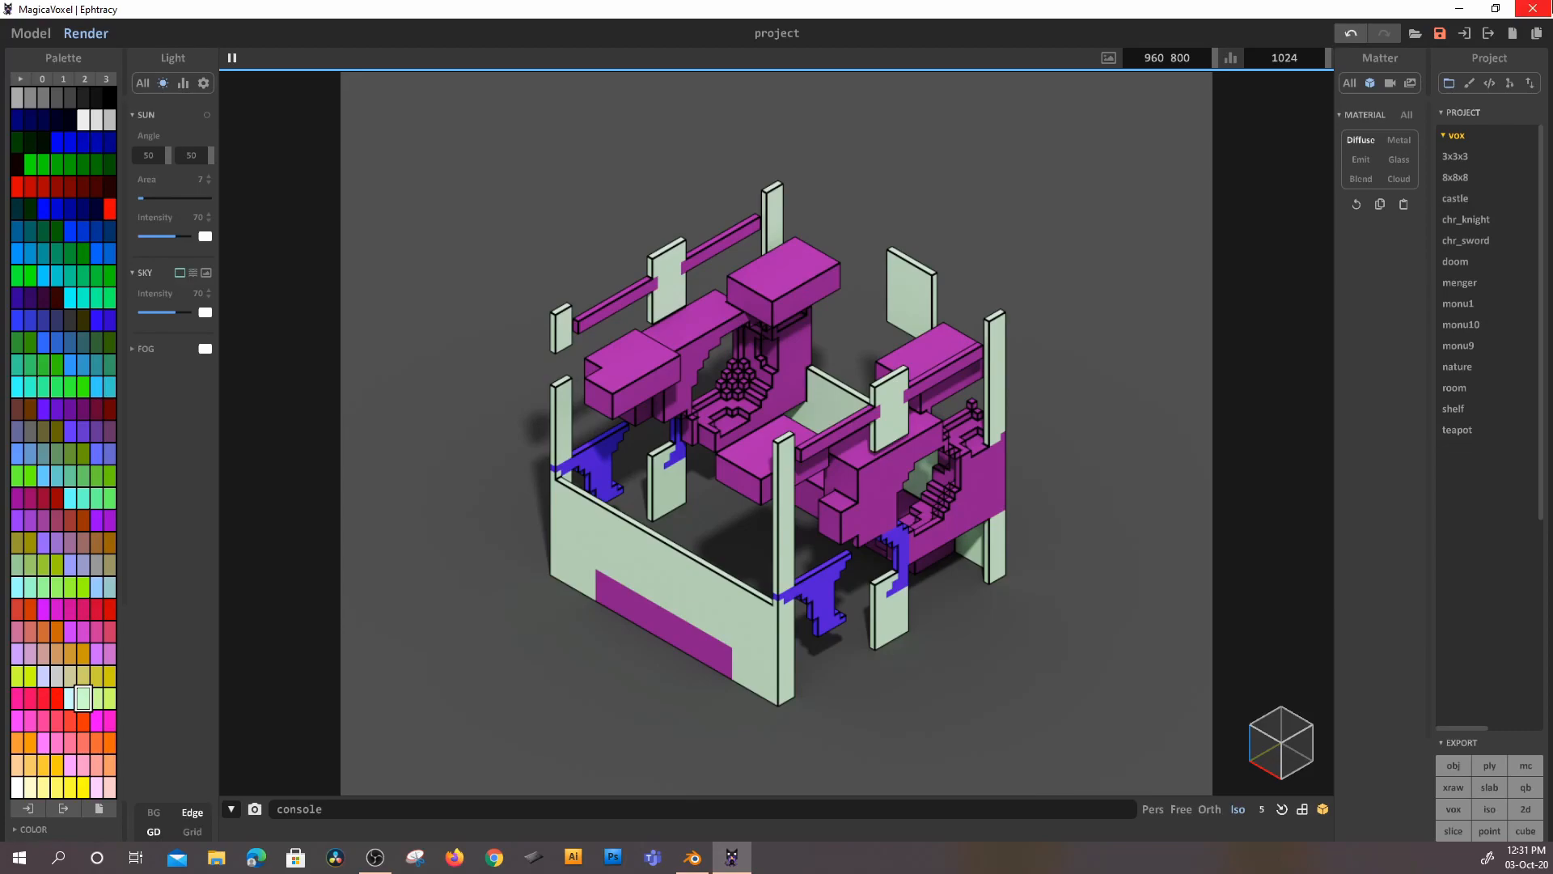
click(1460, 9)
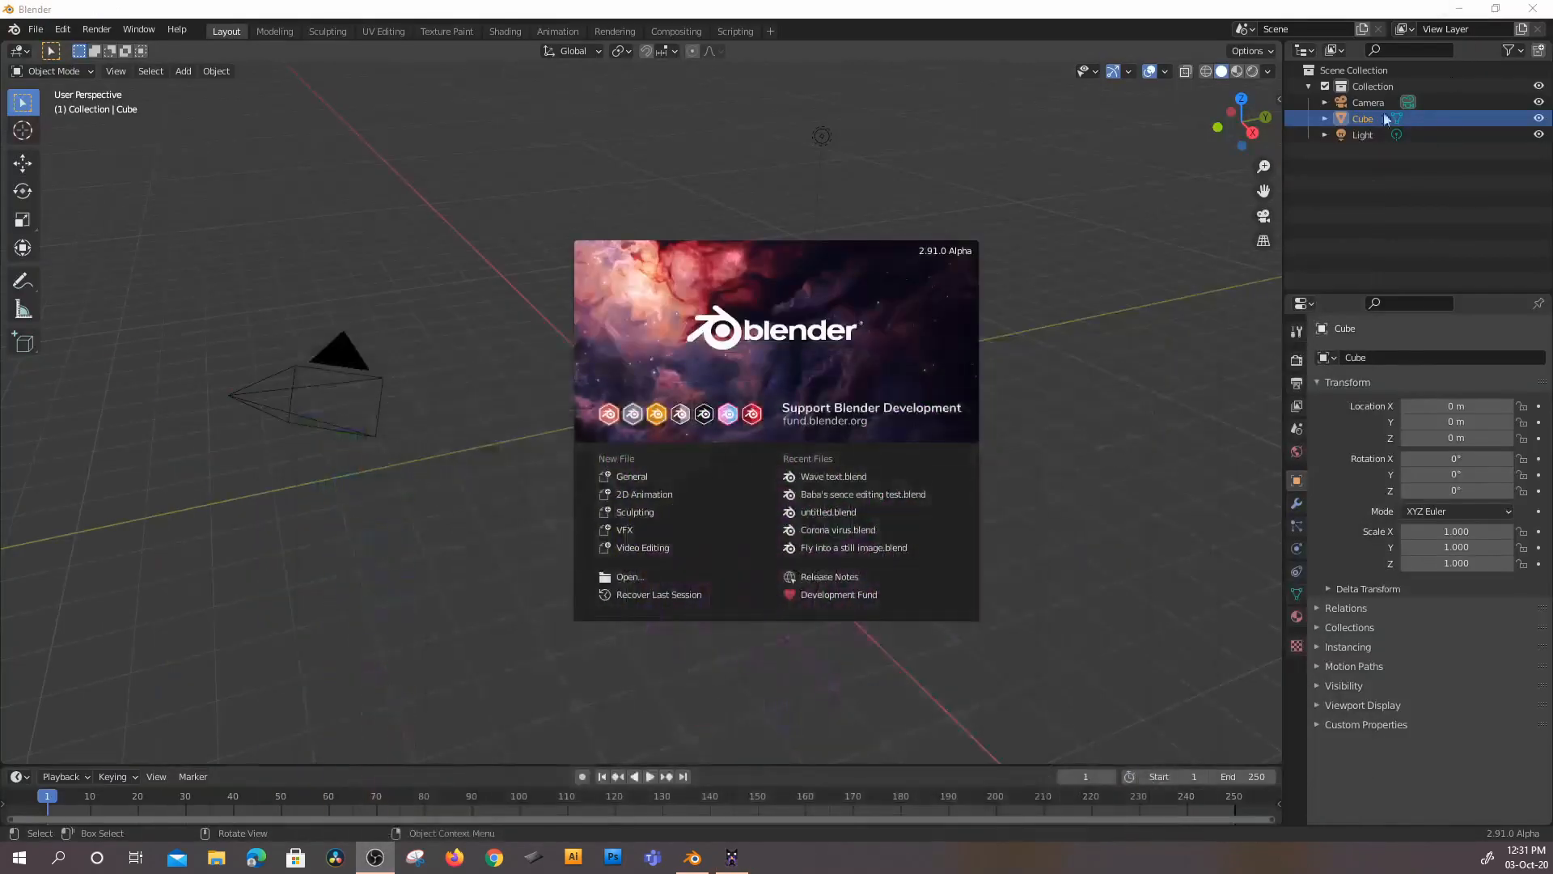
click(1124, 361)
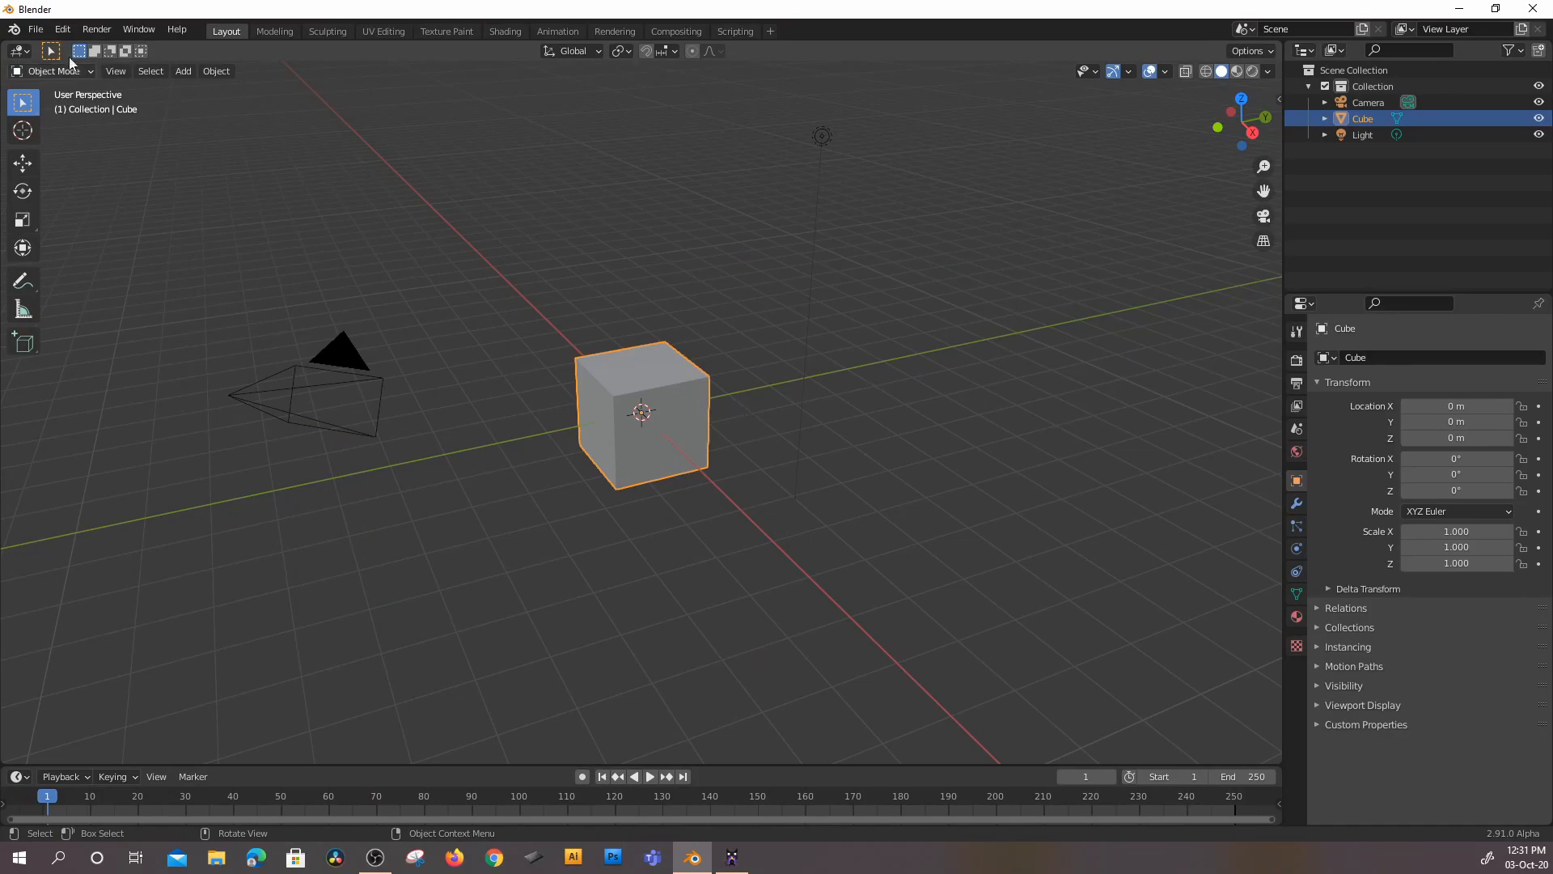
- Import the exported test model into the Blender scene as a Wavefront OBJ
click(36, 29)
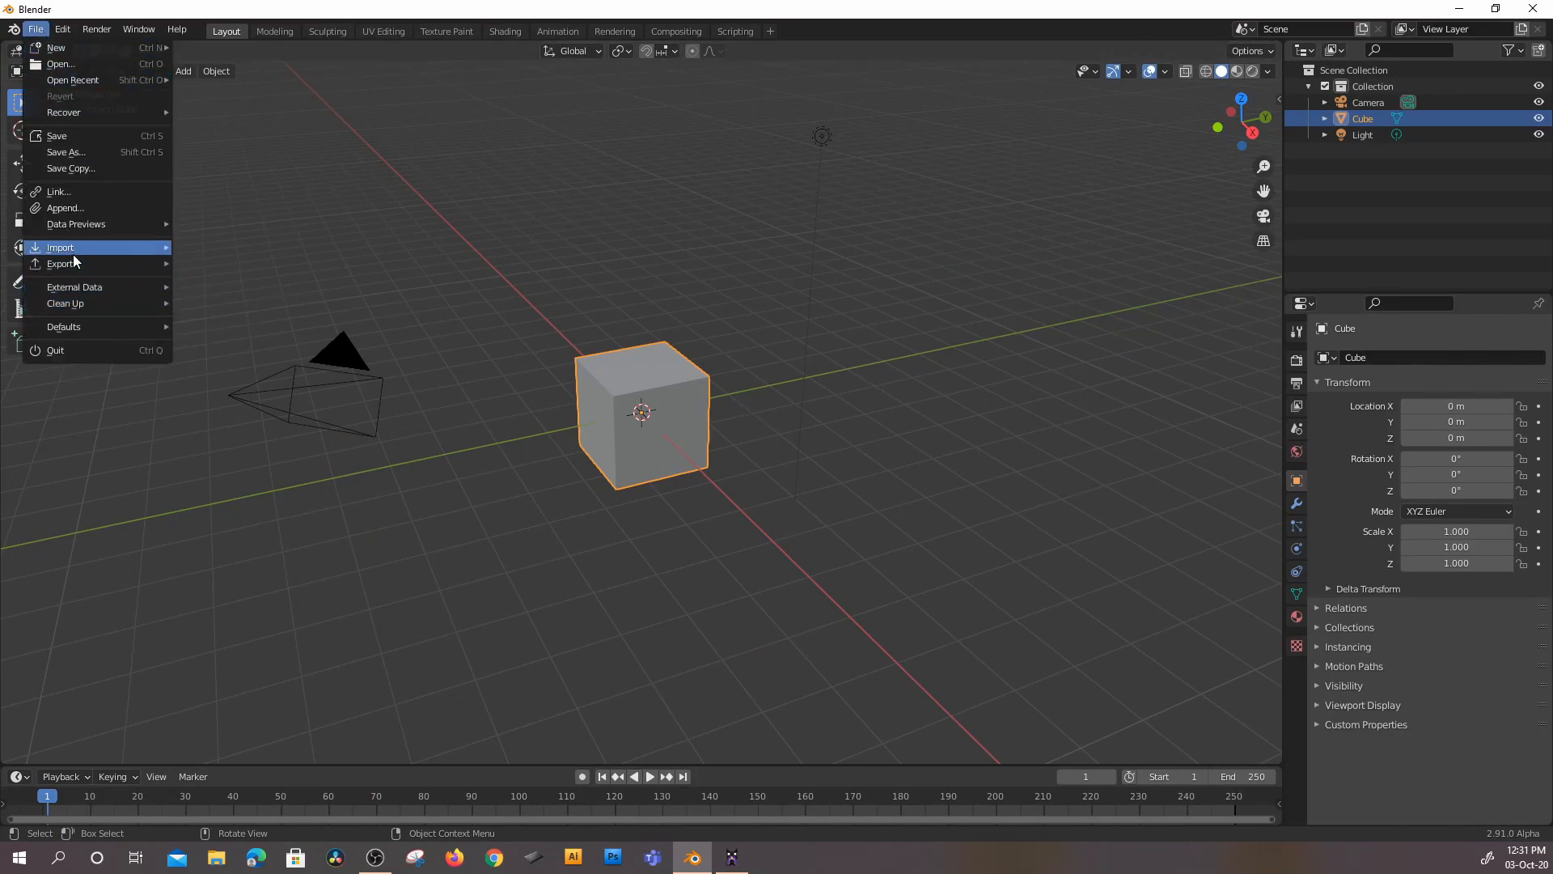
mouse_move(74, 251)
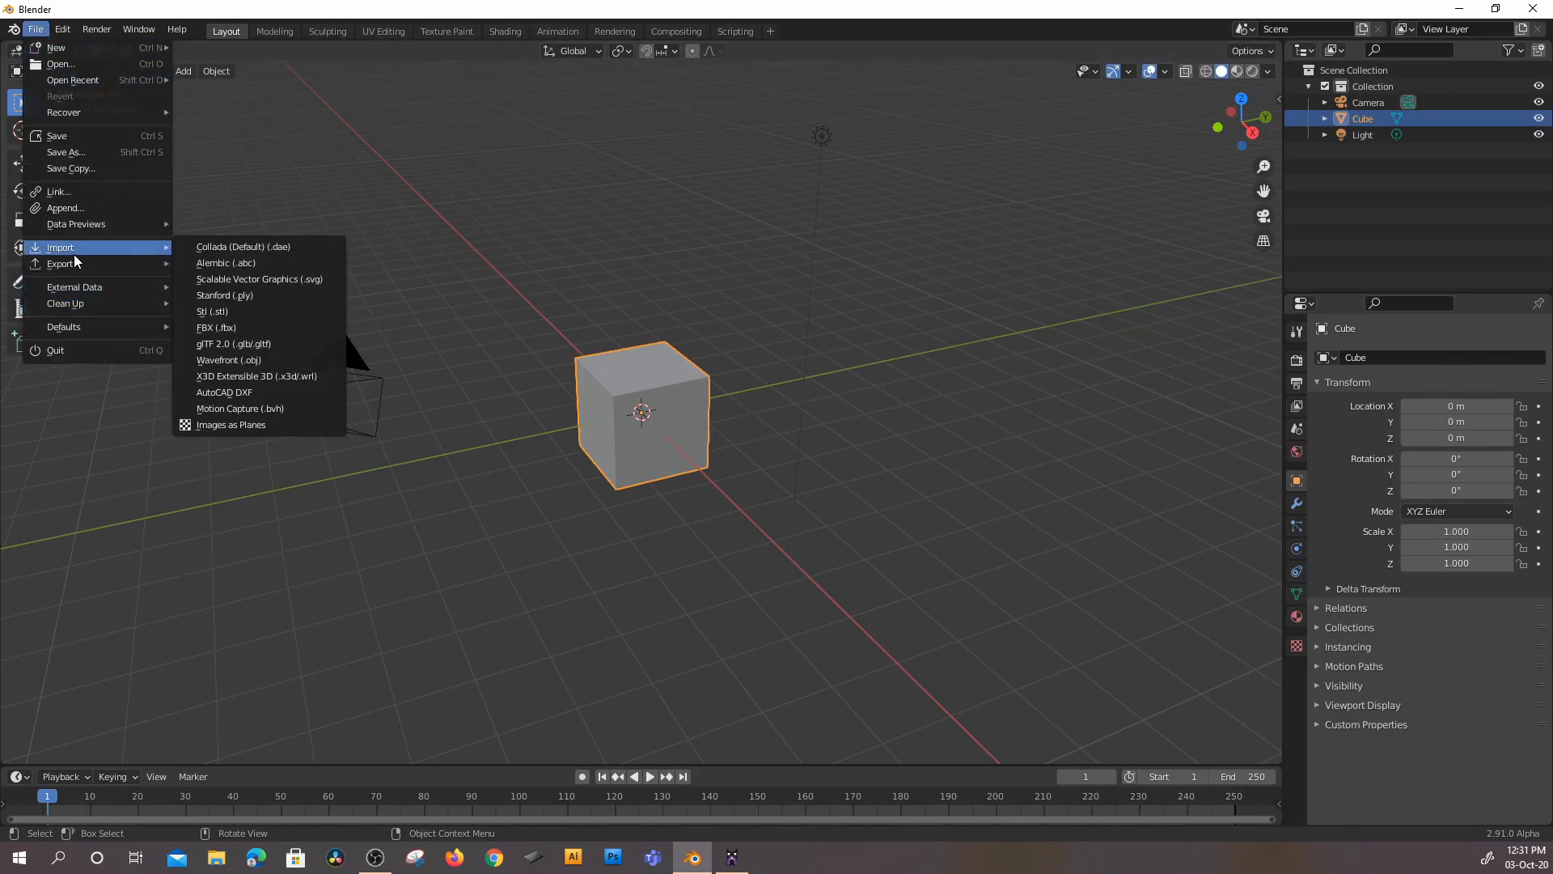
click(282, 361)
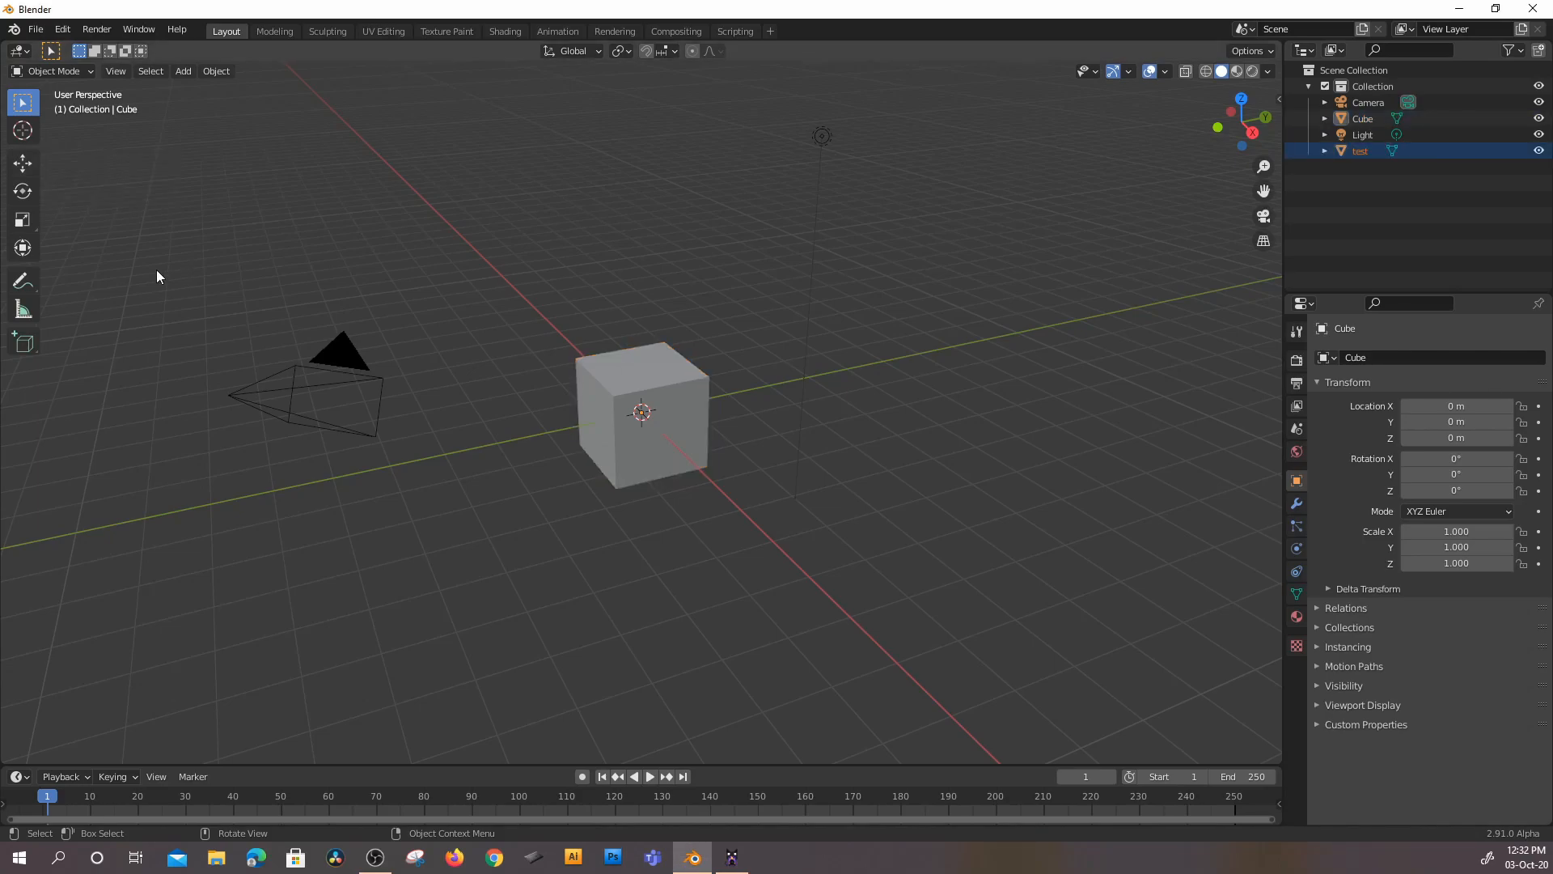
- Run a second Wavefront OBJ import to bring the full voxel model into the scene
click(35, 29)
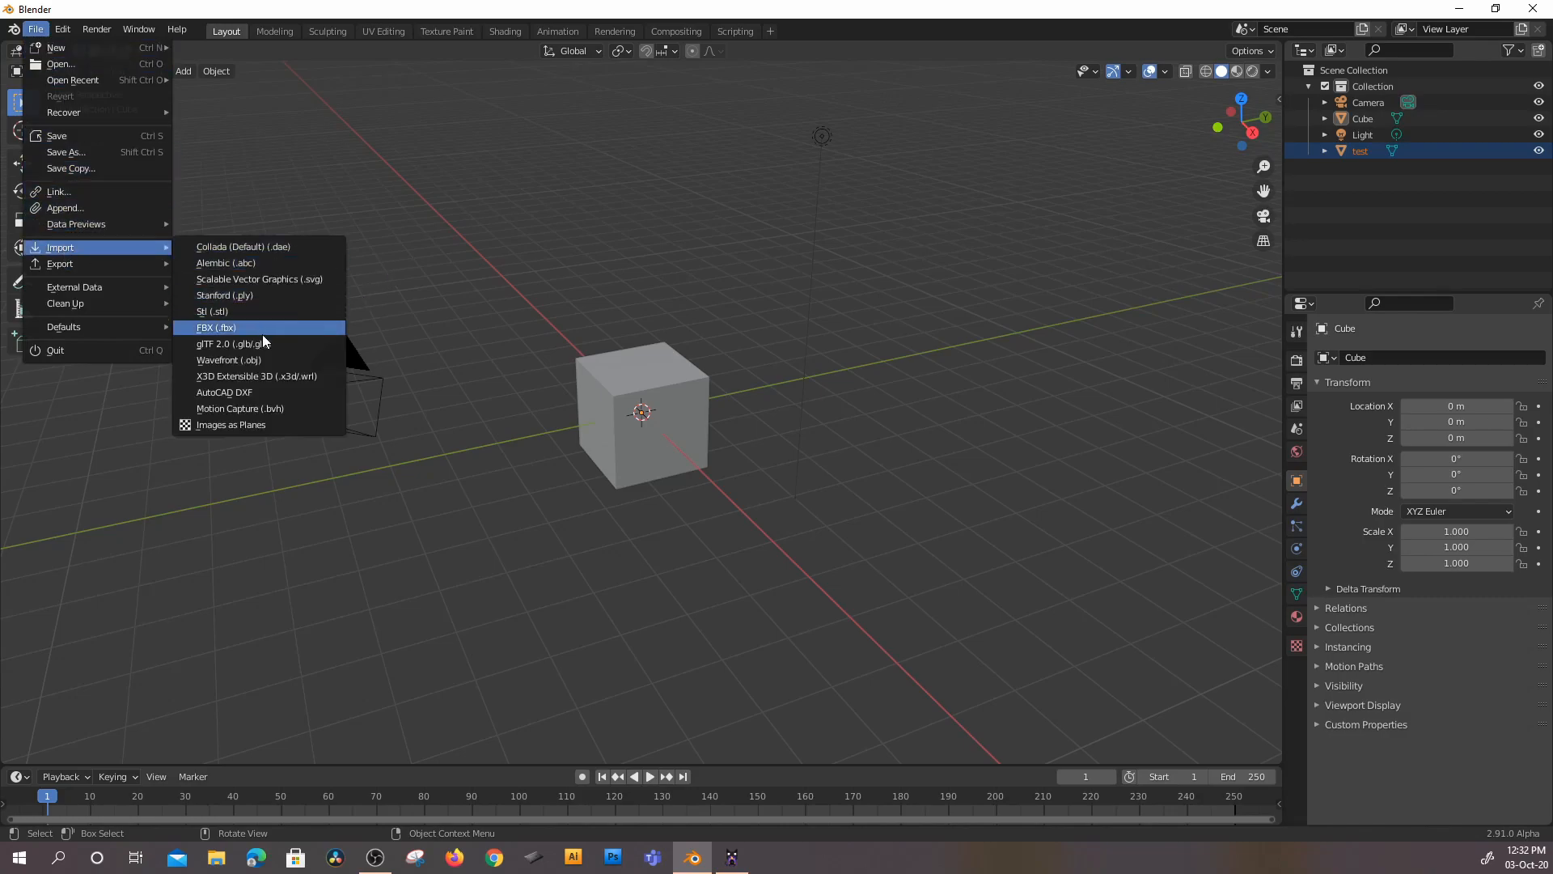
click(264, 361)
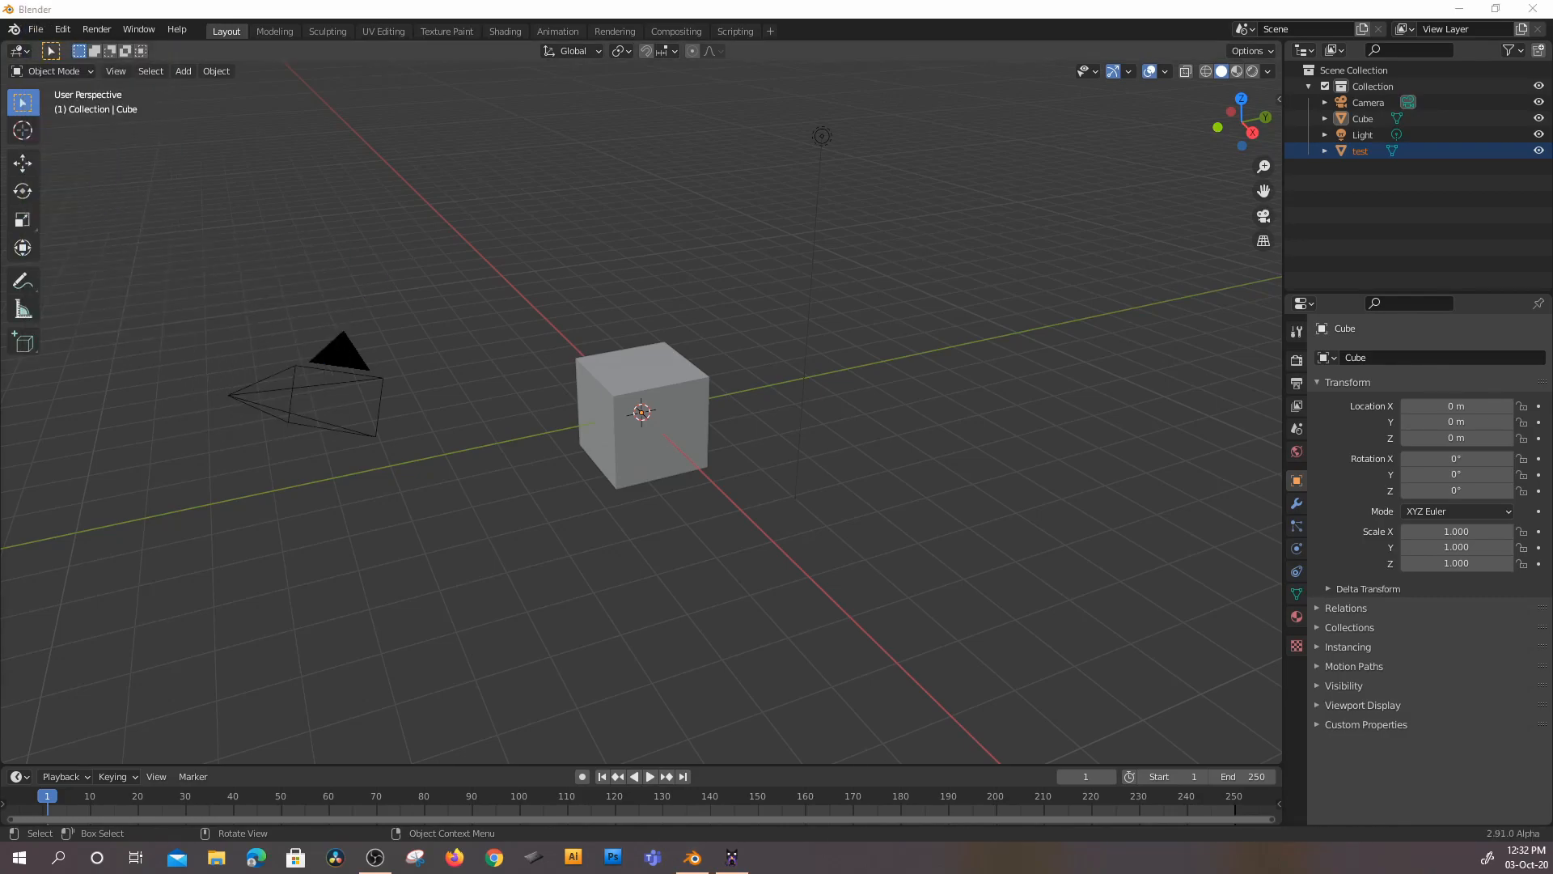
scroll(869, 298, up, 6)
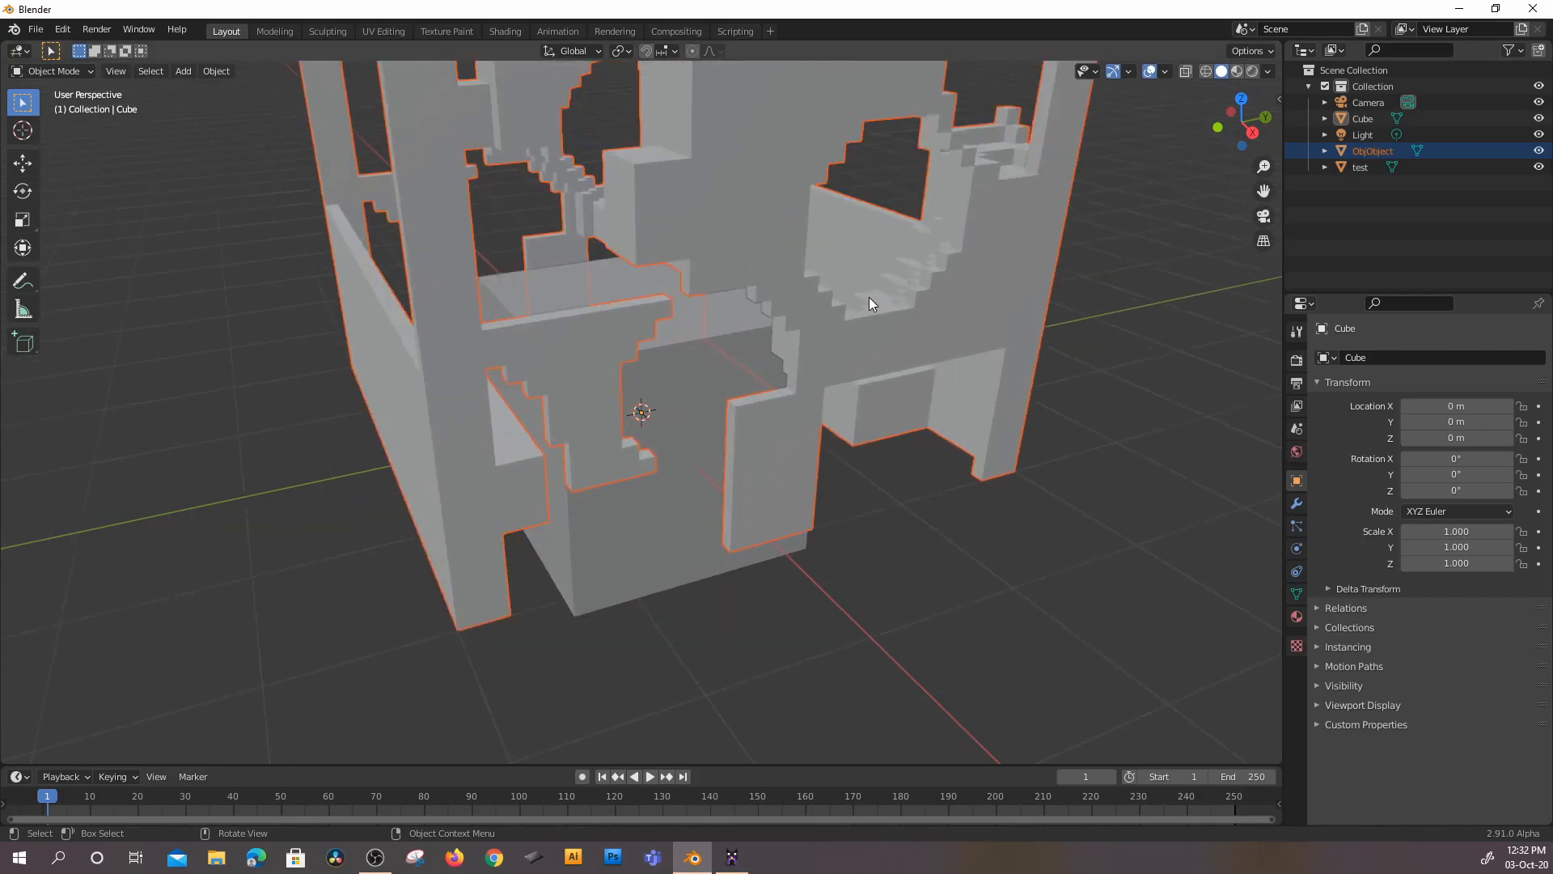
middle_drag(612, 404, 682, 426)
scroll(682, 427, down, 6)
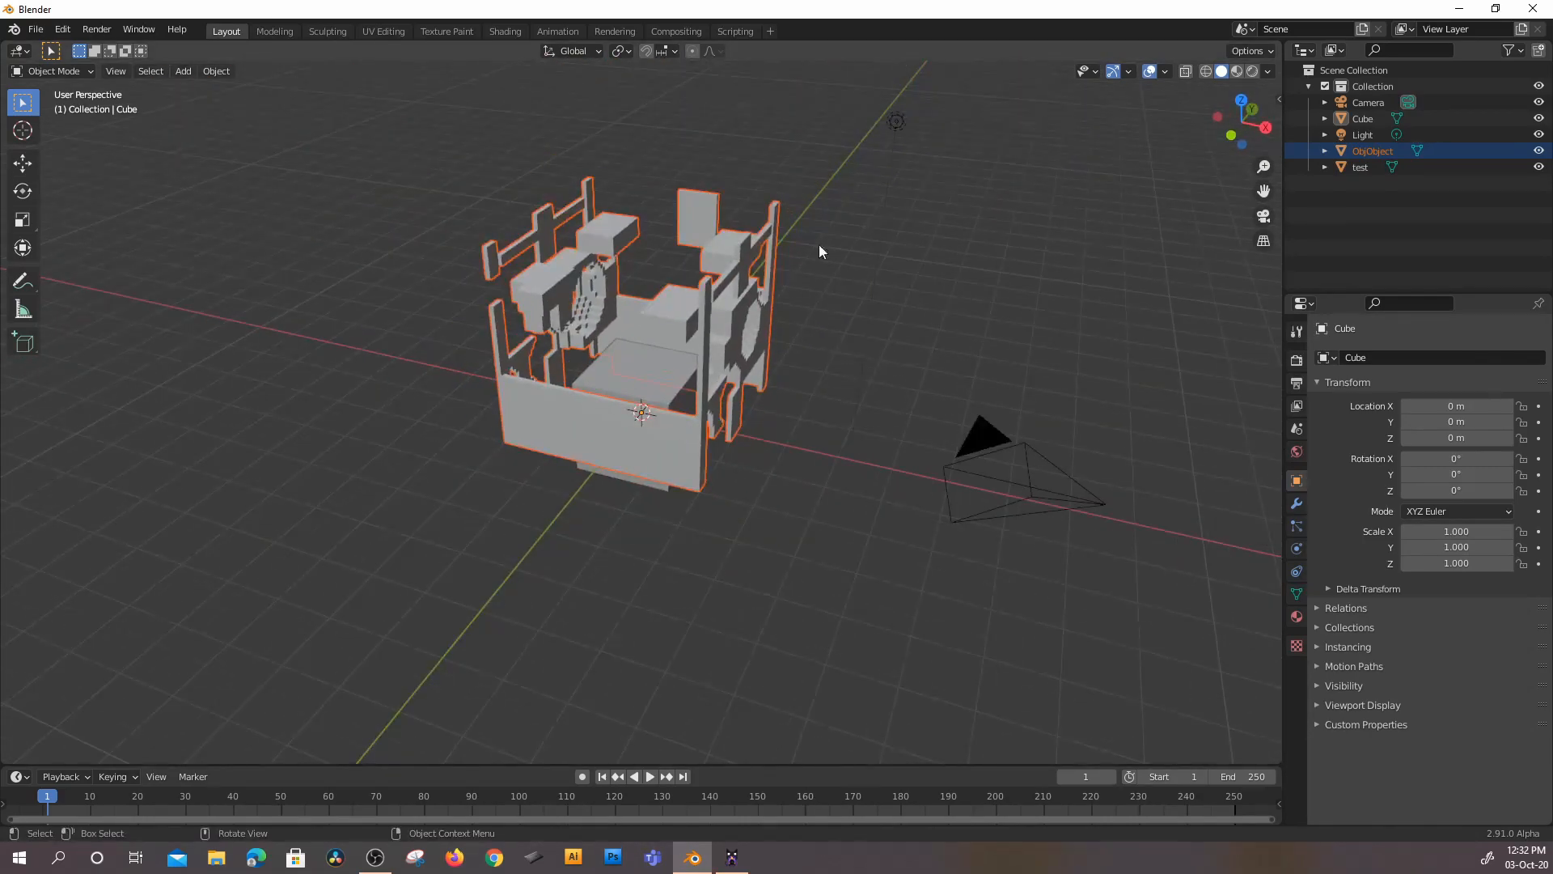
scroll(824, 239, up, 3)
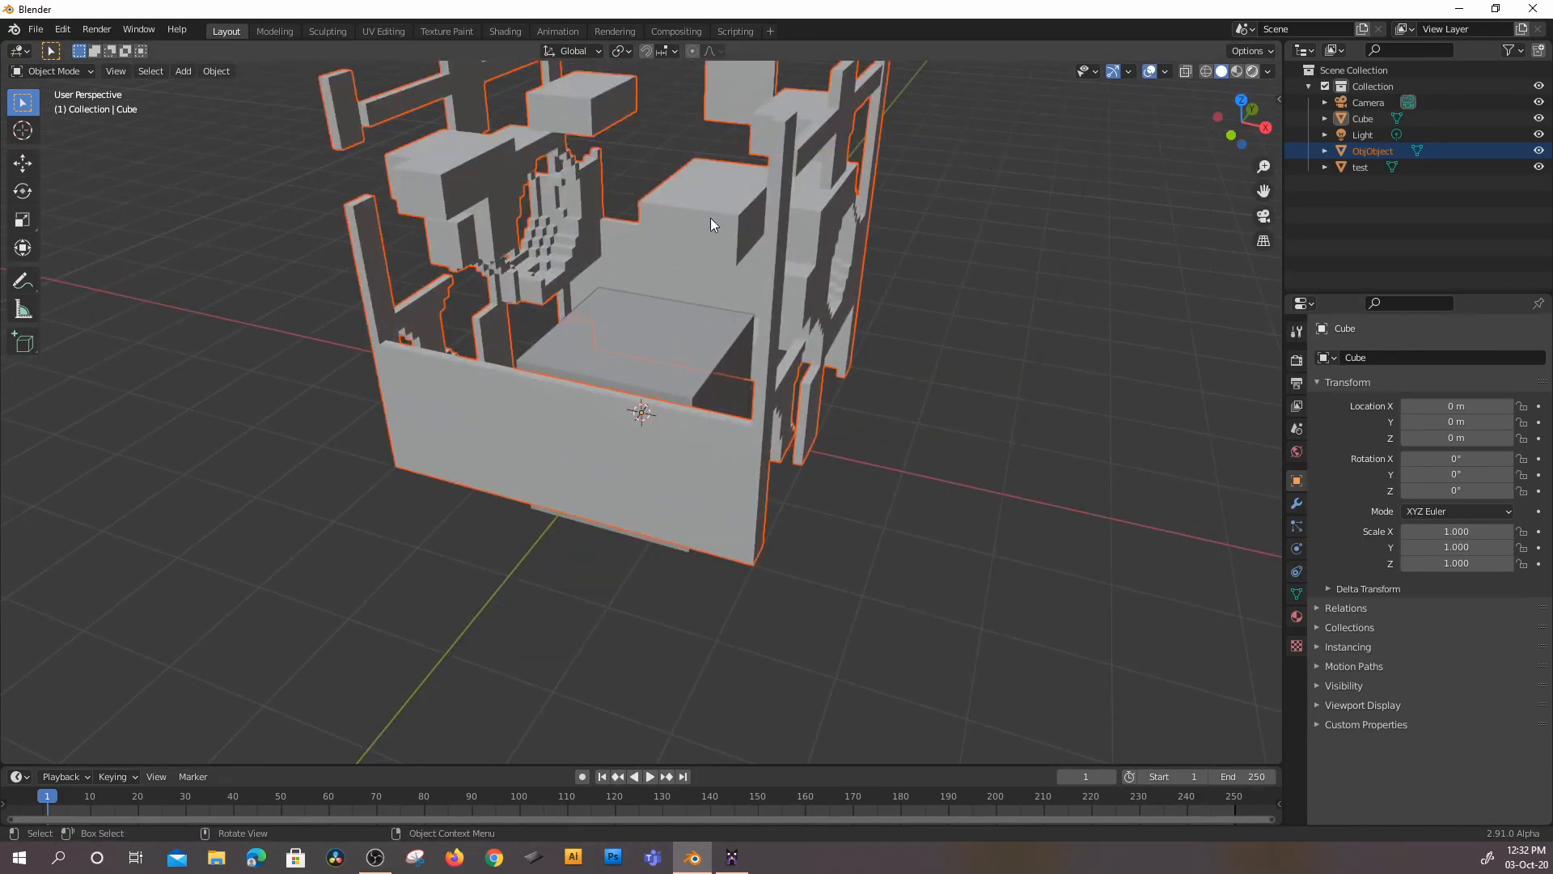
- Display the imported model with rendered viewport shading
key(z)
scroll(1036, 205, up, 2)
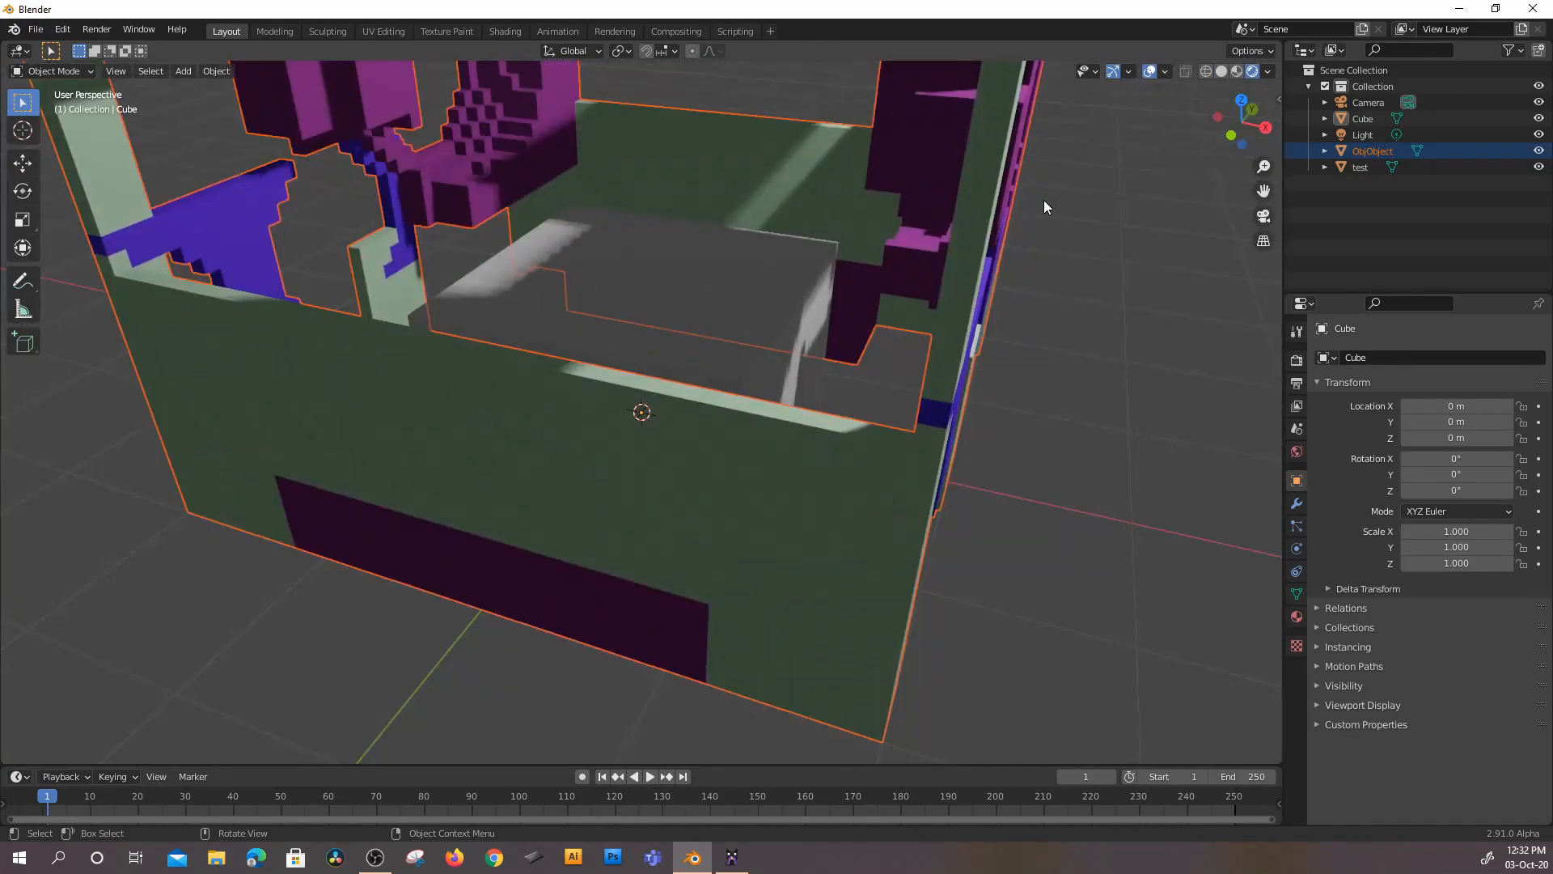
scroll(1044, 203, down, 2)
middle_drag(919, 258, 927, 227)
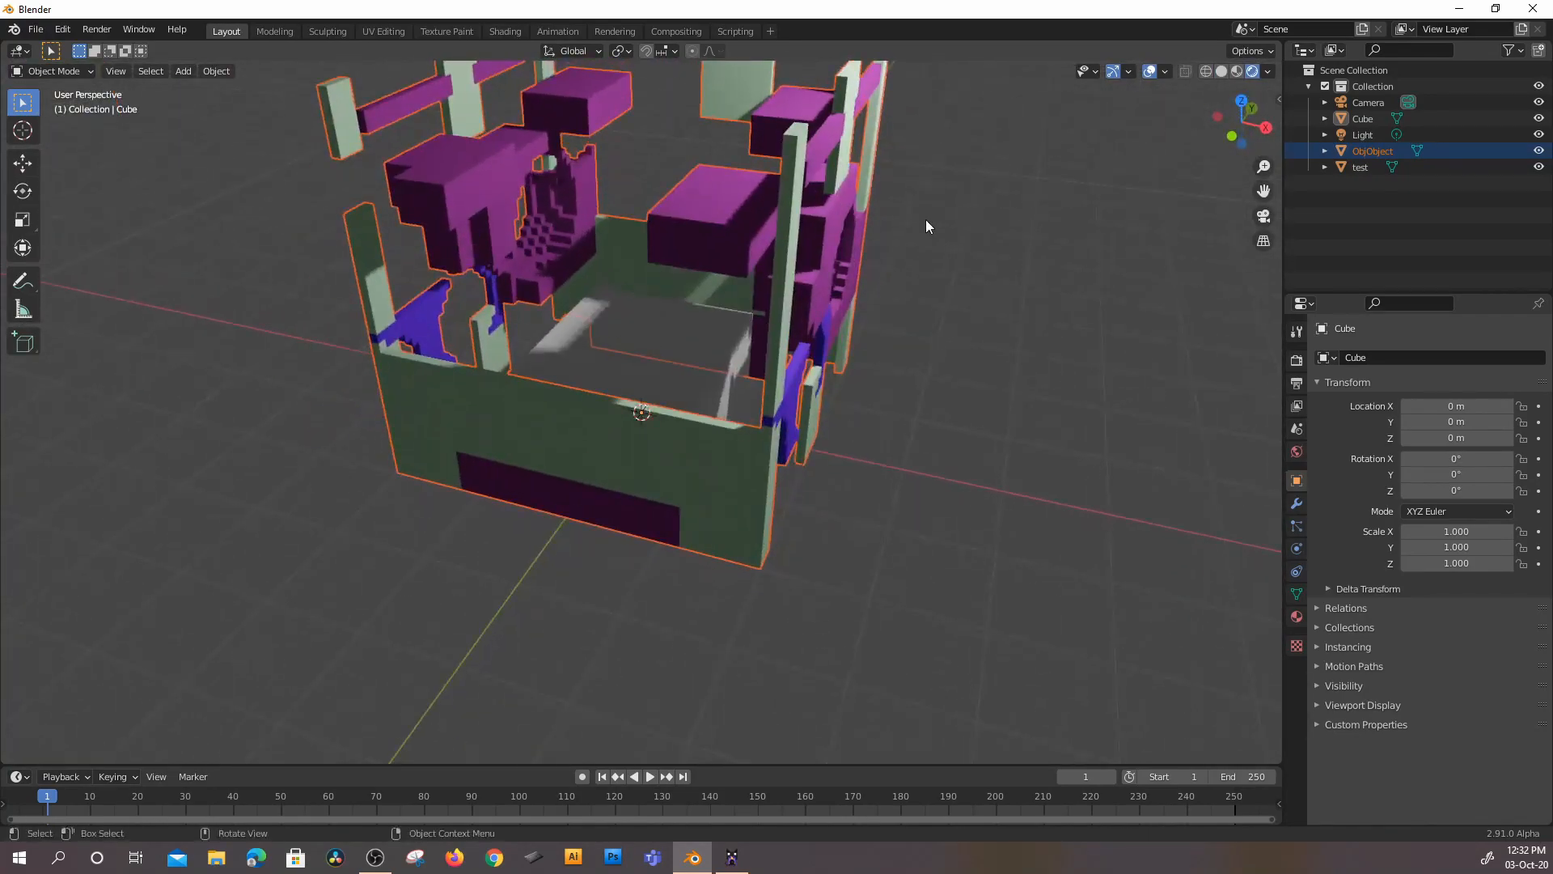
- Compare the imported model in Blender with the MagicaVoxel render, examining its shapes and colours from several angles
click(732, 857)
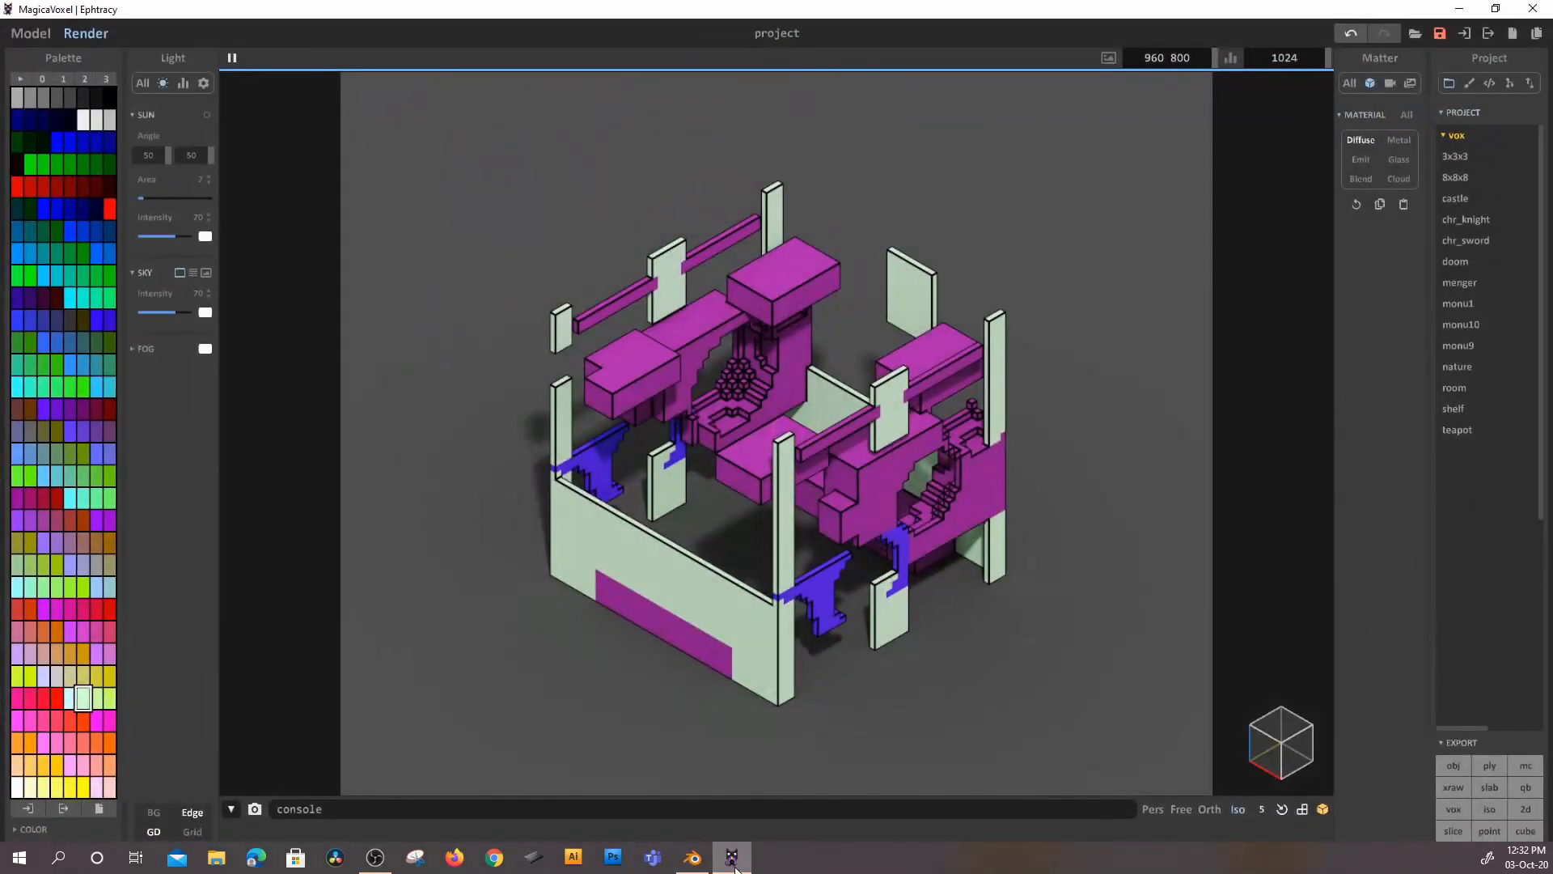
click(694, 858)
shift+middle_drag(721, 353, 732, 483)
right_click(896, 484)
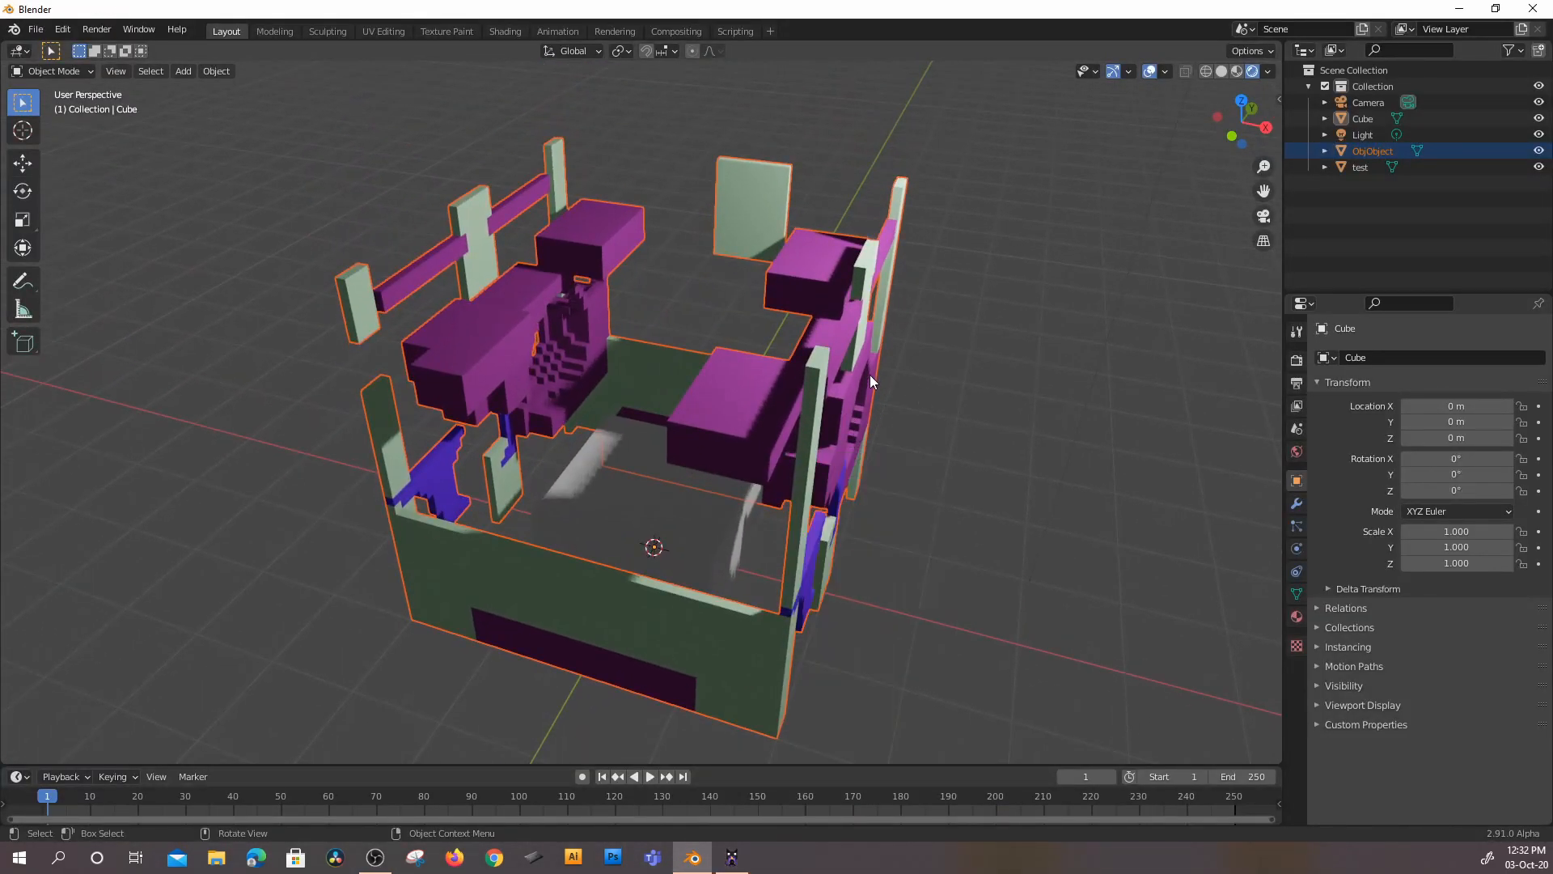
key(KP_0)
middle_drag(652, 270, 635, 167)
scroll(634, 167, up, 6)
scroll(731, 128, down, 6)
middle_drag(800, 381, 774, 459)
scroll(742, 385, up, 4)
scroll(719, 377, down, 2)
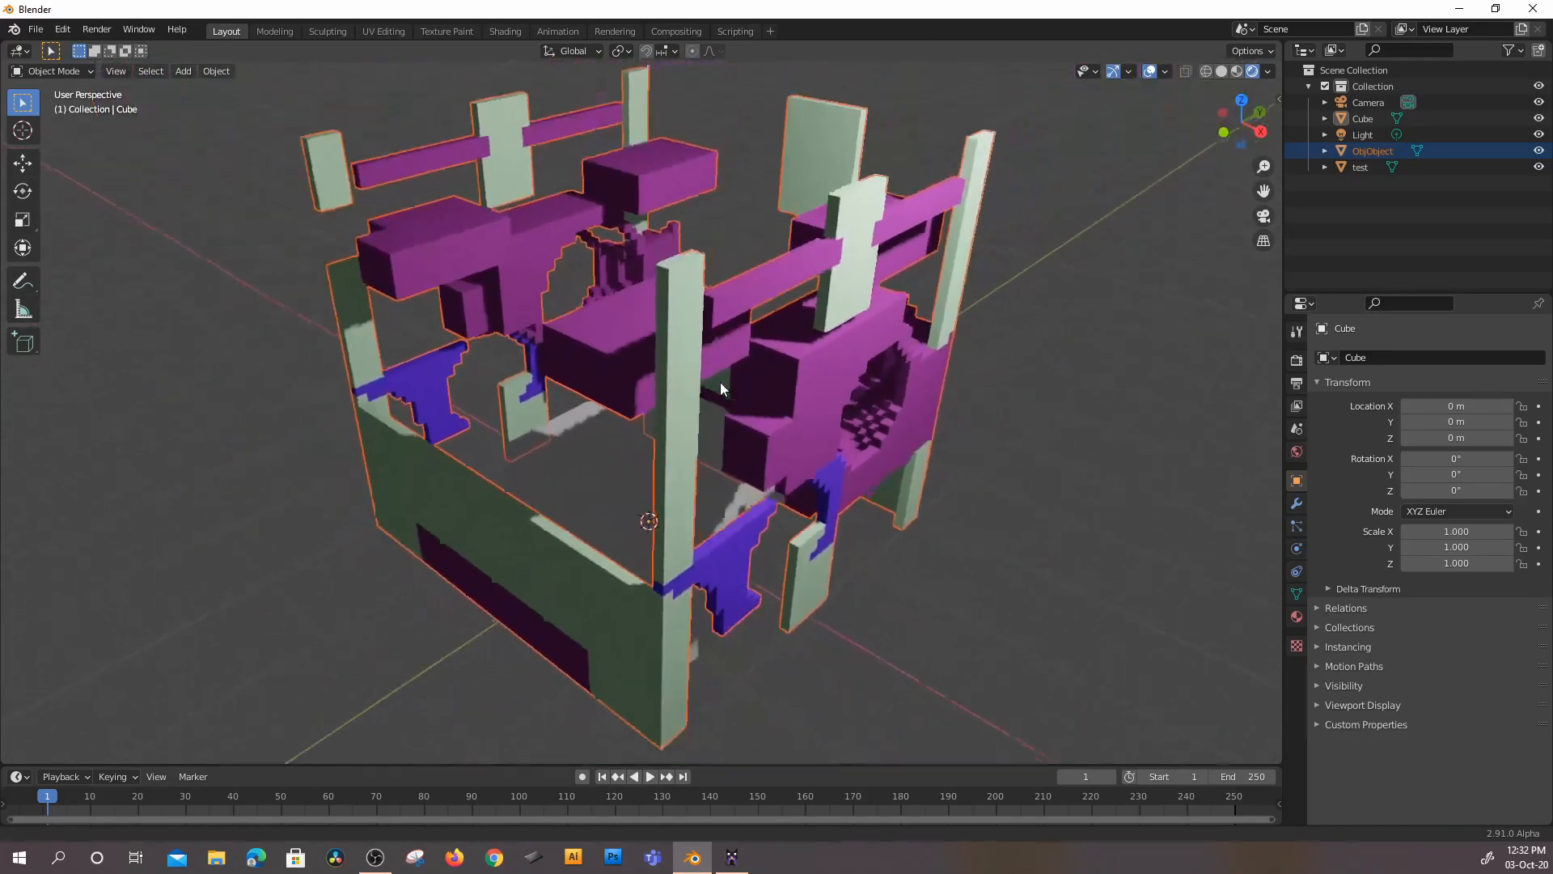
mouse_move(692, 405)
middle_down()
mouse_move(760, 406)
mouse_move(721, 394)
middle_up()
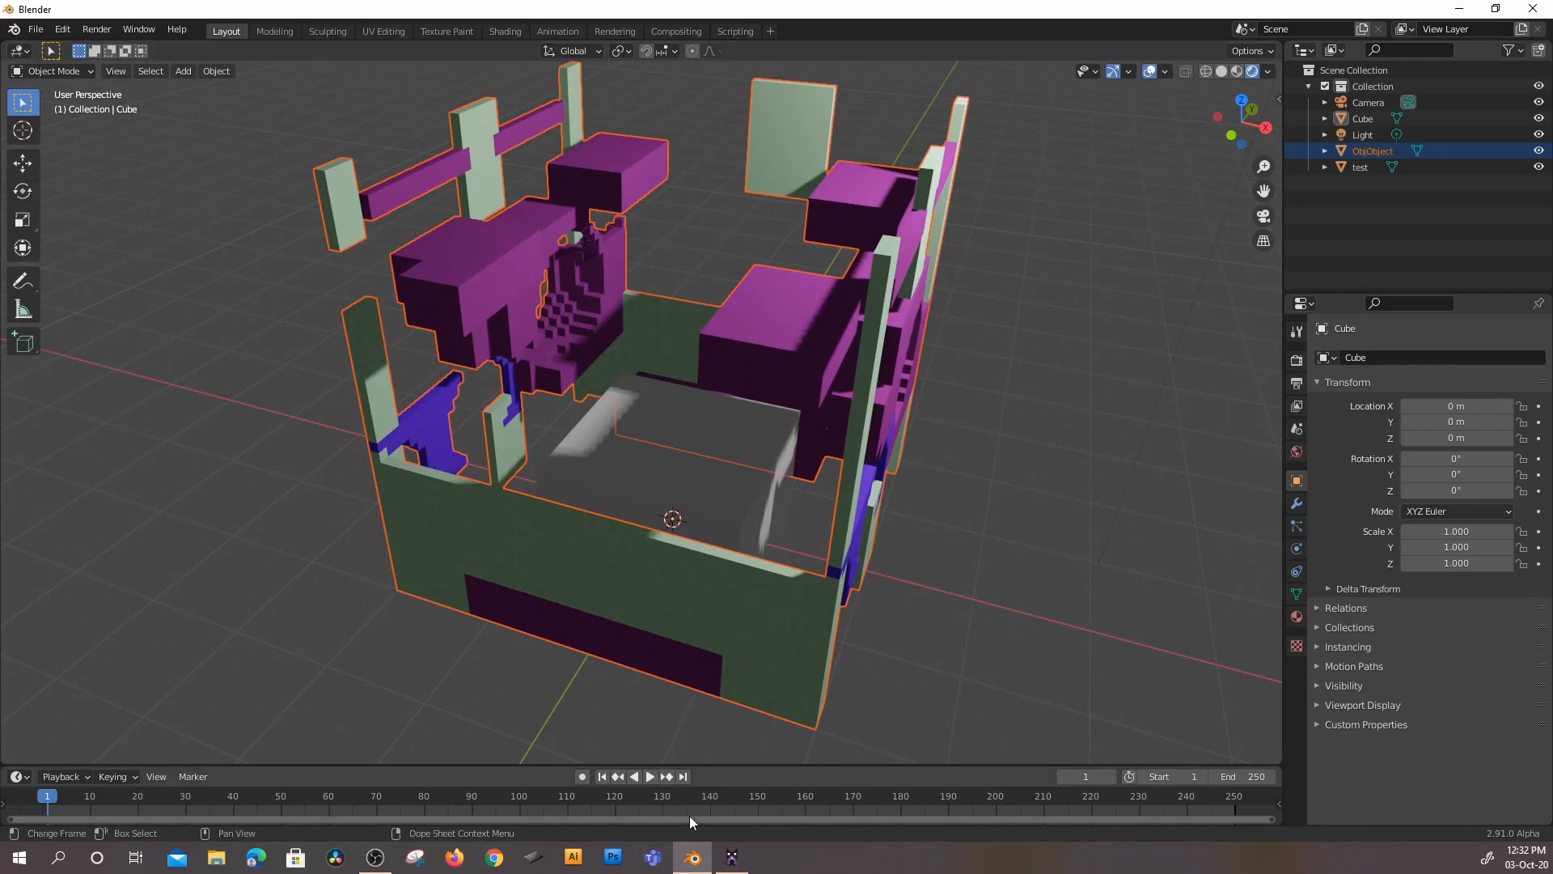
- Switch back to MagicaVoxel and return to Model mode
click(731, 857)
middle_drag(945, 418, 938, 444)
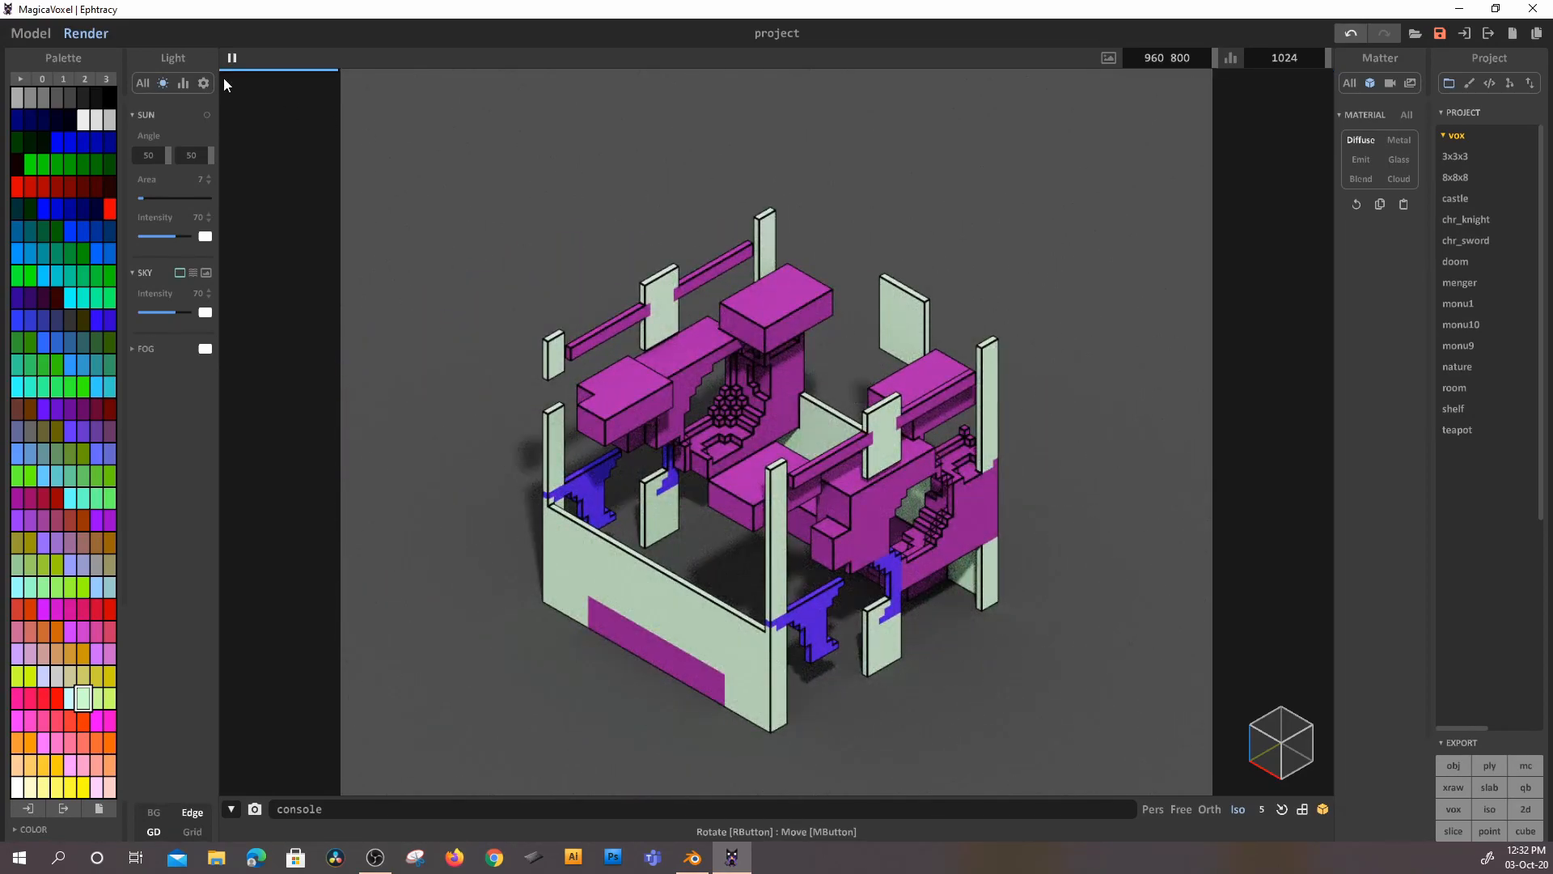
click(31, 34)
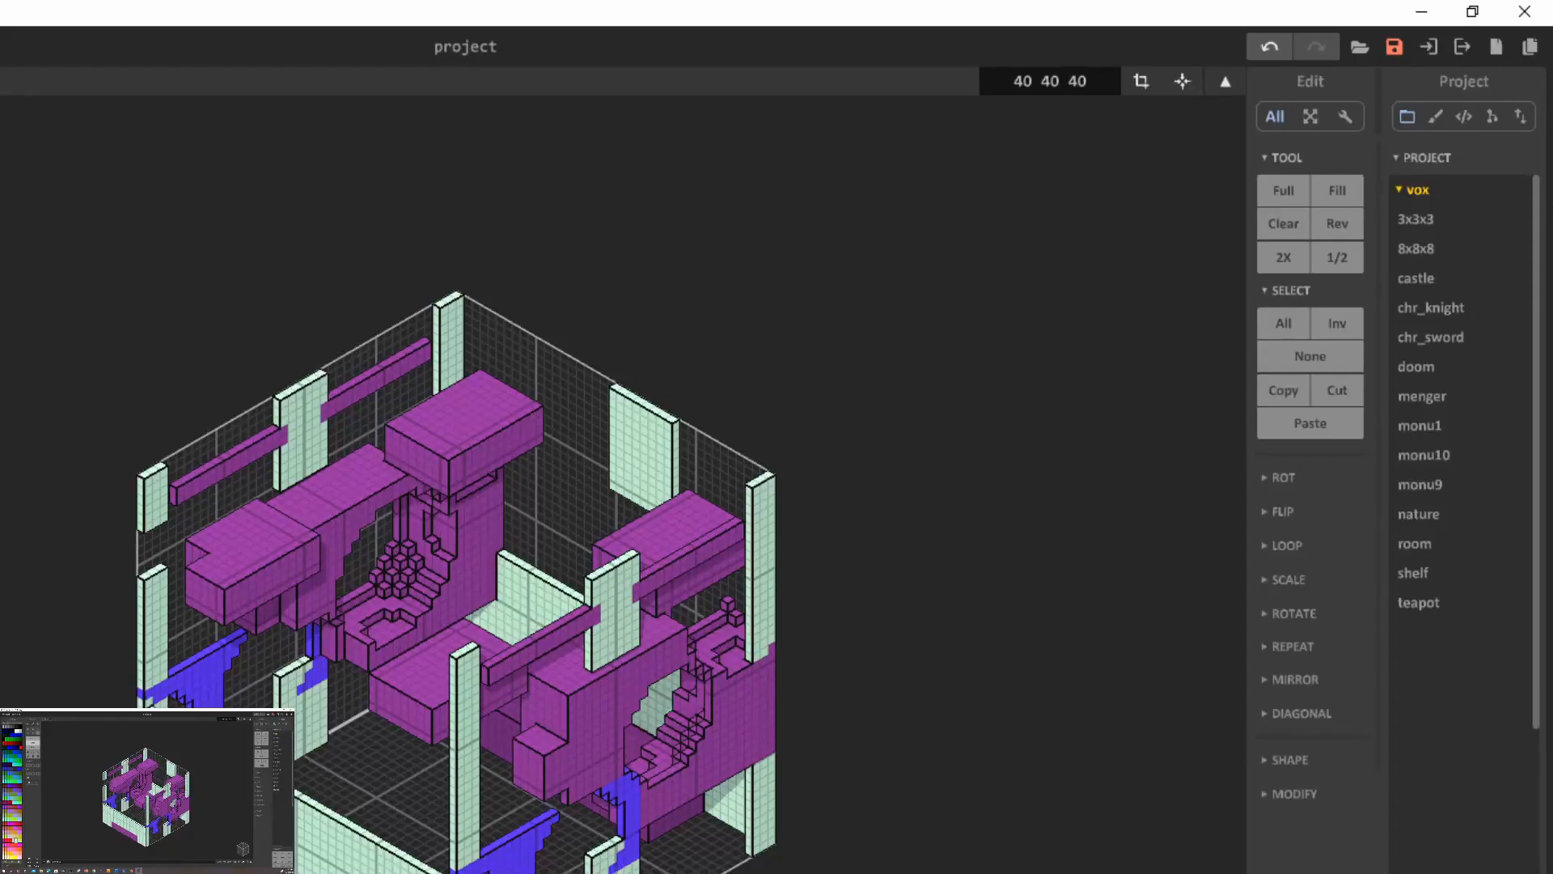
- Open the 8x8x8 and castle sample projects one after the other and view each from an angle
scroll(1476, 341, down, 5)
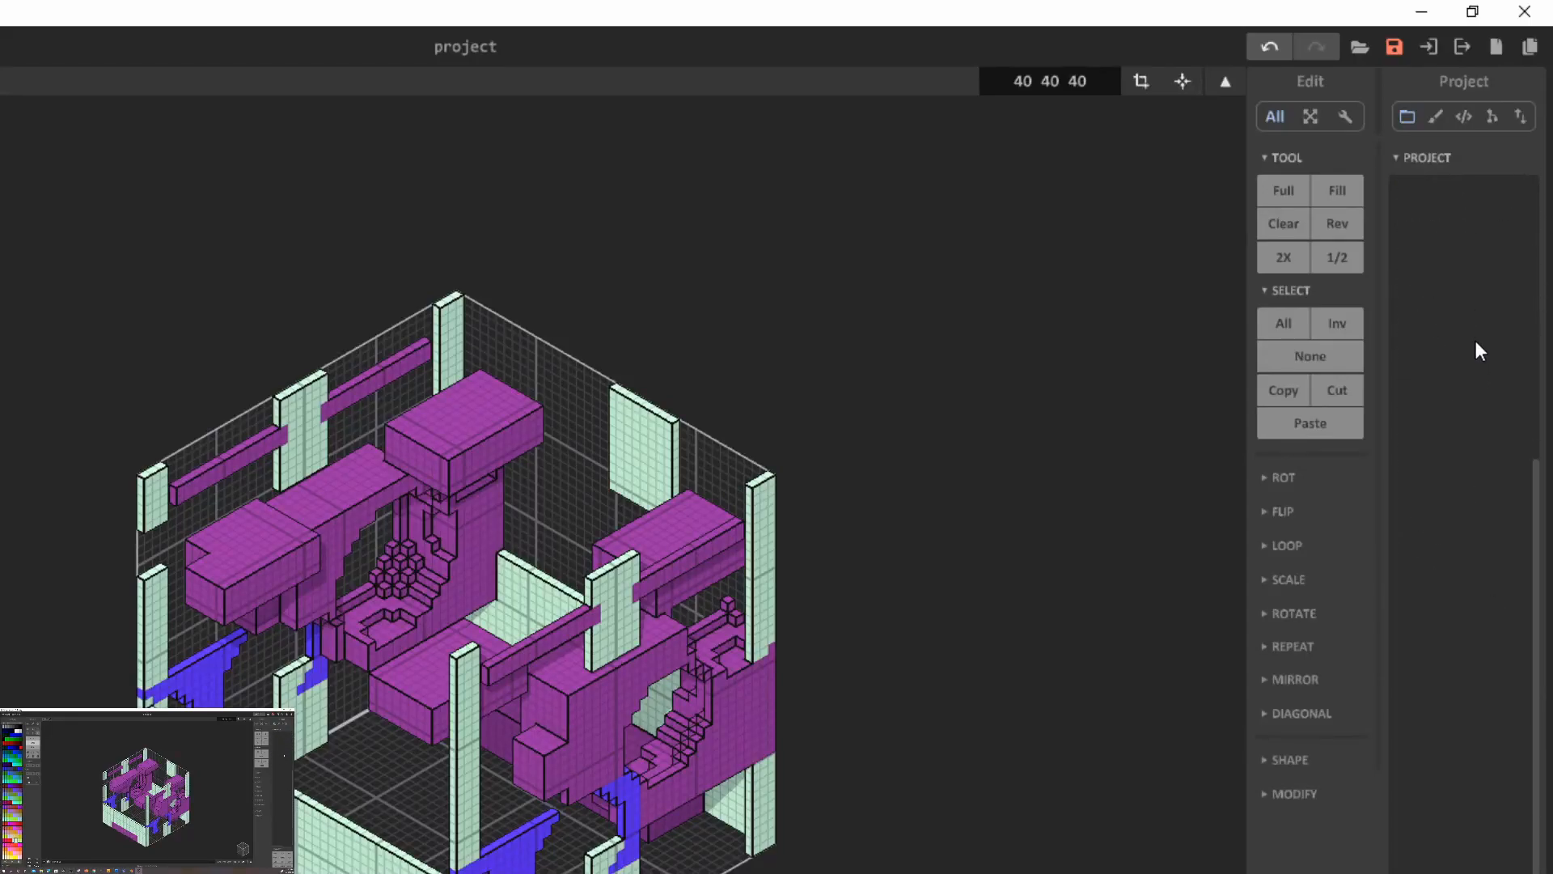
scroll(1475, 343, up, 3)
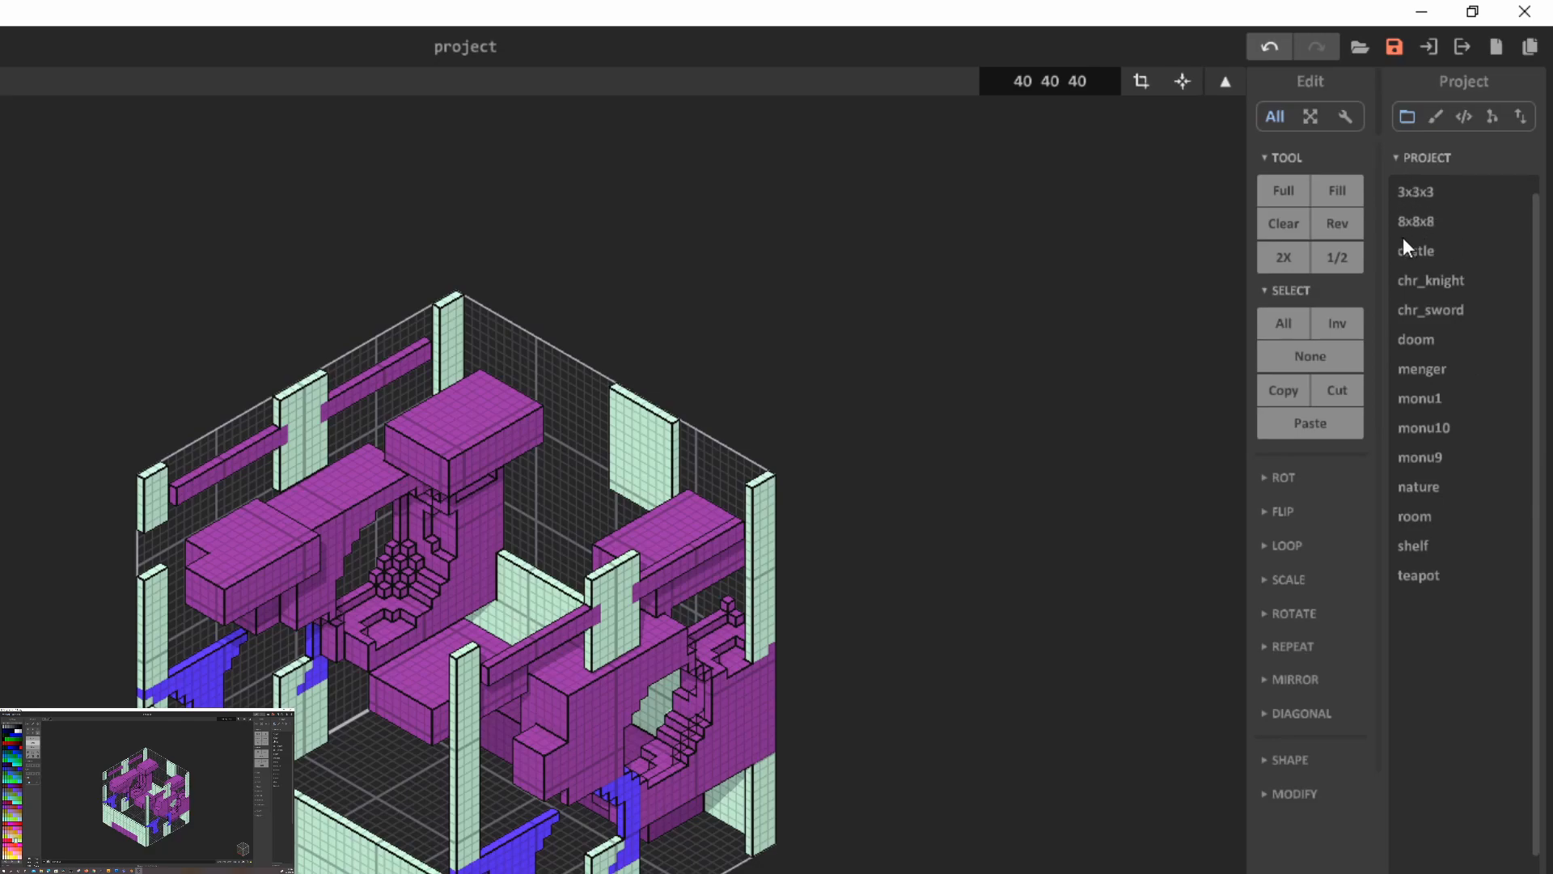
click(1415, 215)
click(473, 665)
right_drag(725, 477, 669, 488)
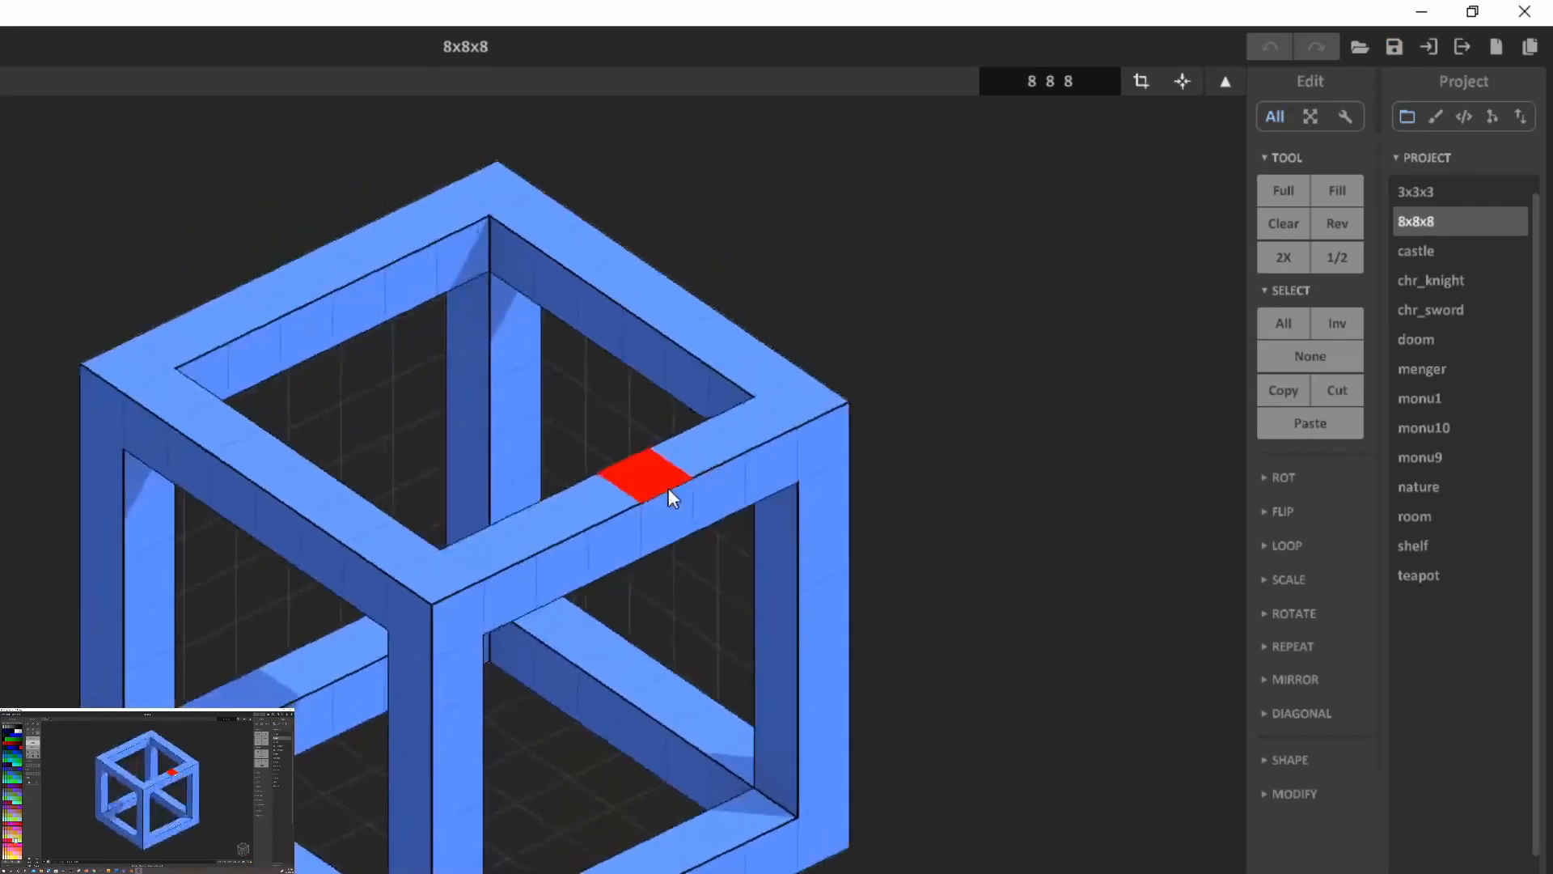
click(1471, 251)
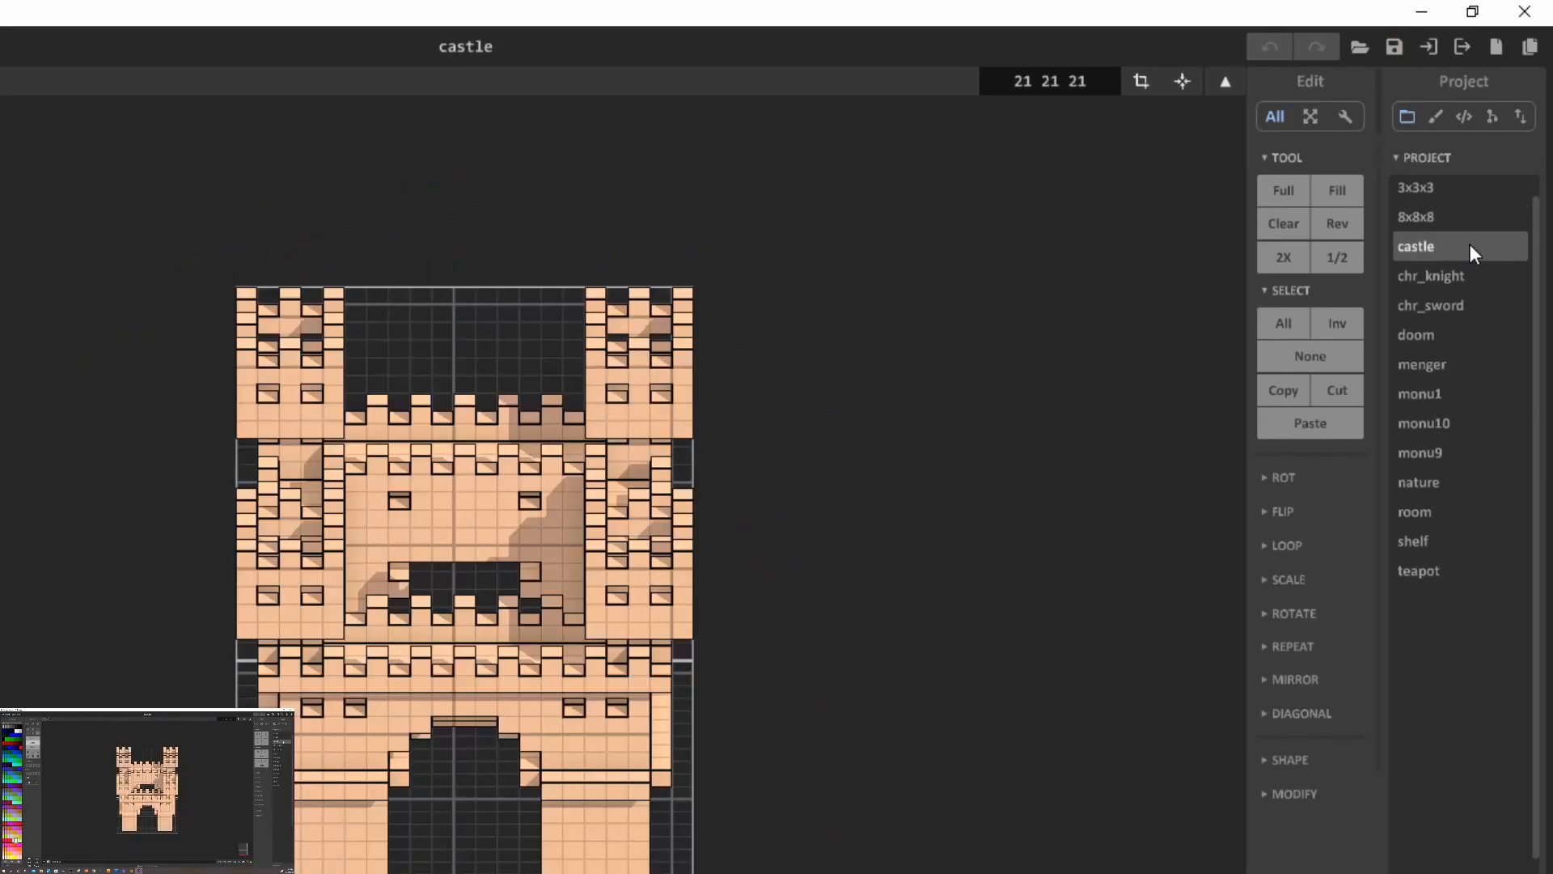
right_drag(865, 338, 802, 419)
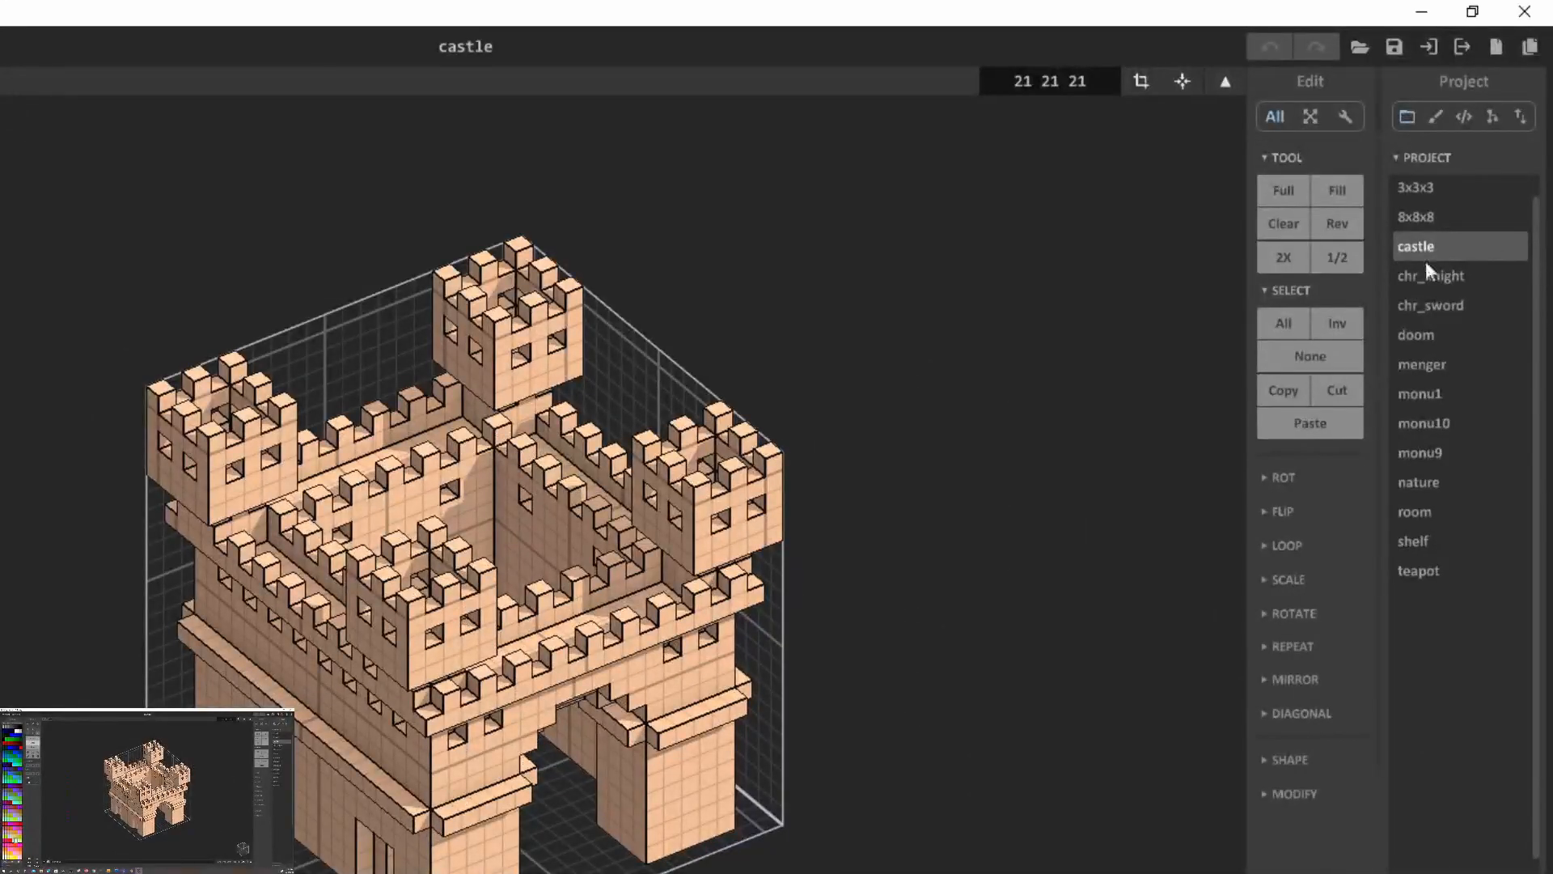
- Open the chr_knight sample project, view it up close from a corner angle and try the Erase box brush
click(1434, 275)
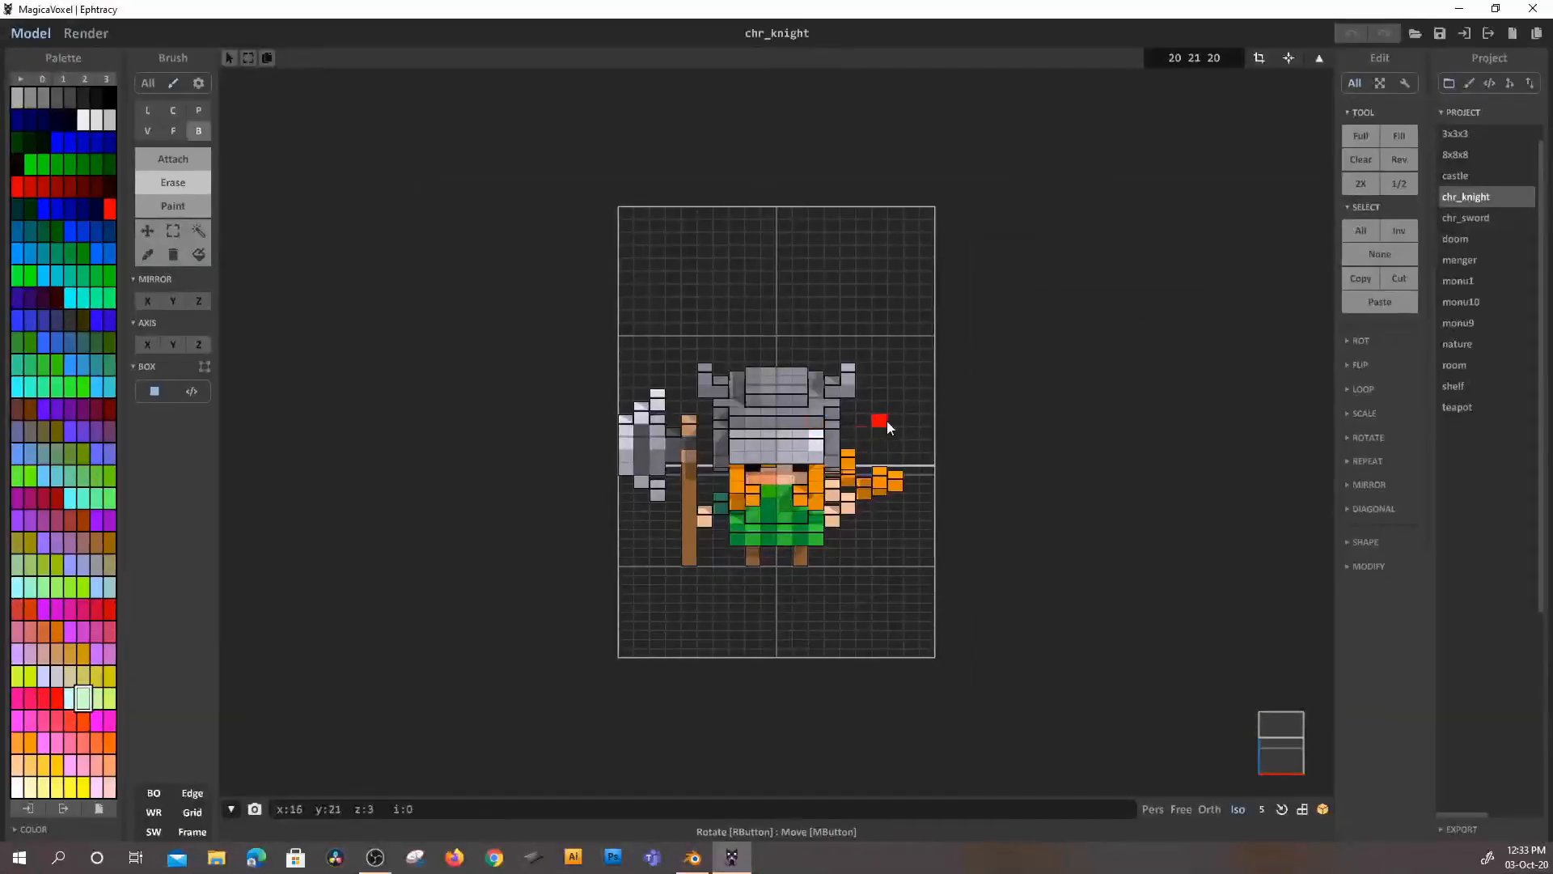
scroll(619, 589, up, 5)
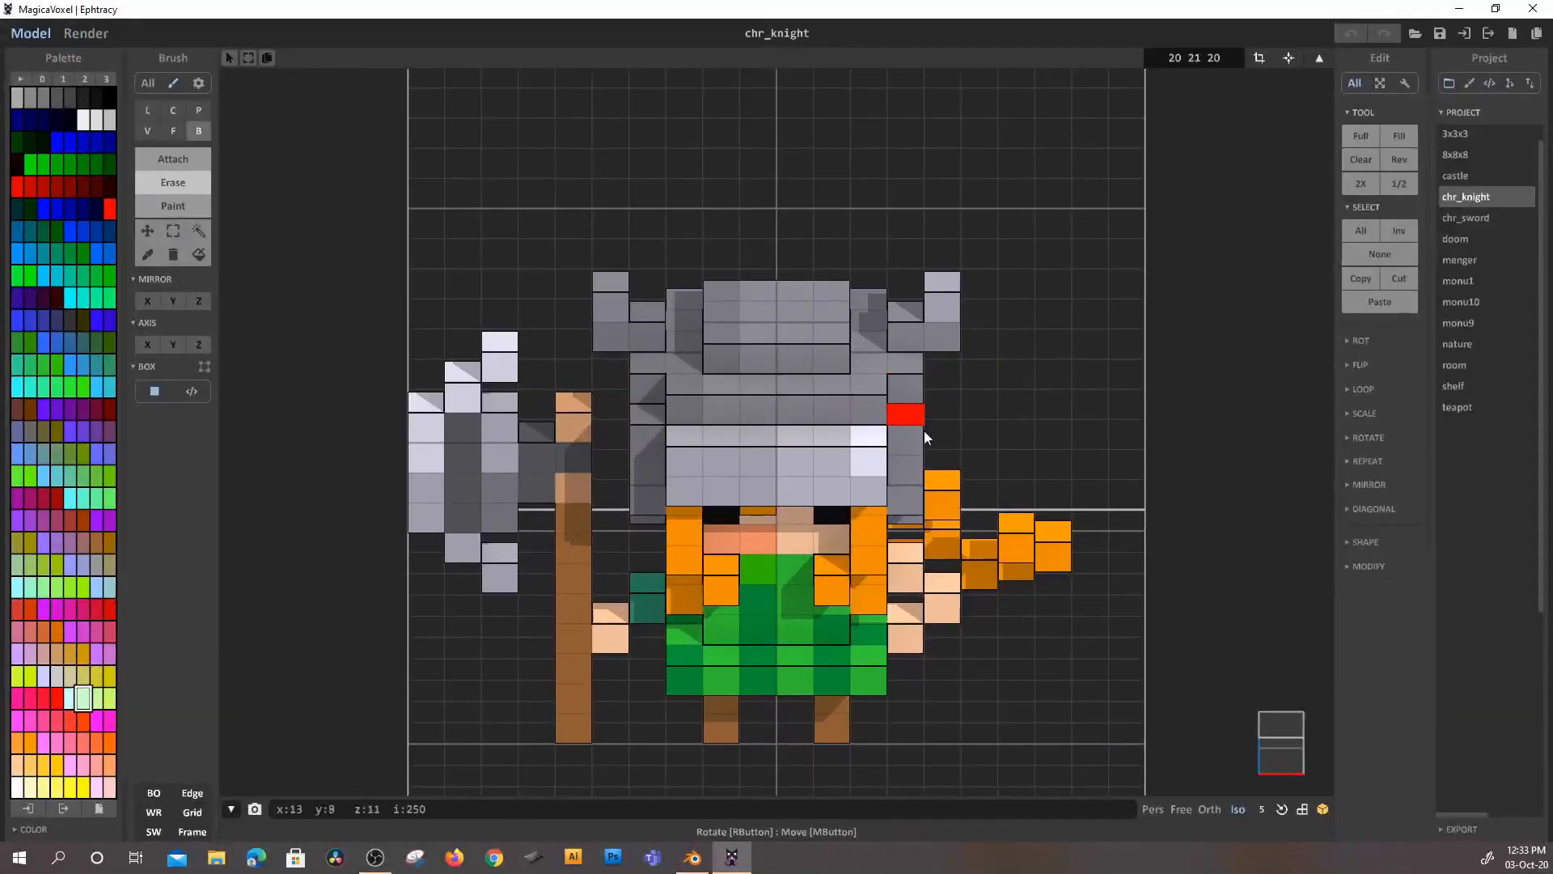
right_drag(668, 589, 770, 585)
right_drag(995, 423, 977, 344)
mouse_move(1161, 566)
right_down()
mouse_move(1147, 477)
mouse_move(1037, 430)
right_up()
click(999, 391)
click(1022, 402)
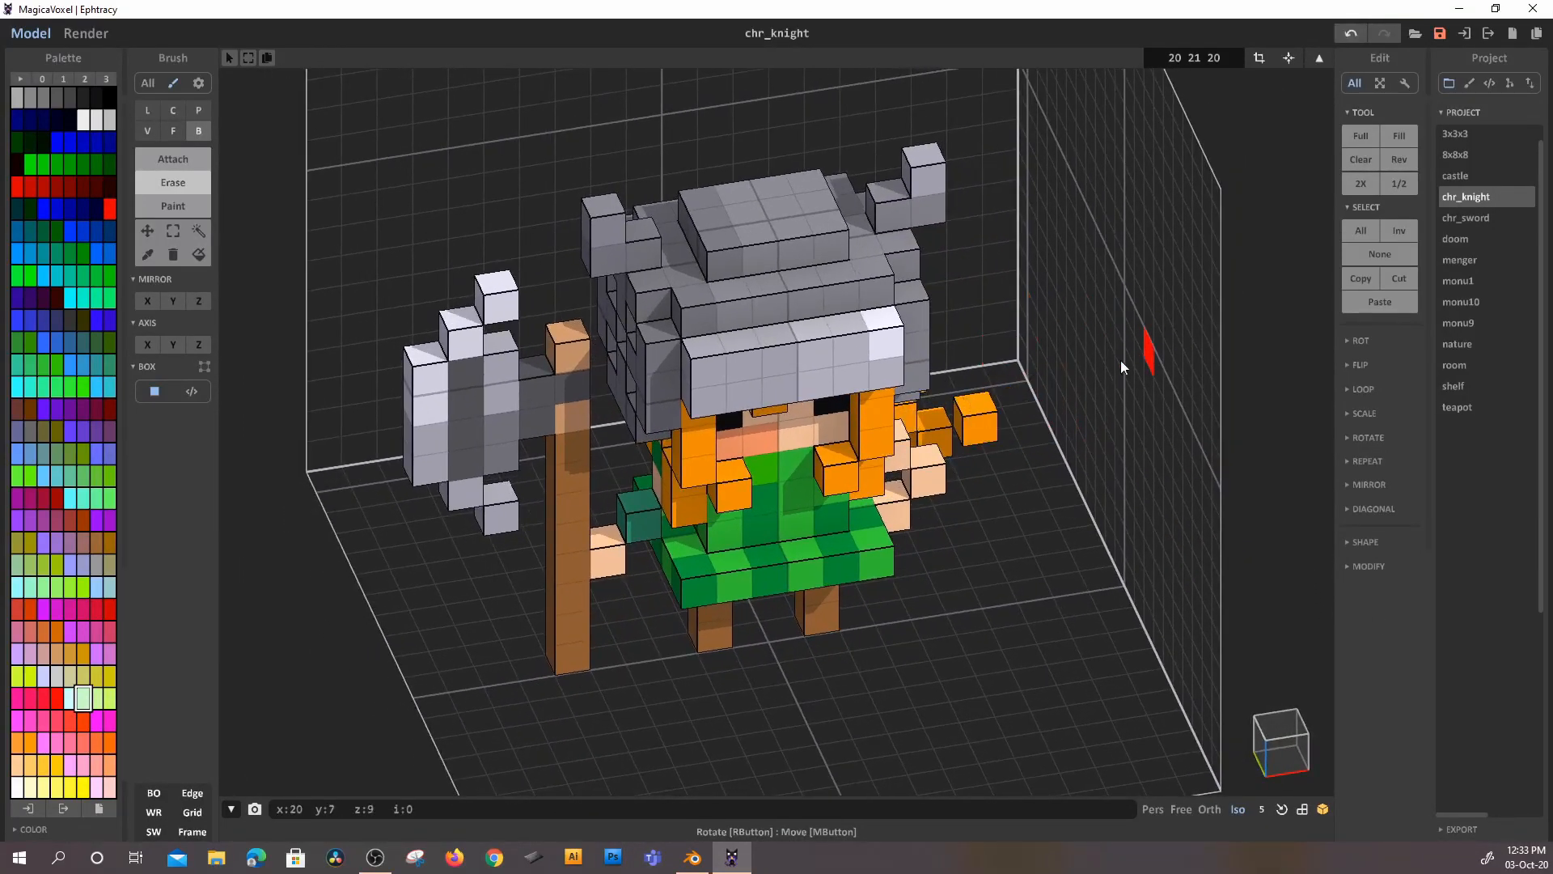
- Undo the voxel erasing on the knight and view the restored figure from another angle
middle_drag(1281, 388, 953, 334)
mouse_move(1045, 390)
right_down()
mouse_move(963, 417)
mouse_move(991, 408)
right_up()
key(ctrl+z)
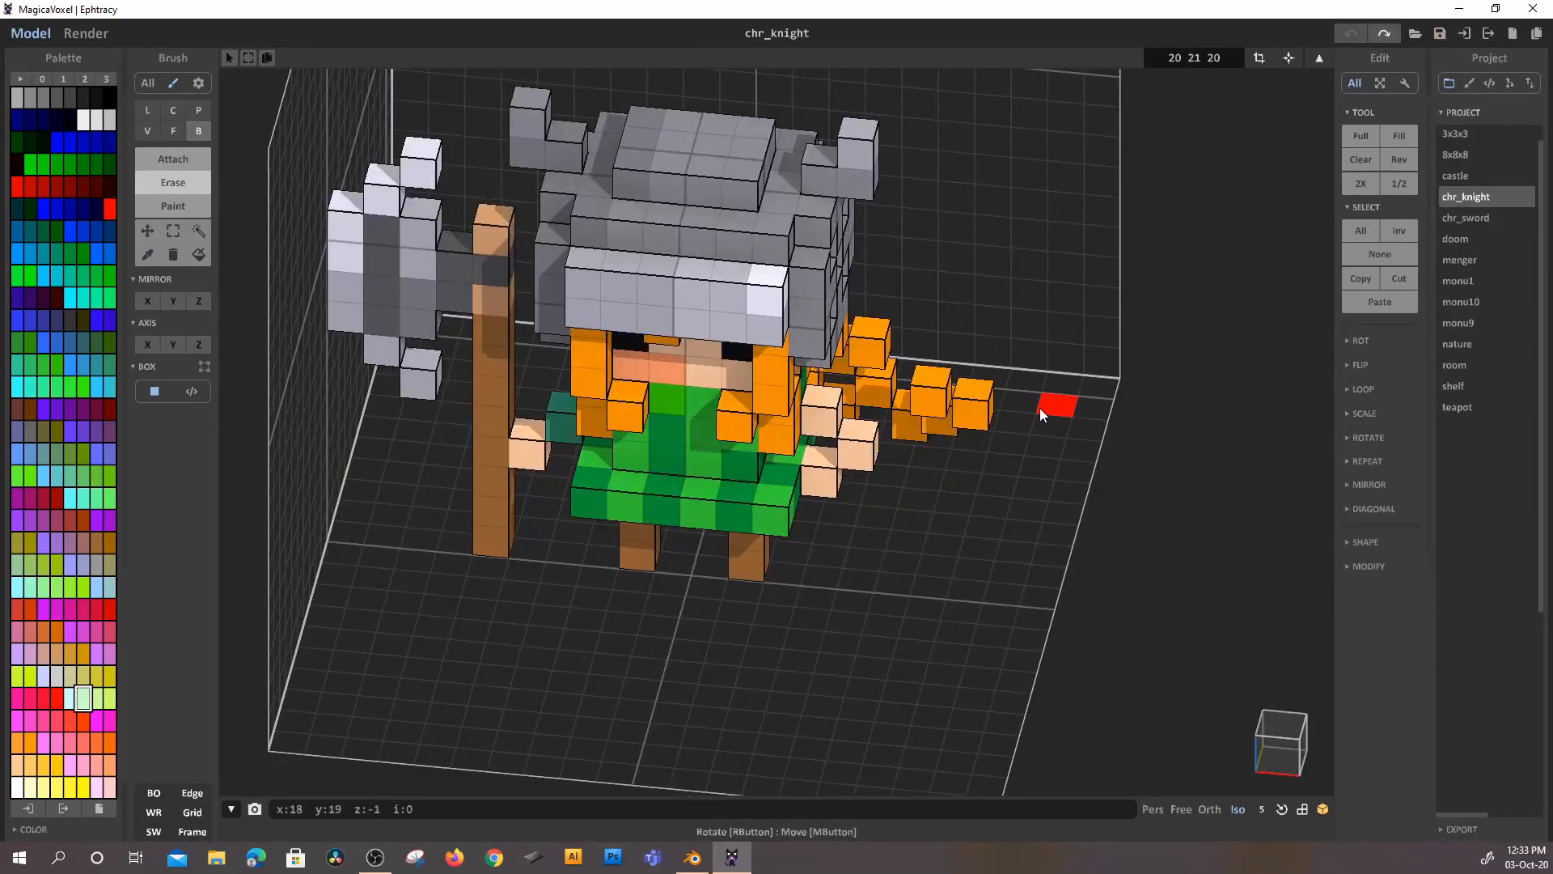
- Open the chr_sword sample project, view it up close from a corner and compare the perspective camera with the isometric one
click(1461, 219)
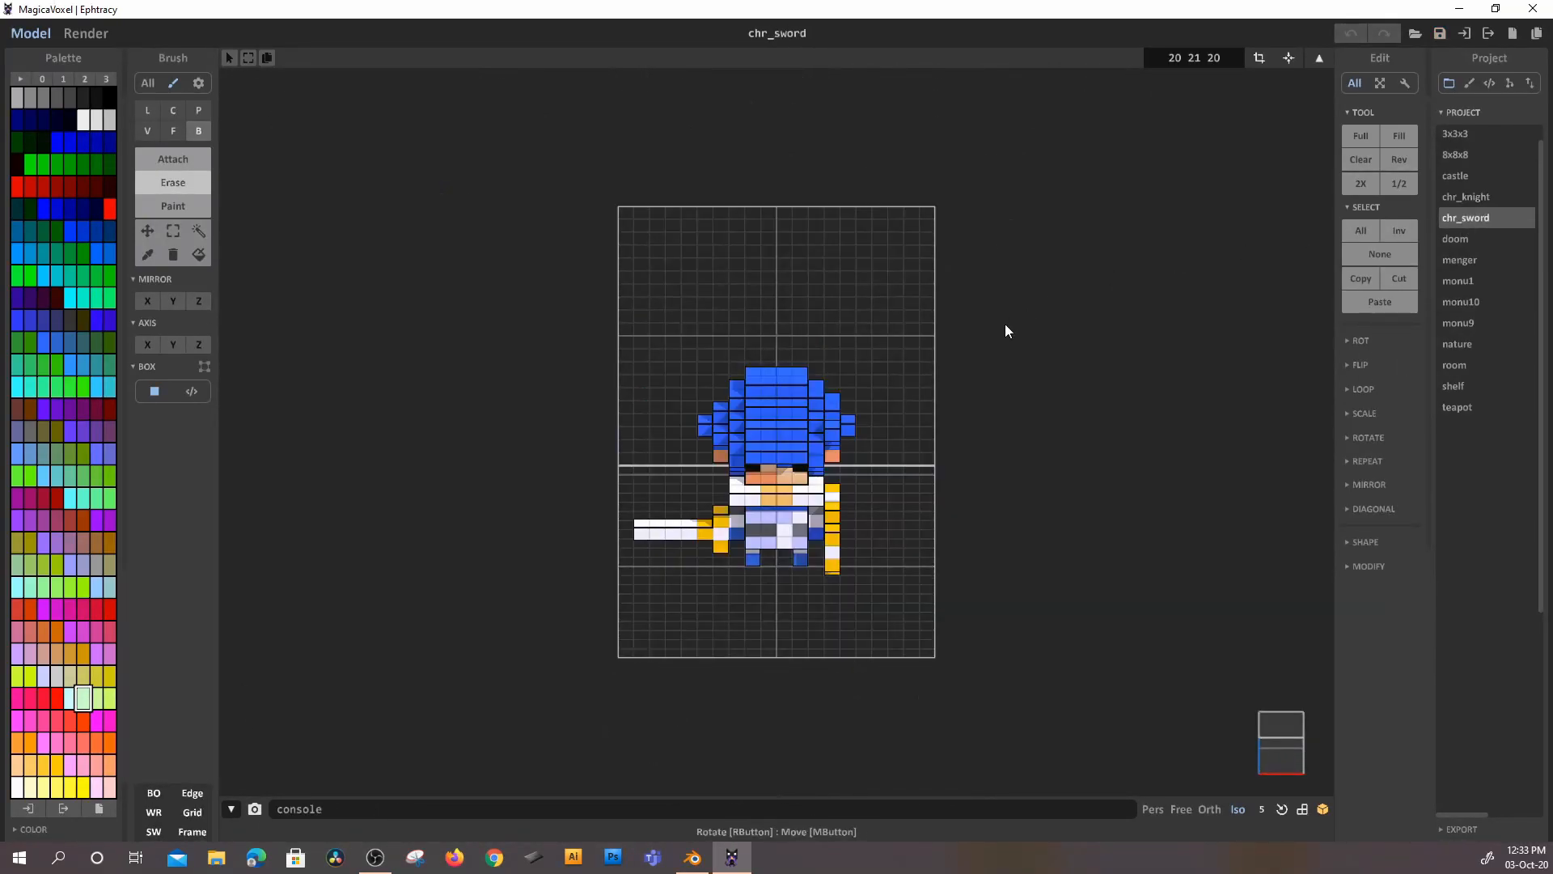
scroll(800, 467, up, 4)
middle_drag(787, 541, 718, 344)
right_drag(717, 344, 847, 409)
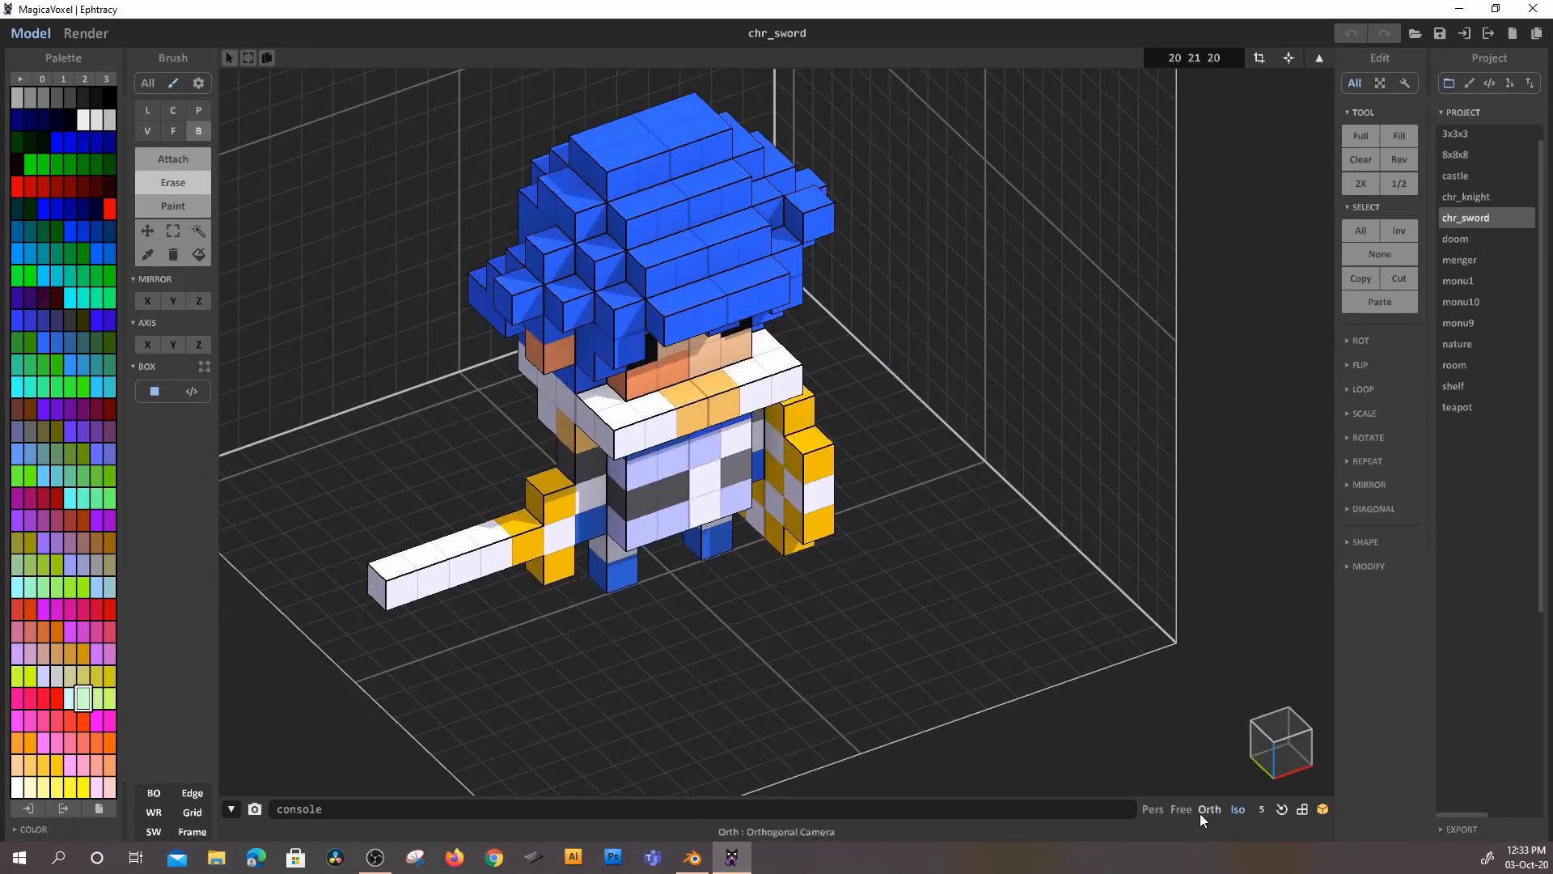
click(1153, 809)
right_drag(864, 575, 1120, 758)
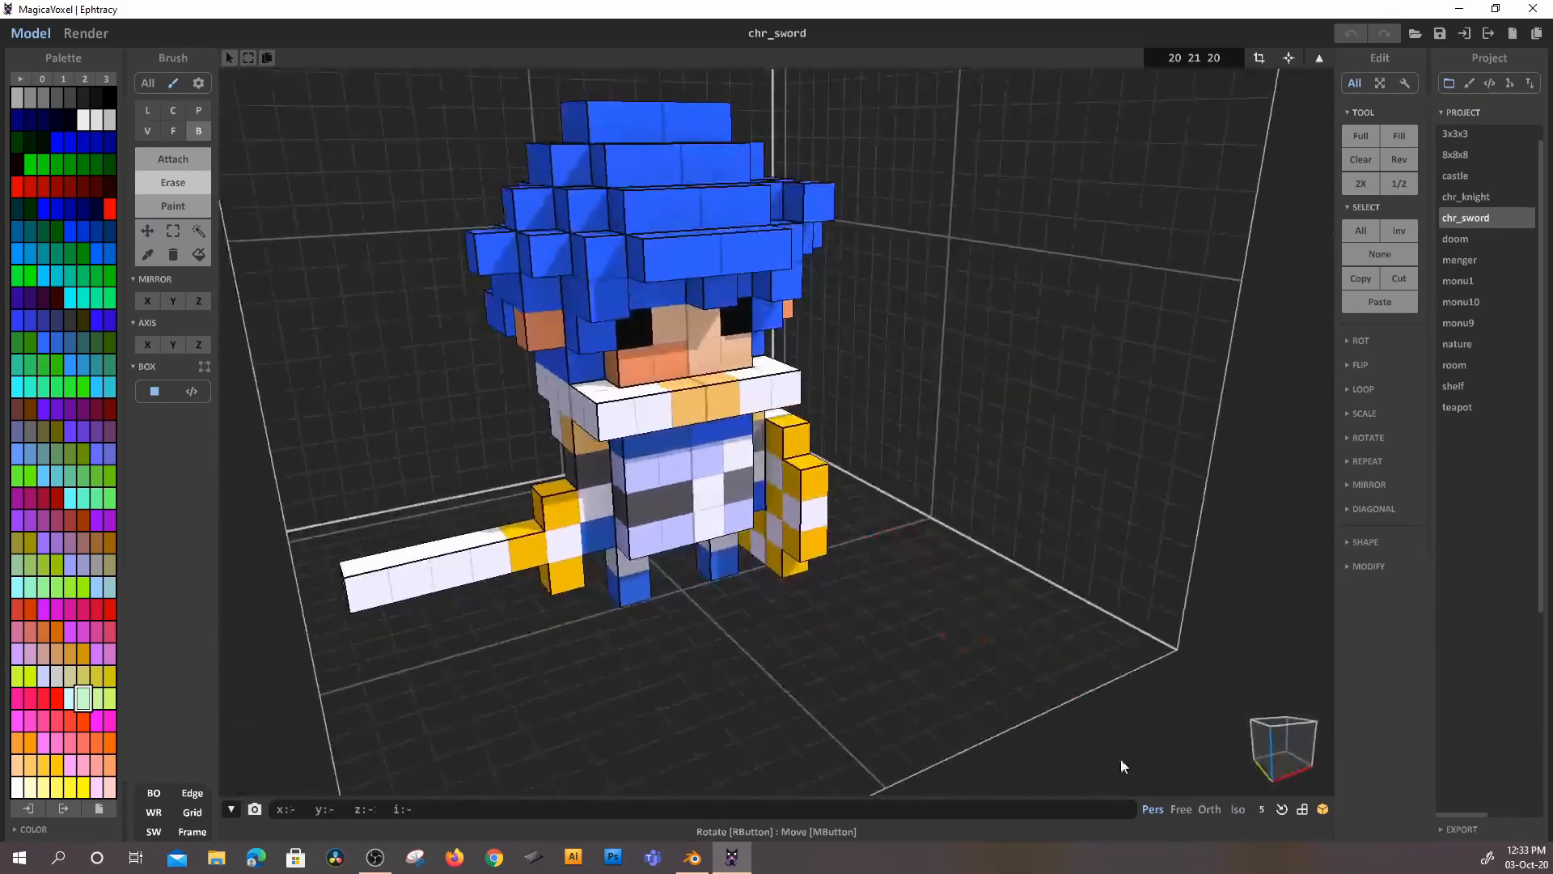
click(1238, 809)
- Open the doom and menger sample projects one after the other and view each from an angle
click(1463, 240)
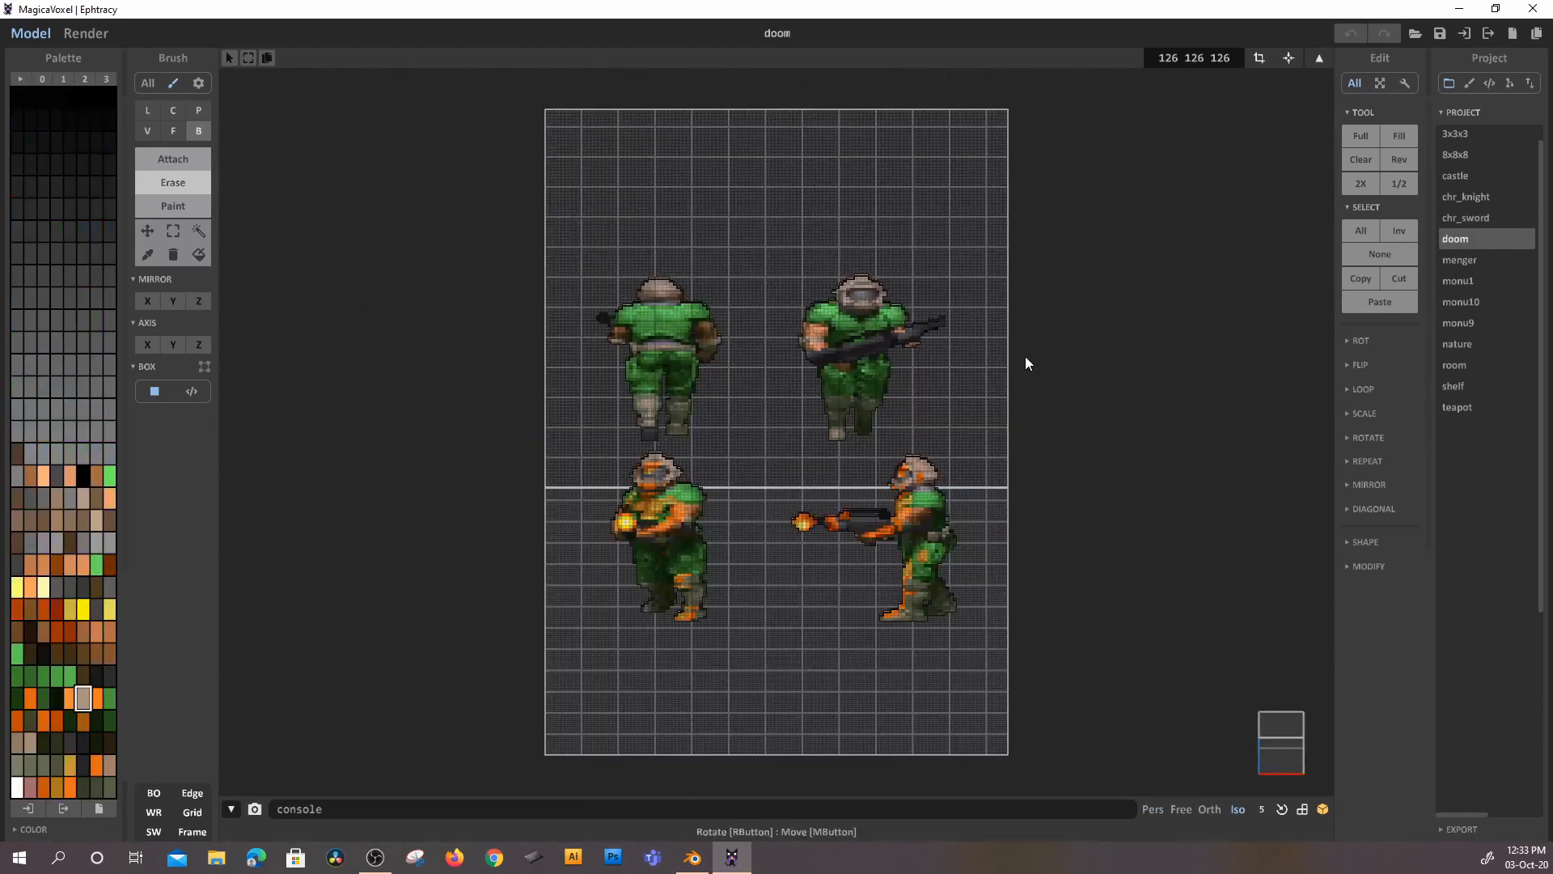
right_drag(971, 374, 1502, 453)
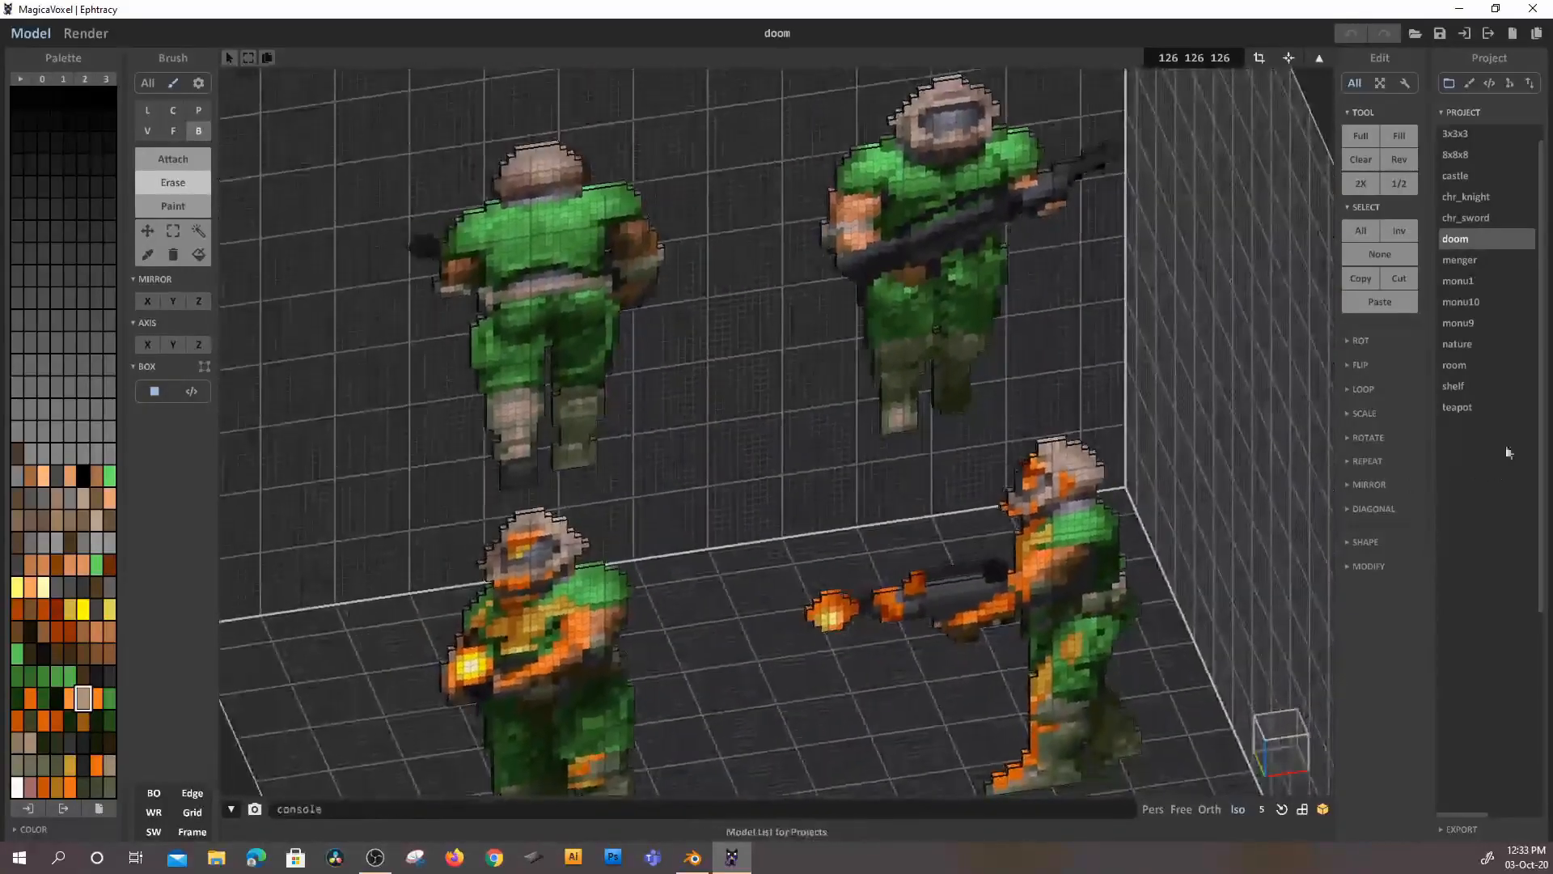
click(1460, 257)
right_drag(1070, 319, 971, 247)
mouse_move(778, 387)
middle_down()
mouse_move(850, 301)
mouse_move(804, 391)
middle_up()
- Look through the monu1, monu10, monu9 and nature sample projects in turn
click(1466, 280)
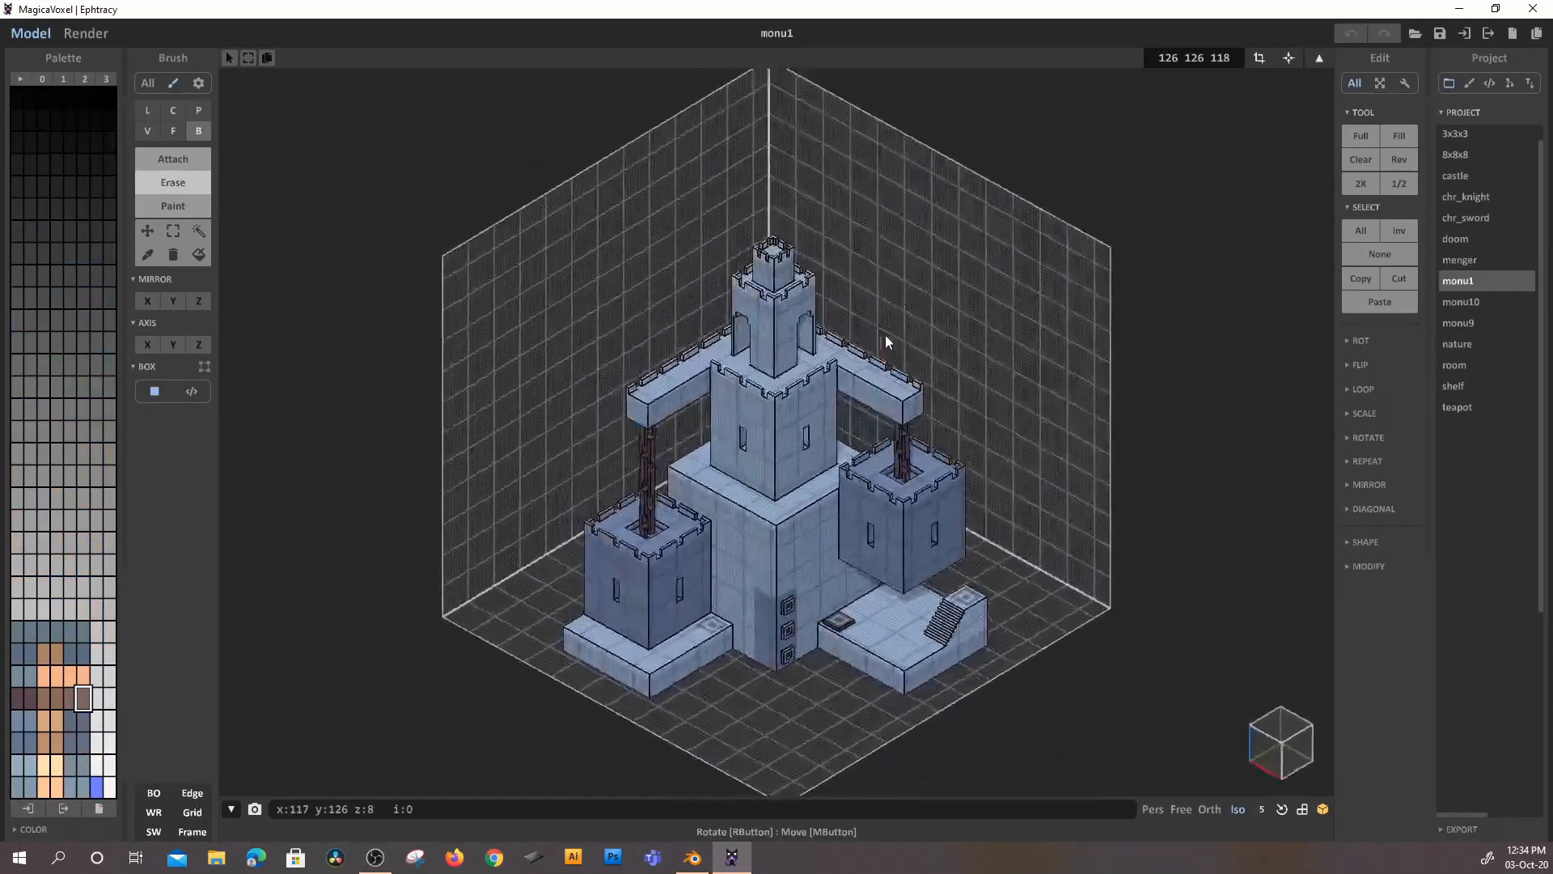
click(1456, 301)
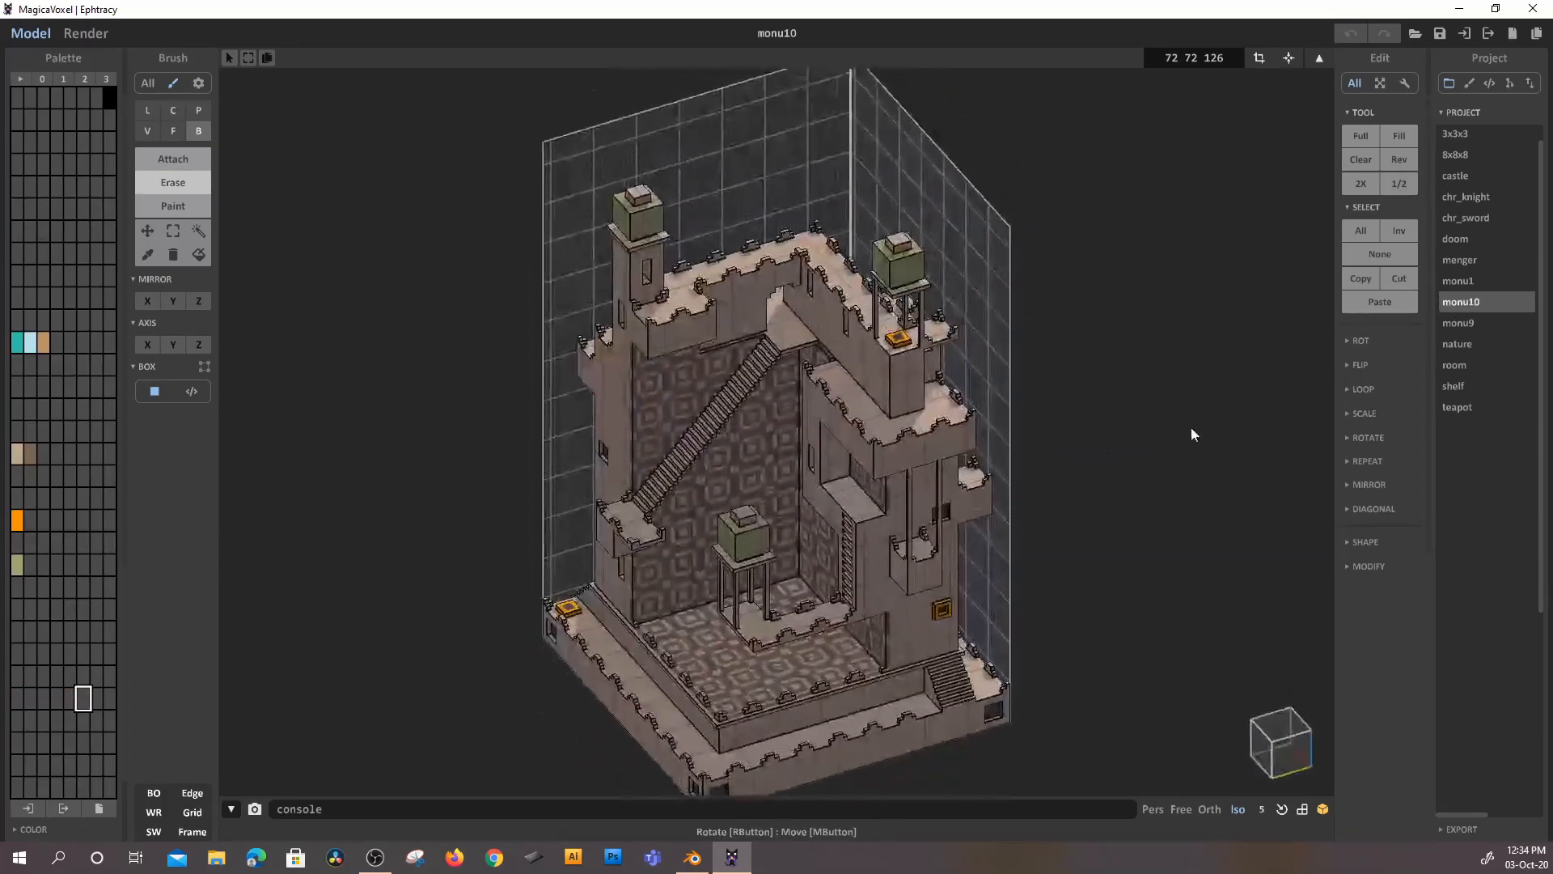
click(1460, 330)
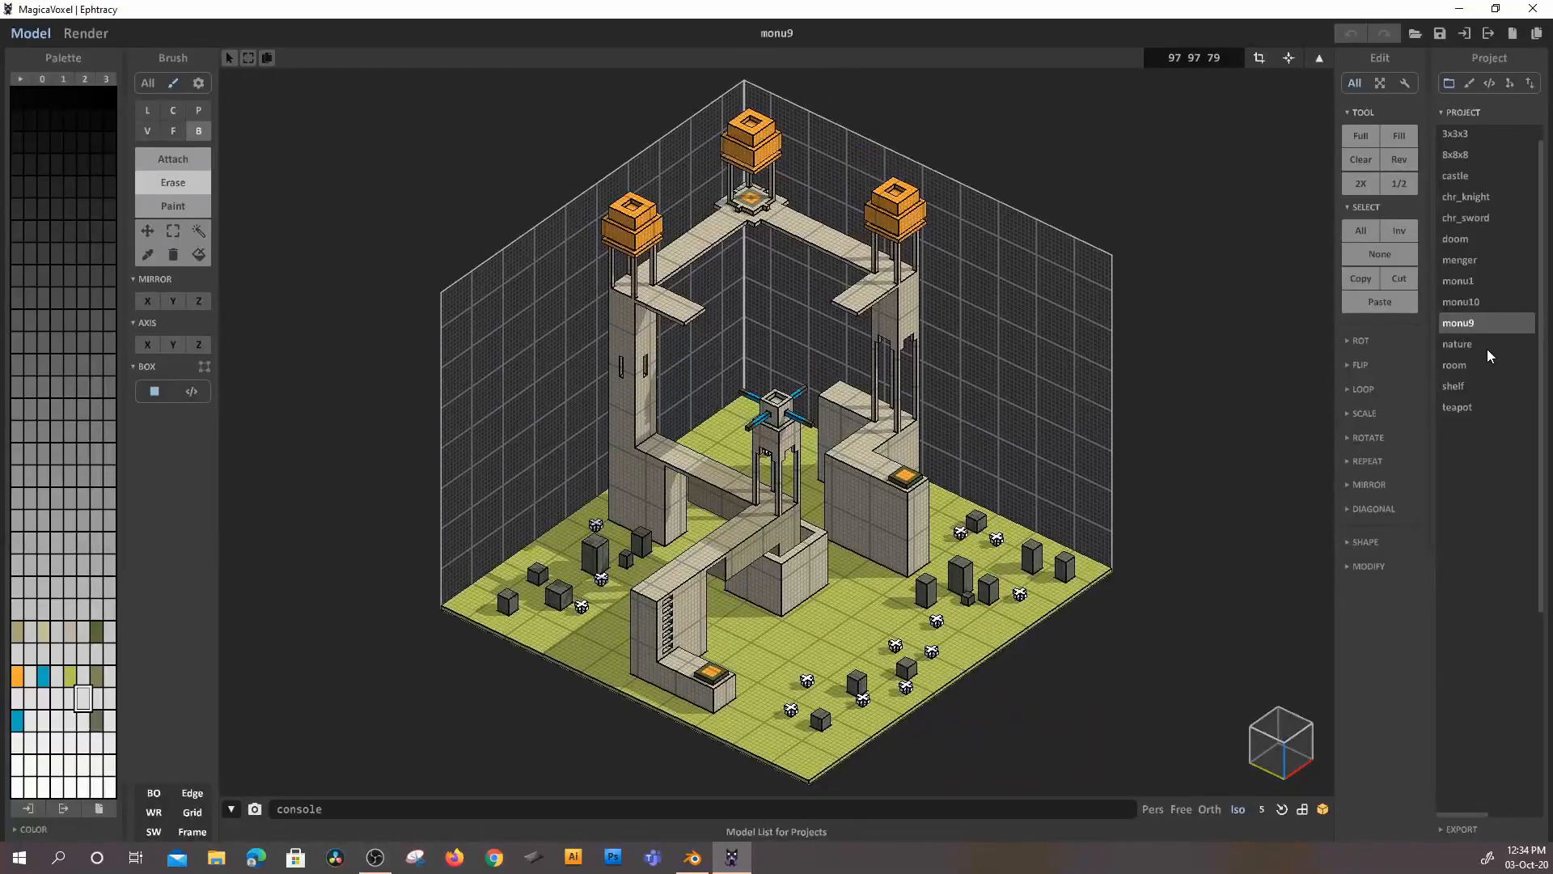
click(1485, 346)
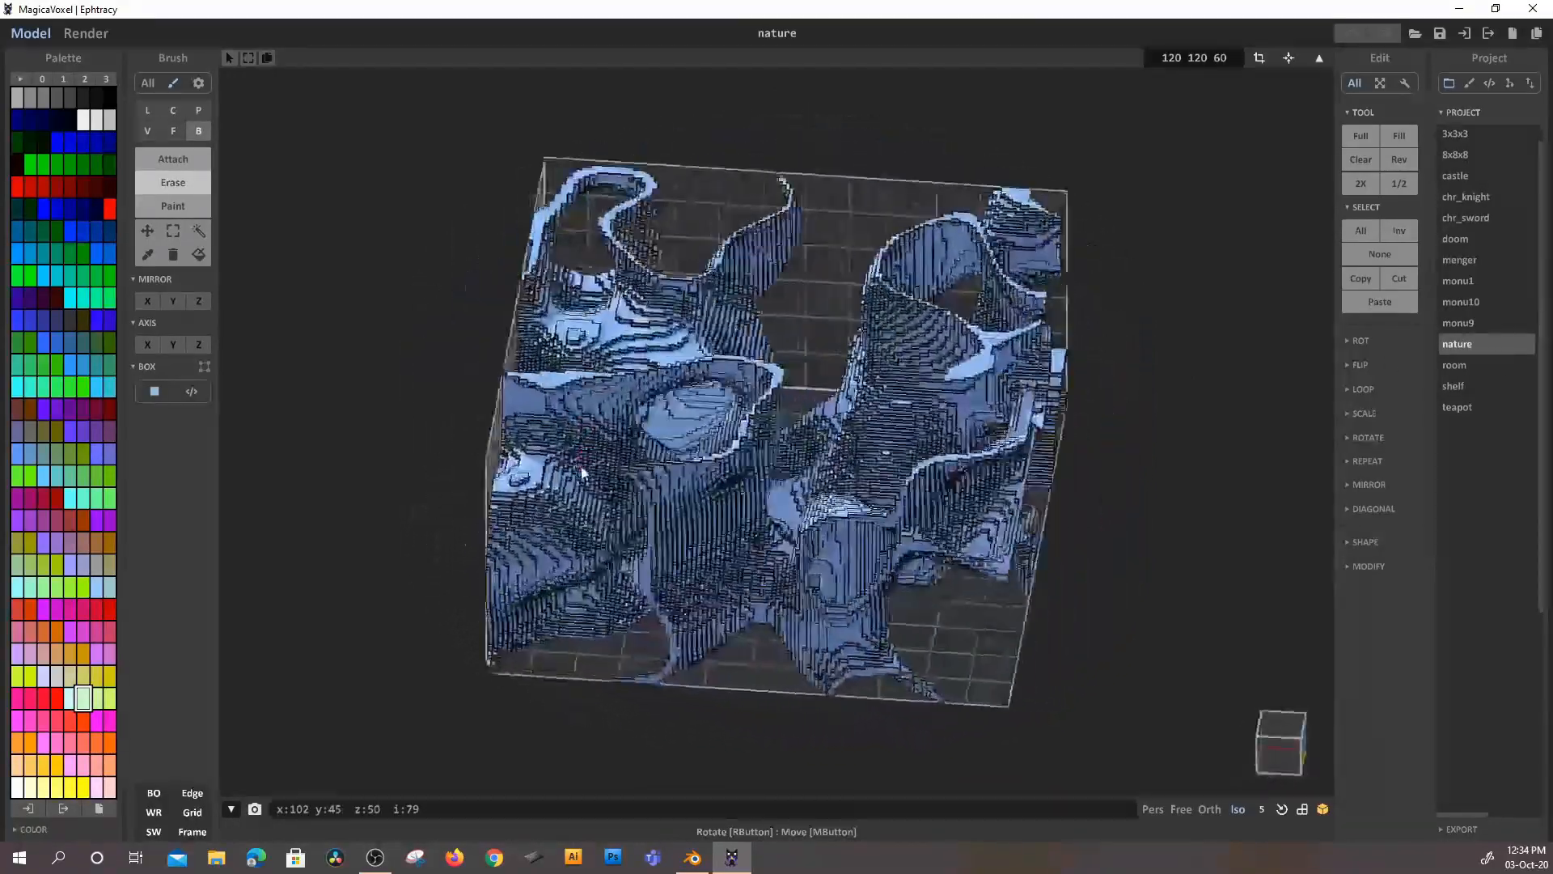
- Open the room sample project with the perspective camera and render its interior up close
click(1453, 365)
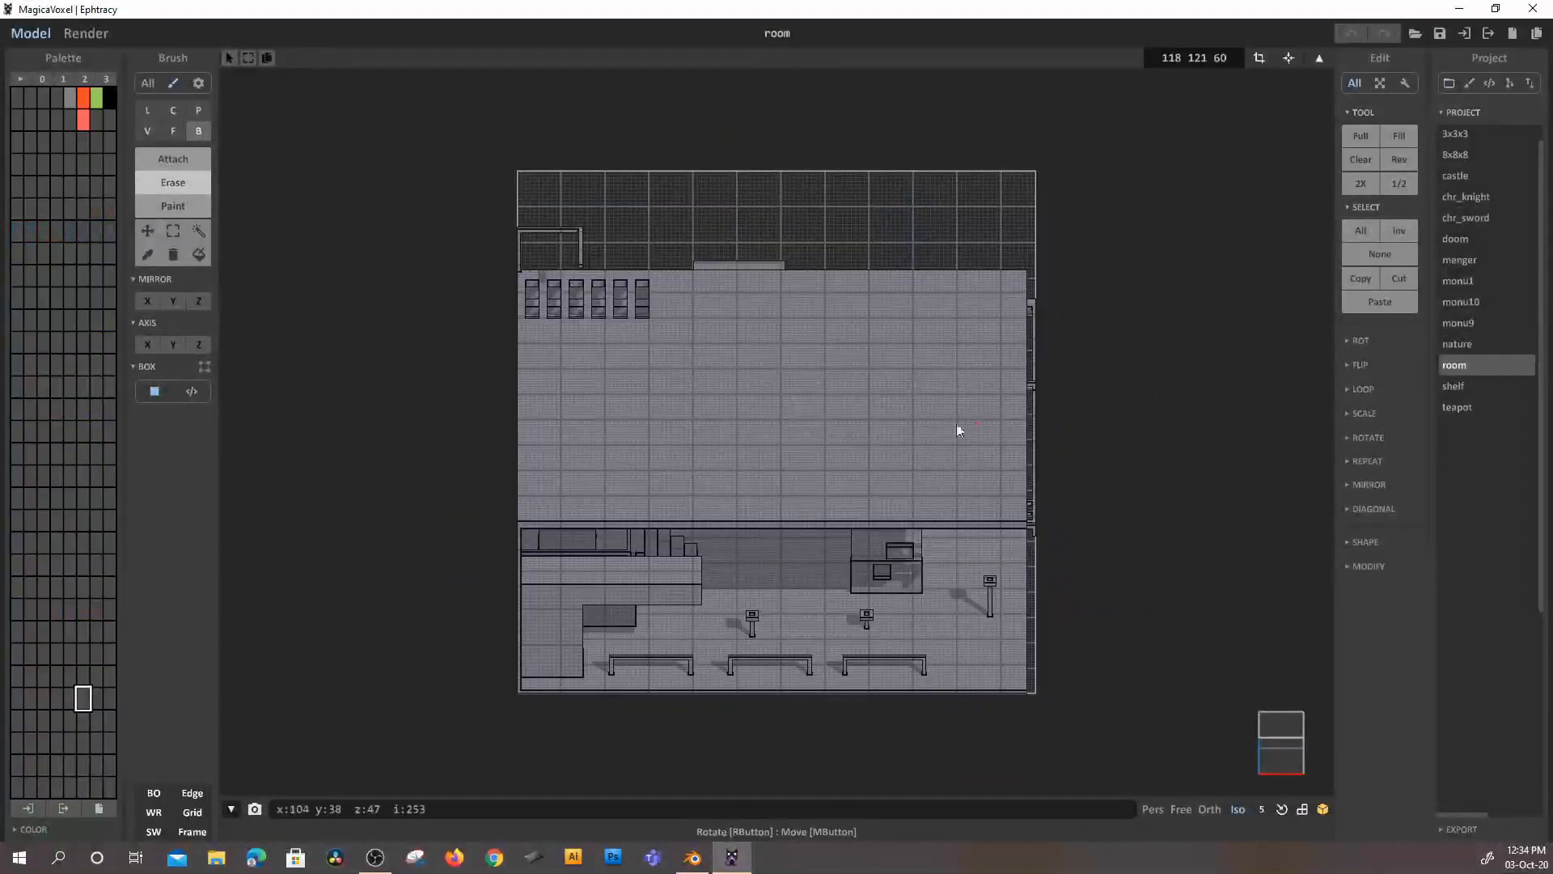
click(1152, 809)
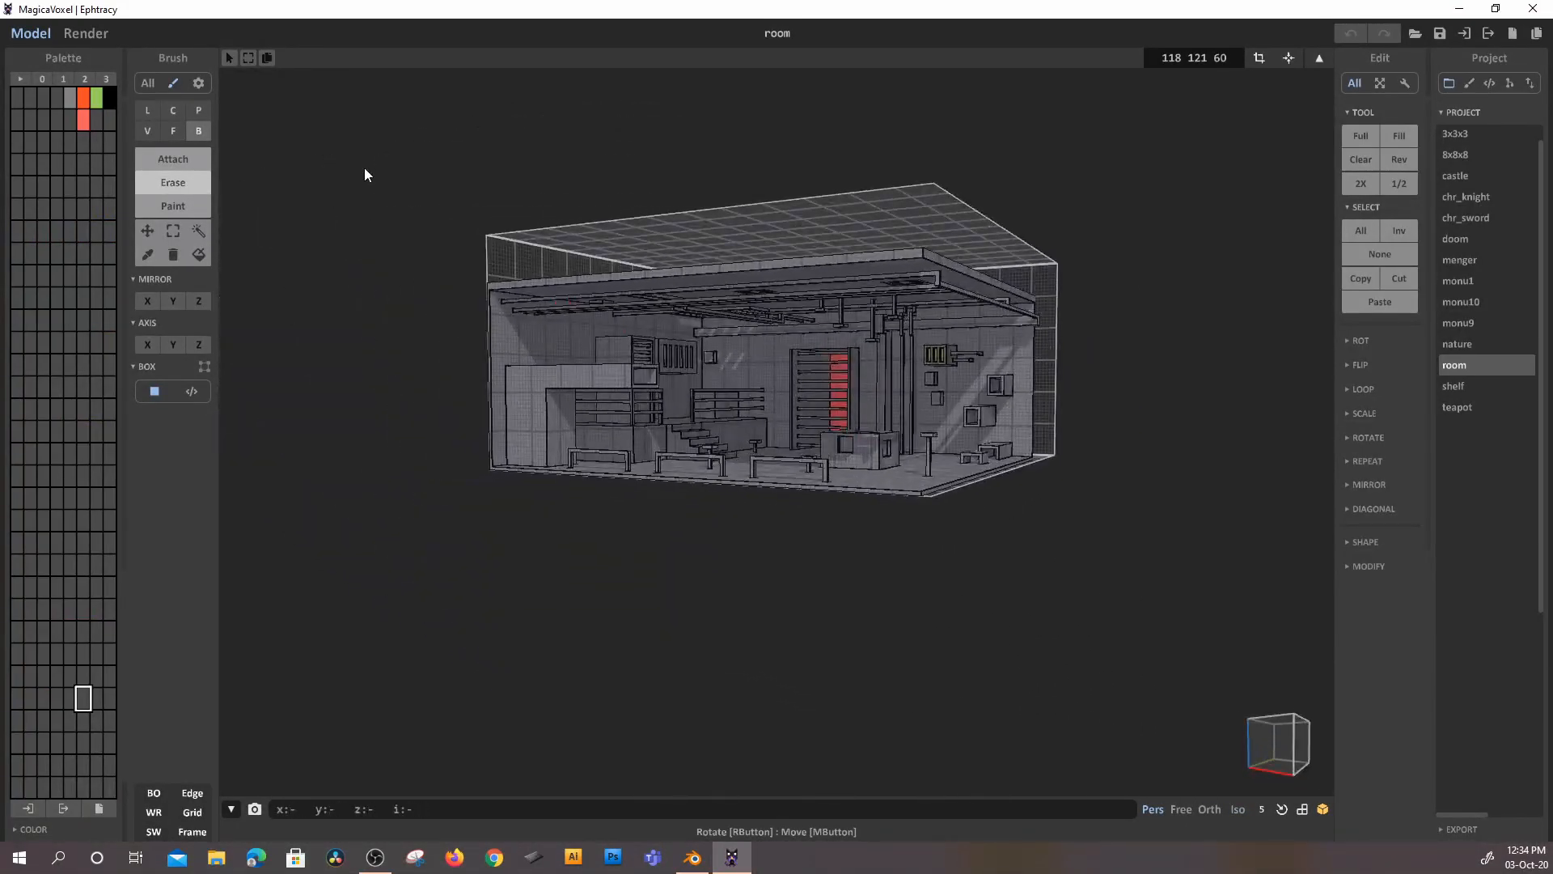
click(90, 36)
scroll(728, 464, up, 5)
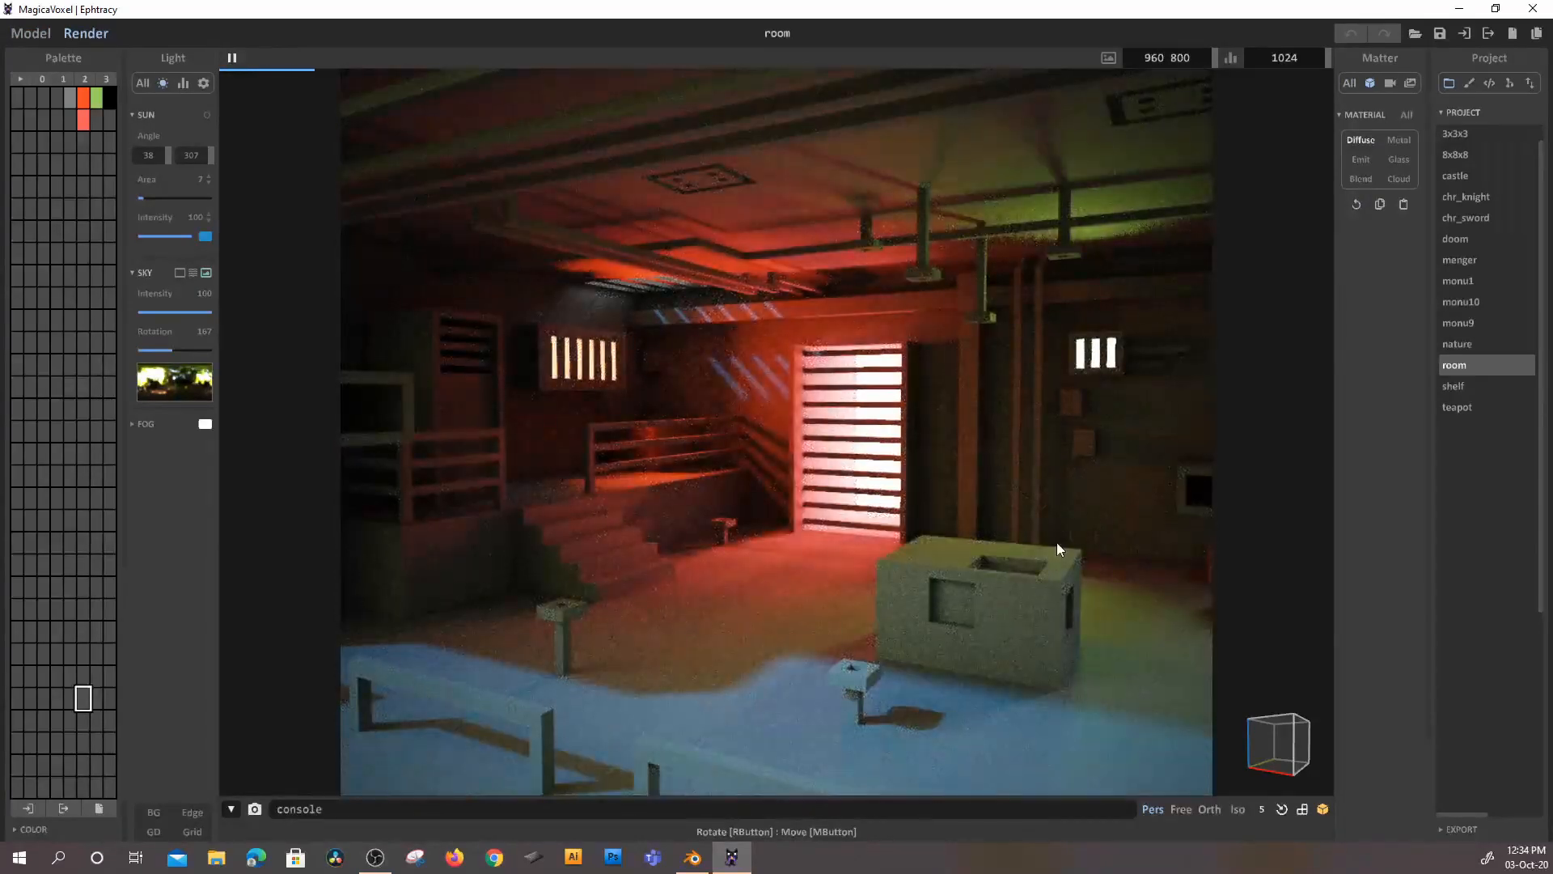
scroll(1056, 542, down, 1)
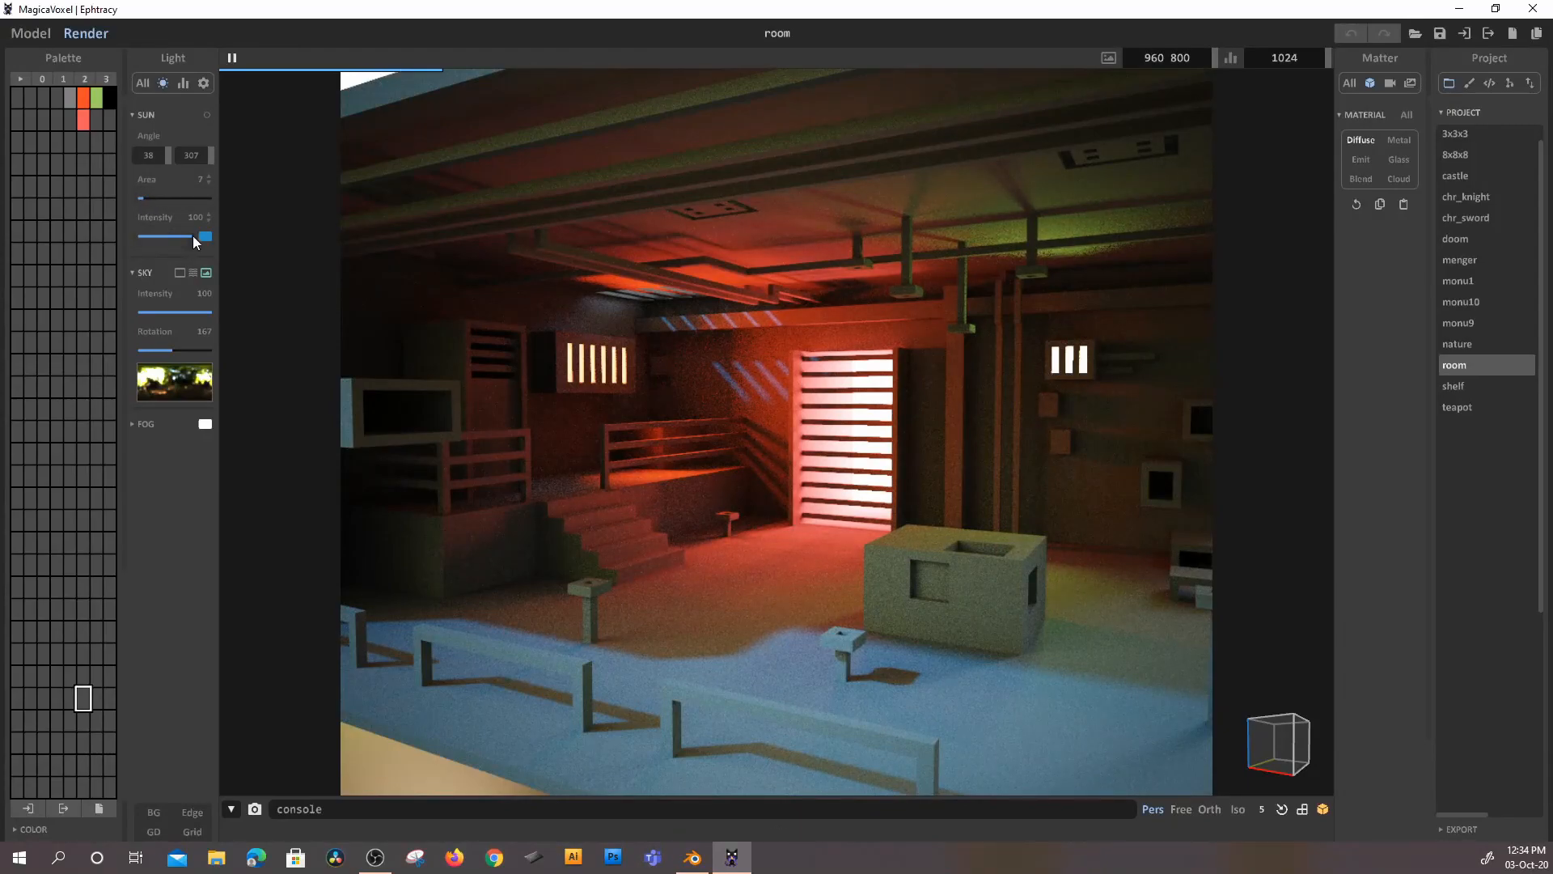
- Return to Model mode and open the shelf and teapot sample projects one after the other
click(22, 36)
right_drag(564, 360, 749, 465)
scroll(788, 464, down, 6)
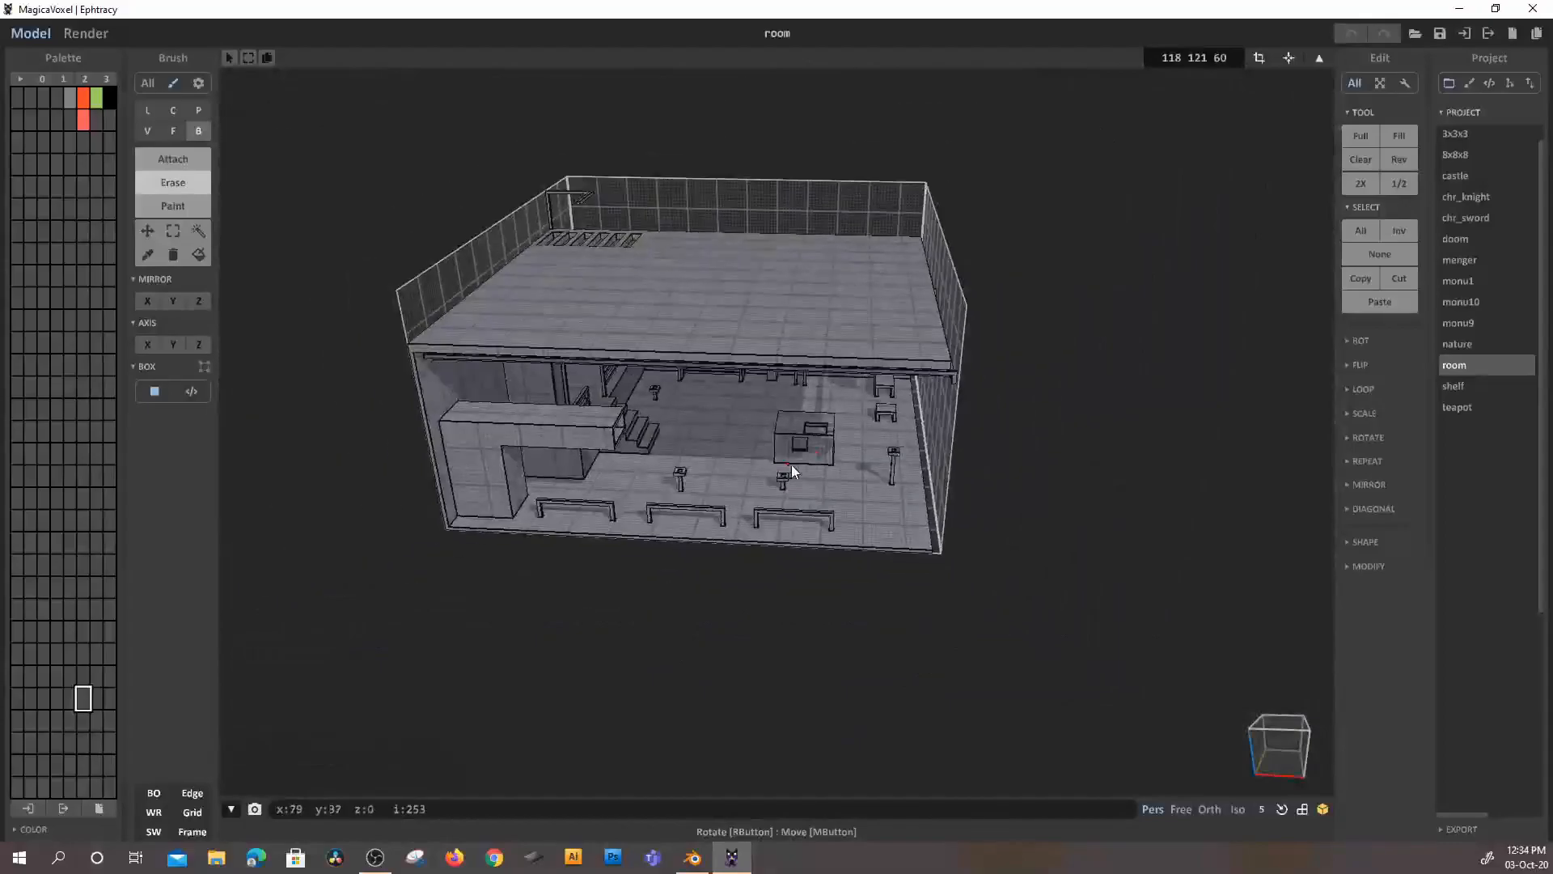
click(1454, 387)
right_drag(1051, 380, 957, 411)
click(1486, 405)
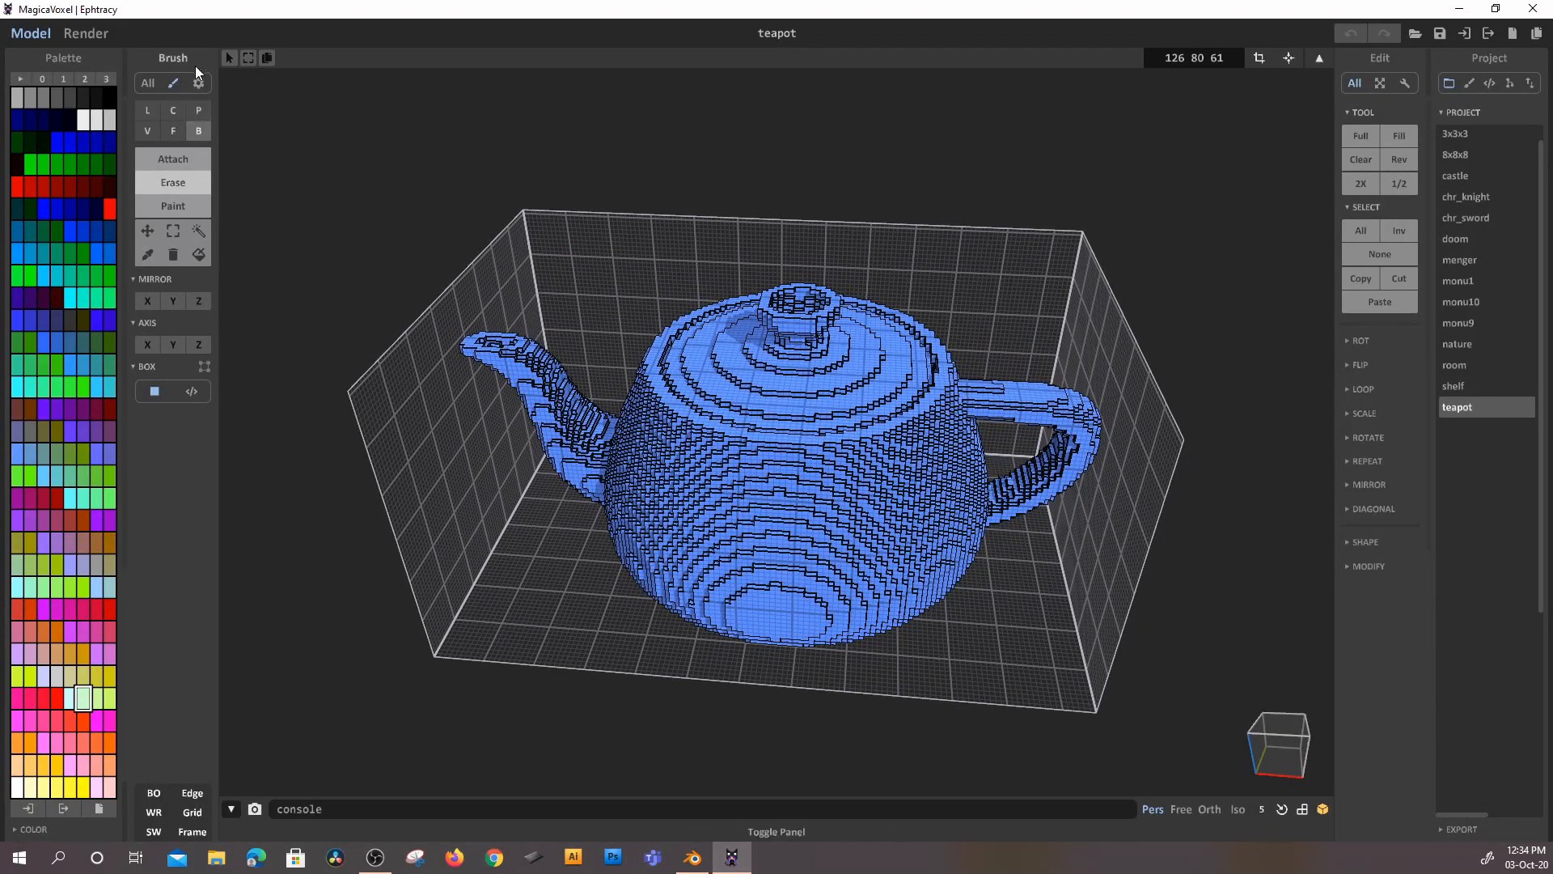
- Render the teapot and set its voxel display shape to Lego, comparing the studs with the Model view
click(89, 37)
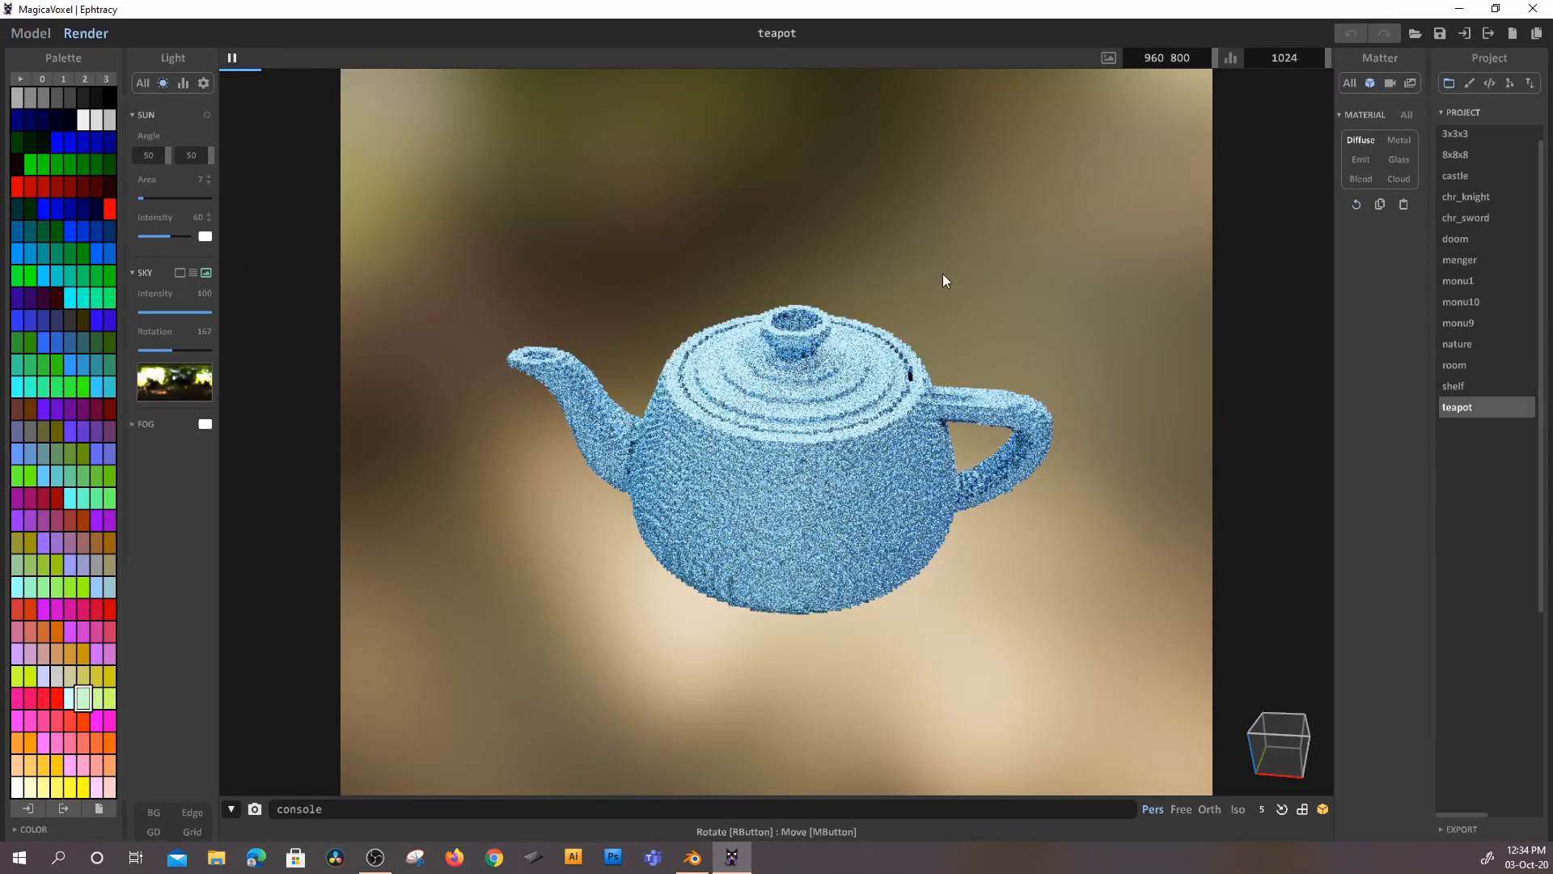
scroll(955, 272, up, 5)
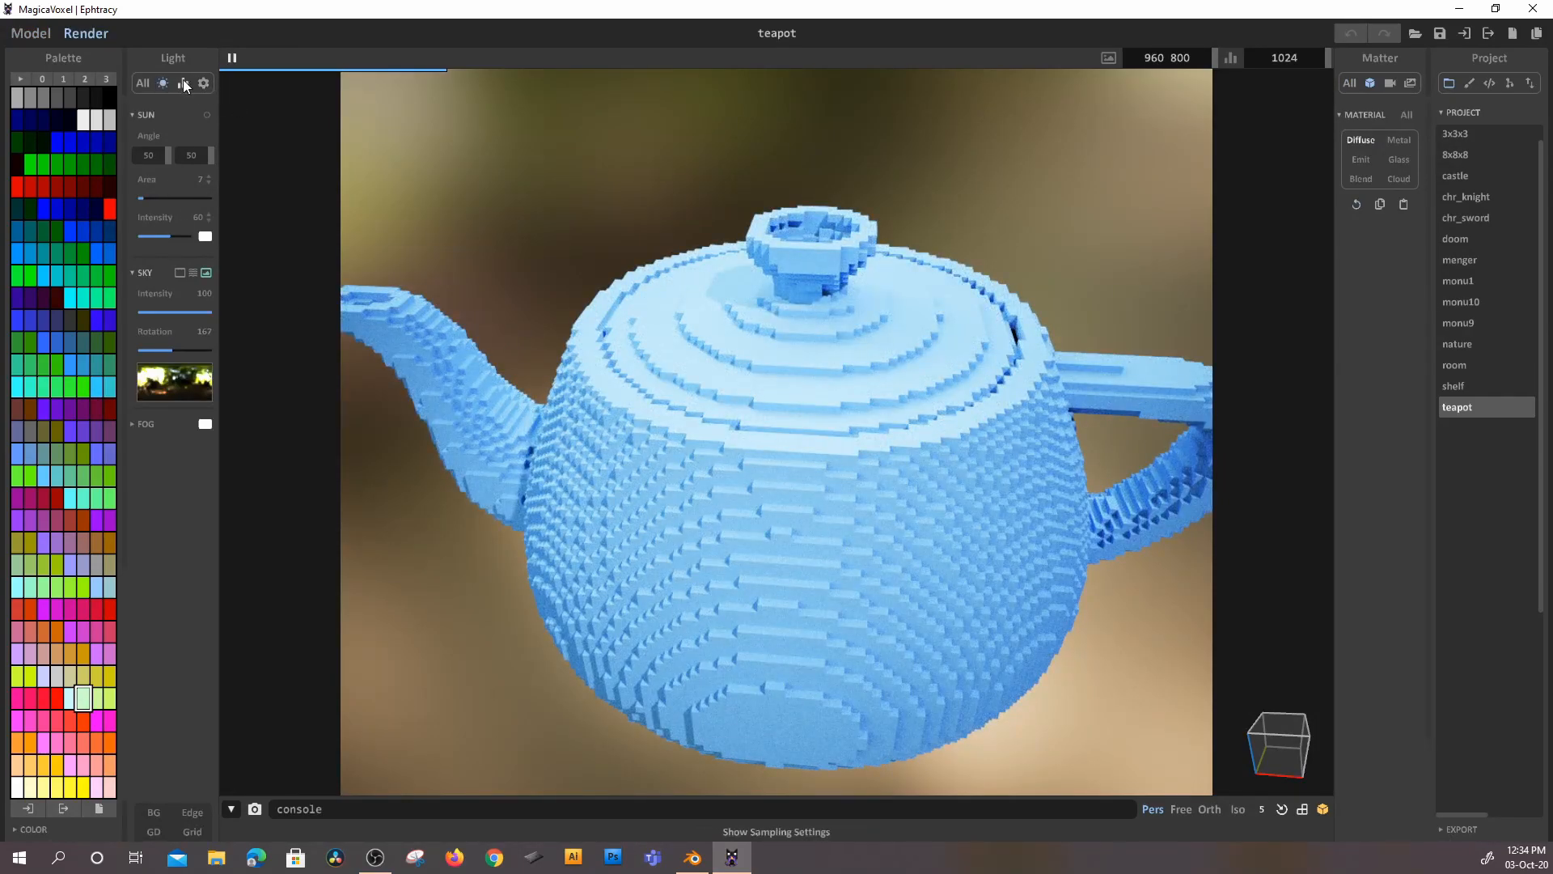
click(204, 83)
click(139, 275)
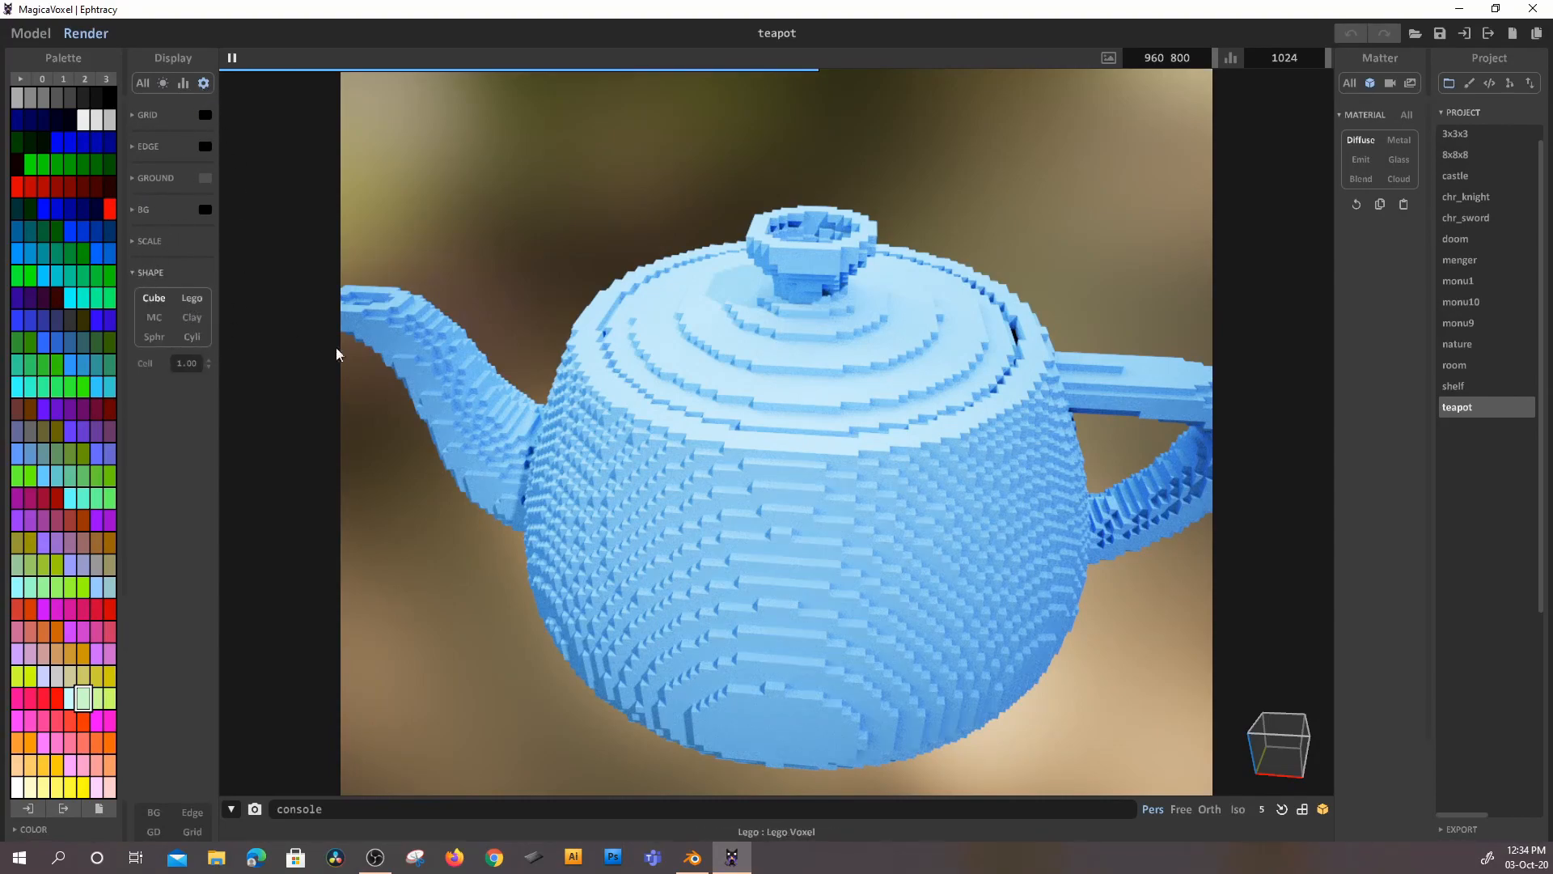
scroll(847, 463, up, 5)
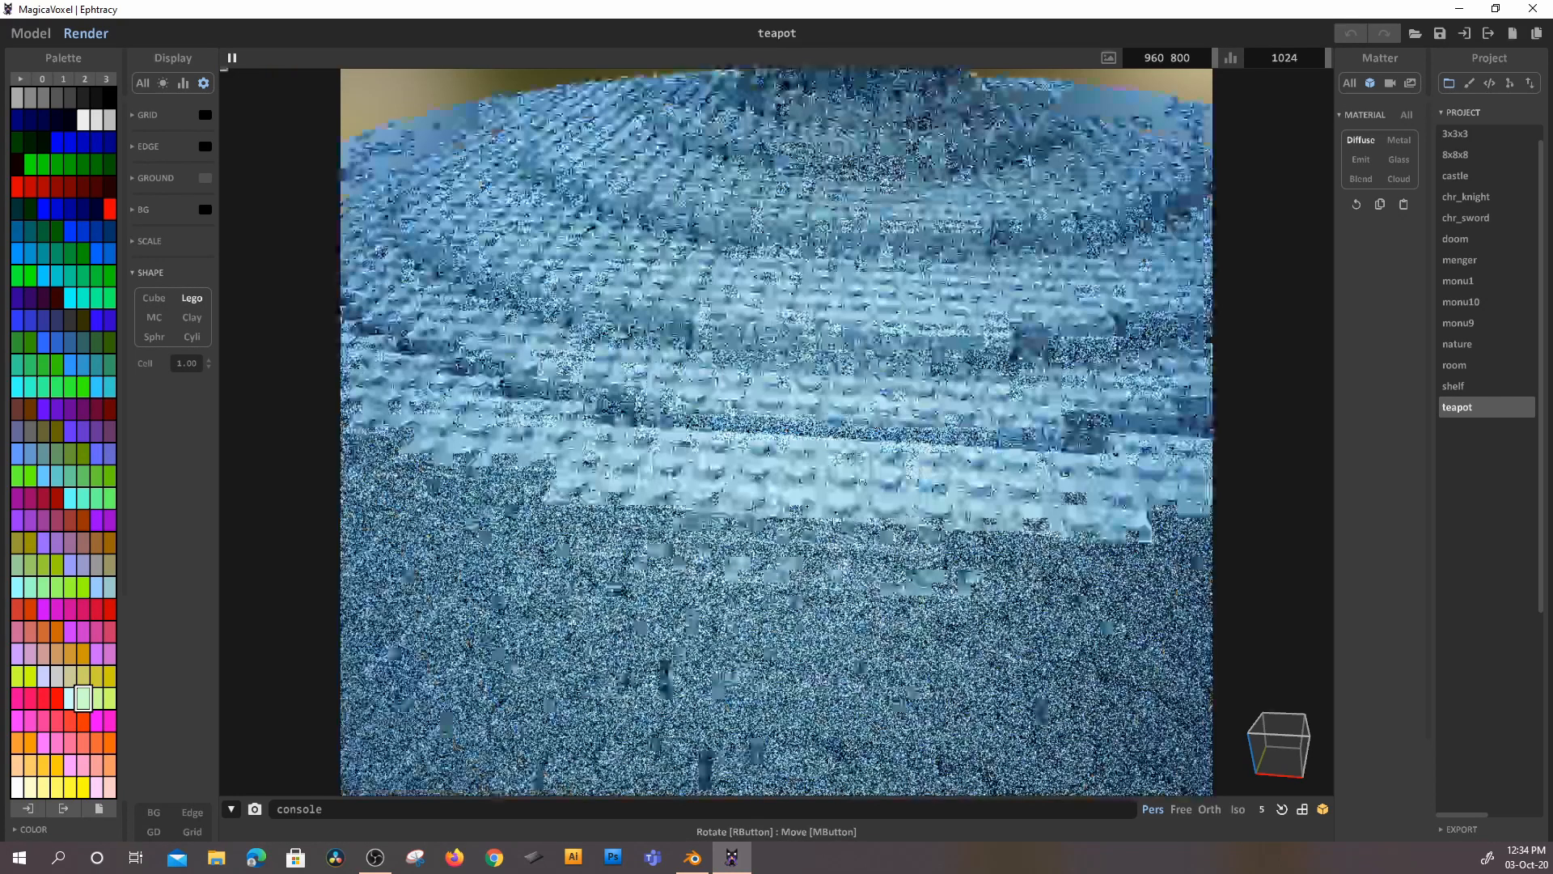
click(31, 33)
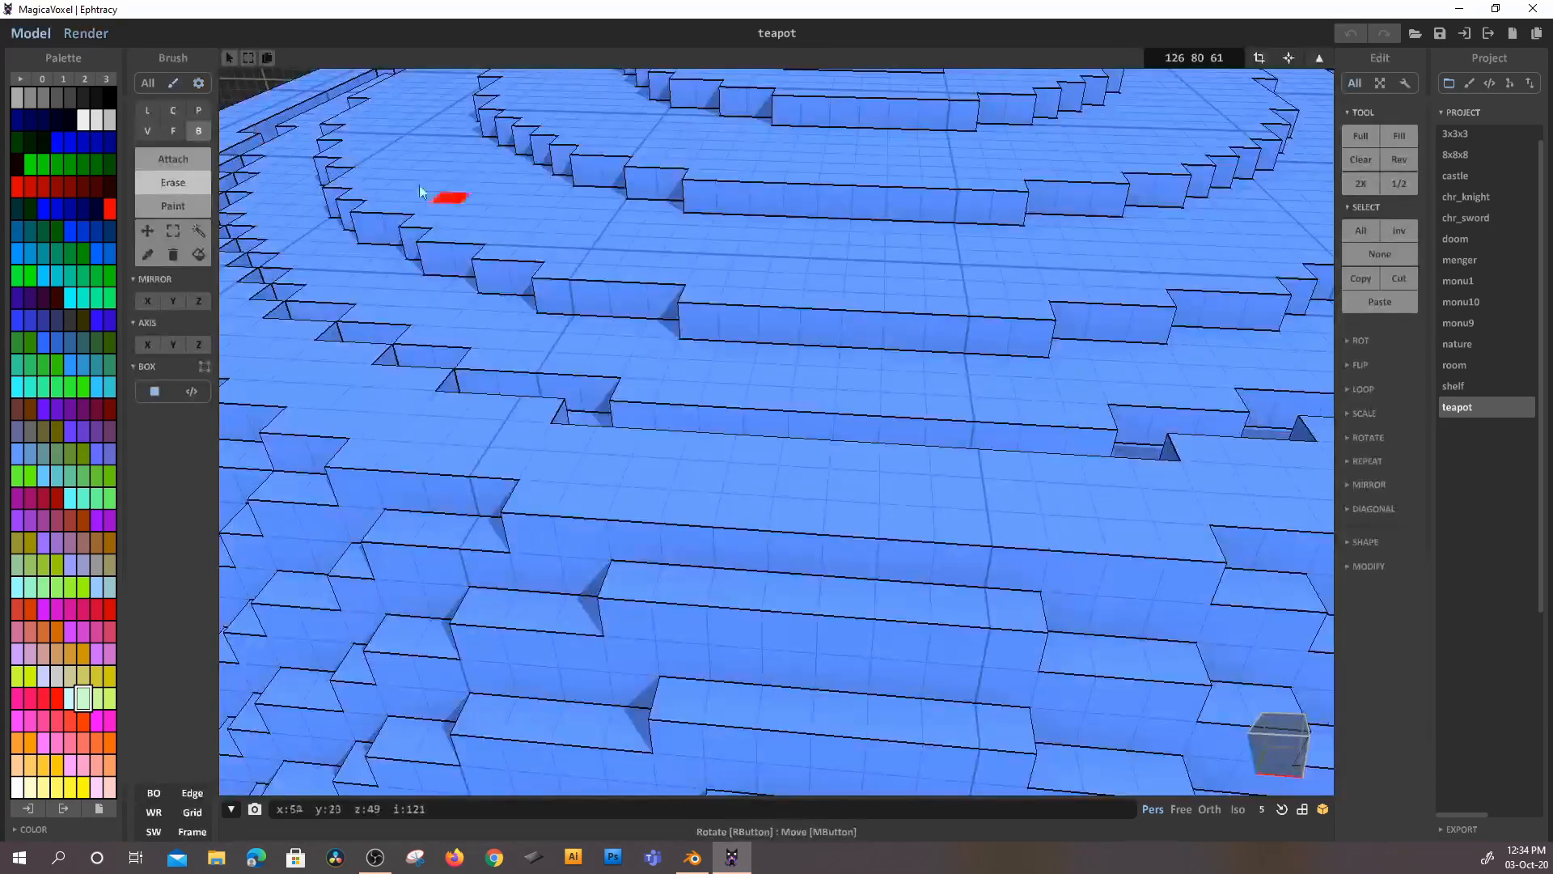
click(86, 33)
scroll(797, 518, down, 4)
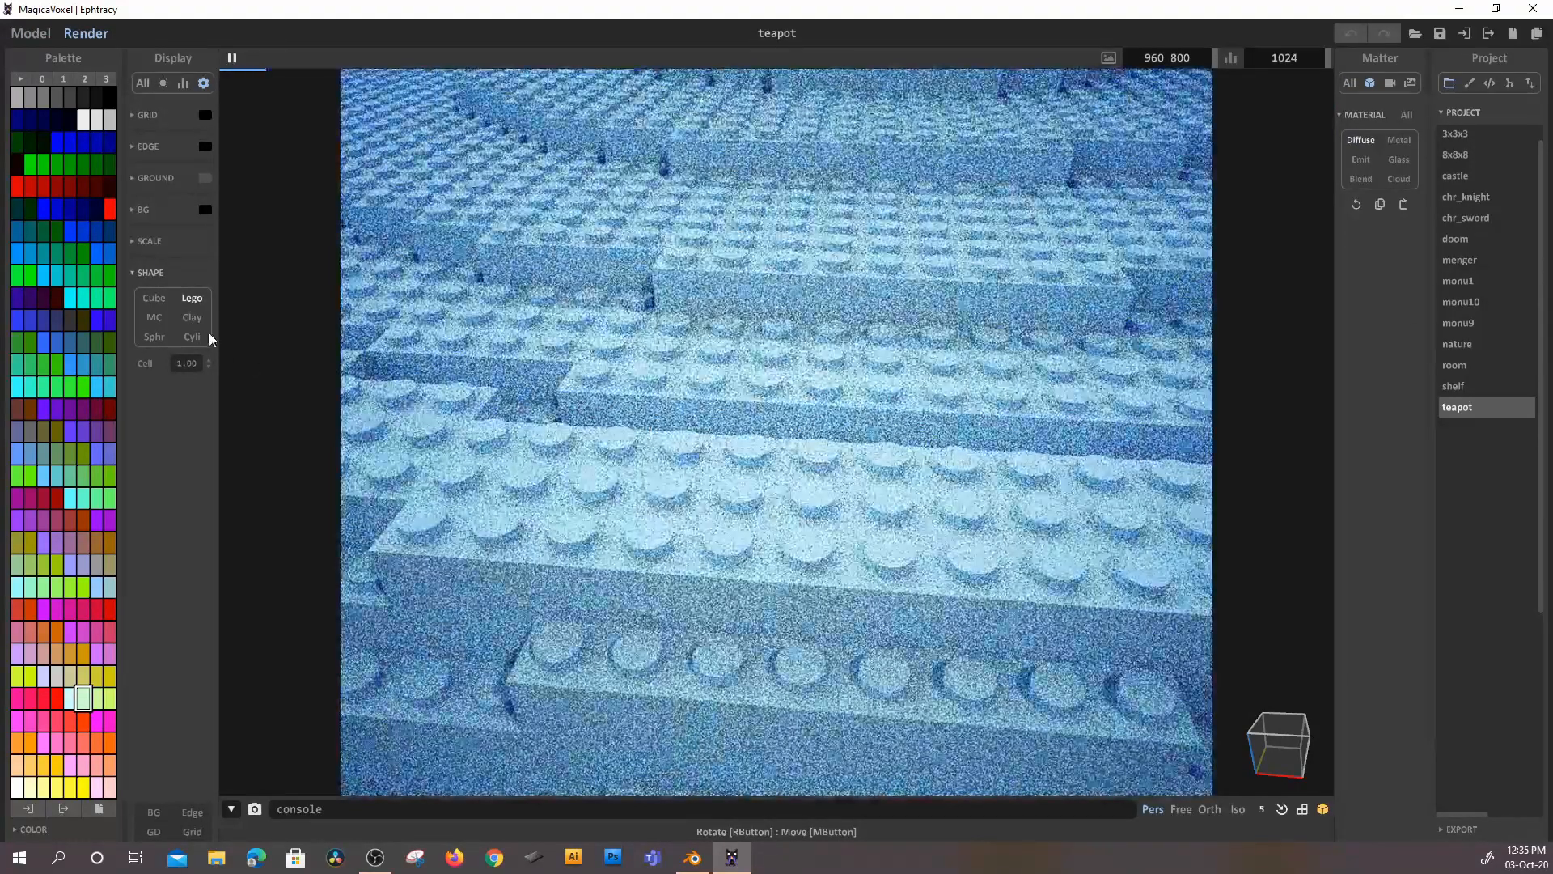
- Try the Clay, Cube, MC and Sphere voxel shapes on the rendered teapot, ending with Cylinder
click(192, 317)
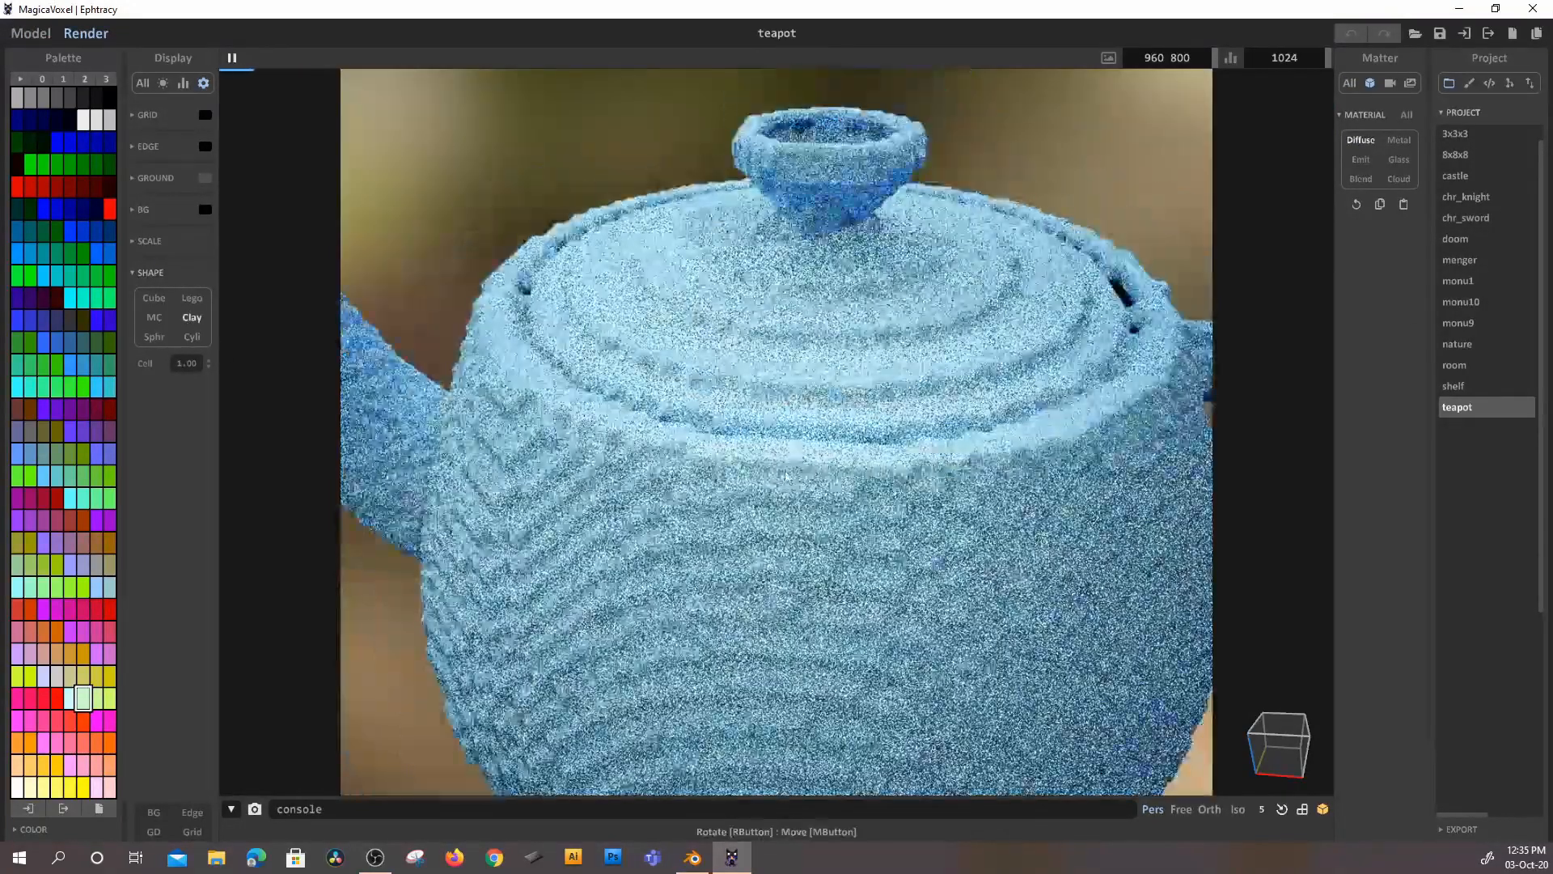
click(154, 298)
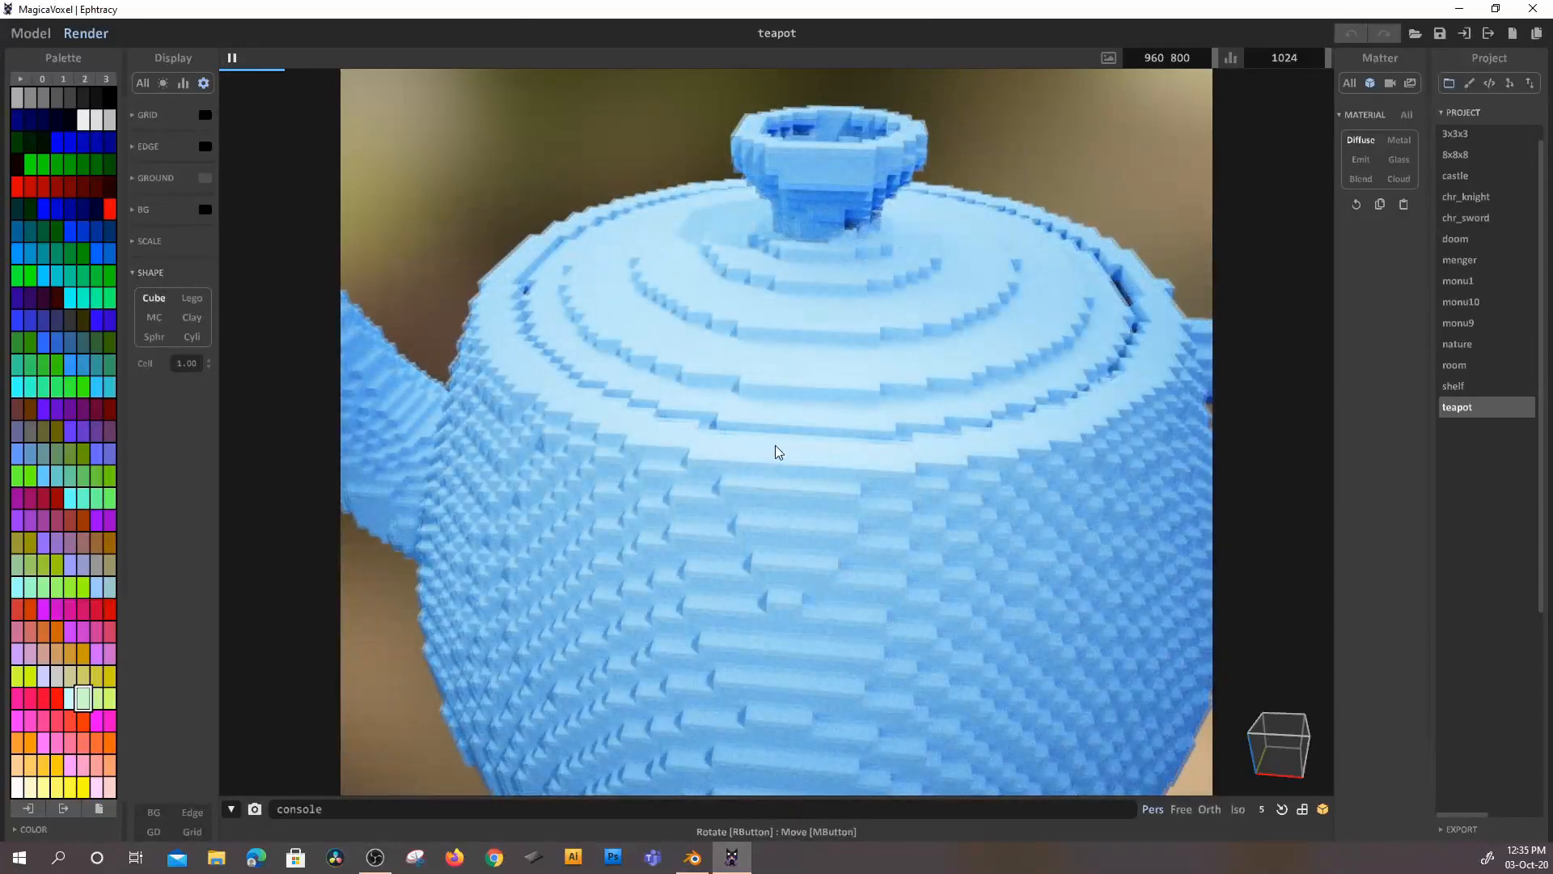
click(154, 317)
click(159, 336)
click(194, 338)
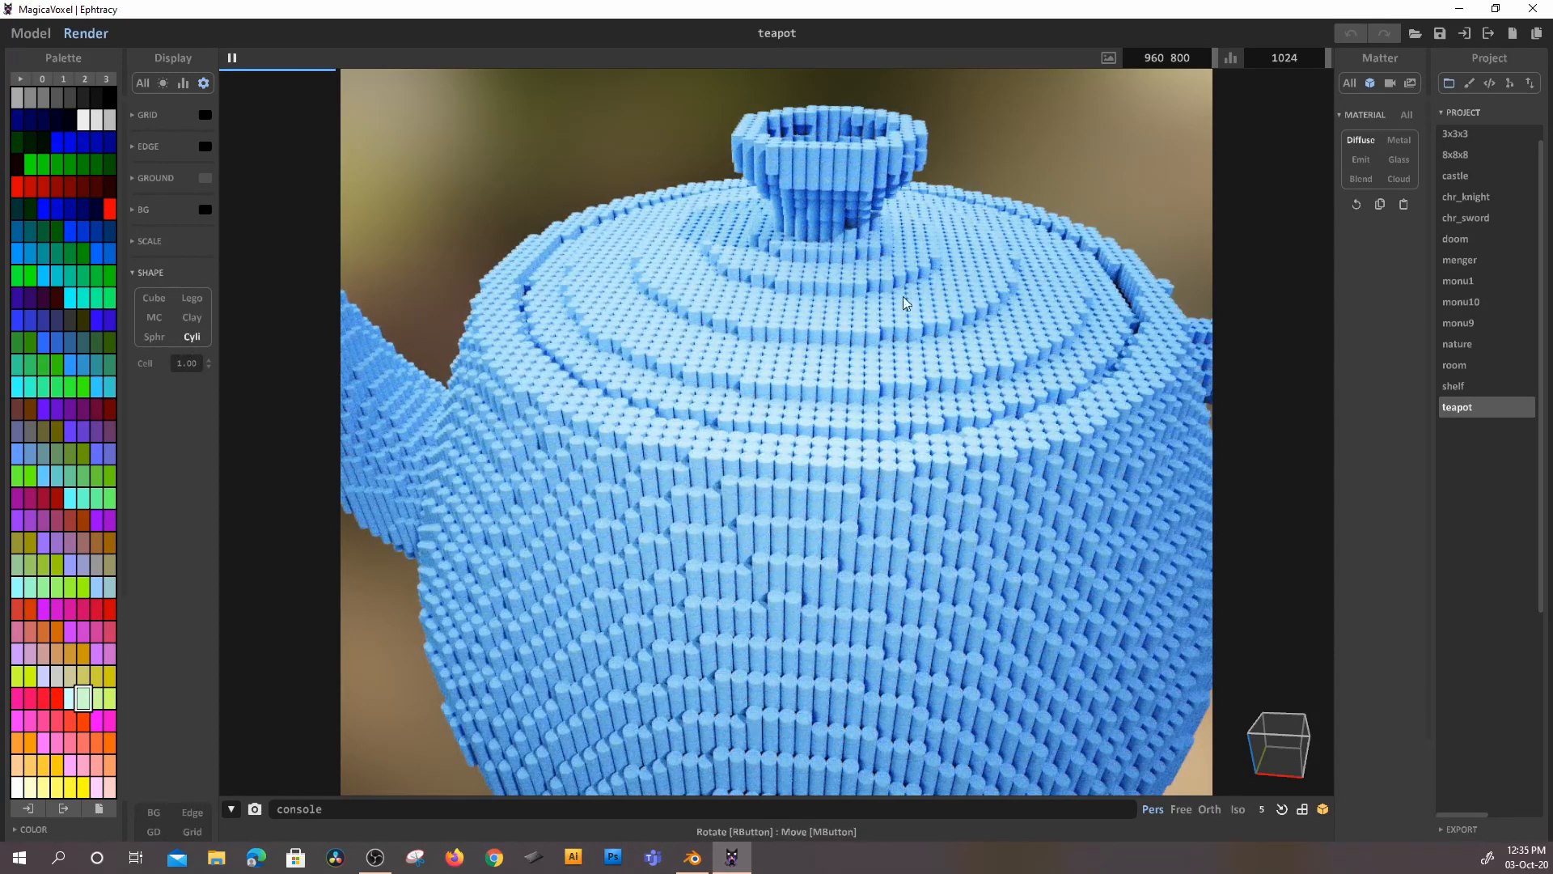
- Examine the cylinder-shaped teapot render near and far, and return to a view of the teapot in Model mode
scroll(884, 300, down, 3)
scroll(1046, 461, up, 8)
scroll(1046, 462, up, 3)
scroll(1046, 461, down, 8)
right_drag(1046, 461, 857, 441)
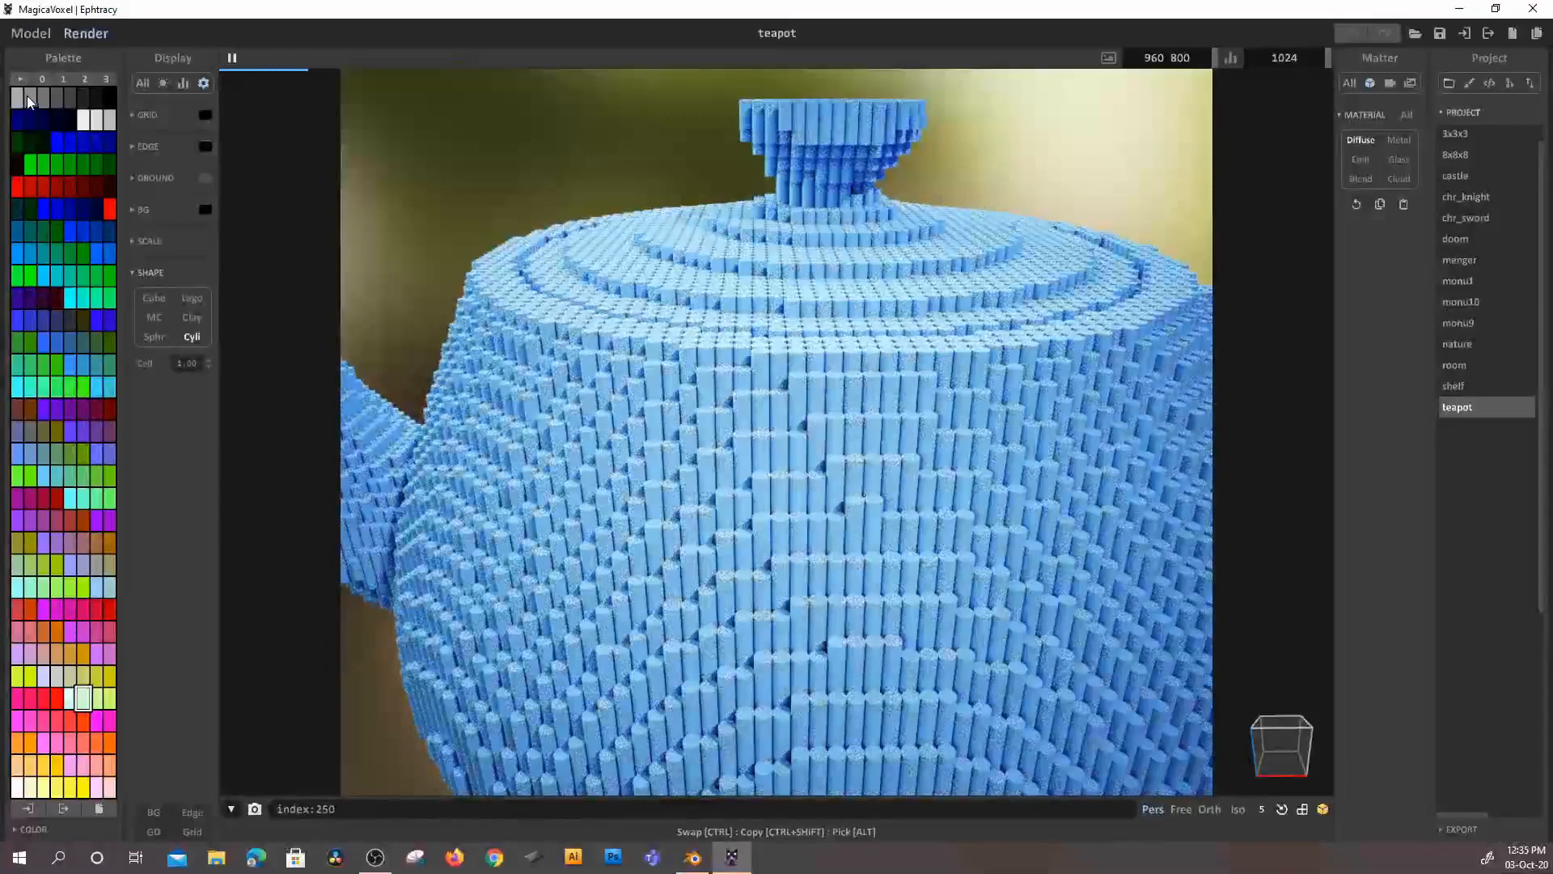
key(Tab)
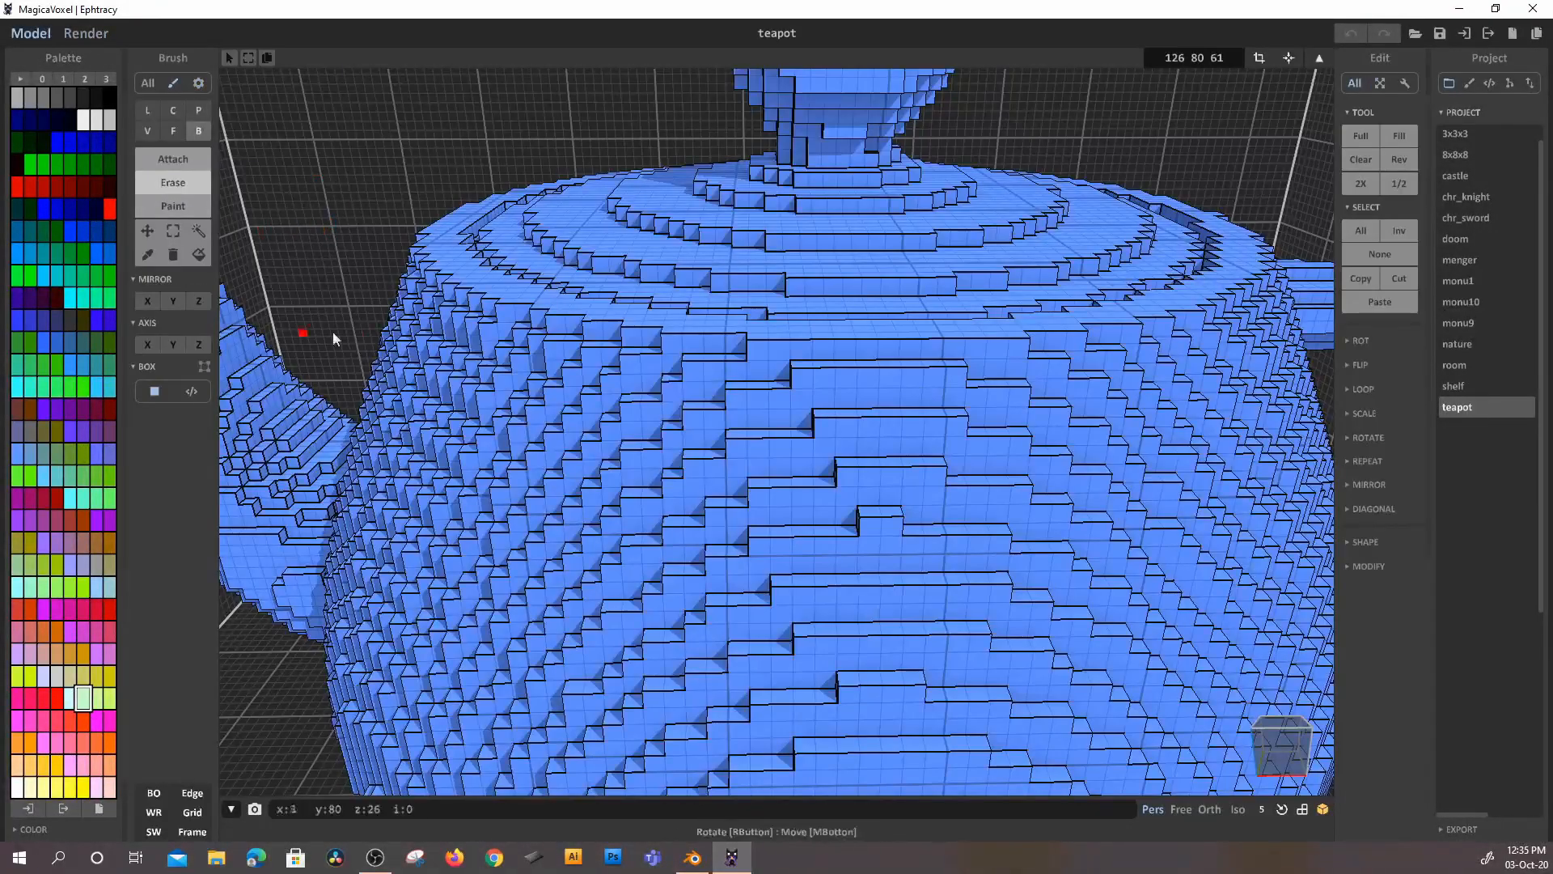
scroll(509, 327, down, 5)
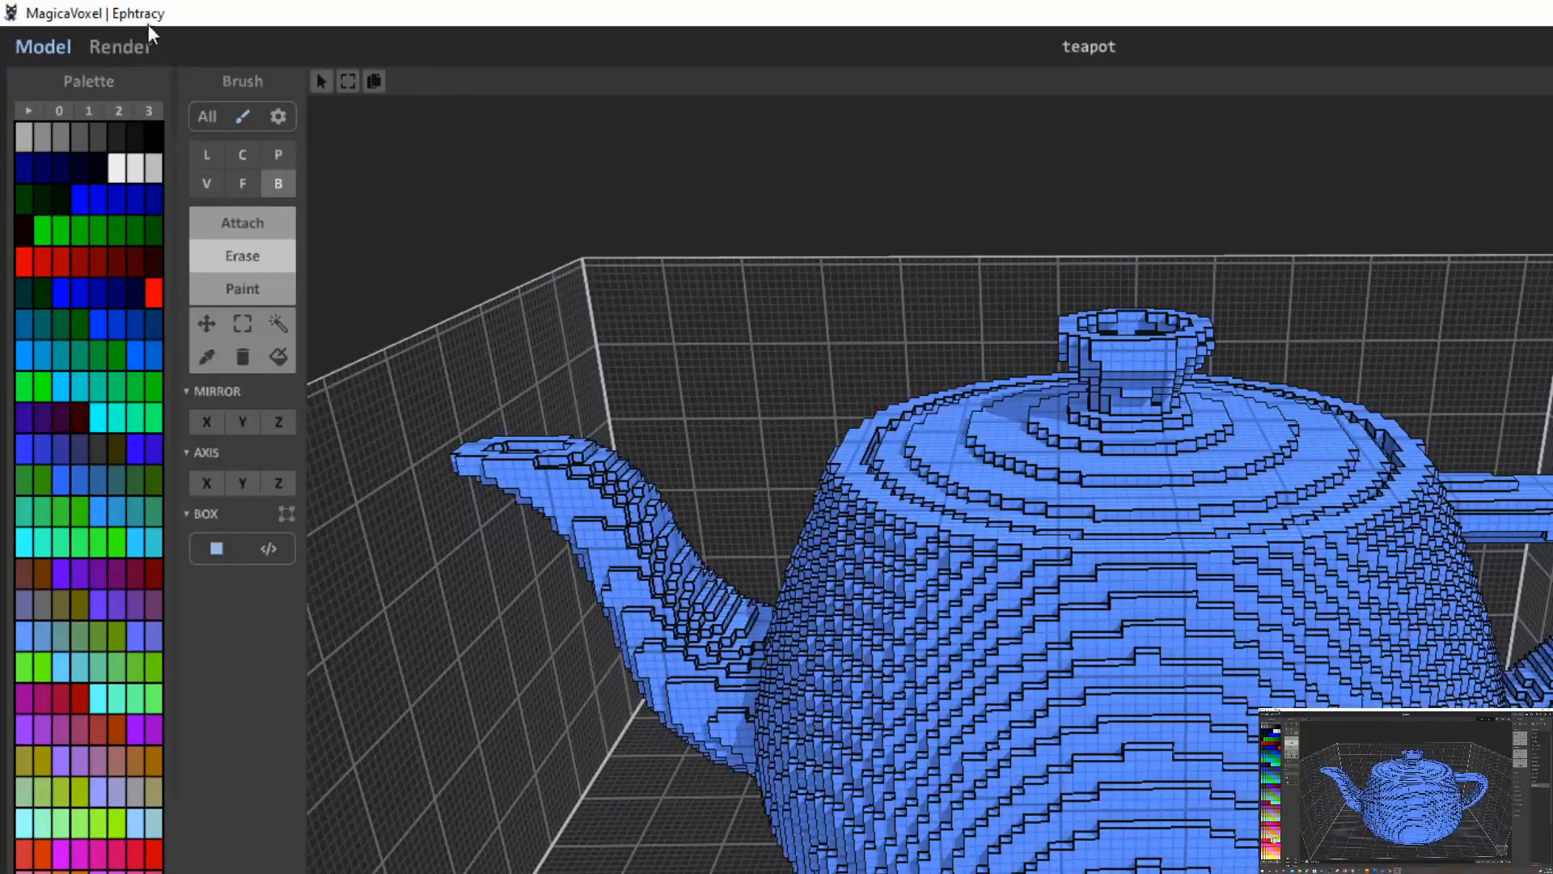
- Apply preset palettes 1 and 2 to the teapot in turn and try selecting colours in them
click(87, 111)
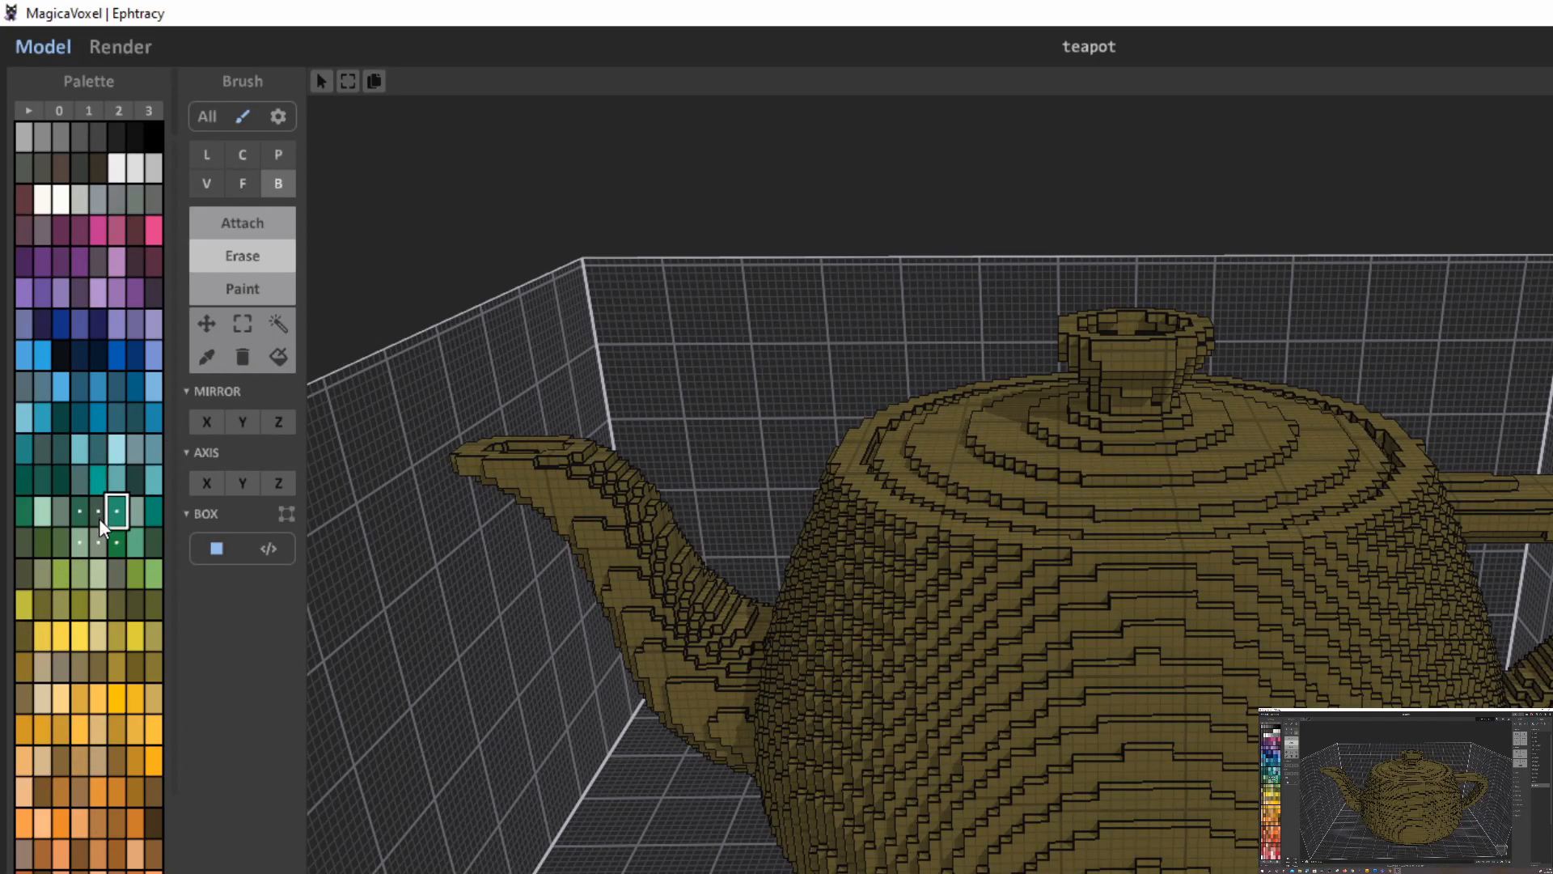
mouse_move(879, 649)
mouse_down()
mouse_move(1103, 865)
mouse_move(1416, 857)
mouse_move(1246, 873)
mouse_move(1271, 873)
mouse_up()
click(107, 114)
click(79, 761)
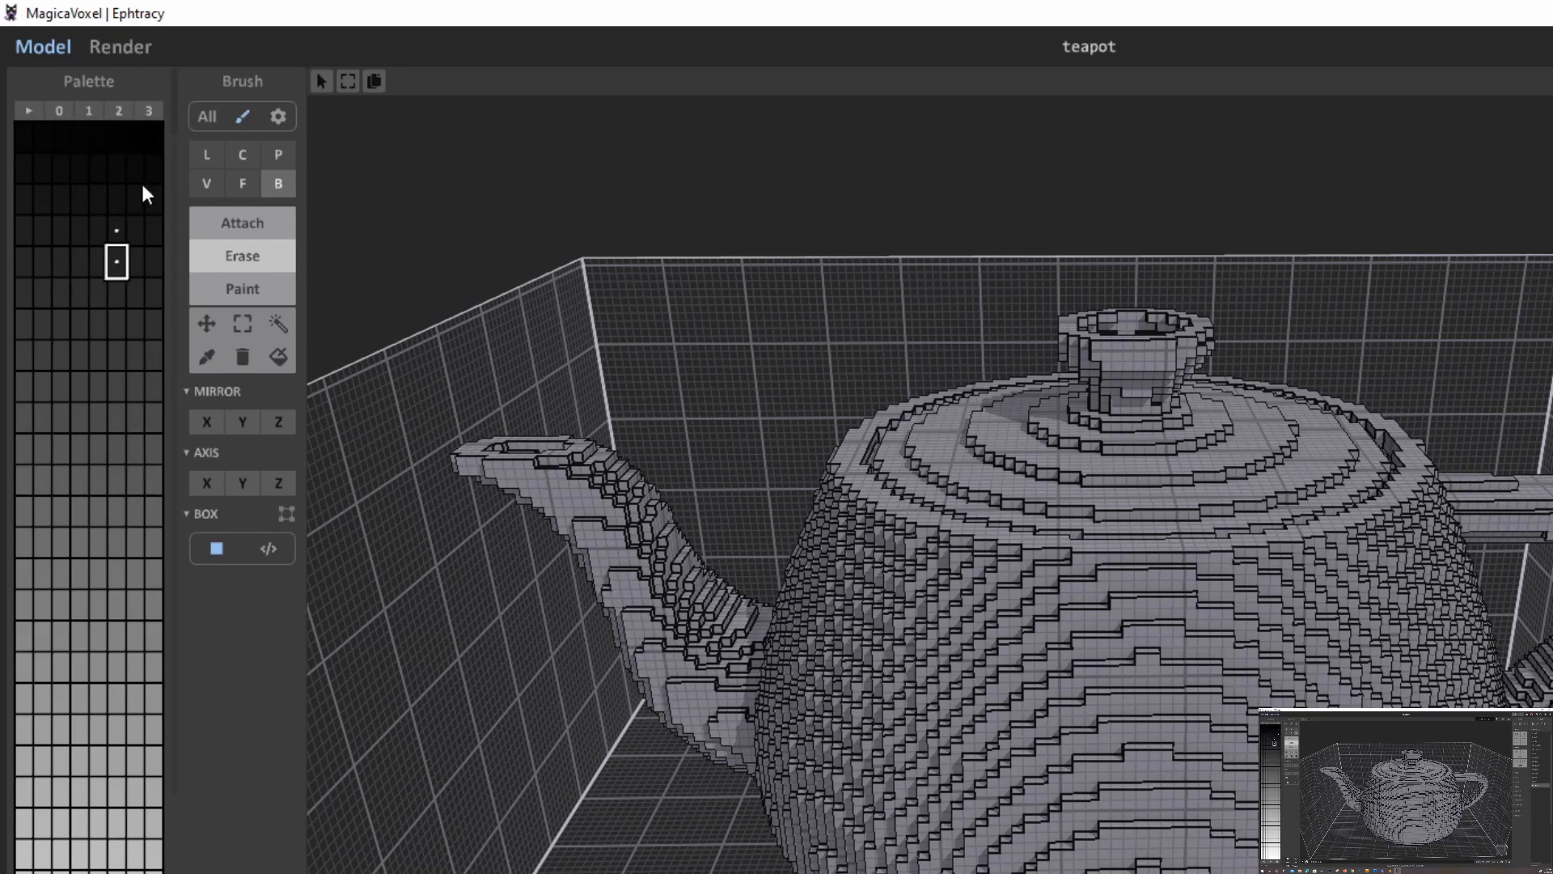
- Try the Attach brush mode, switch to Paint and load preset palette 3
click(242, 223)
mouse_move(825, 518)
mouse_down()
mouse_move(1163, 719)
mouse_move(1236, 781)
mouse_move(961, 704)
mouse_move(784, 267)
mouse_move(635, 279)
mouse_up()
click(241, 288)
click(148, 111)
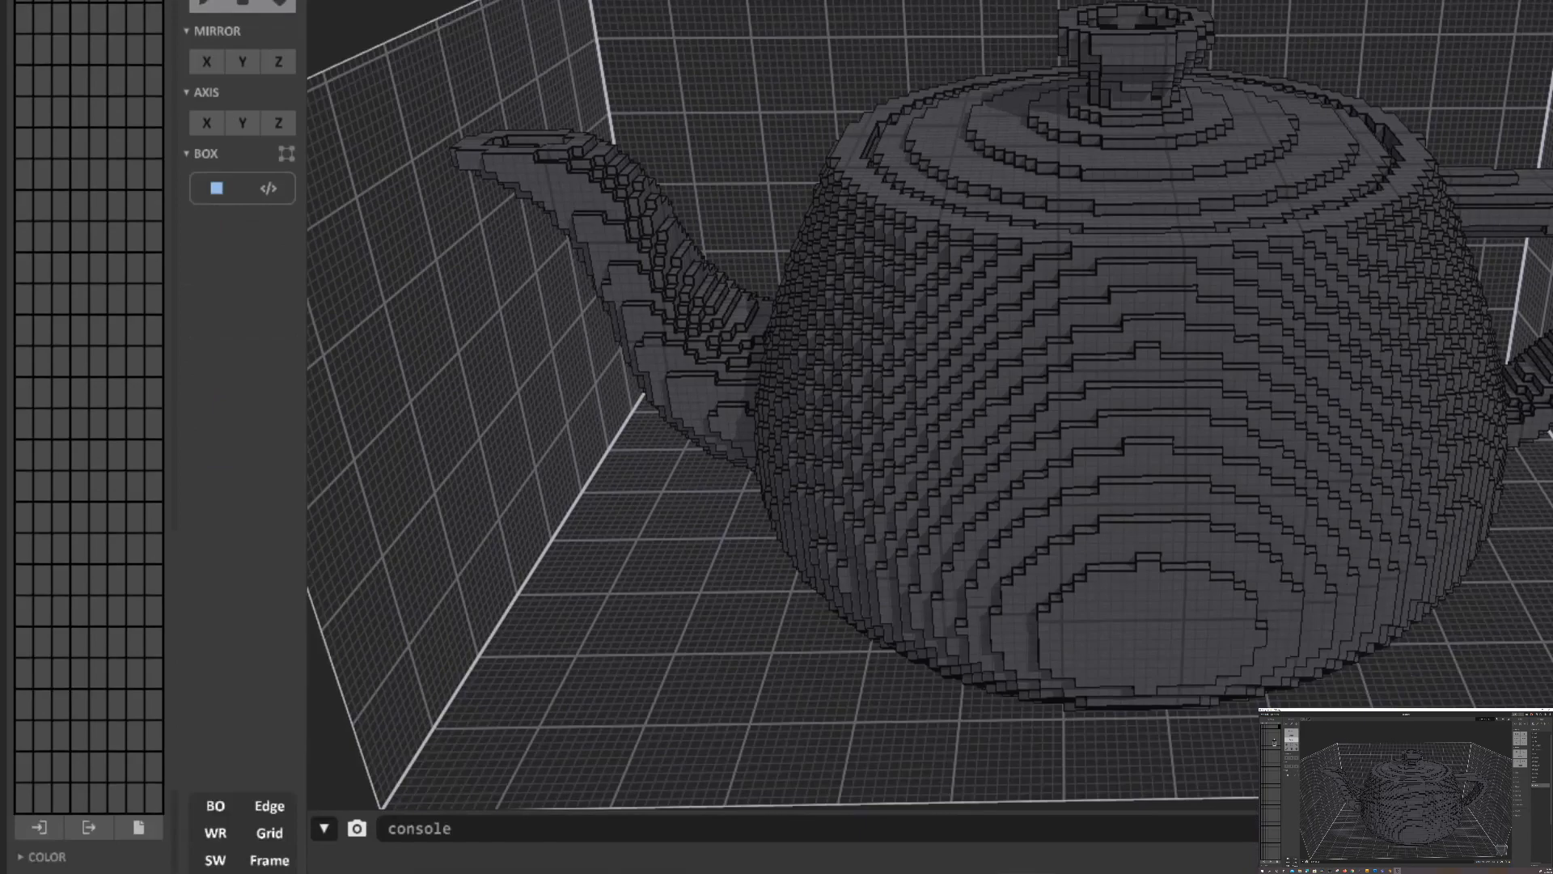
- Mix a pink palette colour of 255 122 248 and paint a box area over the teapot's lid and knob
click(37, 856)
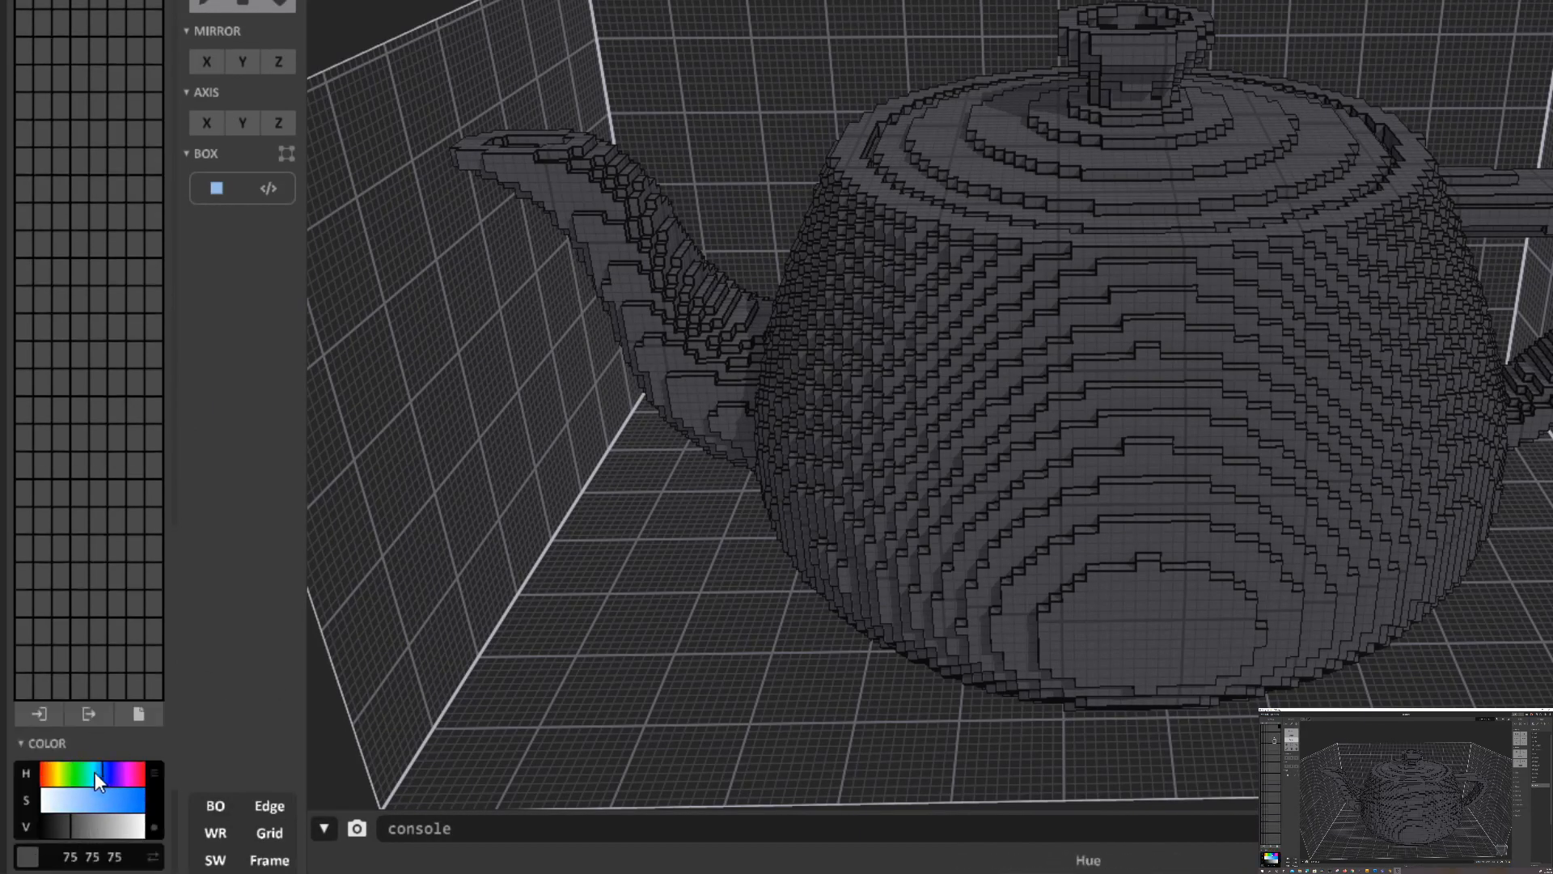
drag(102, 775, 84, 775)
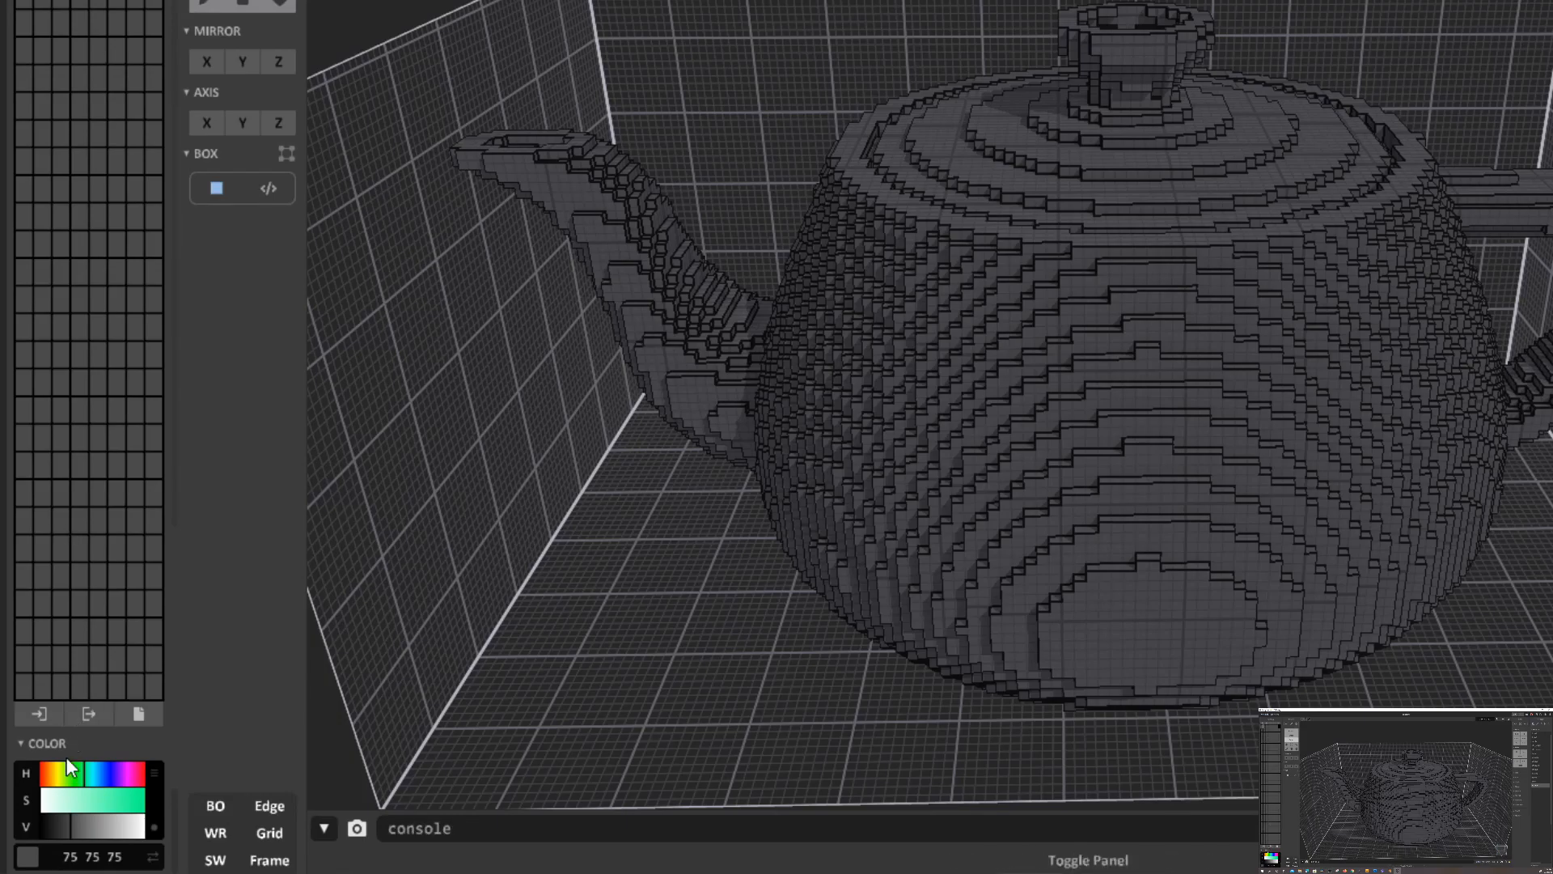
drag(94, 798, 129, 771)
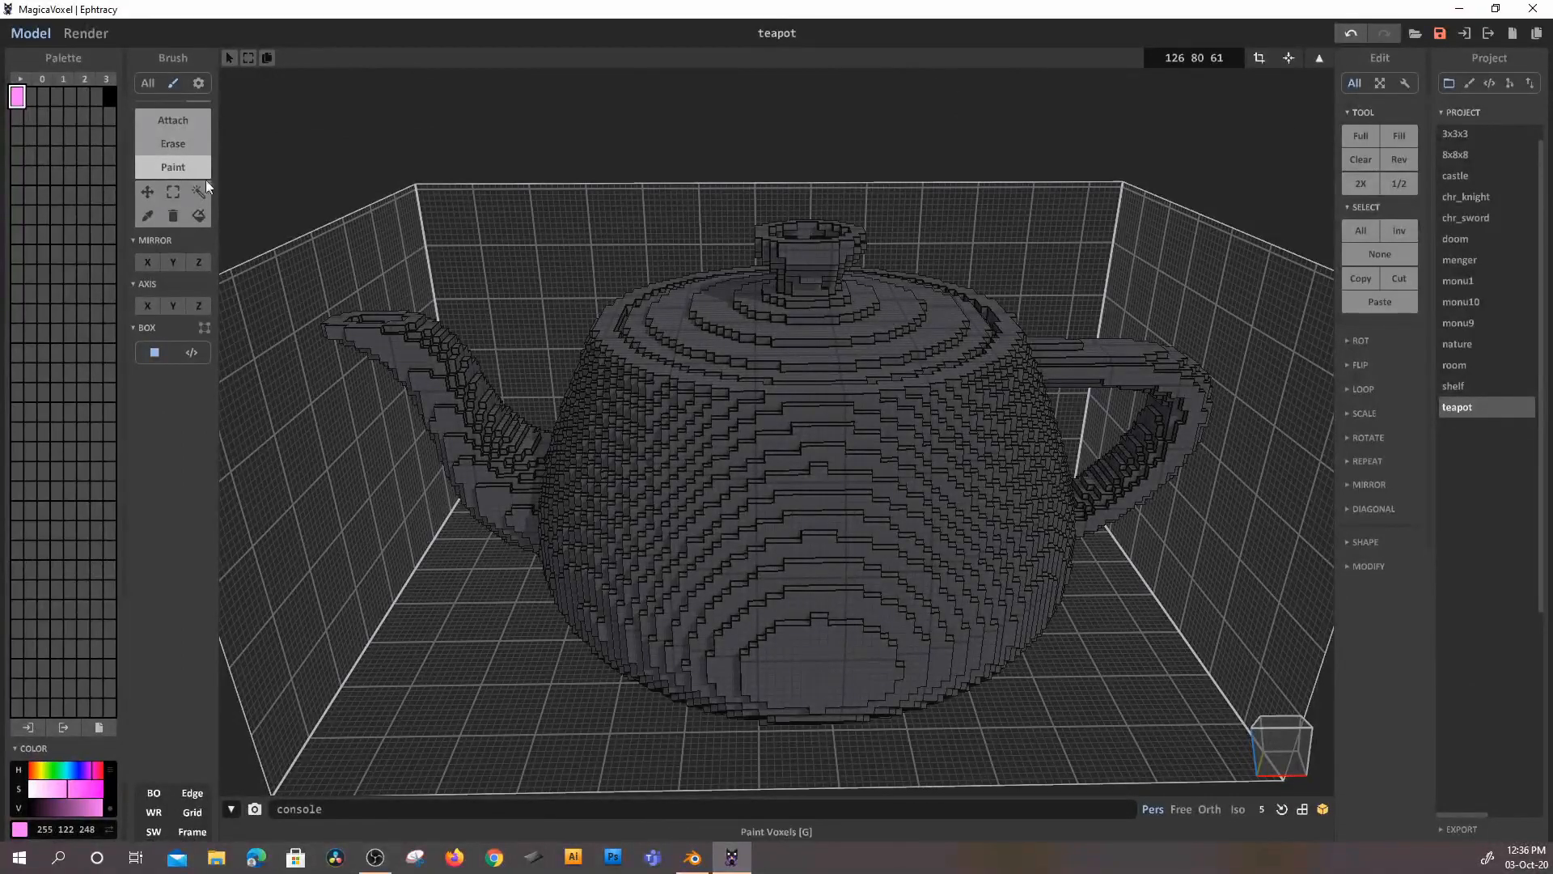
mouse_move(732, 458)
mouse_down()
mouse_move(887, 539)
mouse_move(972, 679)
mouse_move(980, 619)
mouse_move(939, 437)
mouse_move(900, 353)
mouse_move(891, 223)
mouse_move(827, 158)
mouse_move(900, 174)
mouse_up()
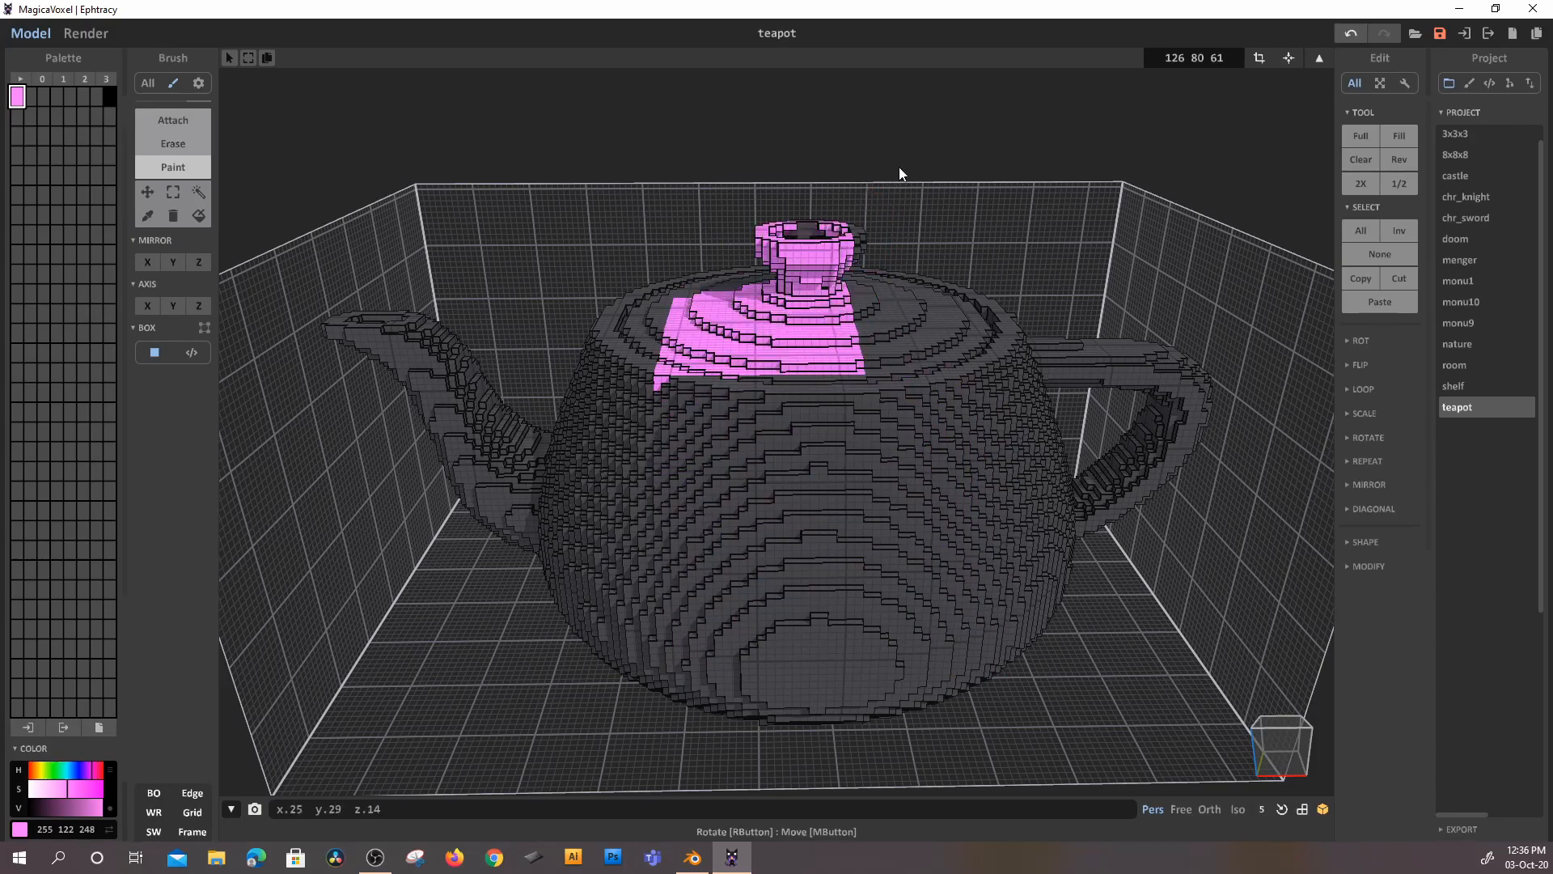
- Paint a pink box area on the teapot's upper front body, and colour several connected face areas below it with the Face brush
drag(751, 402, 938, 511)
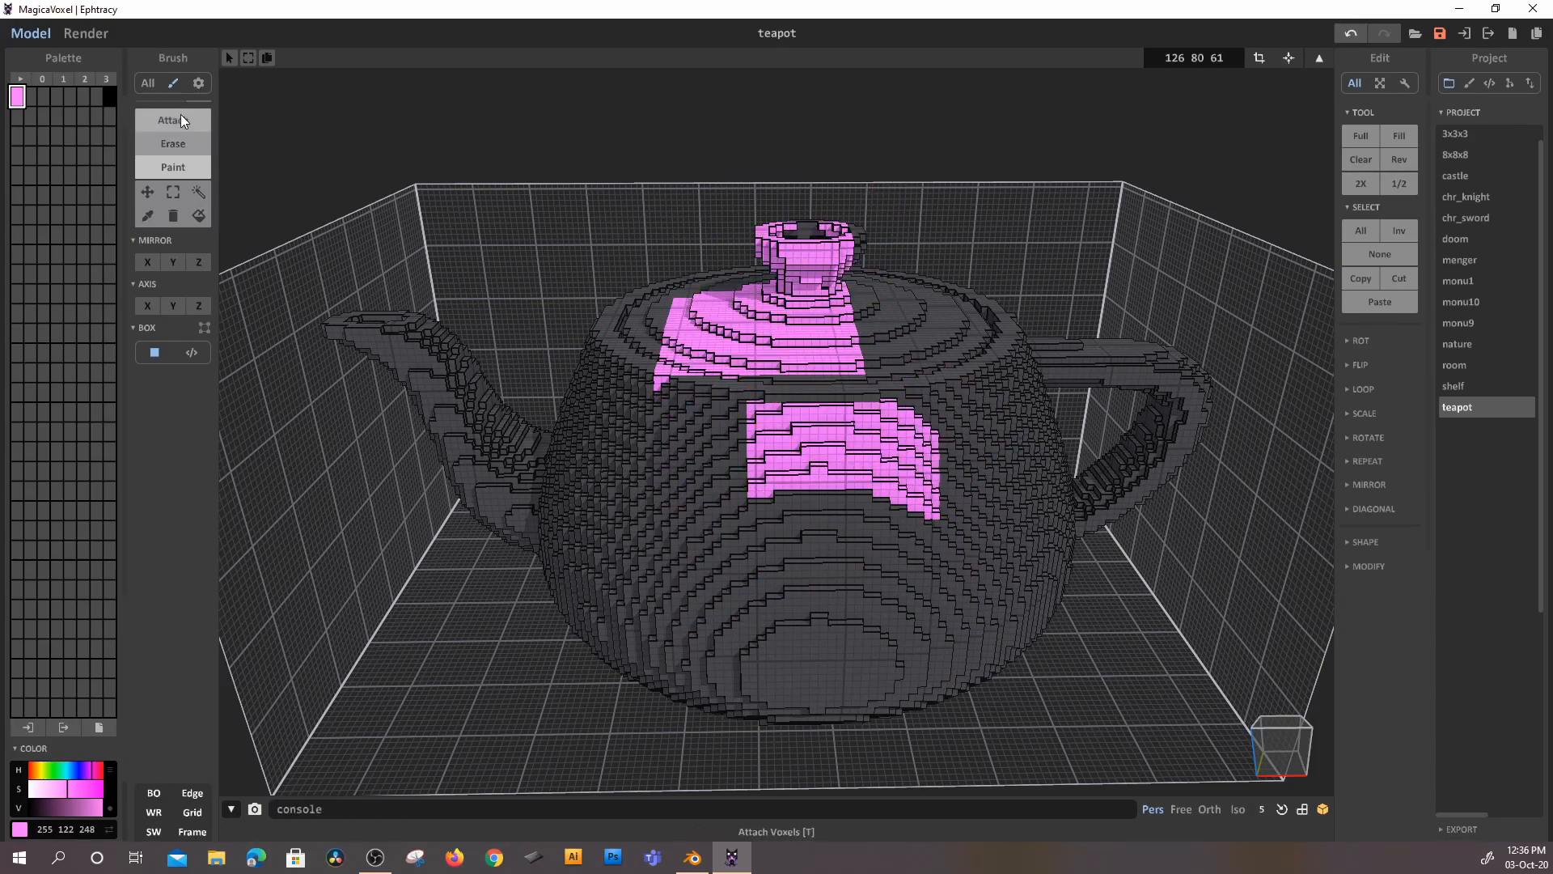
mouse_move(186, 159)
click(170, 134)
click(651, 474)
click(720, 522)
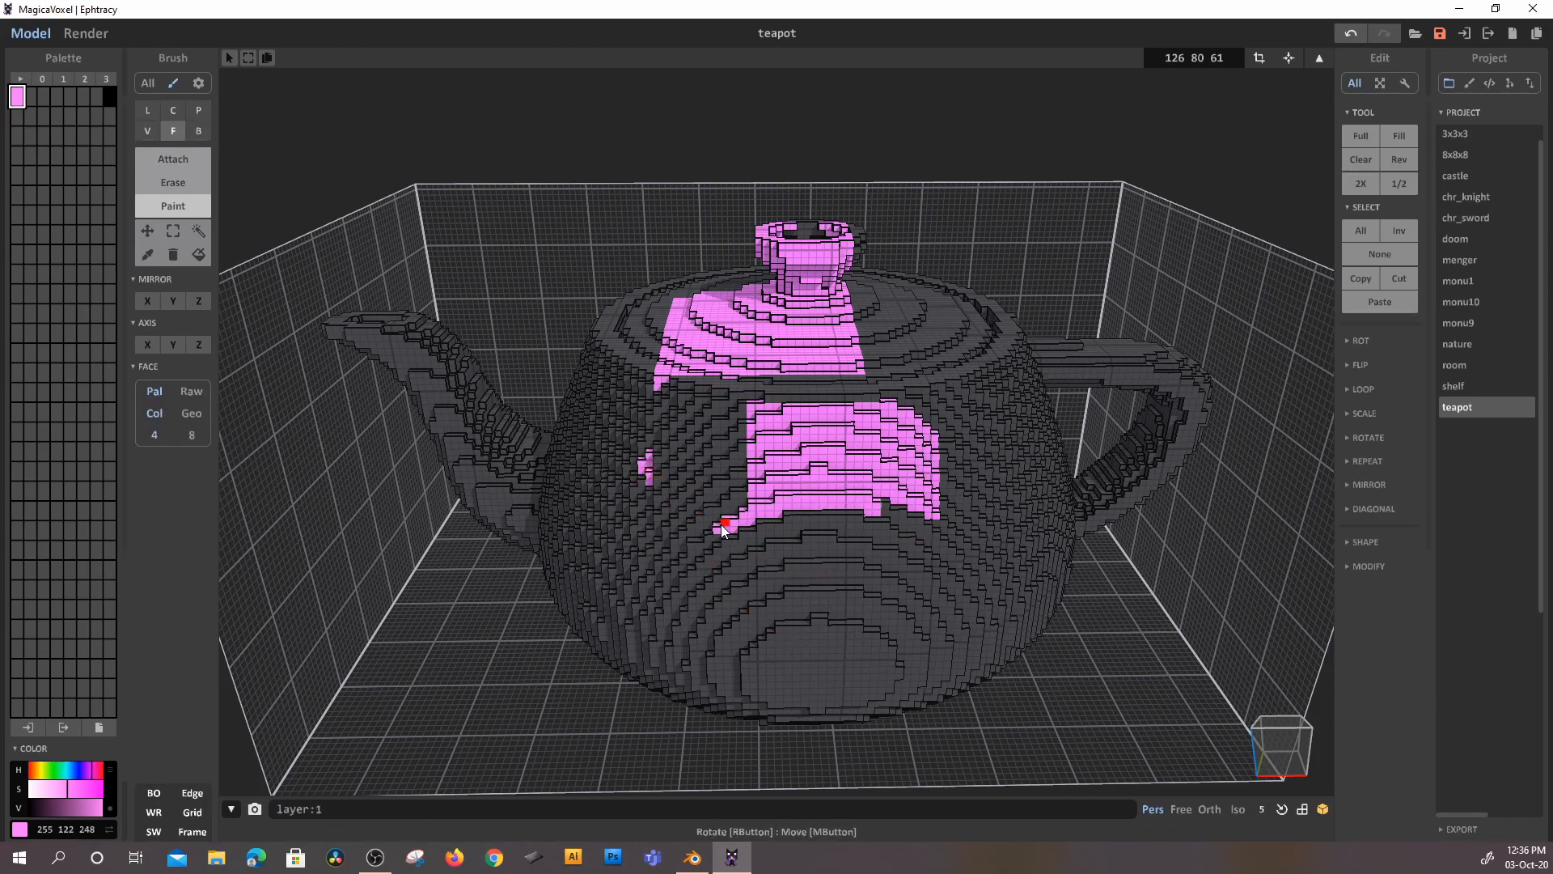
click(694, 581)
click(716, 584)
click(765, 611)
click(787, 633)
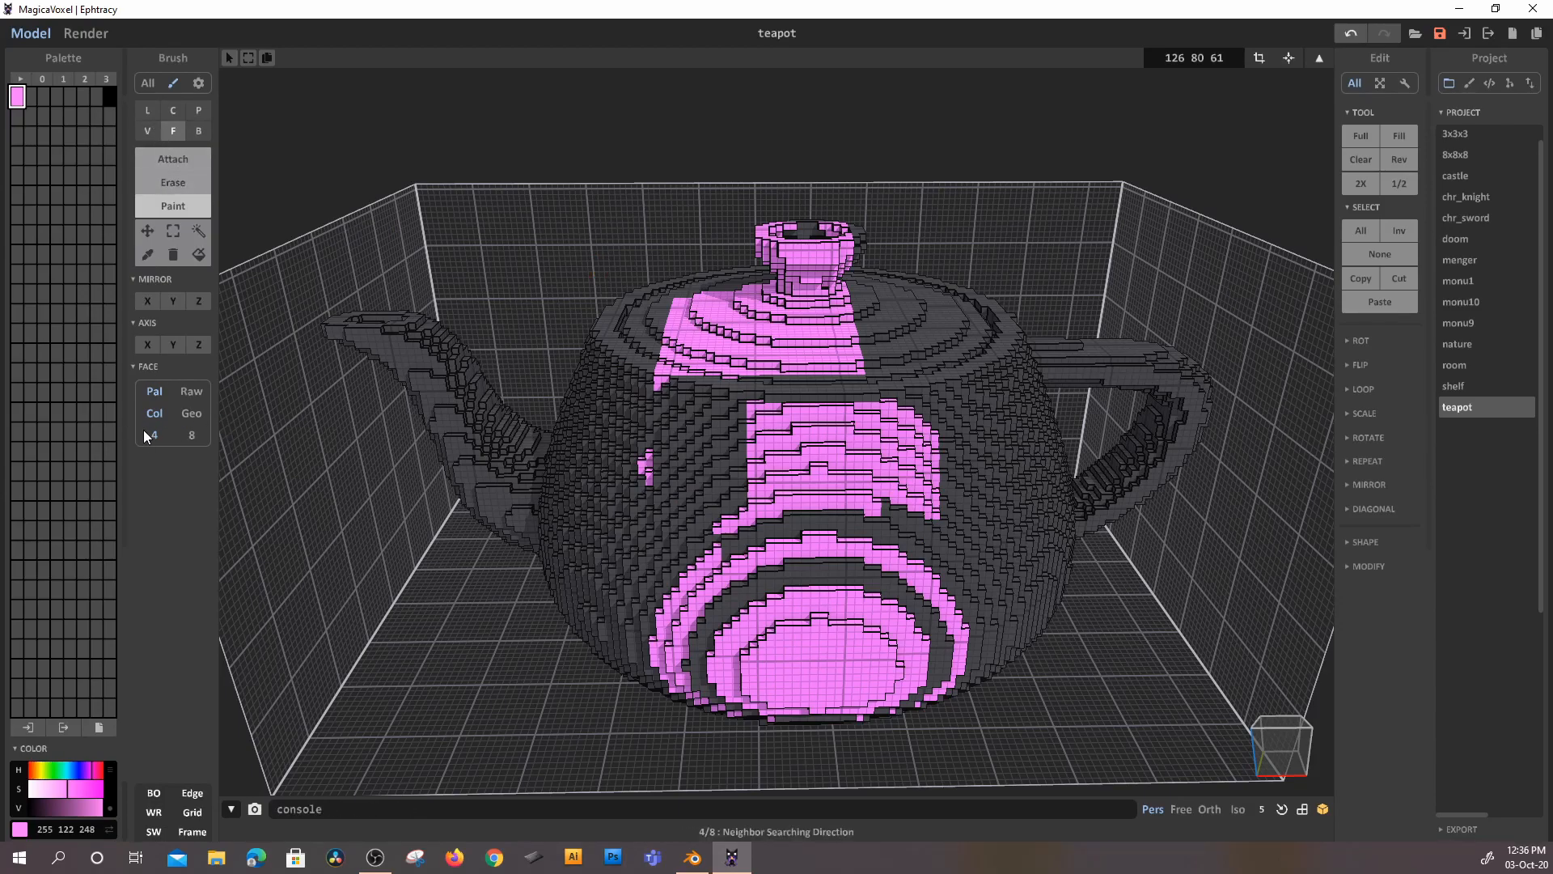
- Toggle the display of voxel edges off and back on
click(188, 391)
click(190, 793)
click(190, 793)
scroll(520, 270, up, 5)
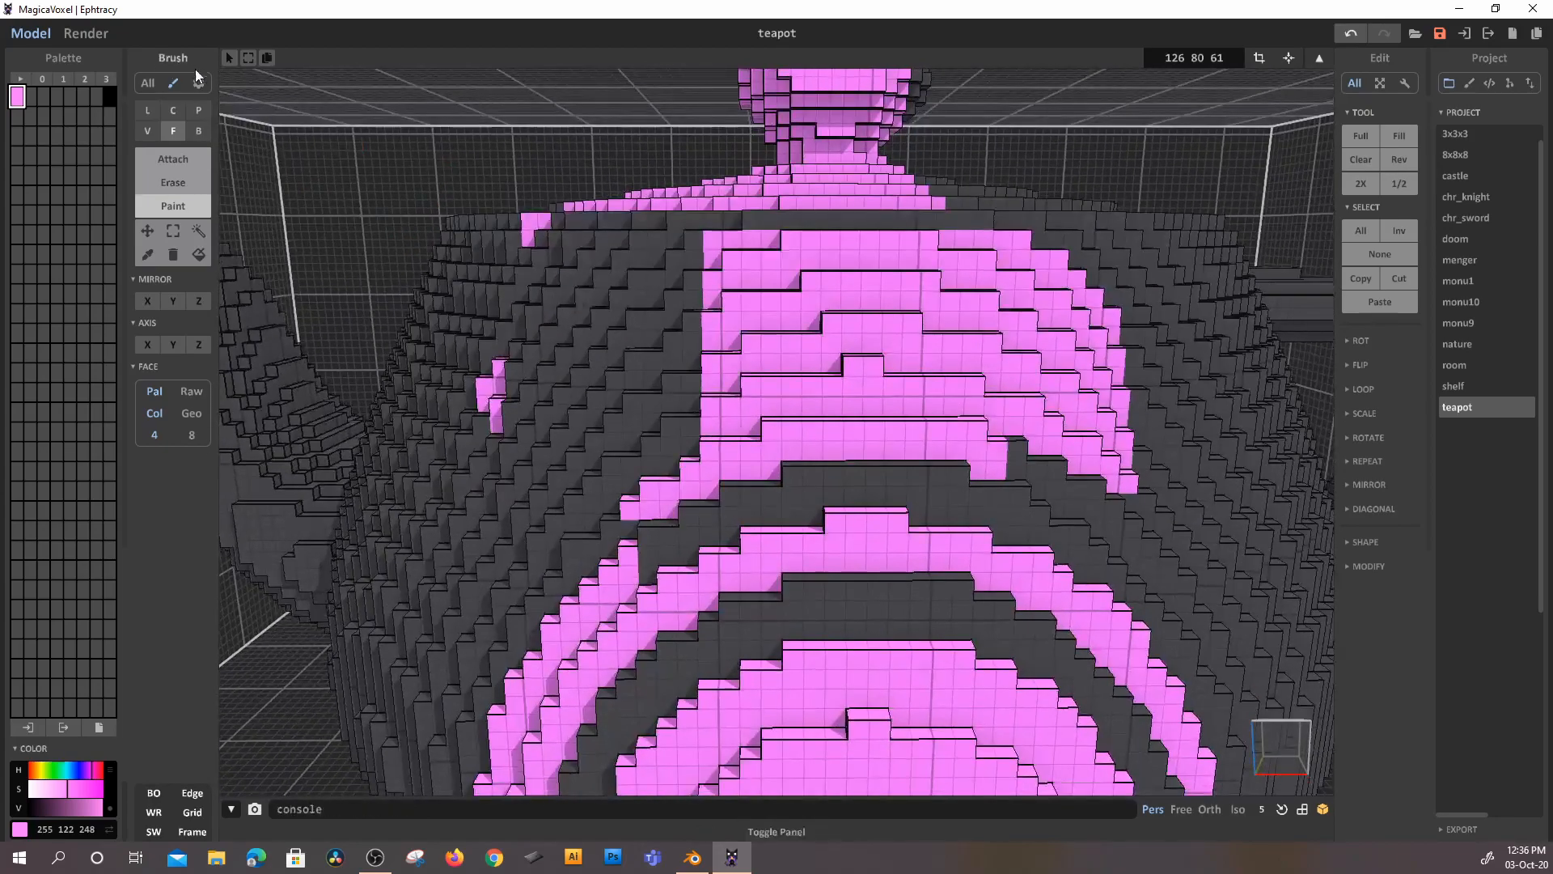
- Set the display frame spacing to 32 and change the edge colour to bright blue
click(198, 82)
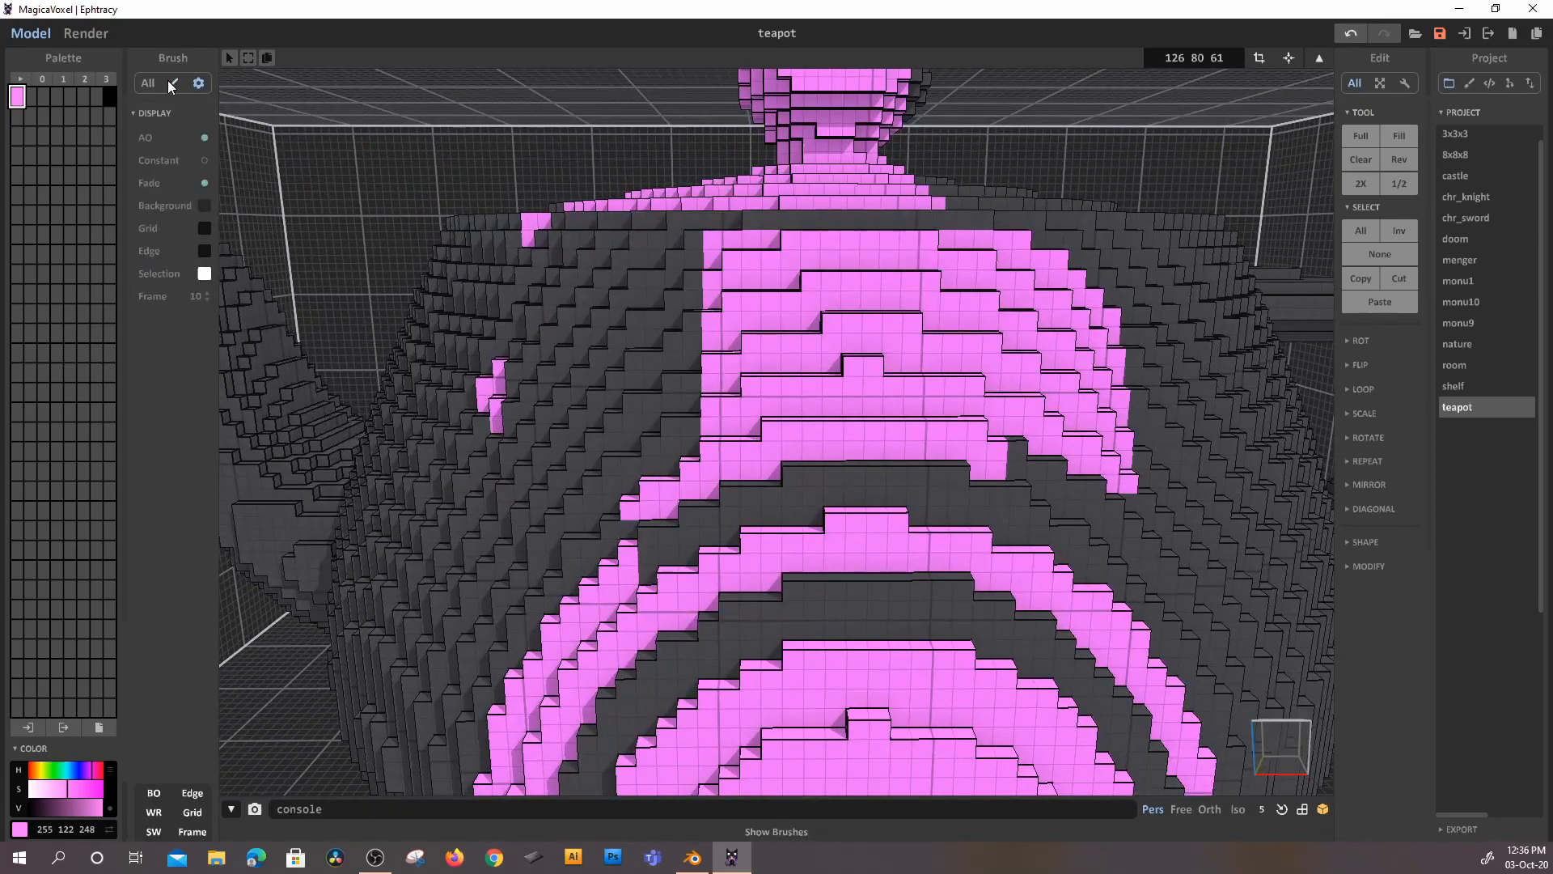
drag(206, 297, 216, 238)
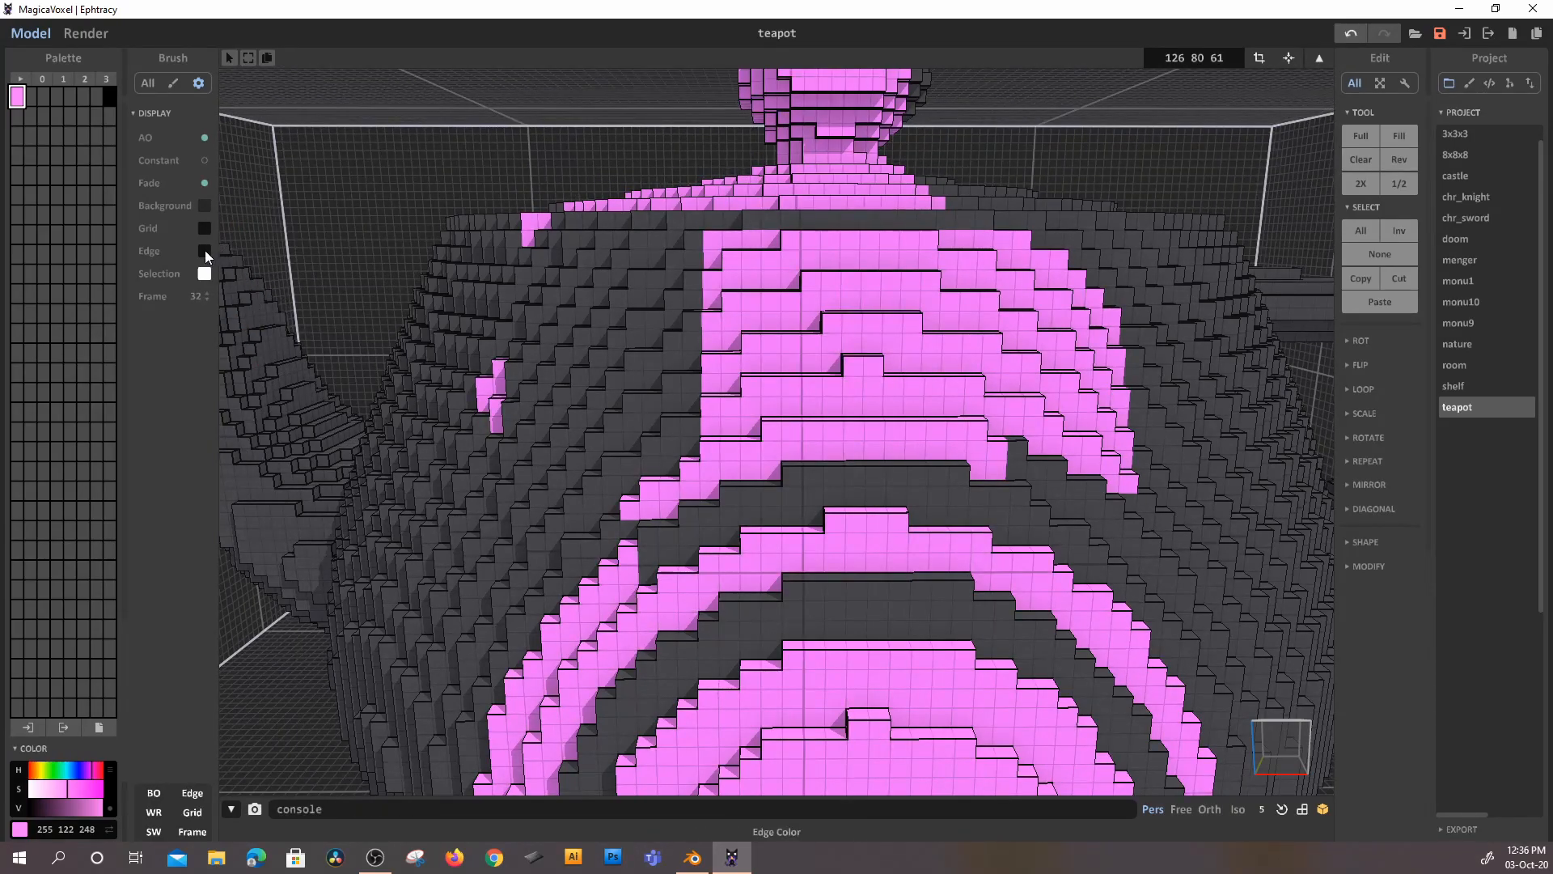
click(205, 252)
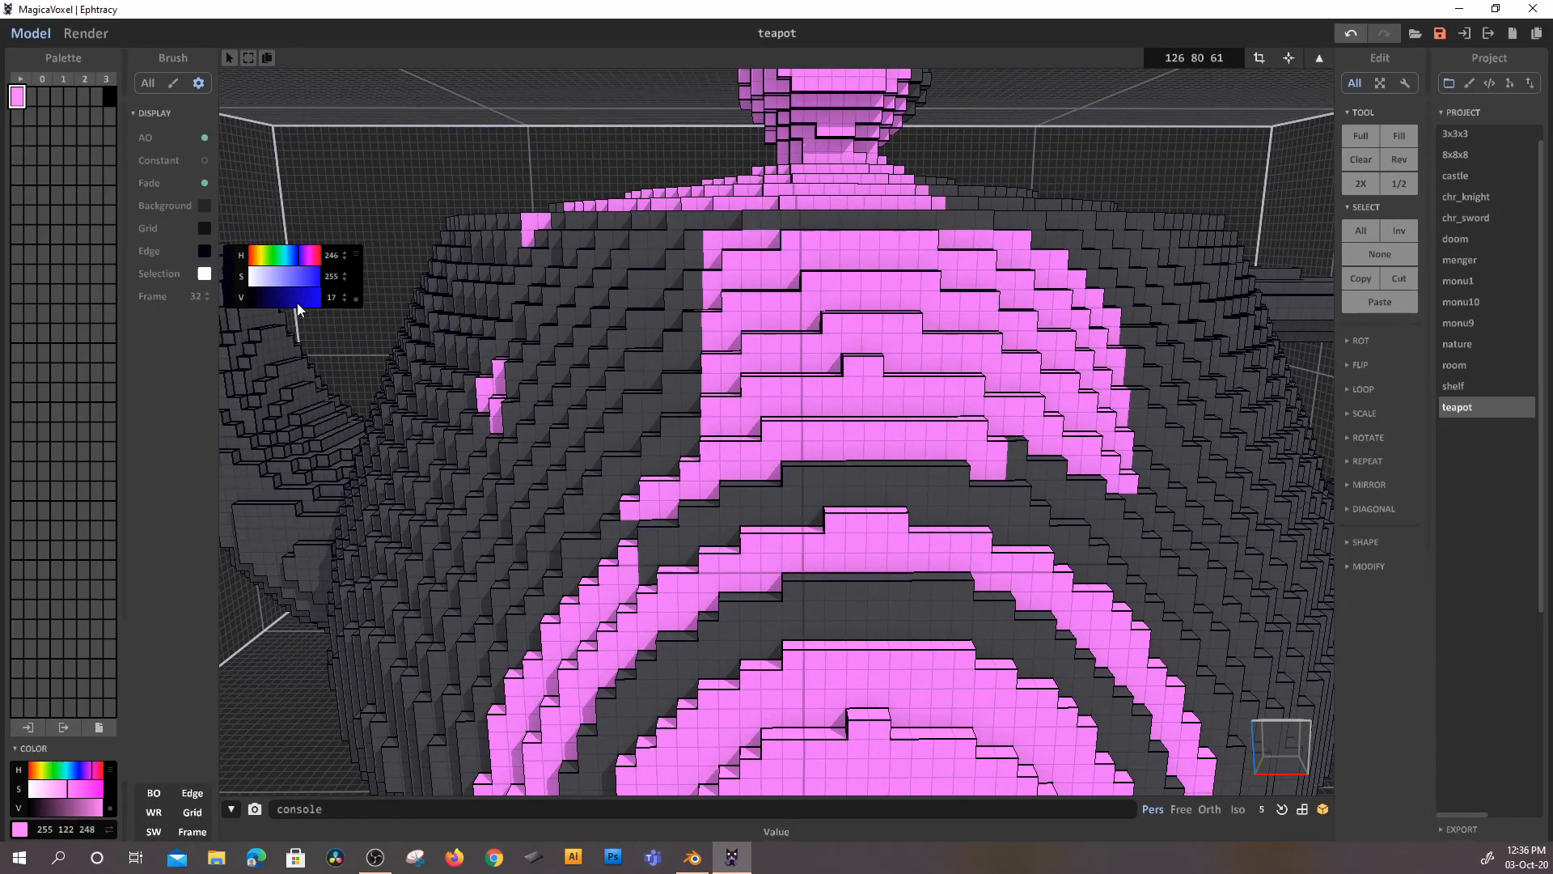
drag(298, 301, 321, 303)
right_drag(666, 375, 731, 420)
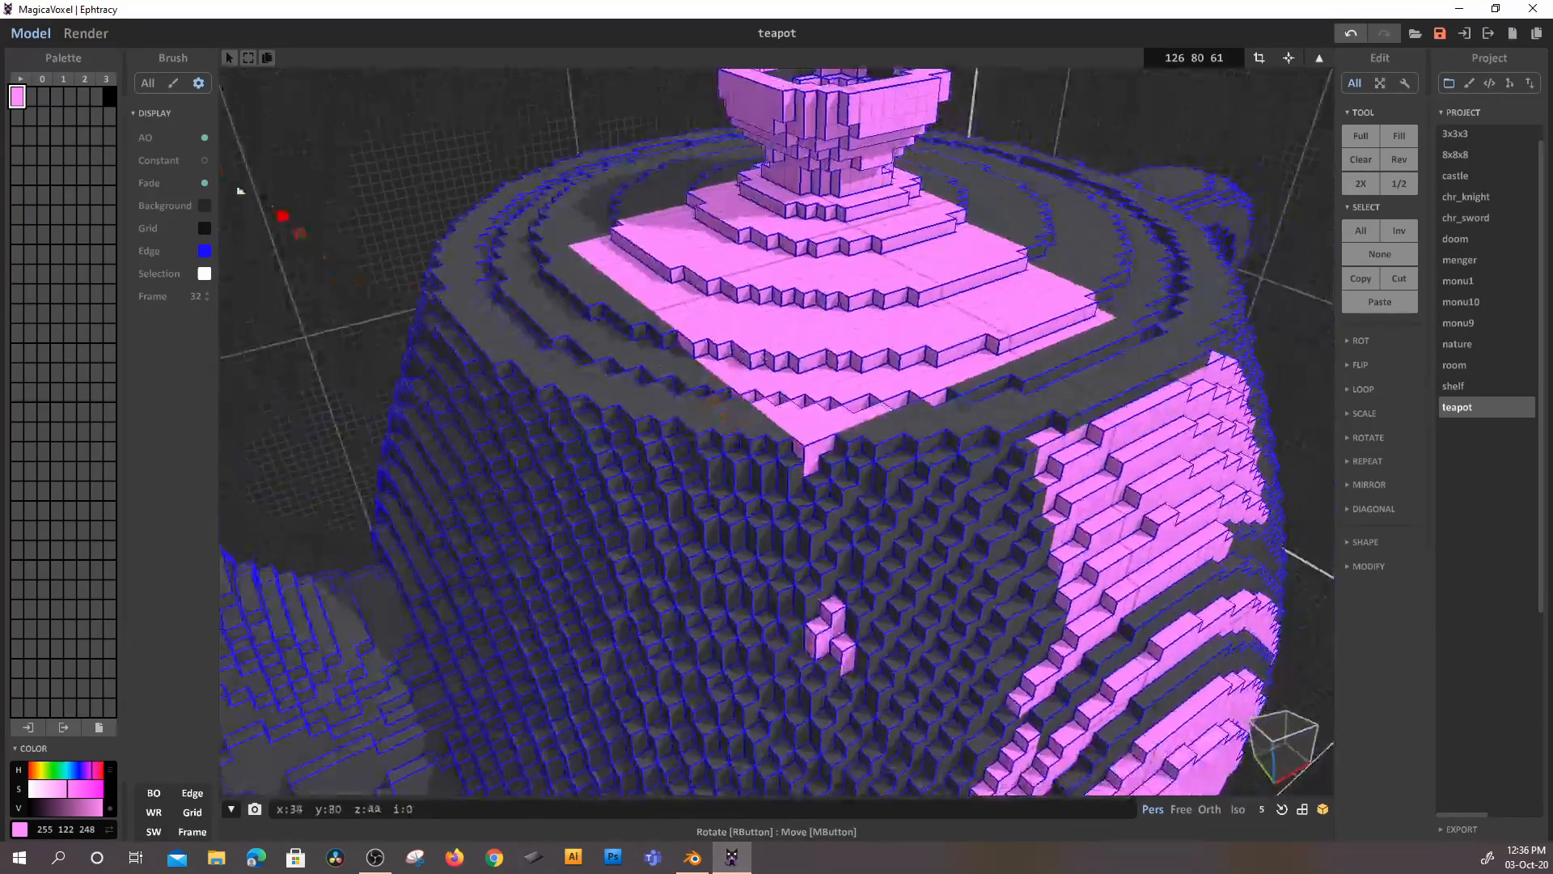
scroll(162, 142, down, 1)
- Show all brush options and paint pink over the teapot's spout-side body and lid with the size 15 3D Voxel brush
click(146, 84)
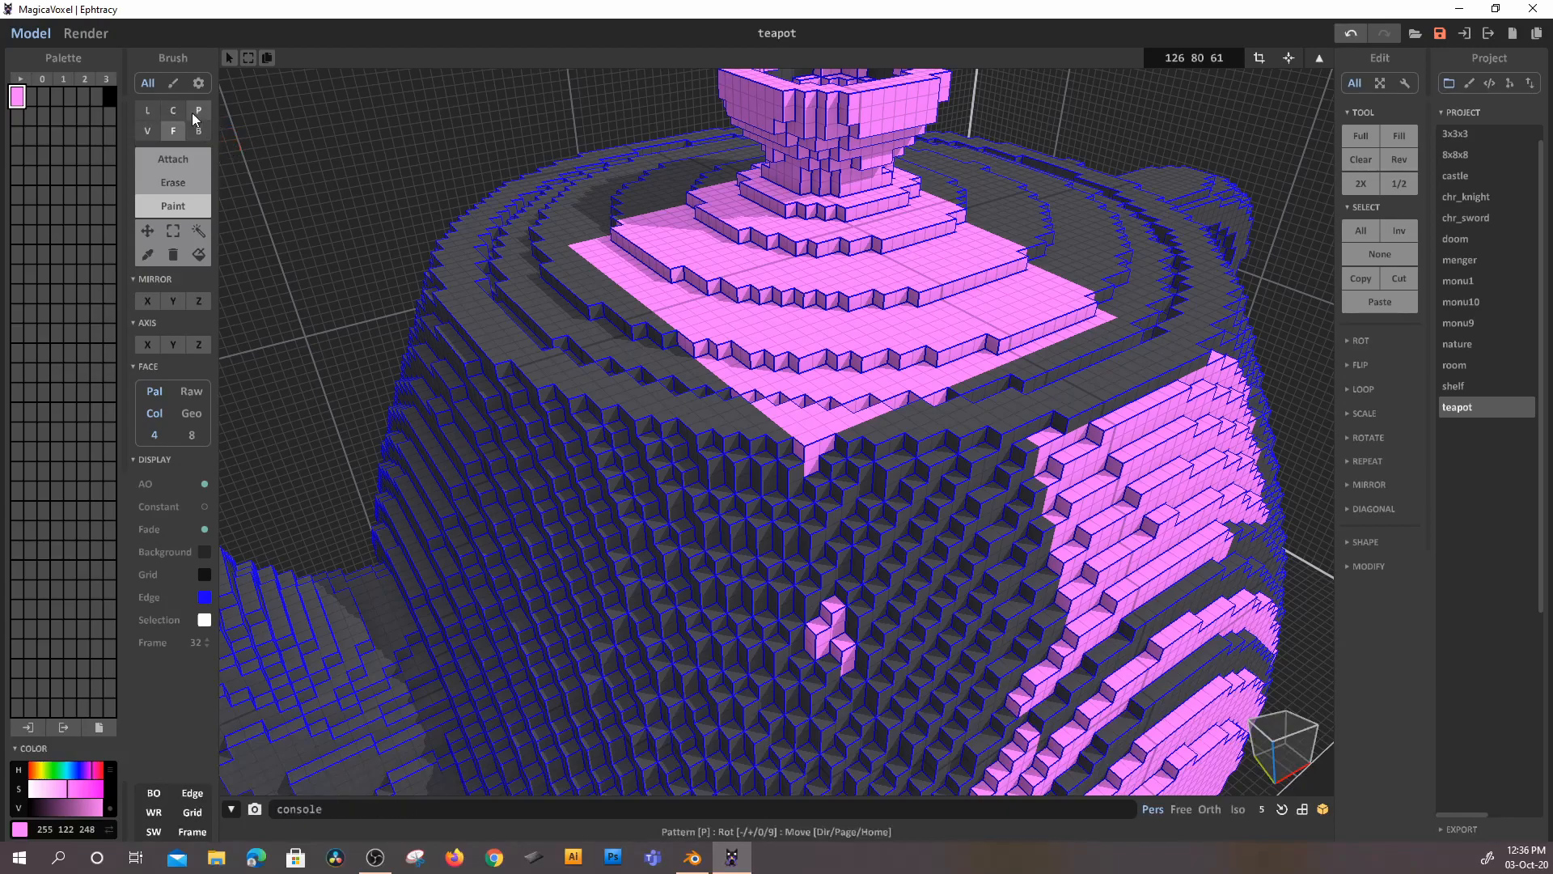
click(147, 131)
mouse_move(615, 435)
mouse_down()
mouse_move(482, 641)
mouse_move(402, 617)
mouse_move(441, 393)
mouse_move(517, 267)
mouse_move(531, 590)
mouse_move(631, 259)
mouse_move(791, 606)
mouse_move(995, 518)
mouse_move(861, 599)
mouse_up()
mouse_move(805, 204)
mouse_down()
mouse_move(566, 174)
mouse_move(540, 129)
mouse_up()
- Extend the pink Voxel brush painting across the teapot's front body
scroll(1124, 322, down, 5)
right_drag(958, 404, 829, 379)
scroll(831, 381, up, 5)
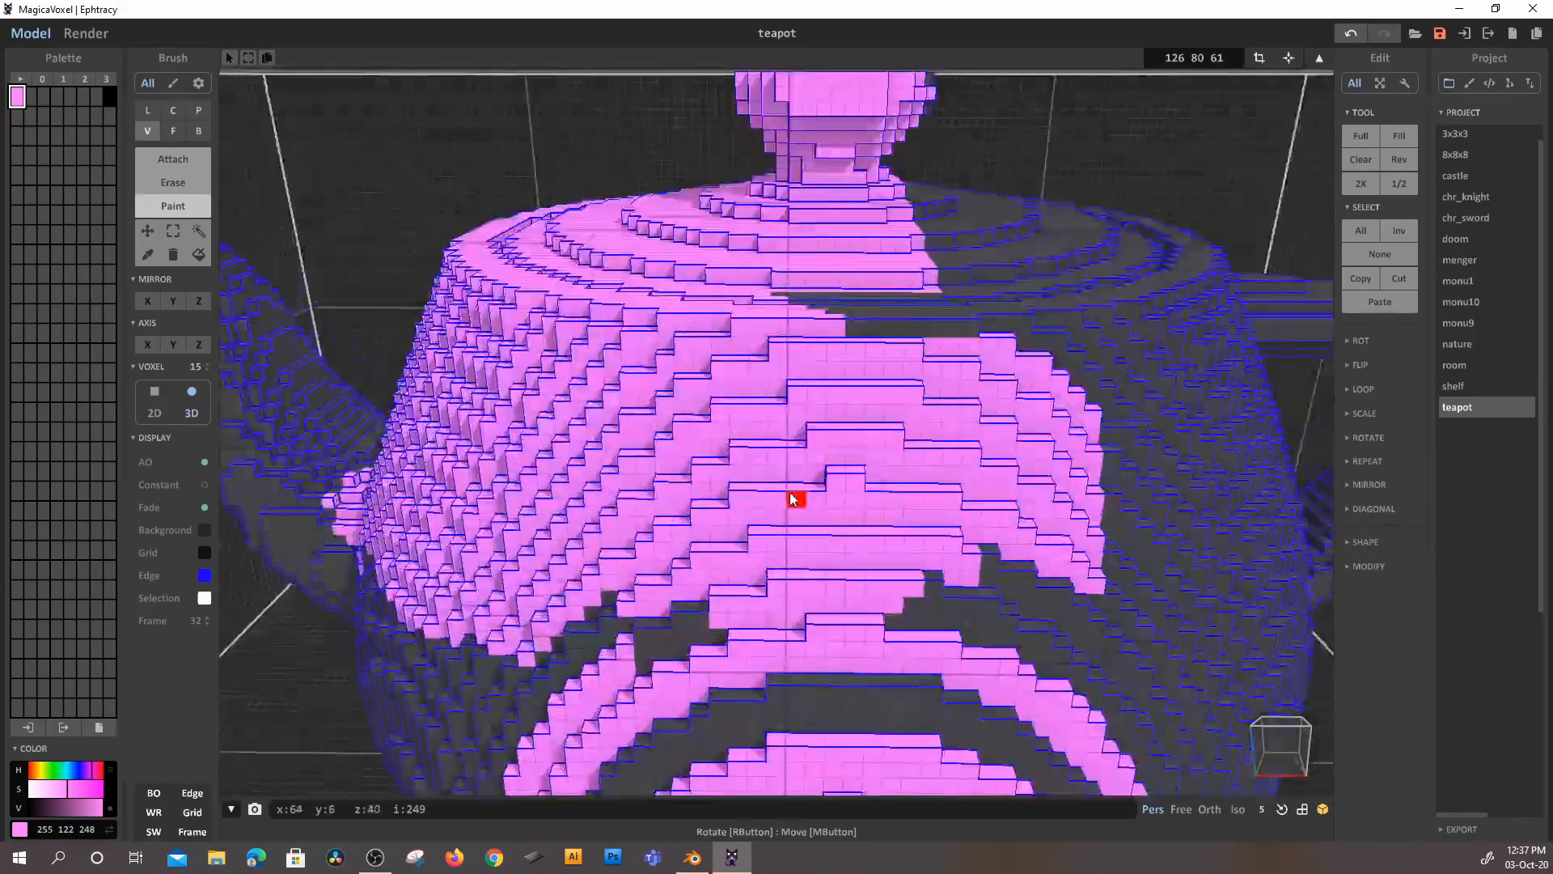
scroll(798, 485, up, 3)
mouse_move(758, 398)
mouse_down()
mouse_move(619, 668)
mouse_move(477, 633)
mouse_move(540, 398)
mouse_move(1075, 445)
mouse_move(871, 634)
mouse_move(477, 505)
mouse_up()
- Paint most of the remaining lid, the far body side and the upper handle pink, keeping the Voxel brush in 3D mode
scroll(477, 505, down, 8)
right_drag(478, 505, 1131, 266)
mouse_move(1011, 307)
mouse_down()
mouse_move(1048, 526)
mouse_move(498, 433)
mouse_up()
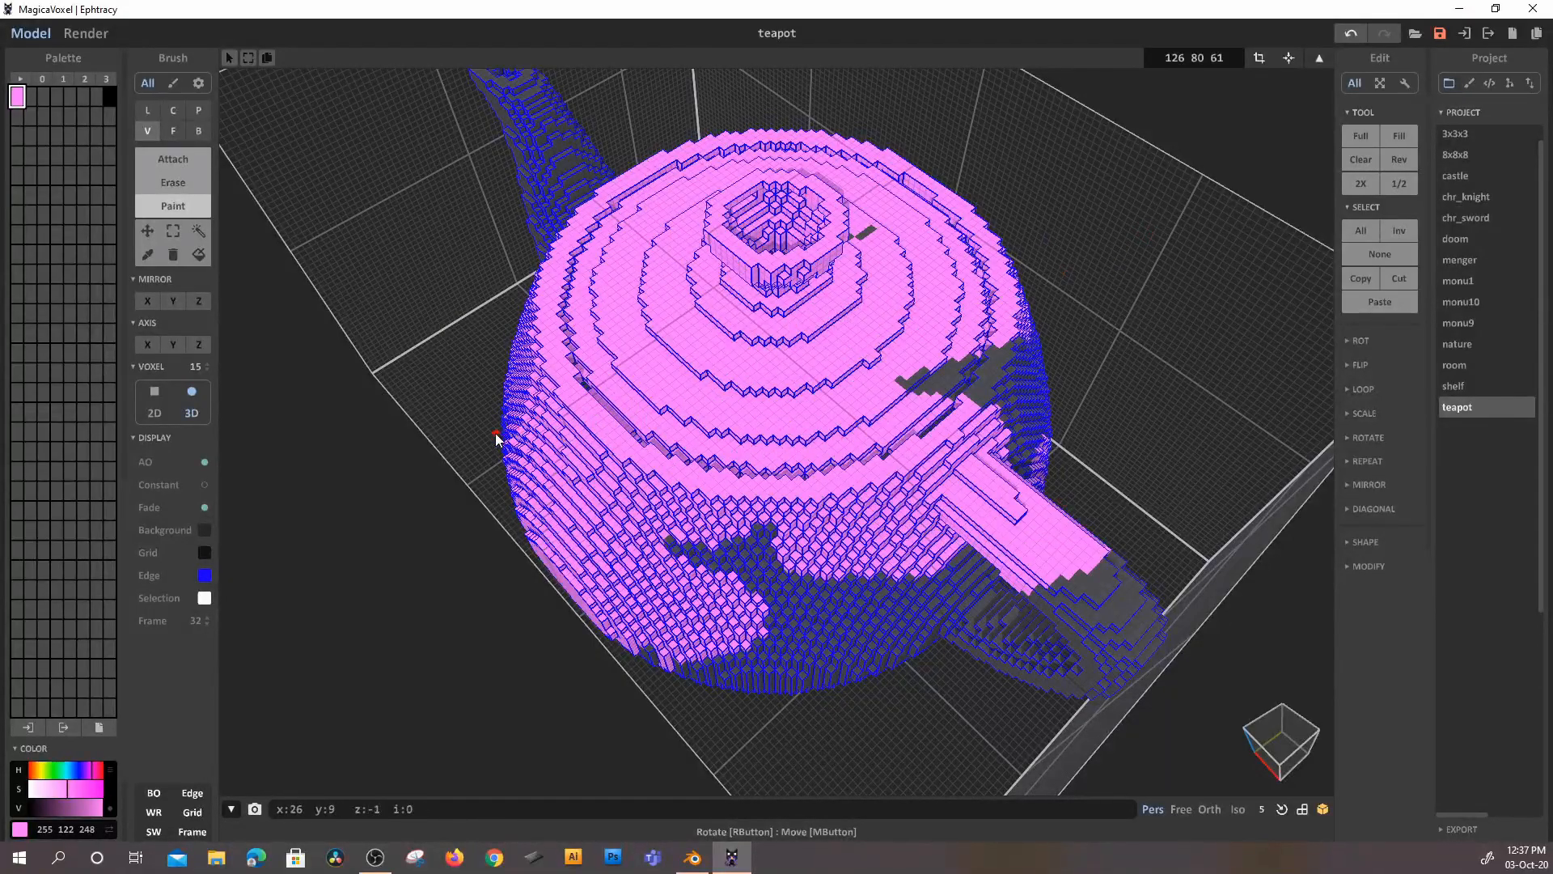
right_drag(497, 433, 763, 368)
scroll(759, 415, down, 4)
scroll(760, 415, up, 5)
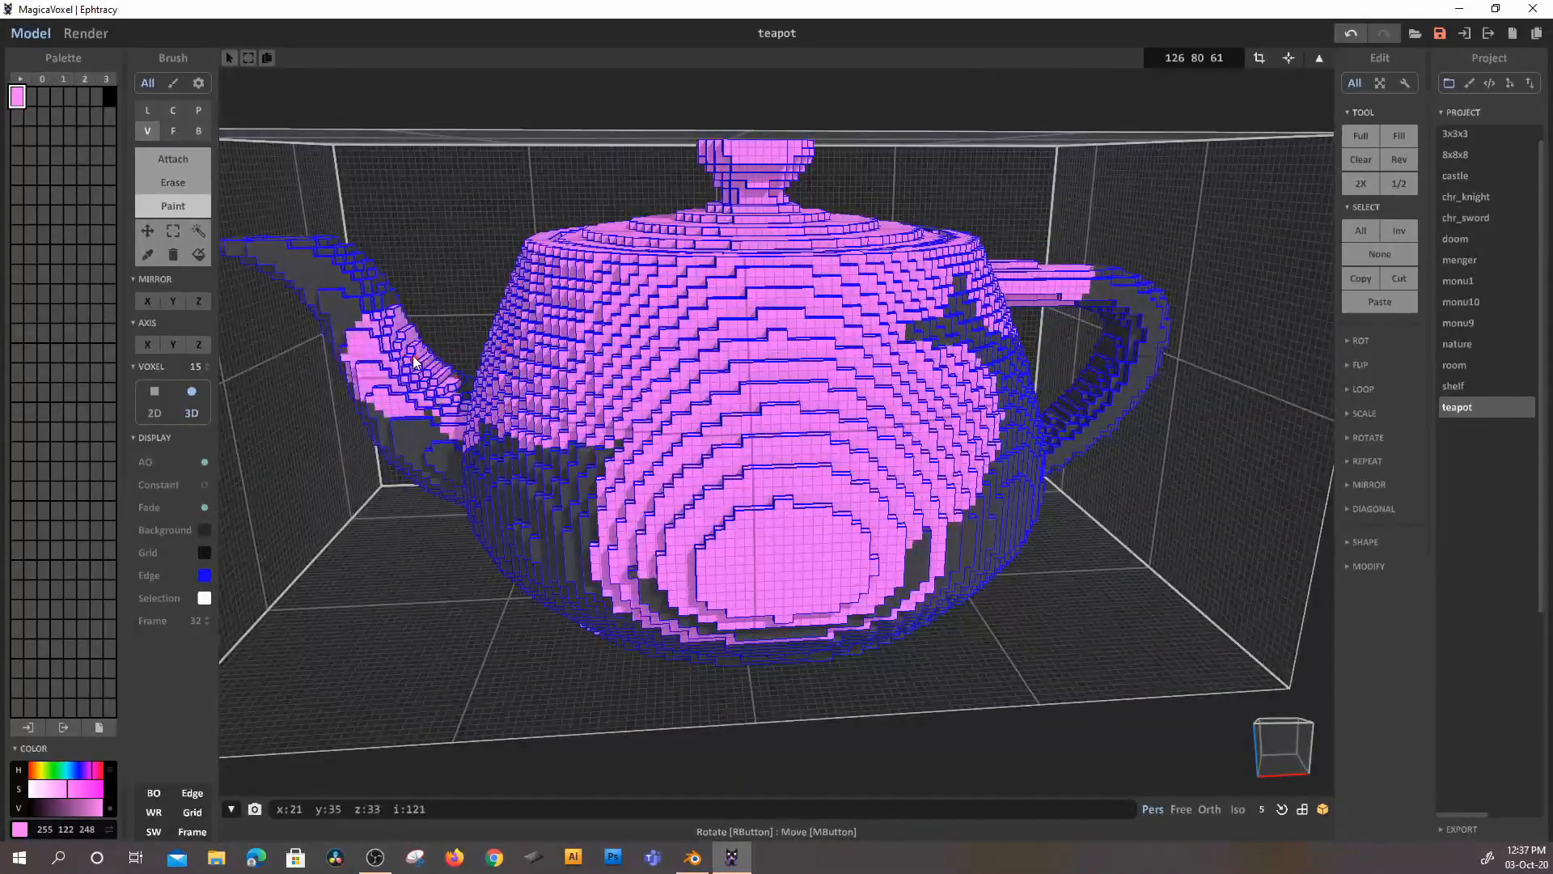
click(192, 413)
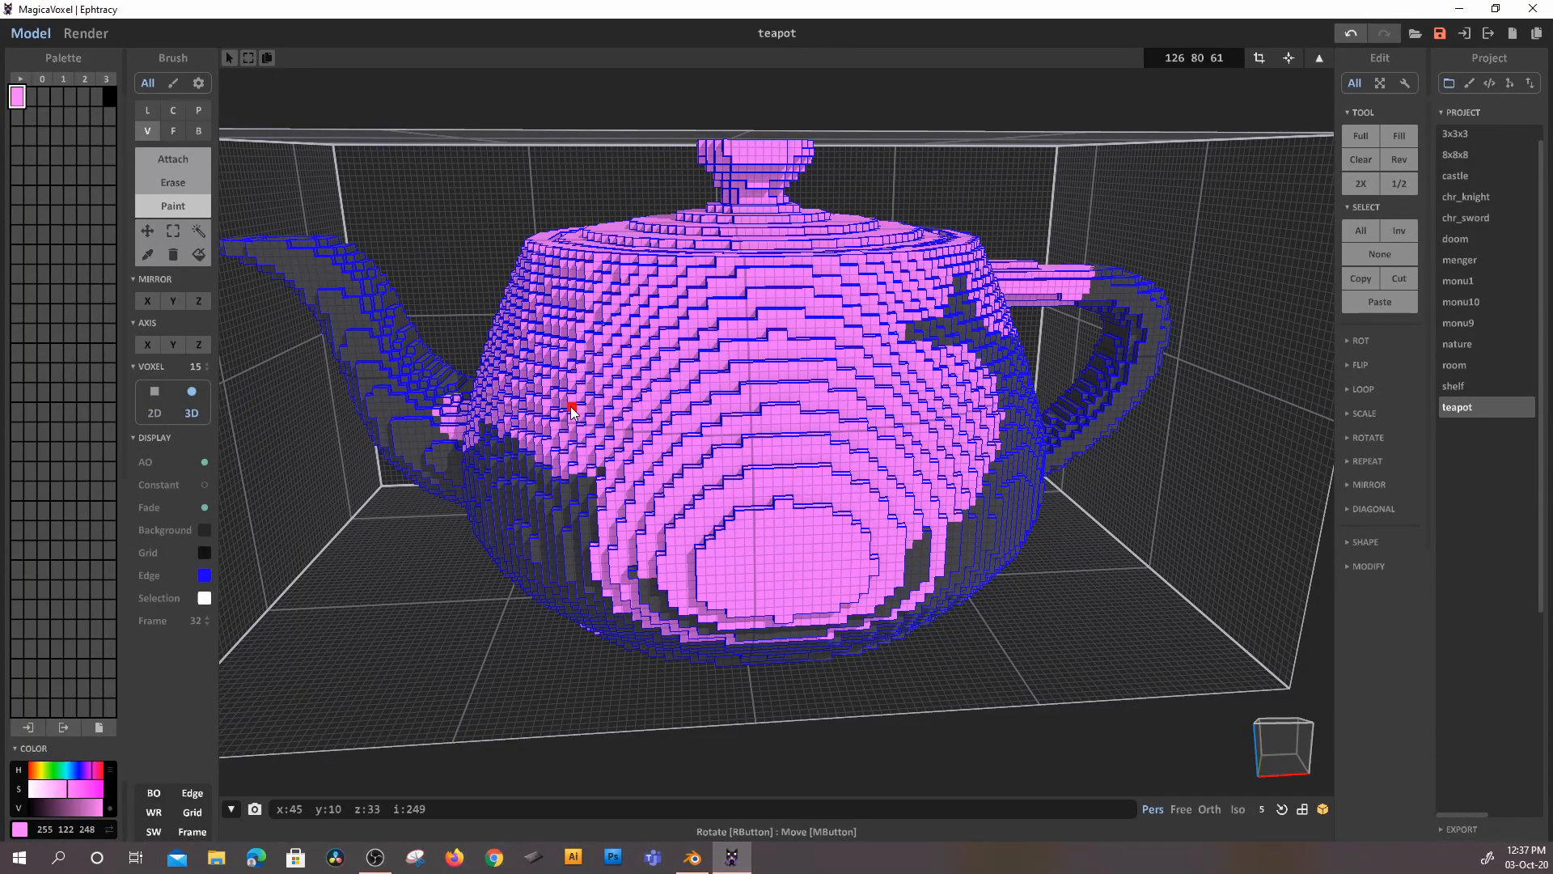